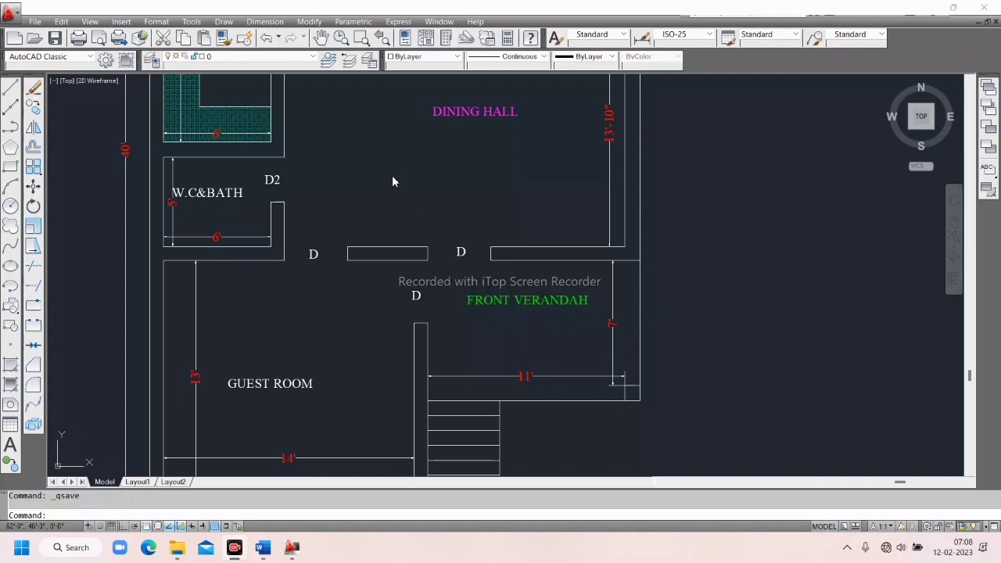
# Erase the door leaf and swing arc at the upper-right bedroom's doorway
pyautogui.scroll(-5, 382, 317)
pyautogui.scroll(6, 395, 180)
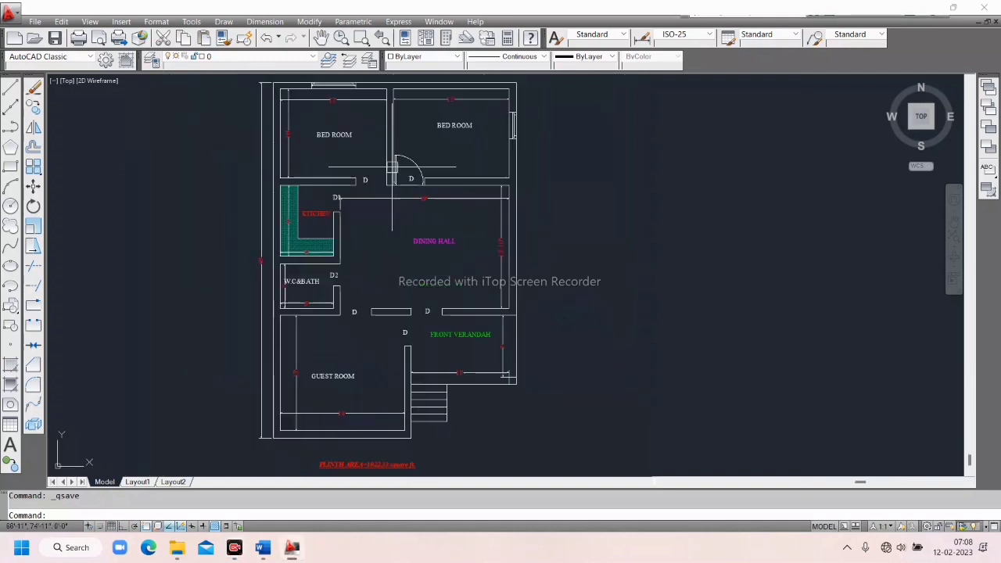
pyautogui.scroll(-5, 402, 179)
pyautogui.moveTo(424, 223); pyautogui.dragTo(482, 94, button='middle')
pyautogui.scroll(3, 428, 190)
pyautogui.scroll(-4, 460, 185)
pyautogui.moveTo(460, 185); pyautogui.dragTo(429, 386, button='middle')
pyautogui.scroll(8, 419, 270)
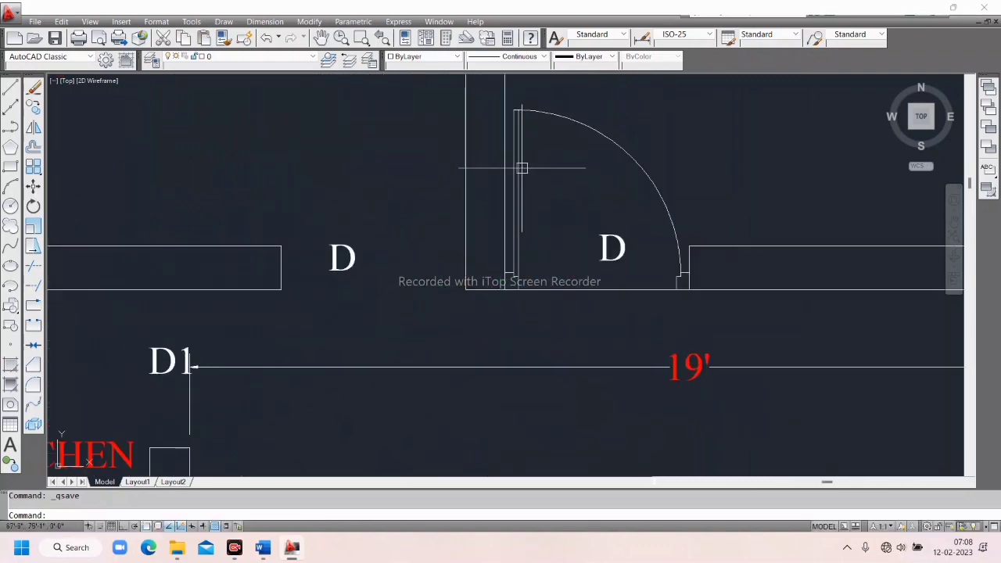
pyautogui.click(517, 169)
pyautogui.press('Delete')
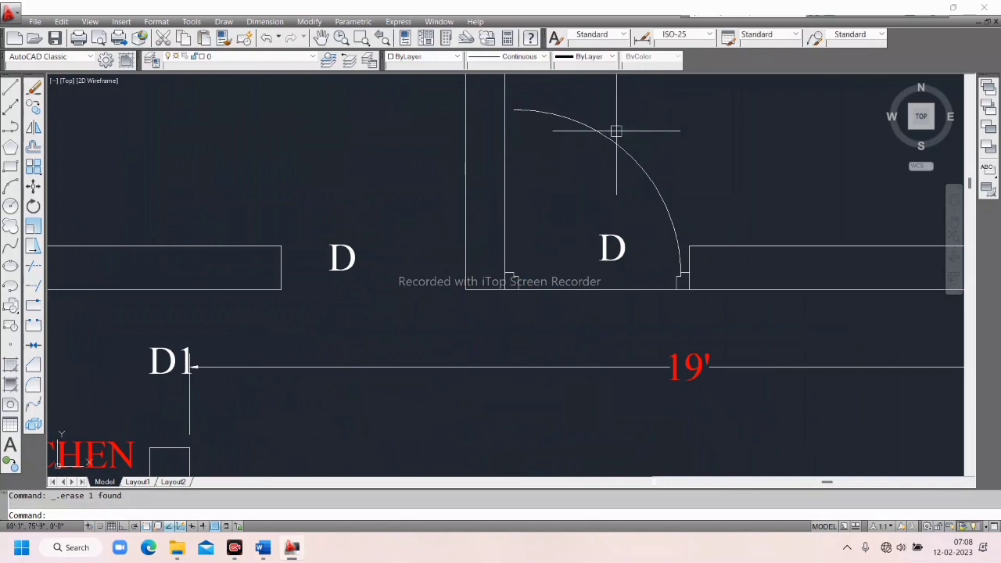
pyautogui.click(617, 131)
pyautogui.click(597, 143)
pyautogui.press('Delete')
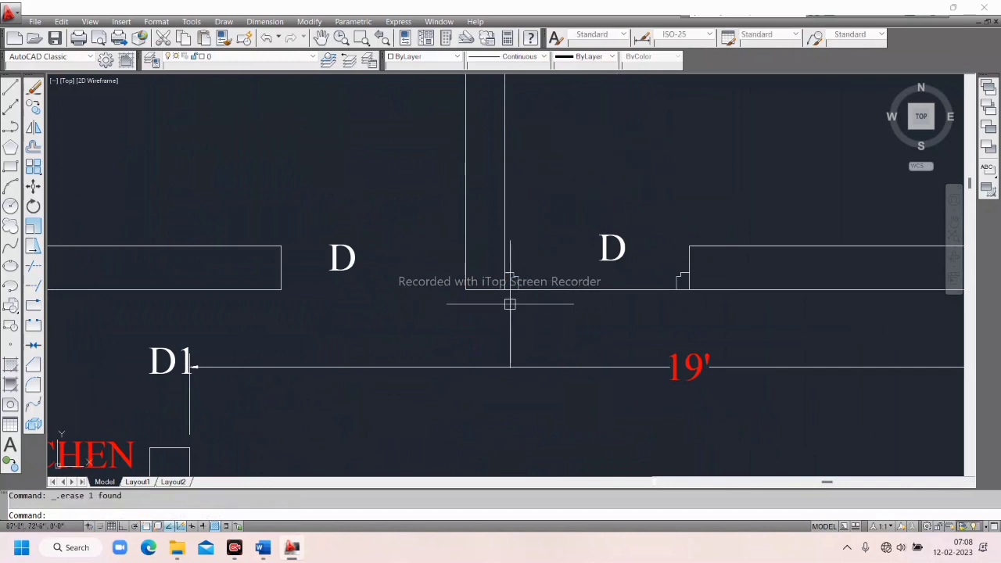
# Erase the door frame pieces on both sides of the upper-right bedroom's doorway
pyautogui.click(485, 239)
pyautogui.click(548, 338)
pyautogui.press('Delete')
pyautogui.click(654, 258)
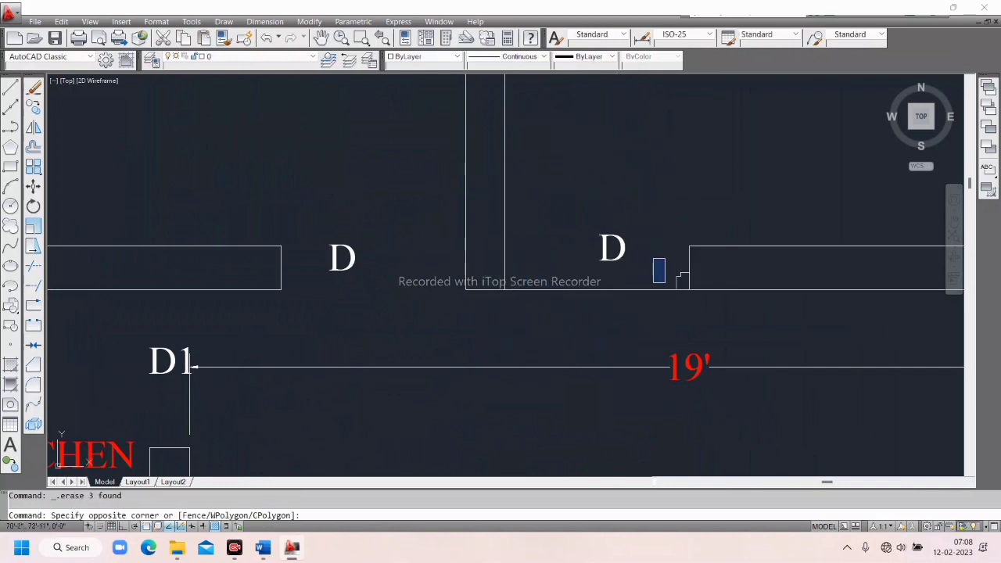
pyautogui.click(703, 317)
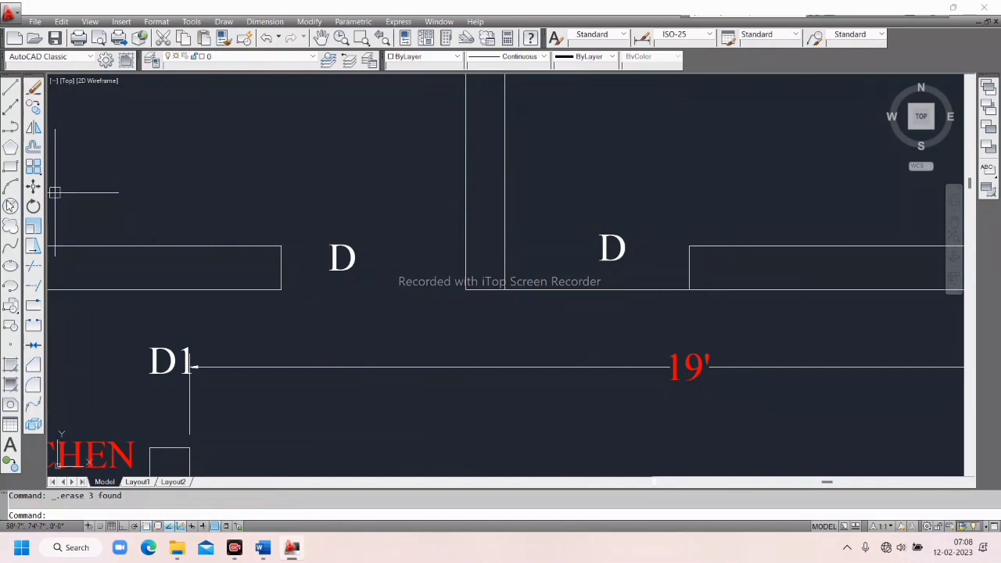
# Erase the line spanning the upper-right bedroom's door opening
pyautogui.click(11, 89)
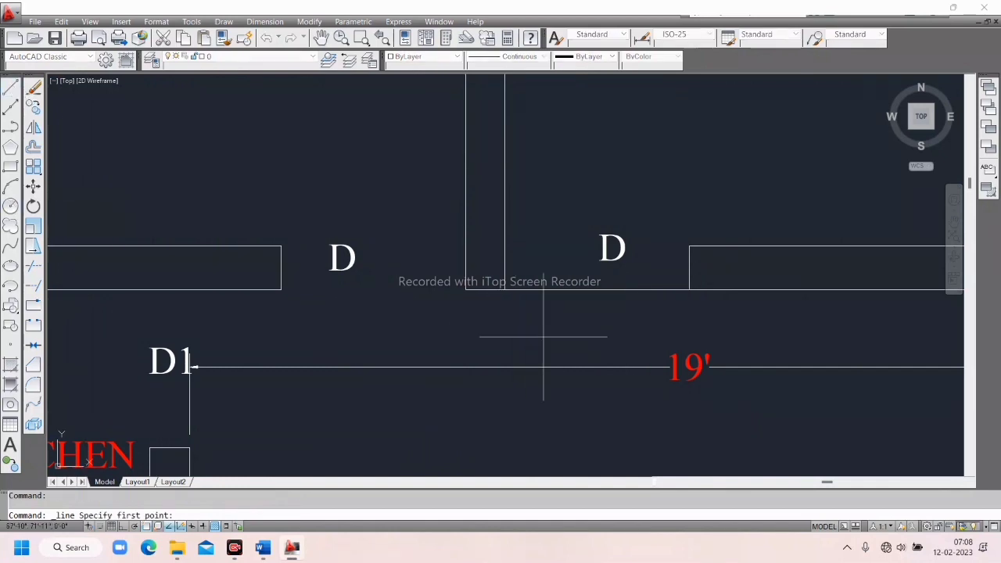
pyautogui.press('Escape')
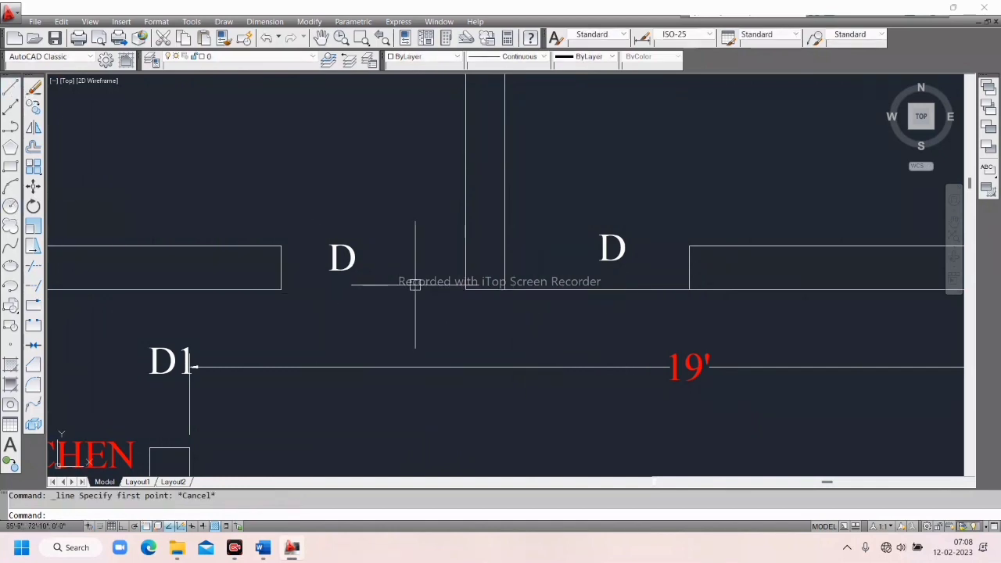
pyautogui.click(589, 288)
pyautogui.press('Delete')
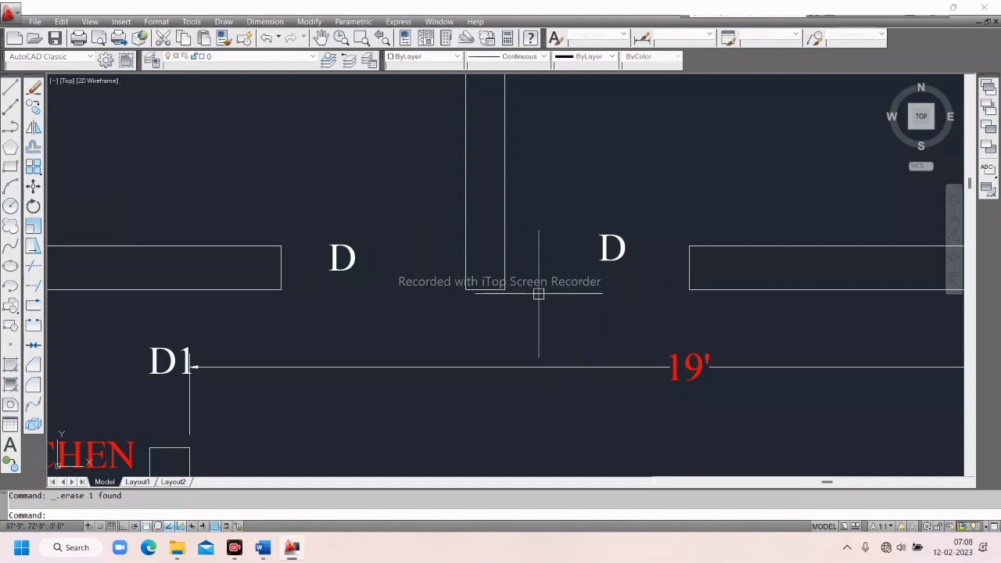
# Draw a line across the door opening between the lower corners of the walls on either side
pyautogui.click(11, 89)
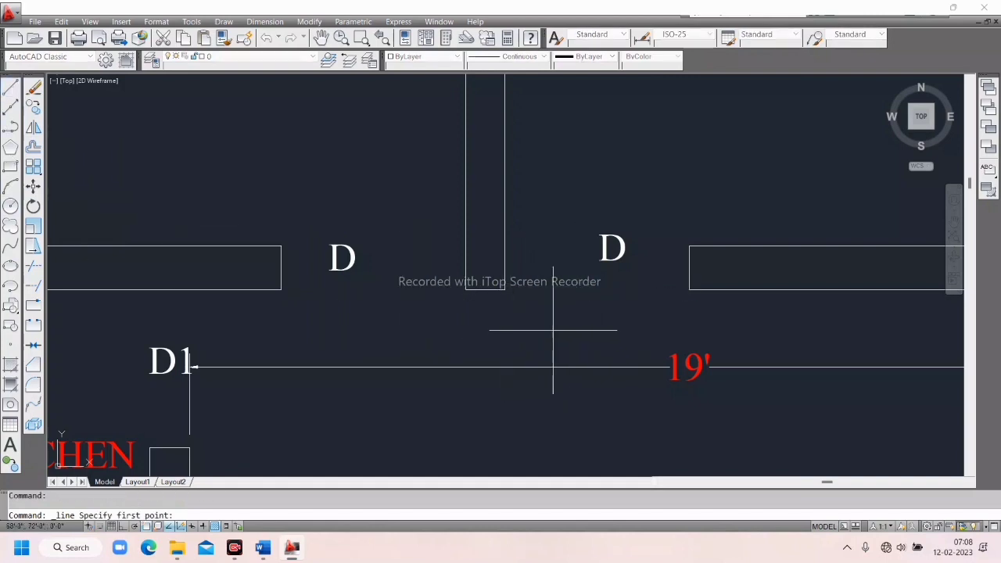
pyautogui.click(503, 289)
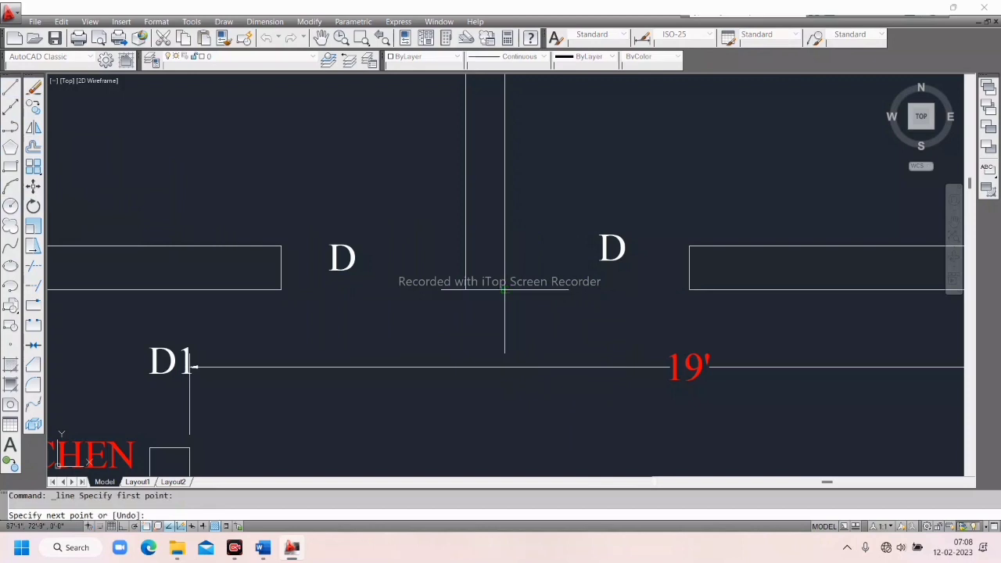
pyautogui.click(689, 290)
pyautogui.rightClick(579, 227)
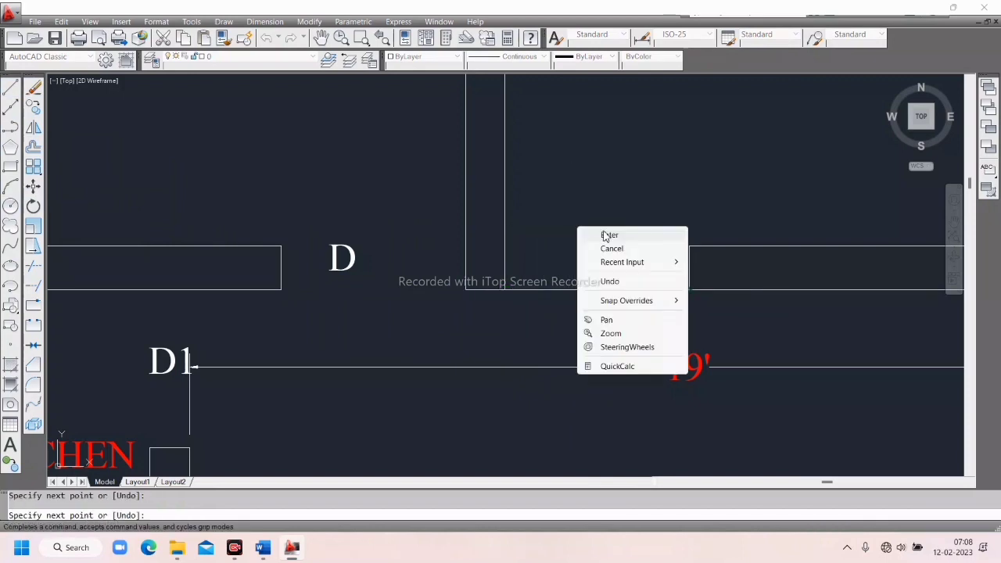
pyautogui.click(604, 232)
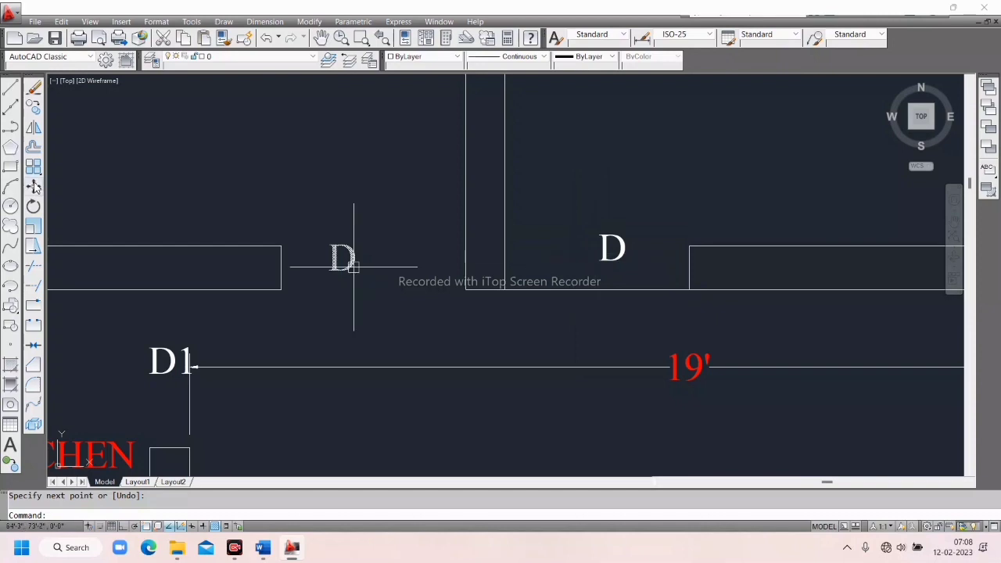
# Move the D label out of the upper-right bedroom's doorway to above the wall on its right
pyautogui.click(32, 185)
pyautogui.click(600, 247)
pyautogui.press('Return')
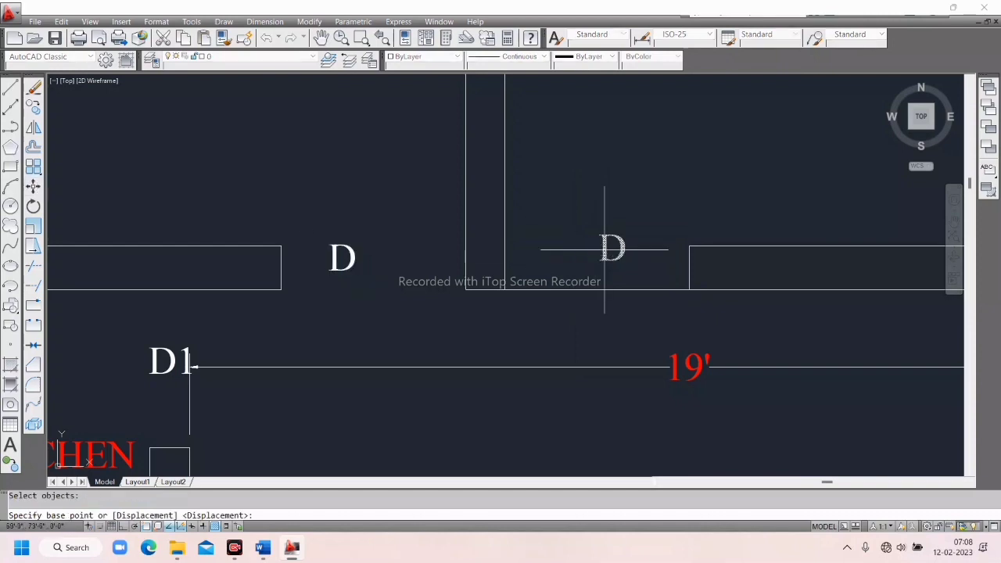
pyautogui.click(604, 248)
pyautogui.click(769, 213)
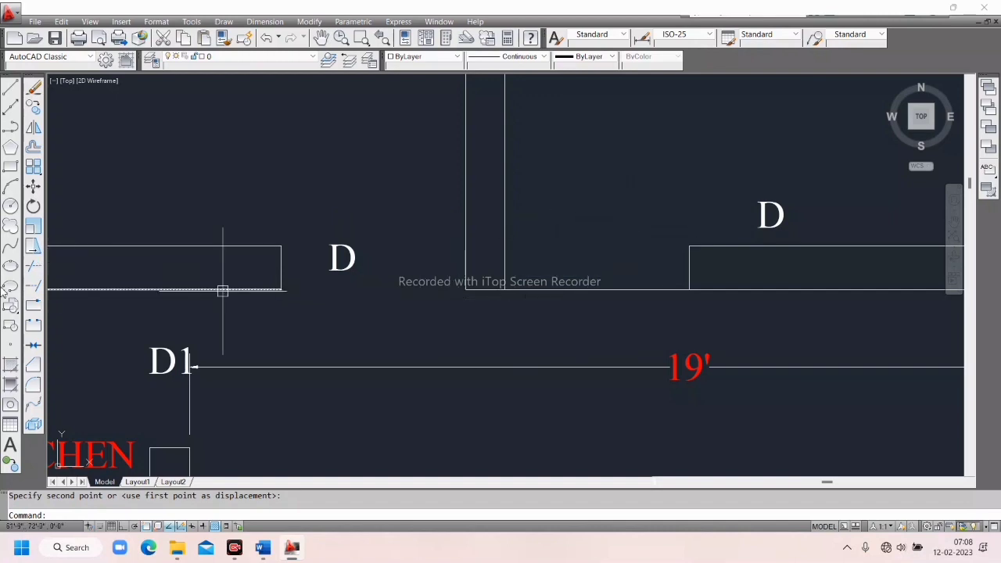
# Draw a rectangle inside the door opening with its opposite corner at @3,4
pyautogui.click(10, 167)
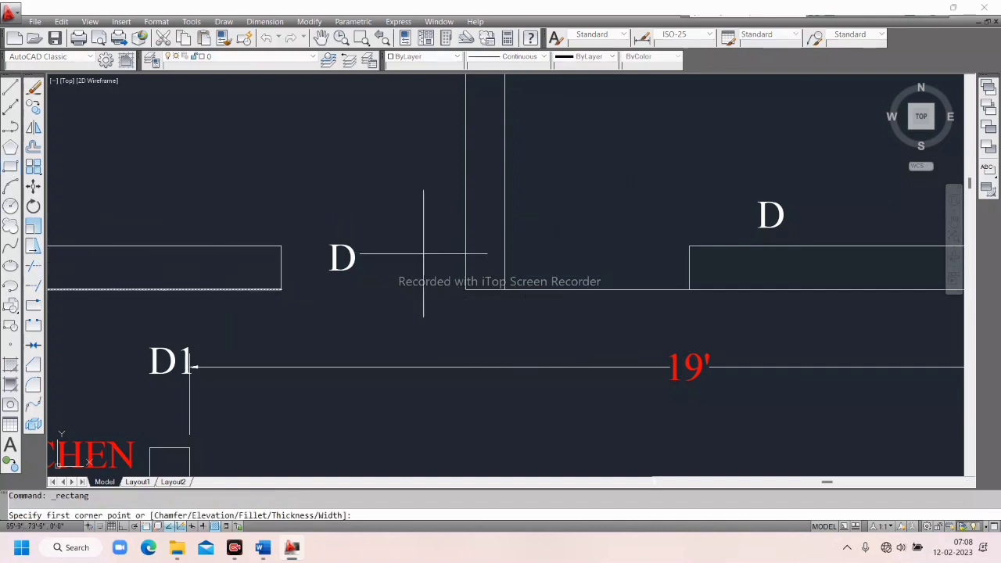
pyautogui.scroll(2, 505, 250)
pyautogui.click(521, 241)
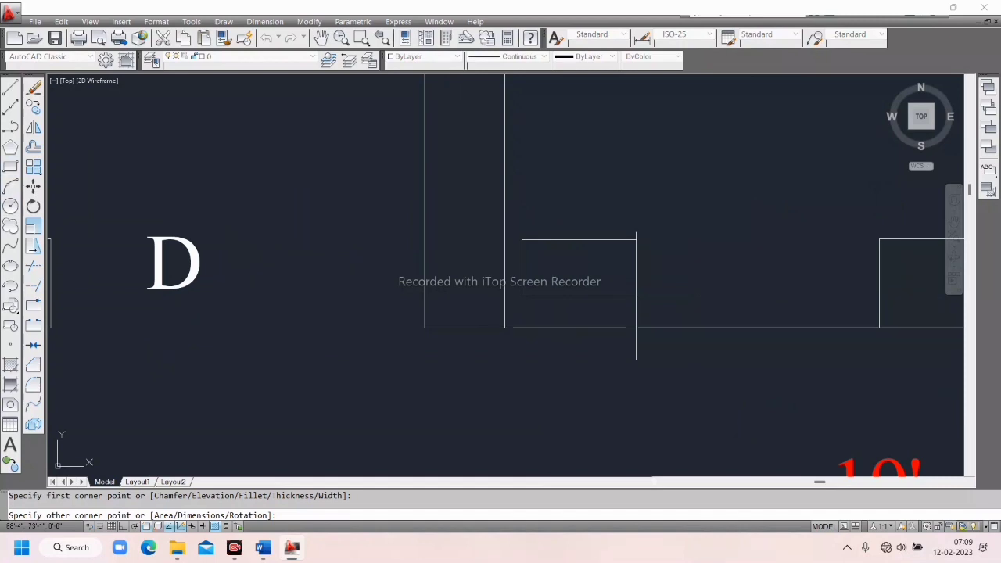
pyautogui.write('@')
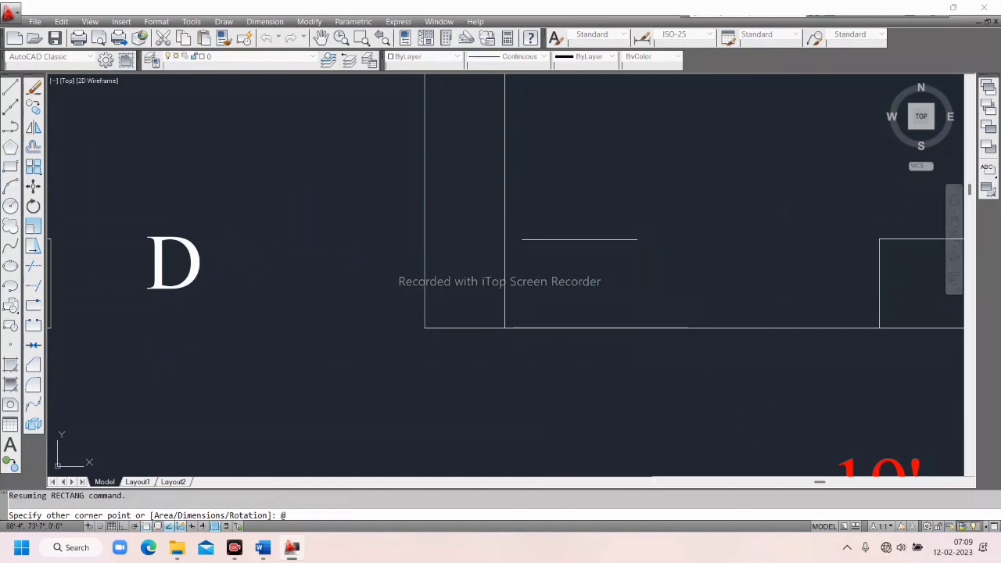
pyautogui.write('3,4')
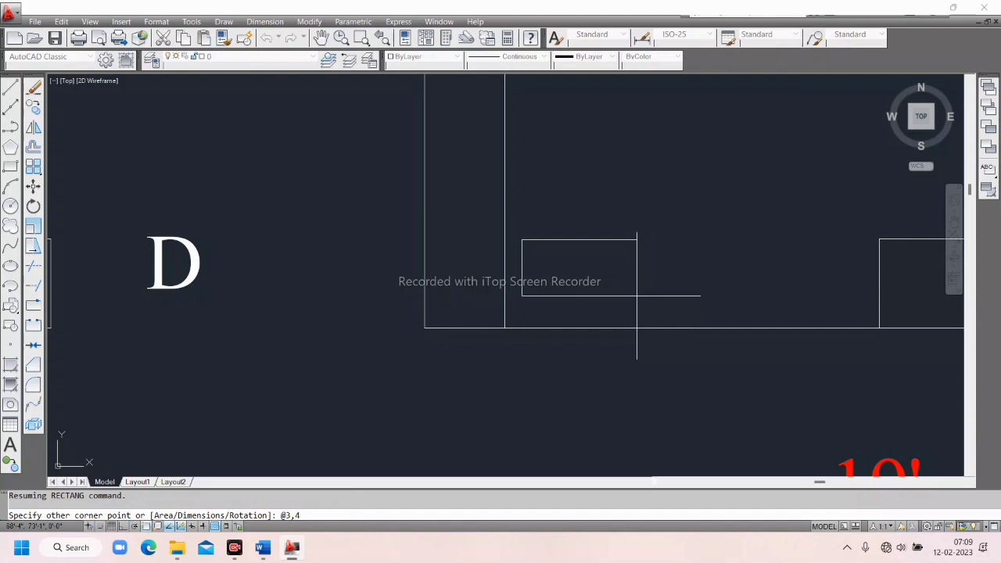
pyautogui.press('Return')
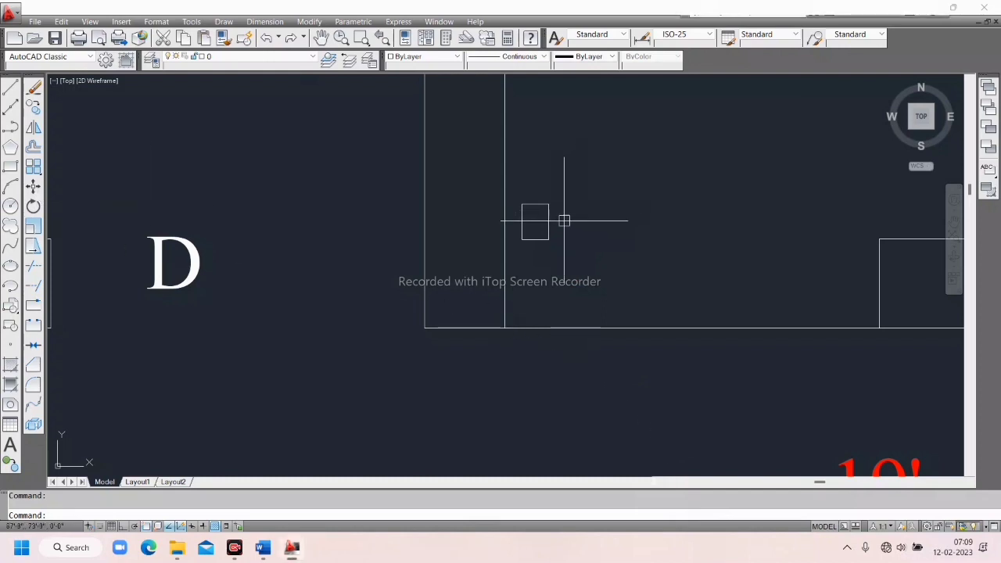
# Move the small rectangle by its lower-left corner onto the wall's lower corner at the left of the doorway
pyautogui.click(33, 186)
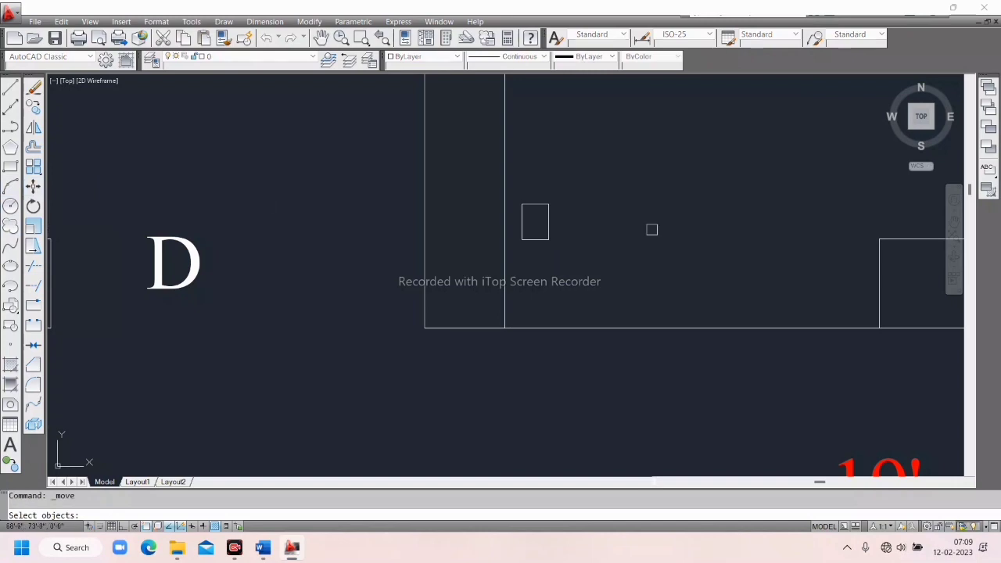
pyautogui.click(548, 208)
pyautogui.press('Return')
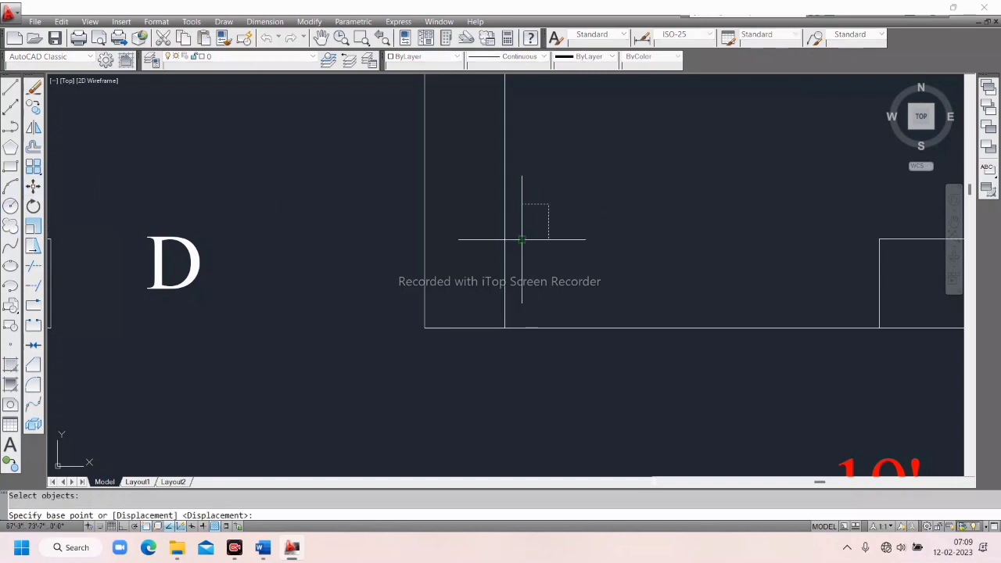
pyautogui.click(522, 239)
pyautogui.scroll(3, 494, 325)
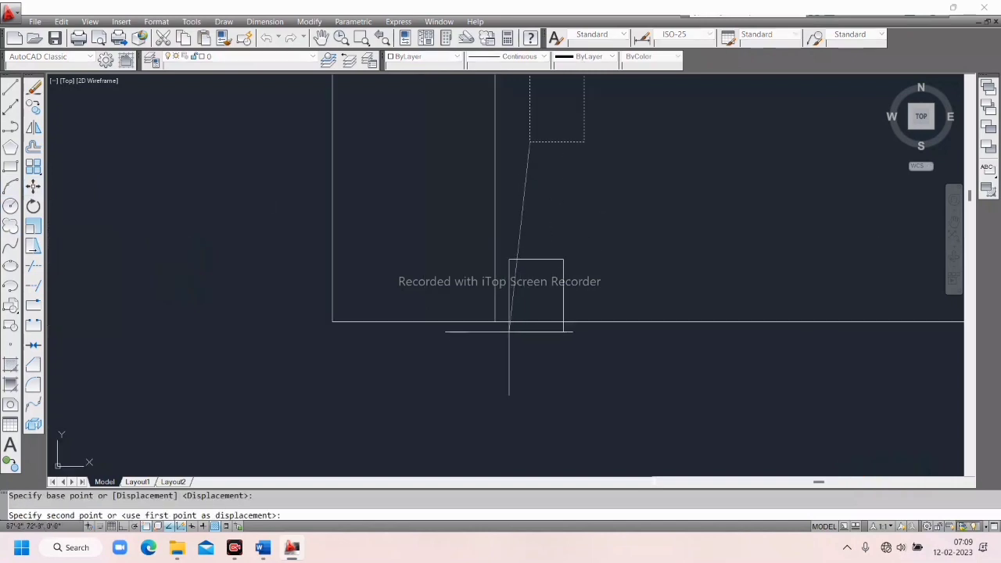
pyautogui.click(494, 322)
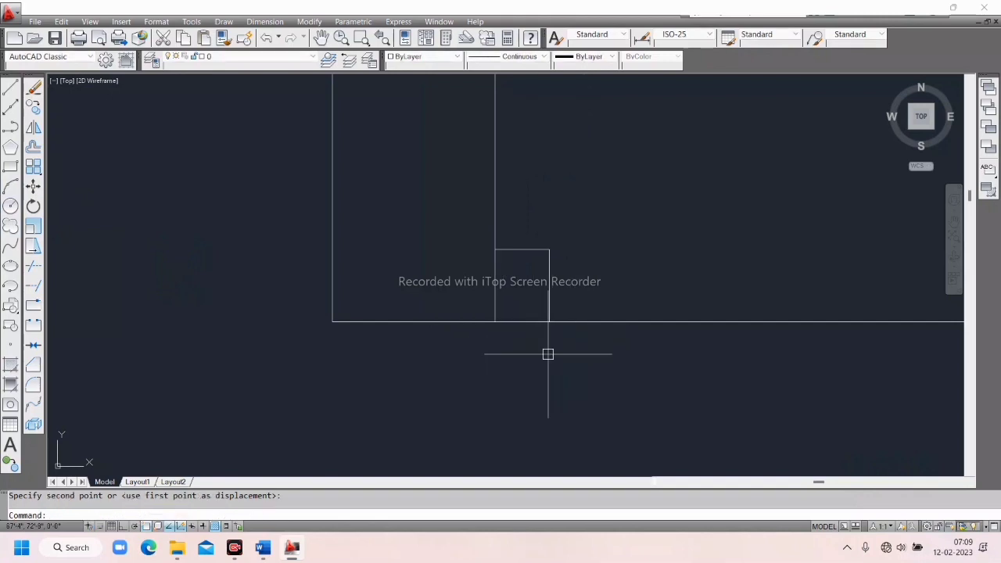
# Draw a notch line from the rectangle's upper-right corner: 1 left, 1 down with Ortho on, and right past the rectangle's edge
pyautogui.scroll(-5, 396, 302)
pyautogui.scroll(6, 396, 300)
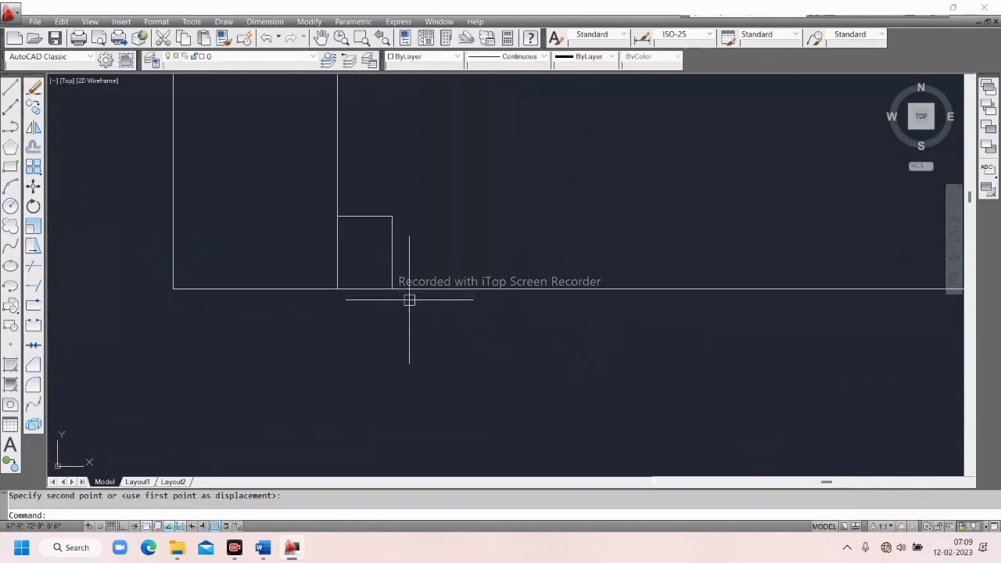
pyautogui.scroll(2, 396, 219)
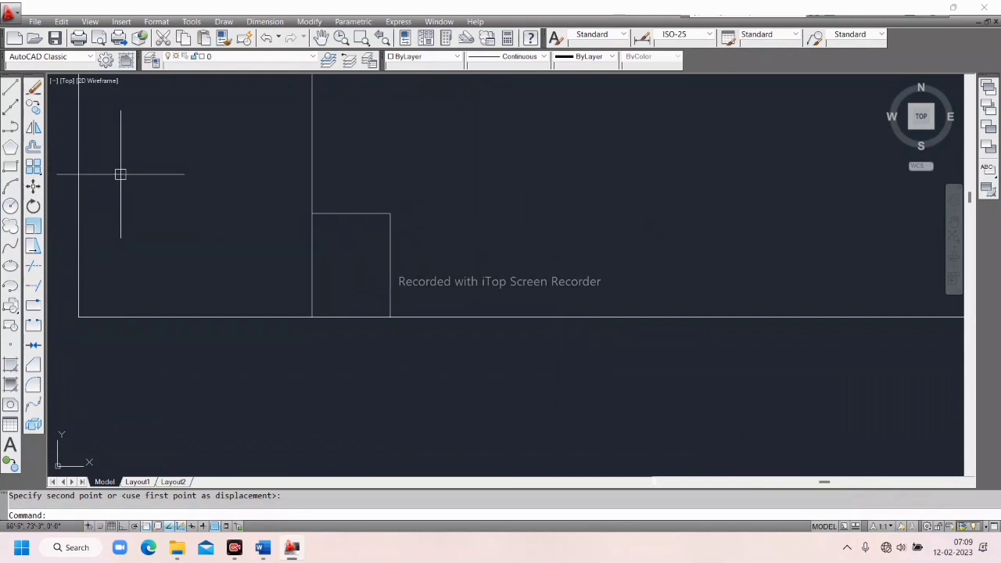
pyautogui.click(11, 87)
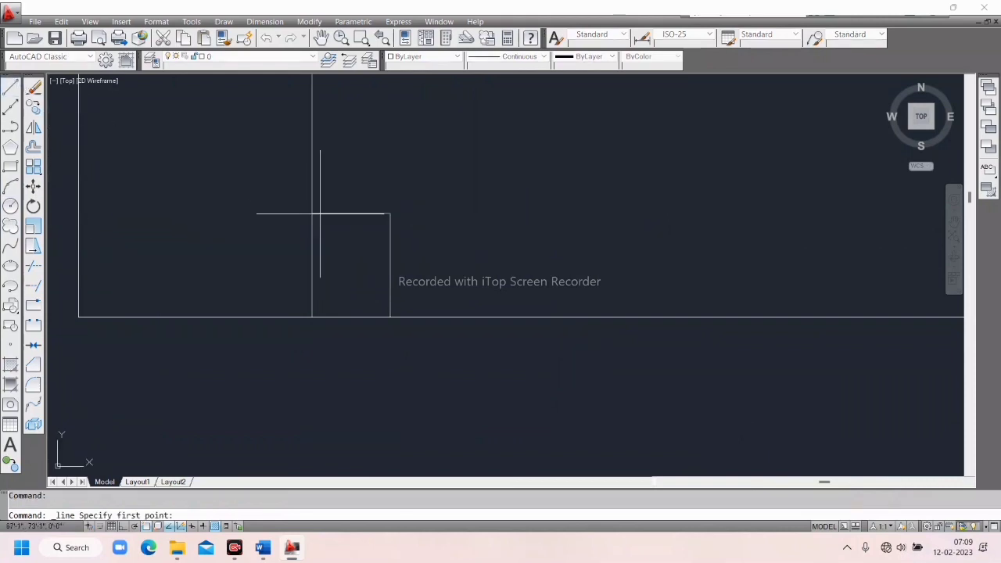
pyautogui.click(391, 213)
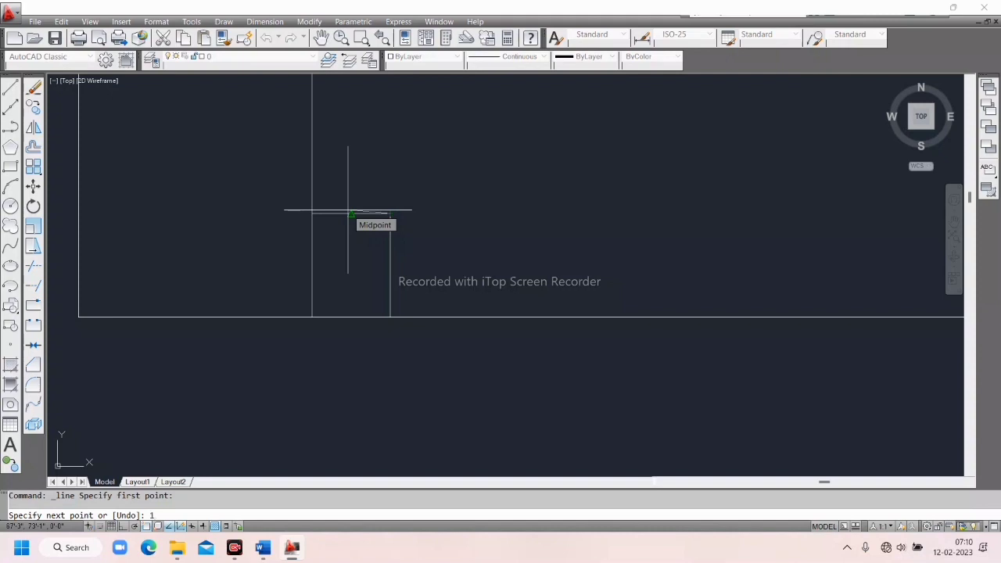
pyautogui.press('Return')
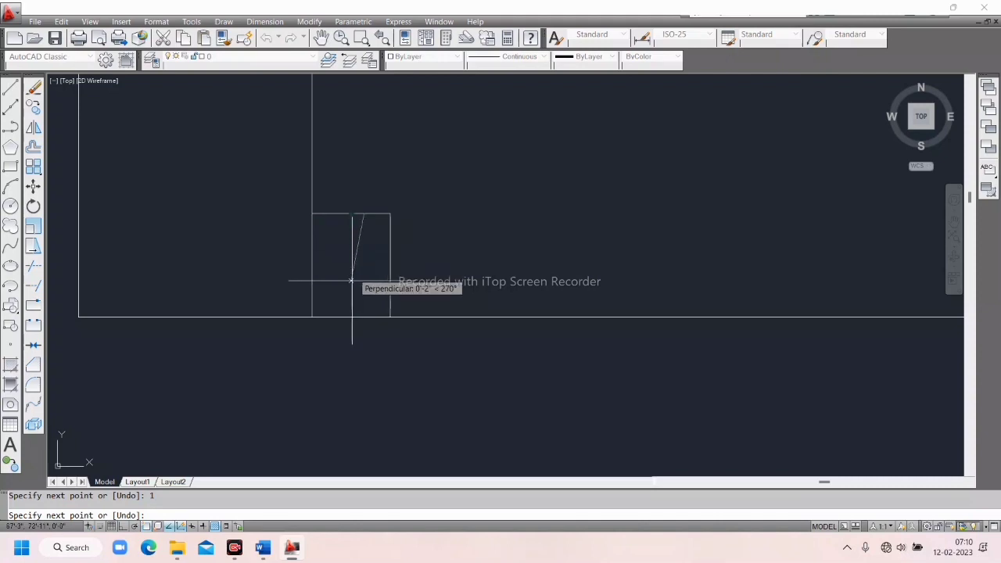
pyautogui.press('F8')
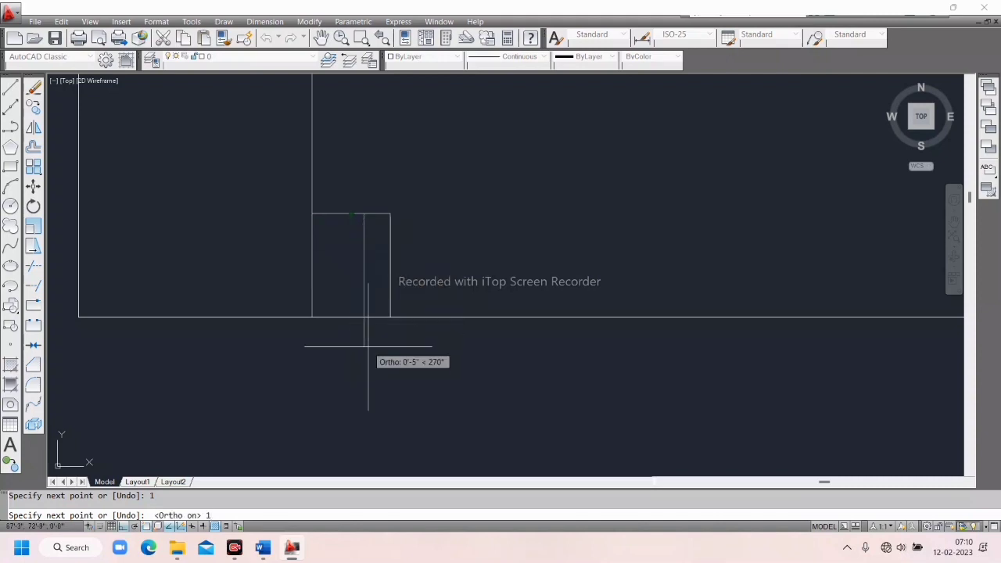
pyautogui.press('Return')
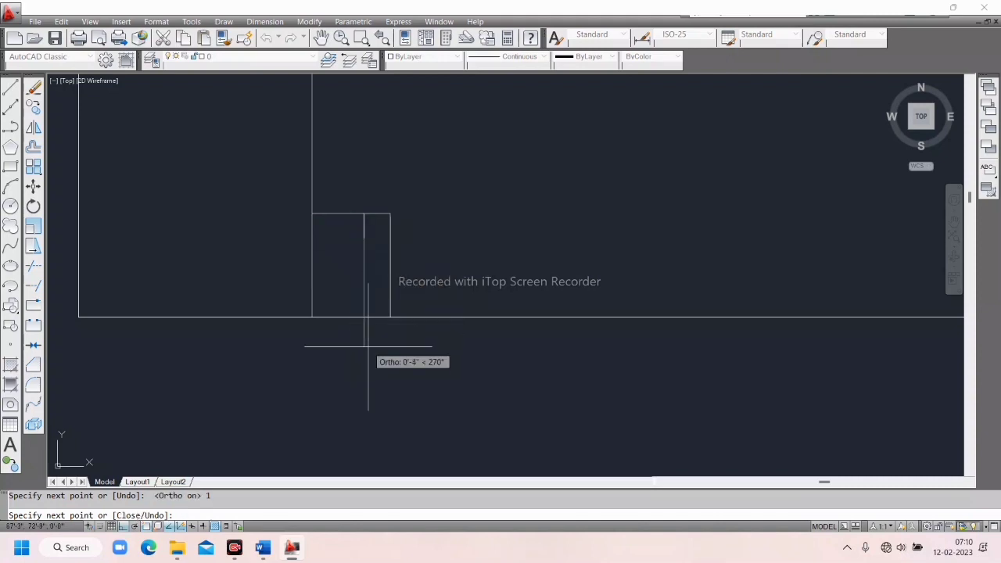
pyautogui.click(432, 231)
pyautogui.rightClick(432, 228)
pyautogui.click(453, 232)
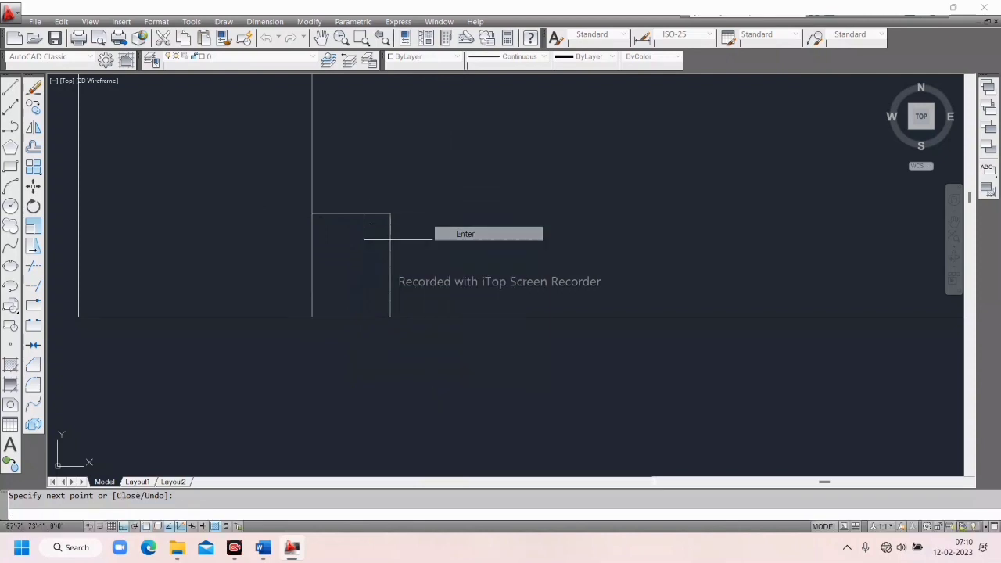
# Trim the small rectangle's right edge above the notch and the notch line's overhang past that edge
pyautogui.click(35, 267)
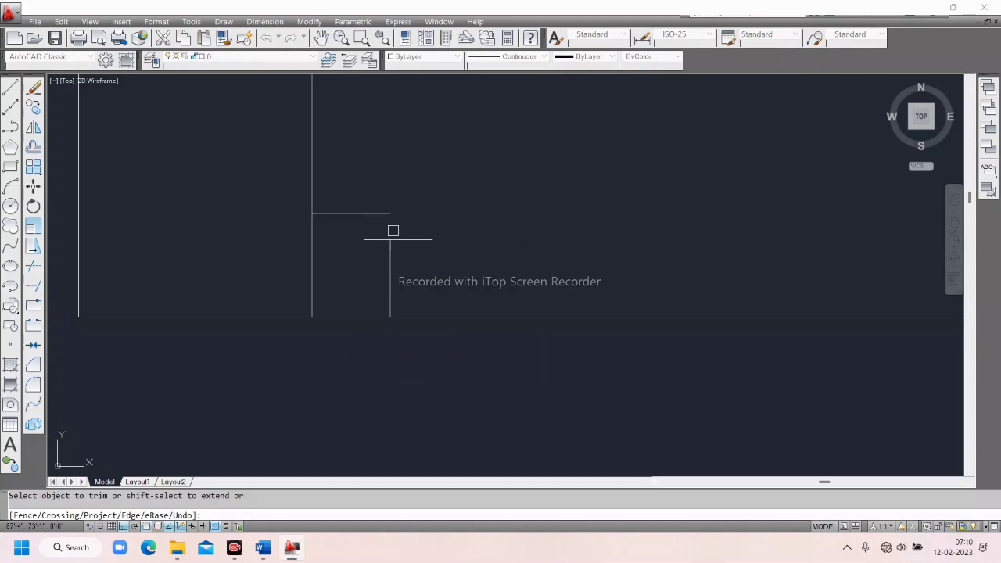
pyautogui.click(405, 238)
pyautogui.rightClick(409, 192)
pyautogui.click(420, 196)
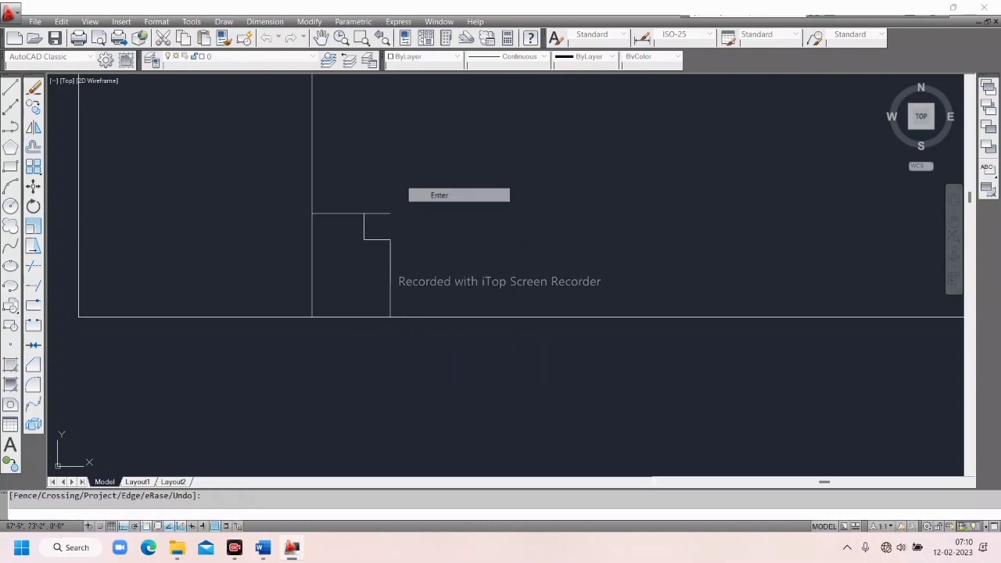
# Erase the short line over the notch and trim the rectangle's upper edge back to the notch's vertical side
pyautogui.click(390, 214)
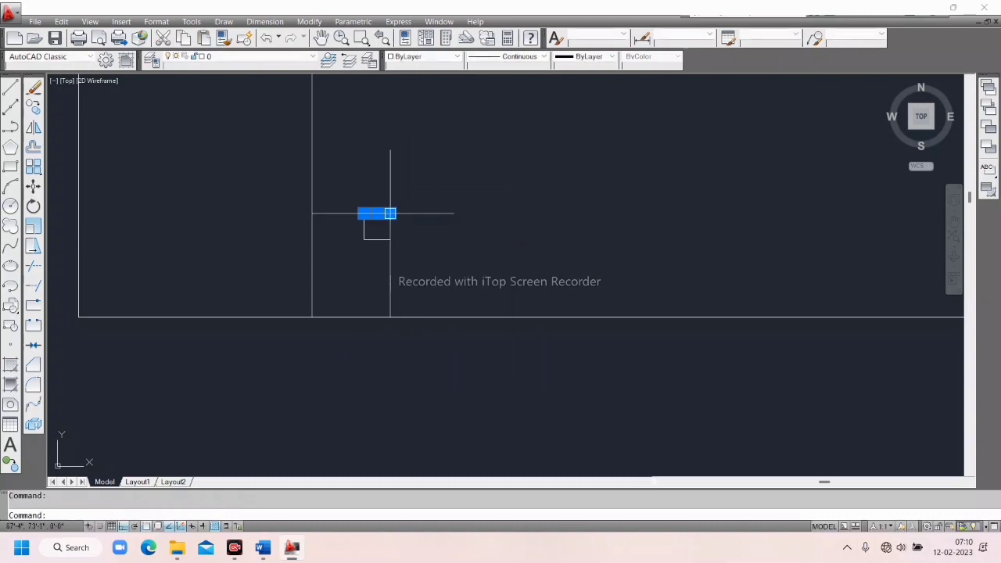
pyautogui.click(35, 90)
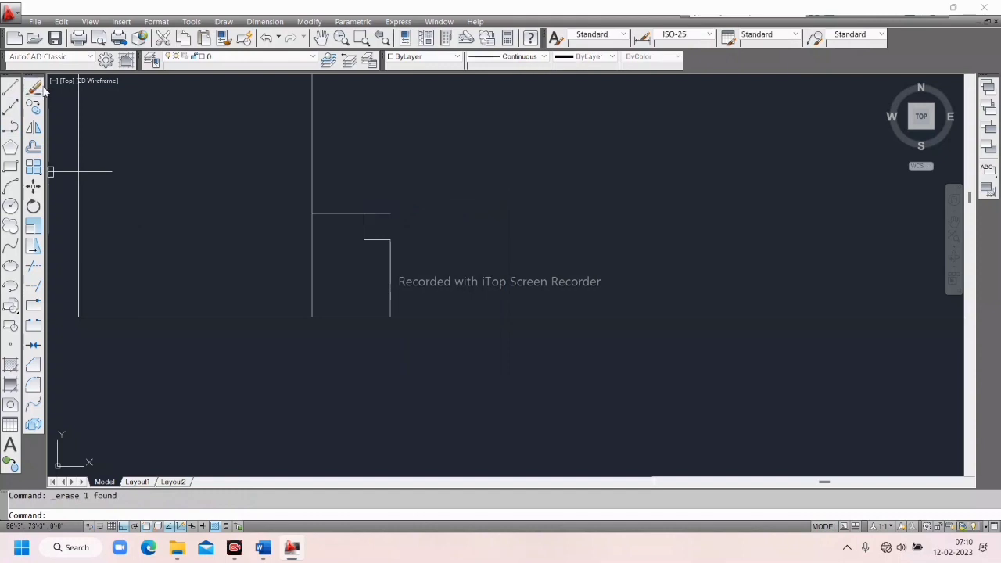
pyautogui.click(32, 266)
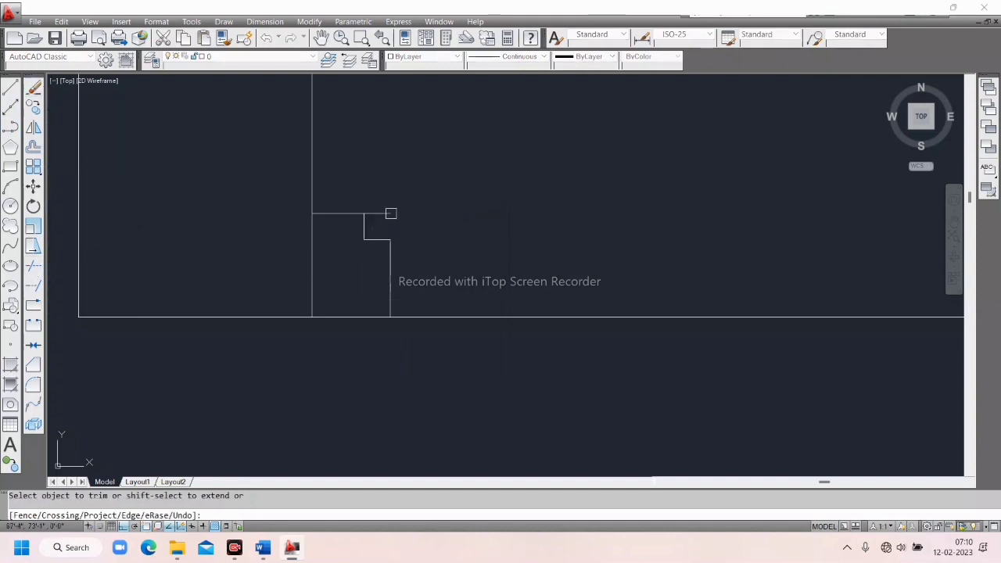
pyautogui.rightClick(413, 204)
pyautogui.click(443, 209)
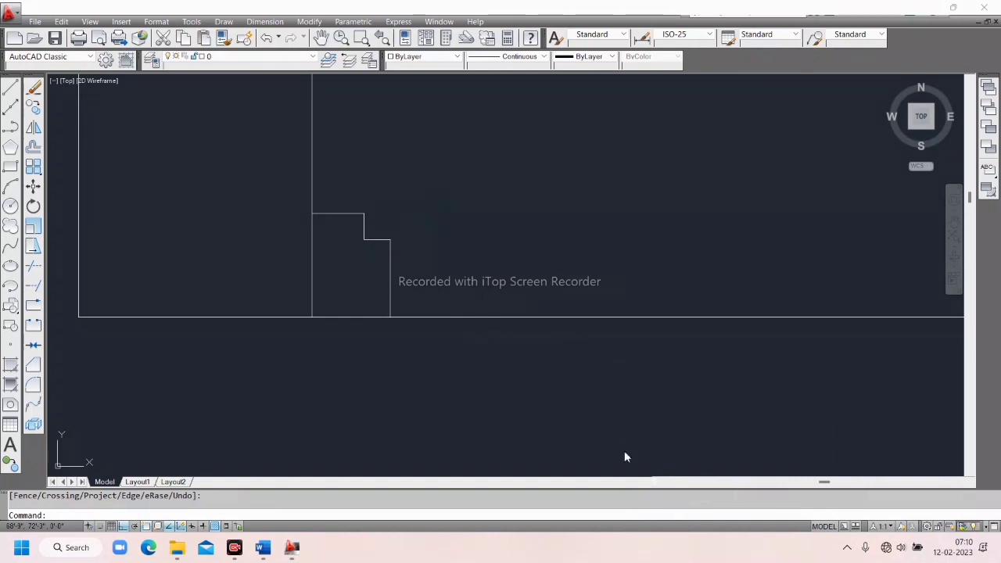
# Mirror the notched door frame to the right side of the opening about a vertical line through the opening's midpoint, keeping the original
pyautogui.scroll(-4, 552, 328)
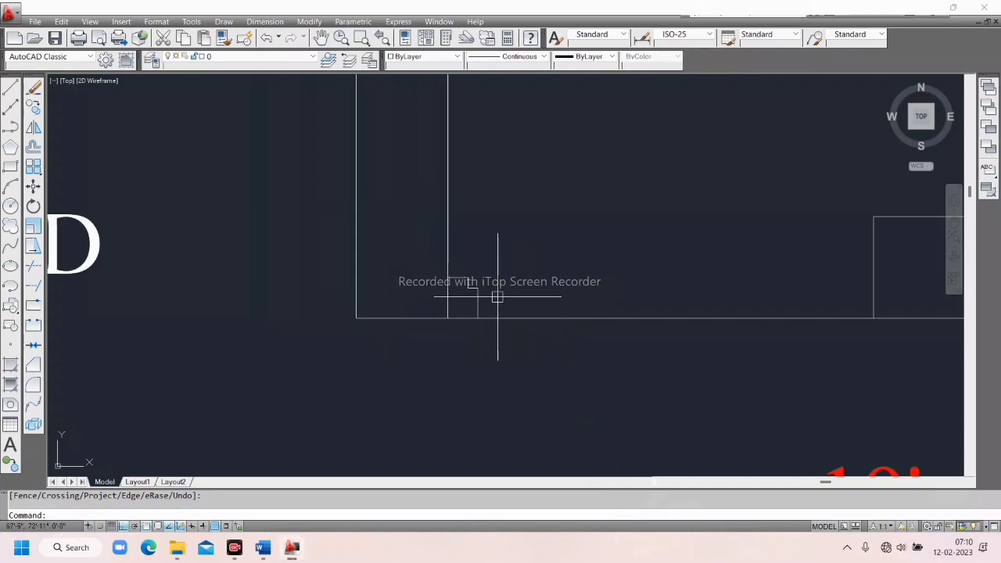
pyautogui.scroll(-2, 822, 297)
pyautogui.moveTo(822, 298); pyautogui.dragTo(557, 286, button='middle')
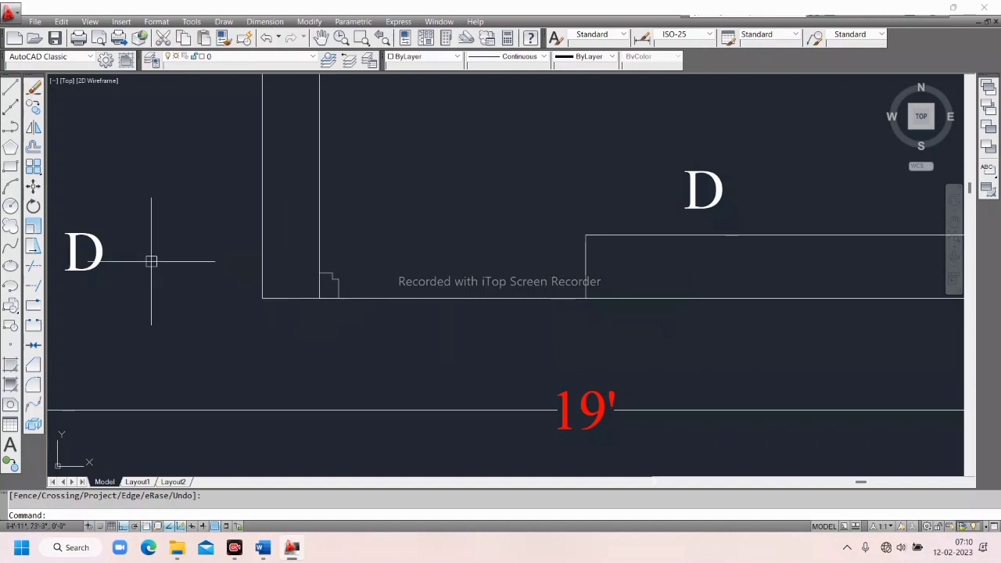
pyautogui.click(34, 129)
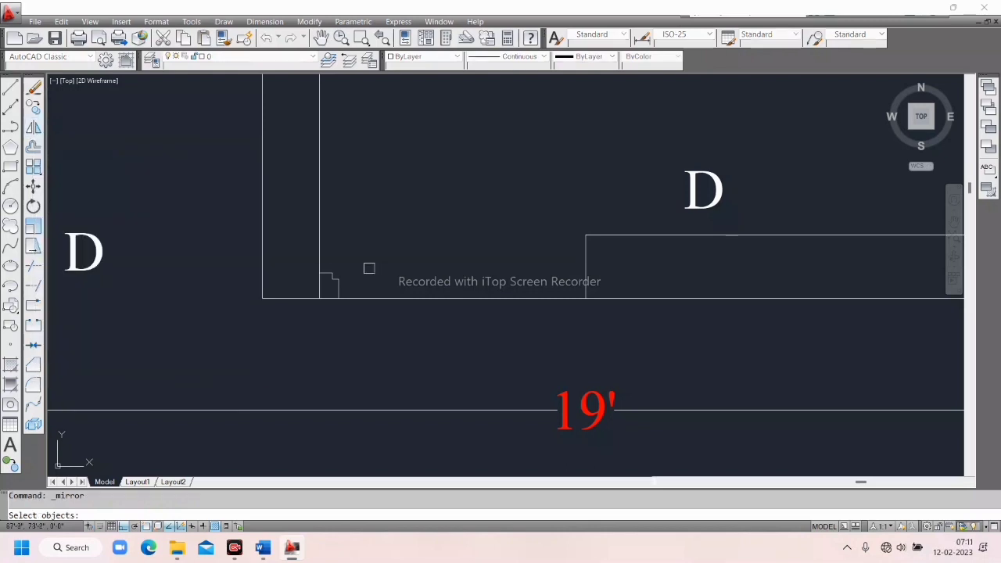
pyautogui.click(297, 245)
pyautogui.click(383, 374)
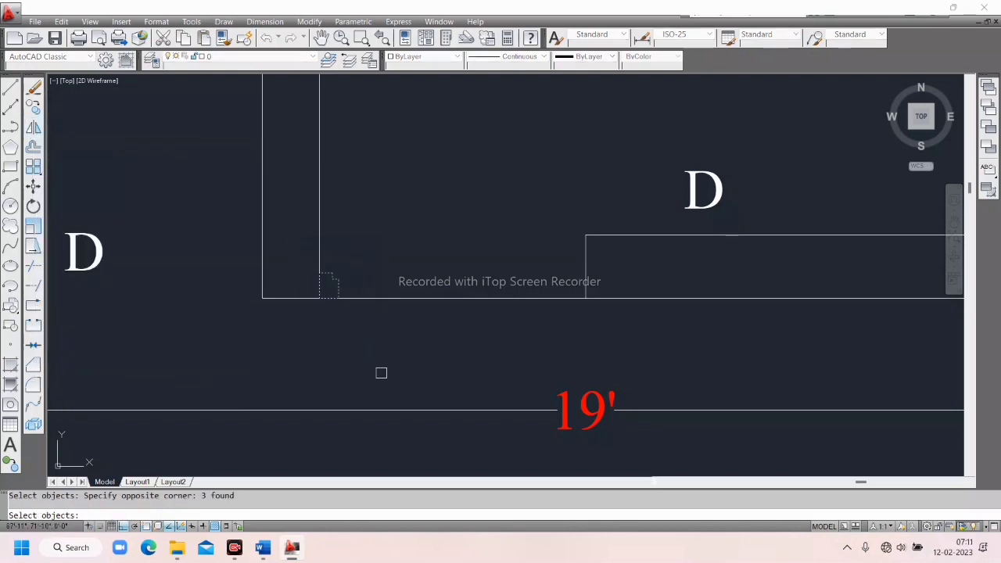
pyautogui.press('Return')
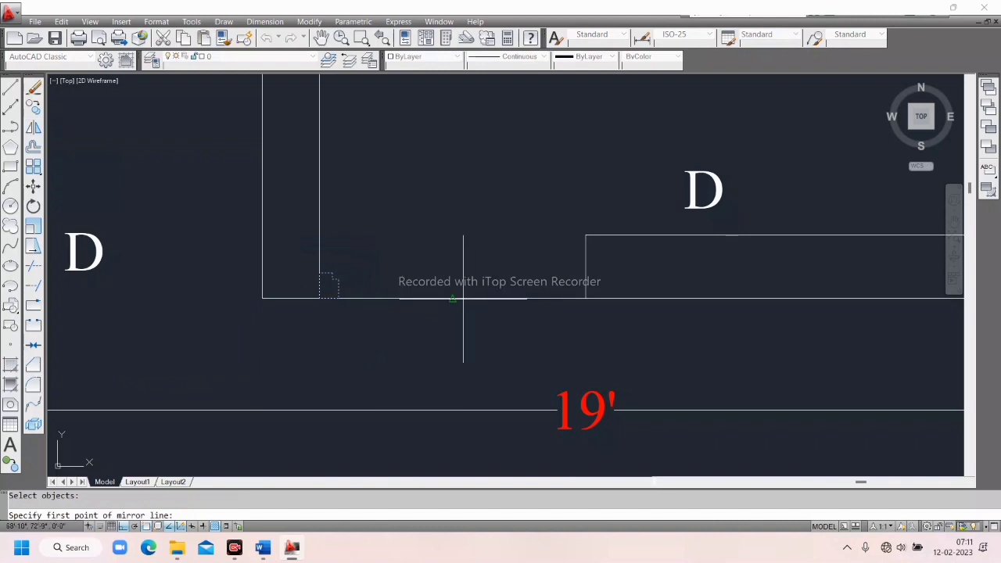
pyautogui.click(452, 298)
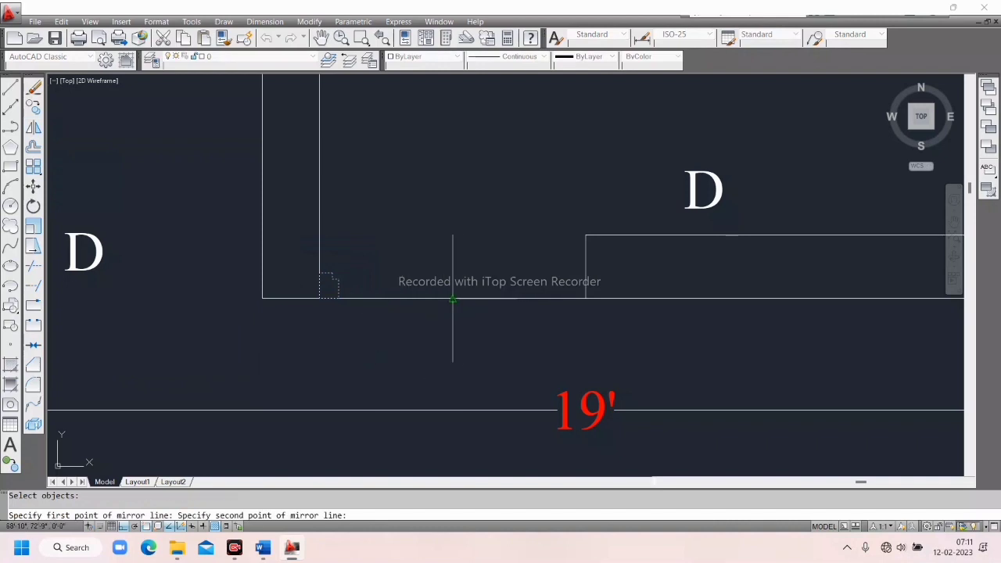
pyautogui.click(460, 151)
pyautogui.rightClick(461, 151)
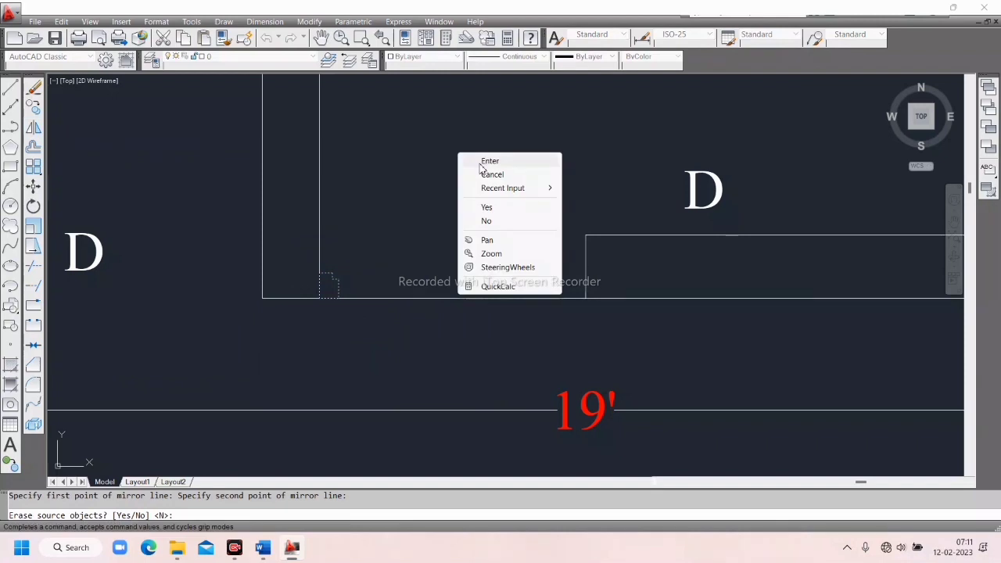
pyautogui.click(481, 158)
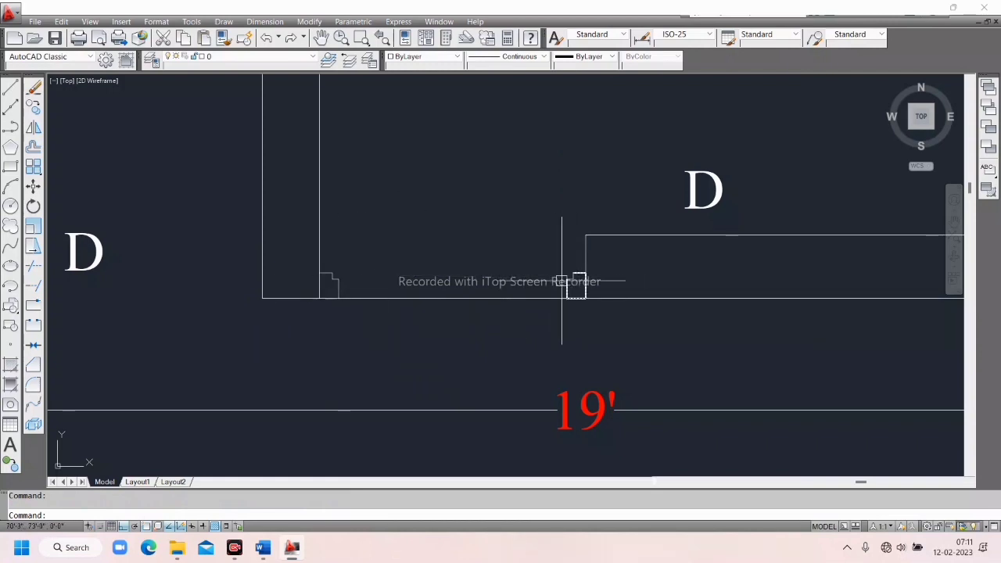
# Draw the door leaf as a rectangle from the left frame's upper notch corner to the right frame's inner notch corner
pyautogui.scroll(2, 356, 282)
pyautogui.scroll(2, 326, 274)
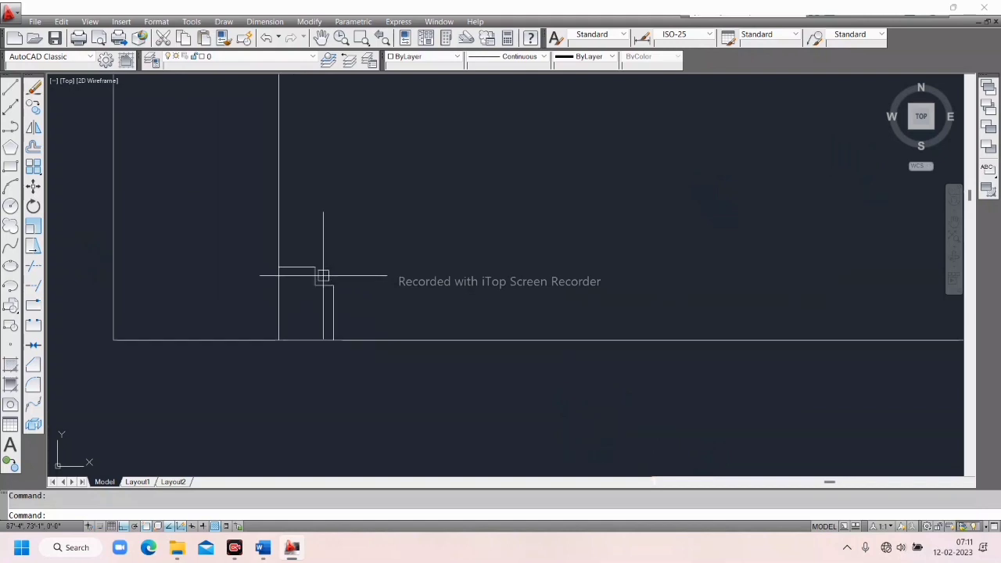
pyautogui.scroll(-3, 579, 274)
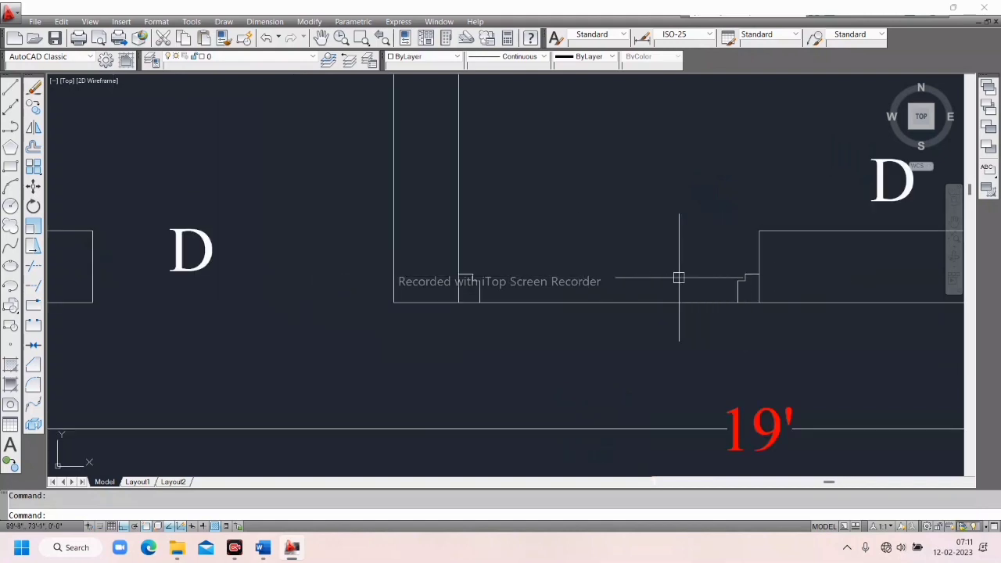
pyautogui.click(11, 168)
pyautogui.scroll(5, 480, 257)
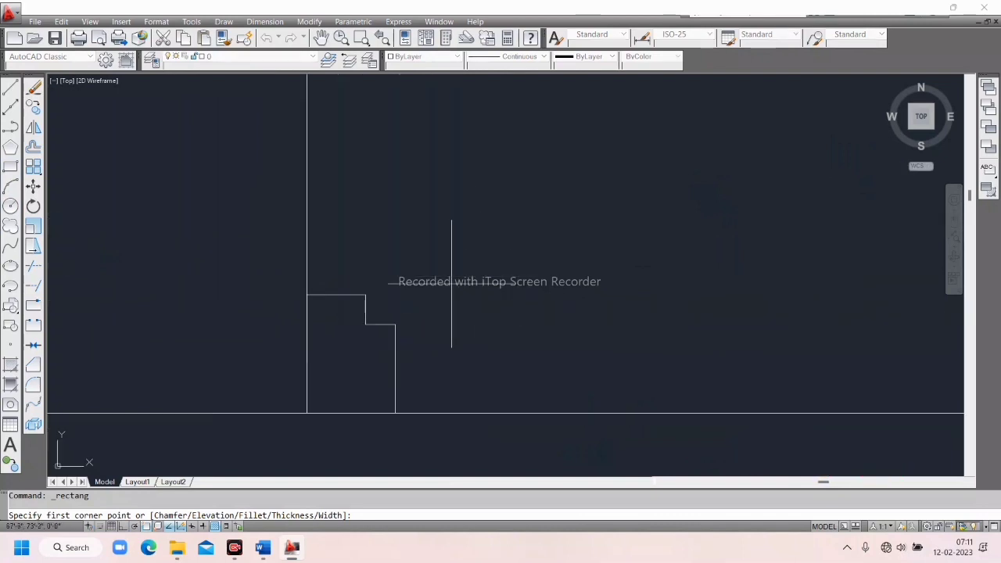
pyautogui.click(365, 295)
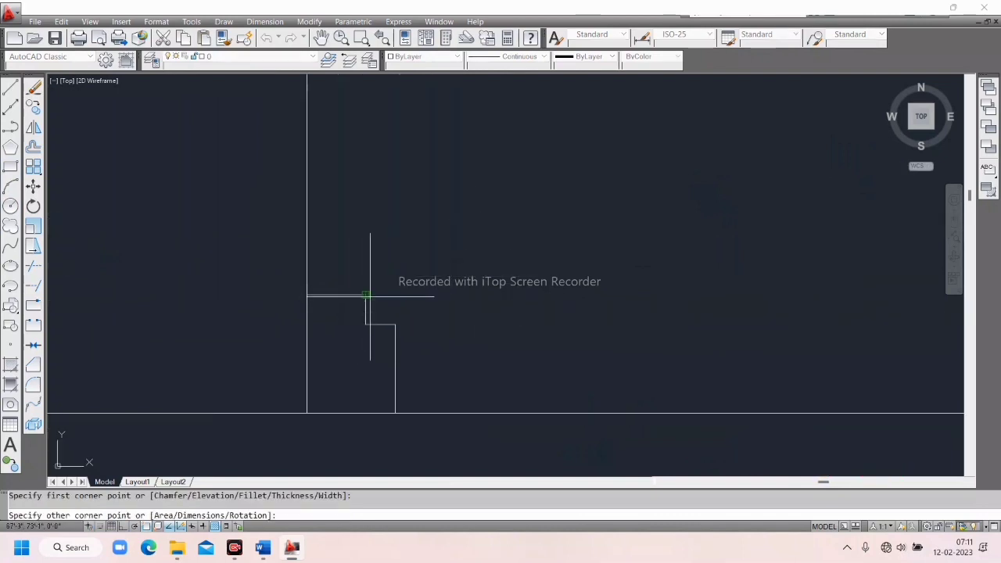
pyautogui.scroll(-4, 324, 270)
pyautogui.scroll(3, 615, 256)
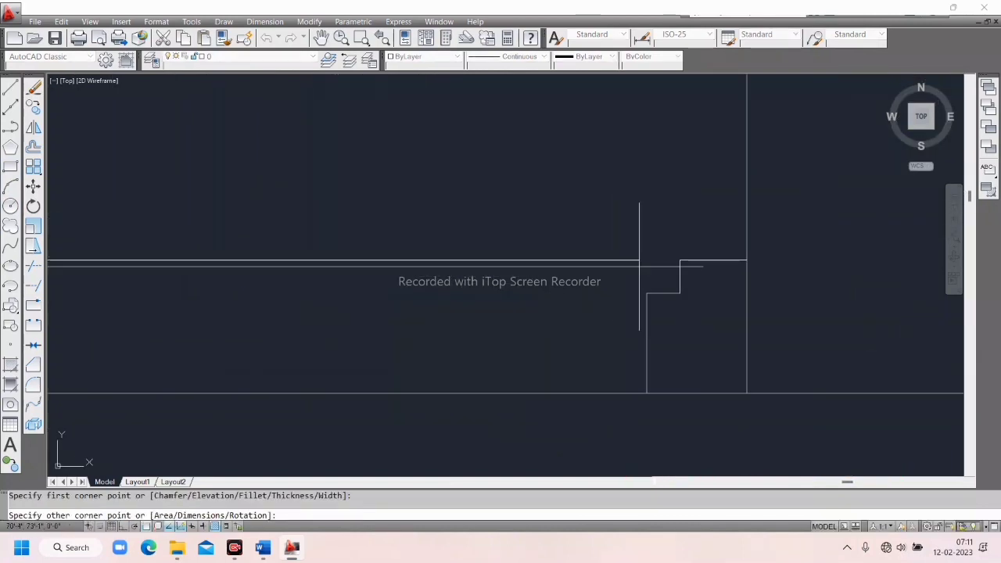
pyautogui.click(679, 288)
pyautogui.scroll(-3, 554, 286)
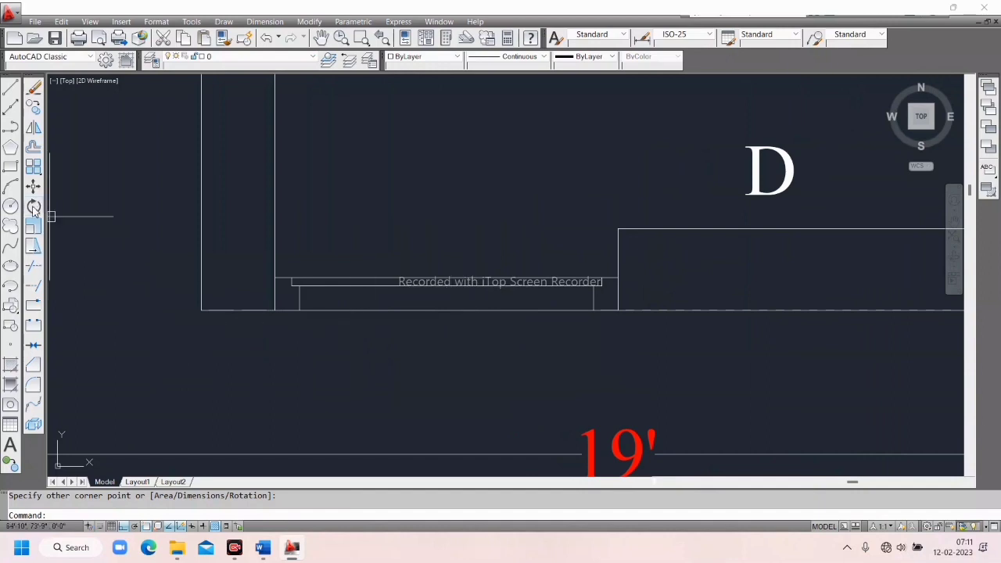
# Rotate the door leaf upright by 90 degrees about a point near its middle
pyautogui.click(34, 206)
pyautogui.click(414, 280)
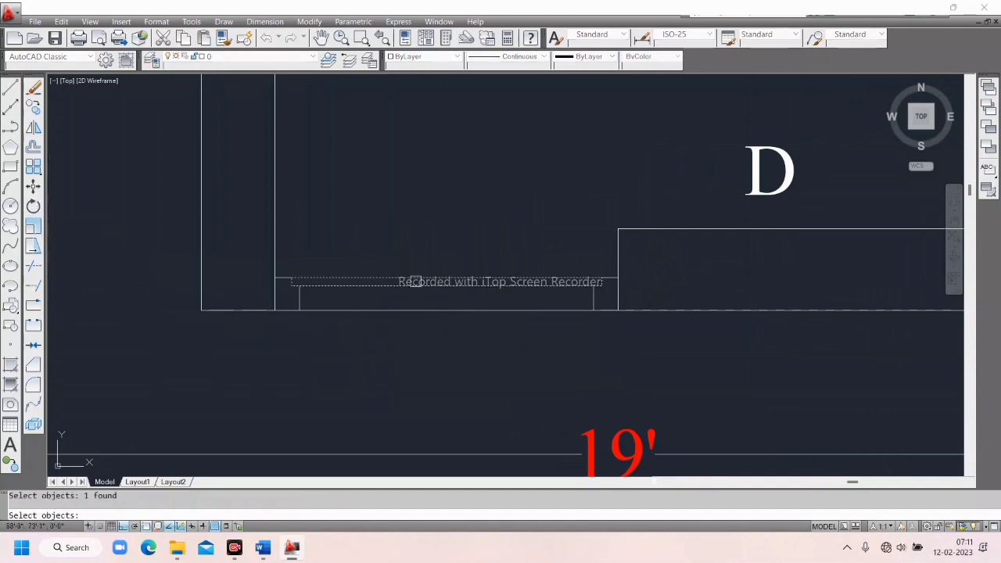
pyautogui.press('Return')
pyautogui.click(415, 282)
pyautogui.click(426, 206)
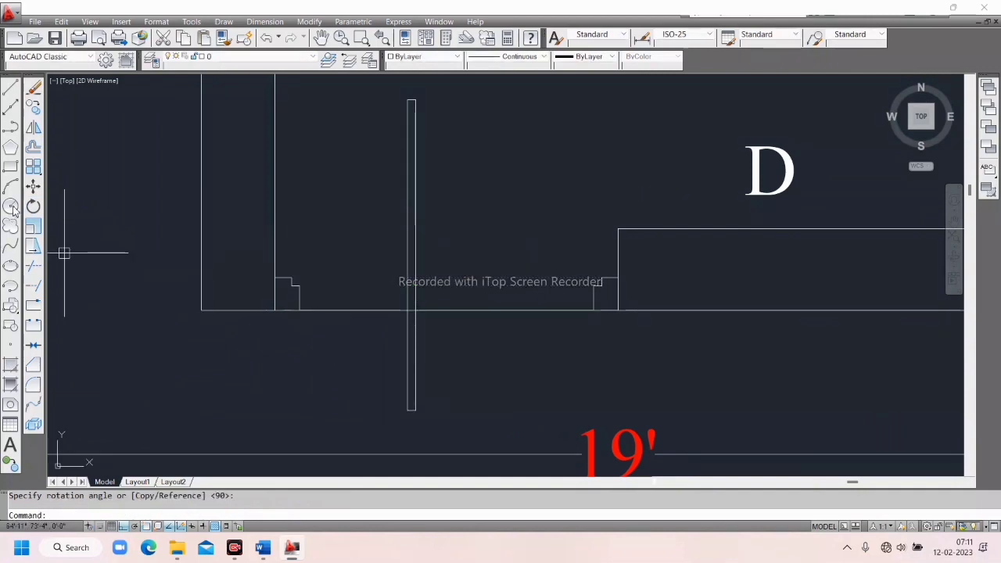
# Move the upright door leaf by its lower-left corner onto the left frame's inner notch corner, with Ortho off
pyautogui.click(33, 187)
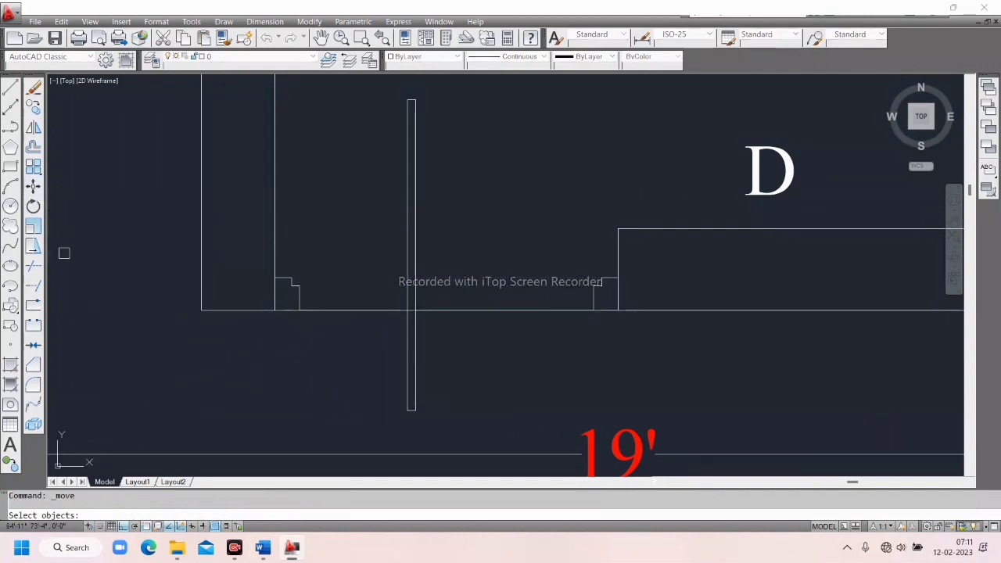
pyautogui.click(417, 403)
pyautogui.press('Return')
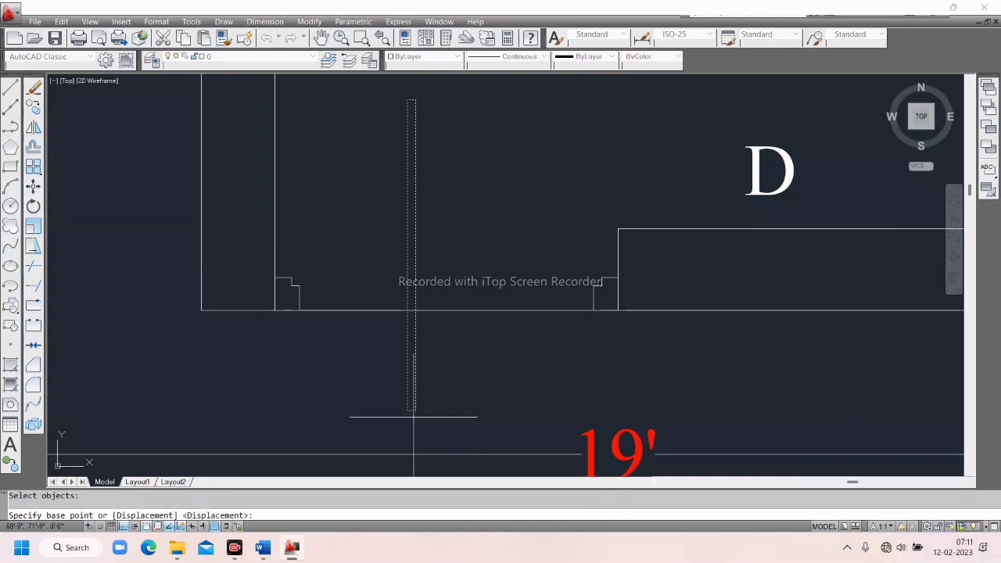
pyautogui.scroll(5, 401, 406)
pyautogui.click(403, 404)
pyautogui.scroll(-4, 337, 334)
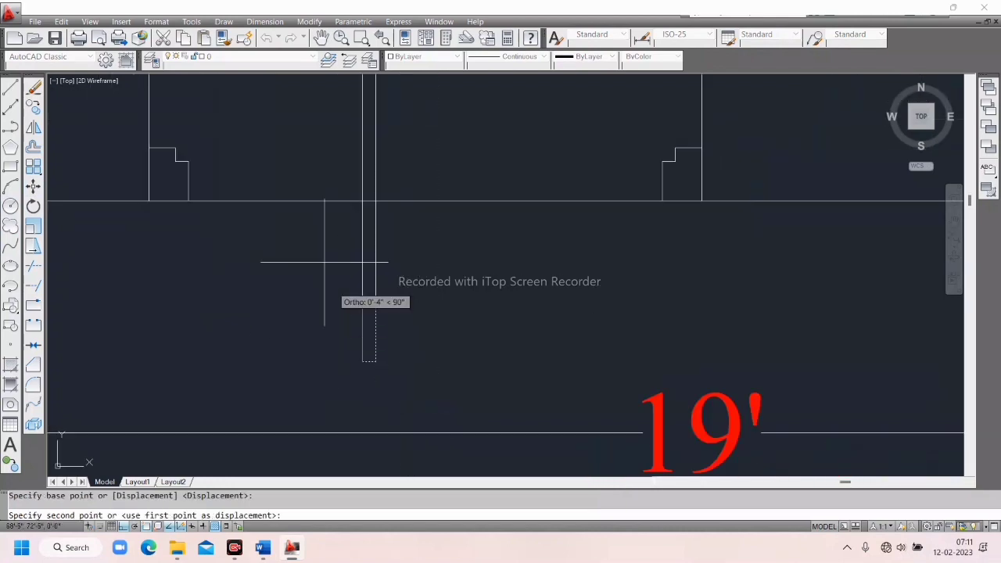
pyautogui.press('F8')
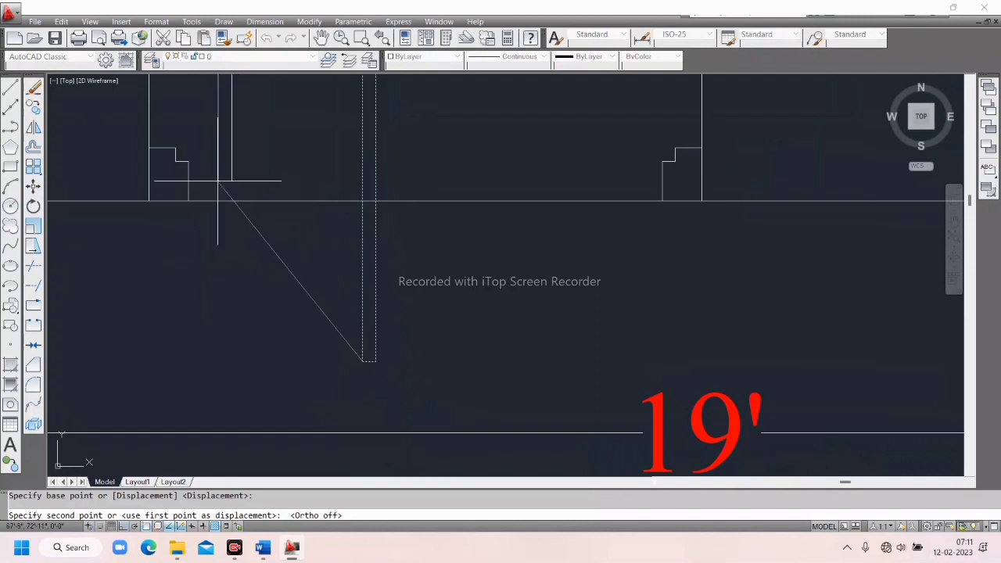
pyautogui.scroll(4, 188, 160)
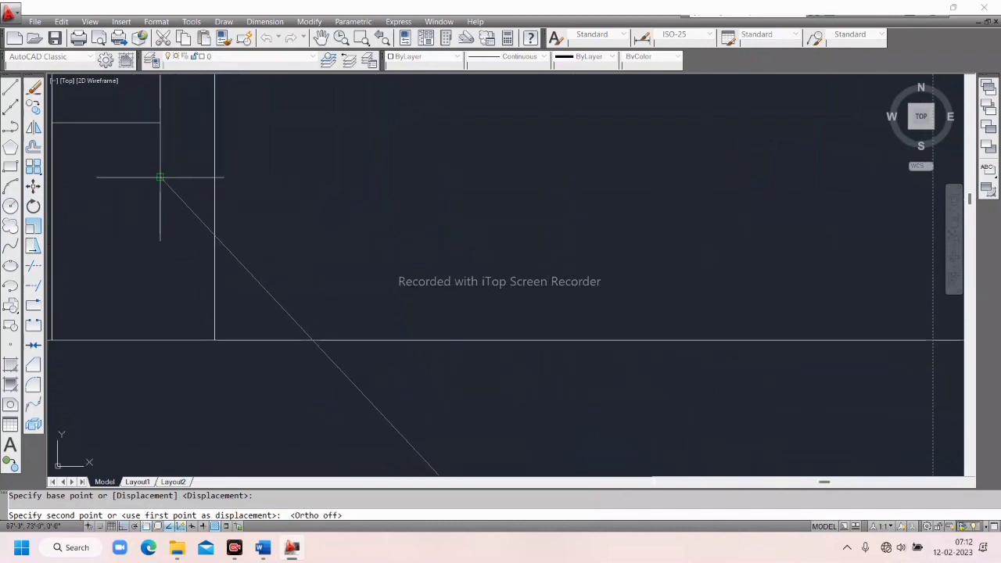
pyautogui.click(160, 178)
# Draw the door swing as a three-point arc through the leaf's two top corners, ending at the right frame's inner notch corner
pyautogui.scroll(5, 306, 308)
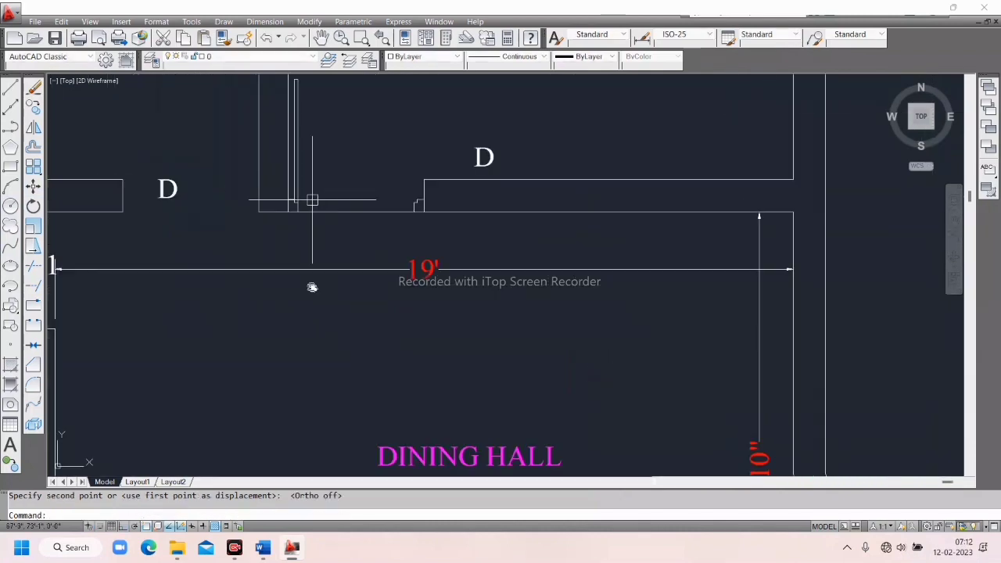
pyautogui.scroll(3, 306, 308)
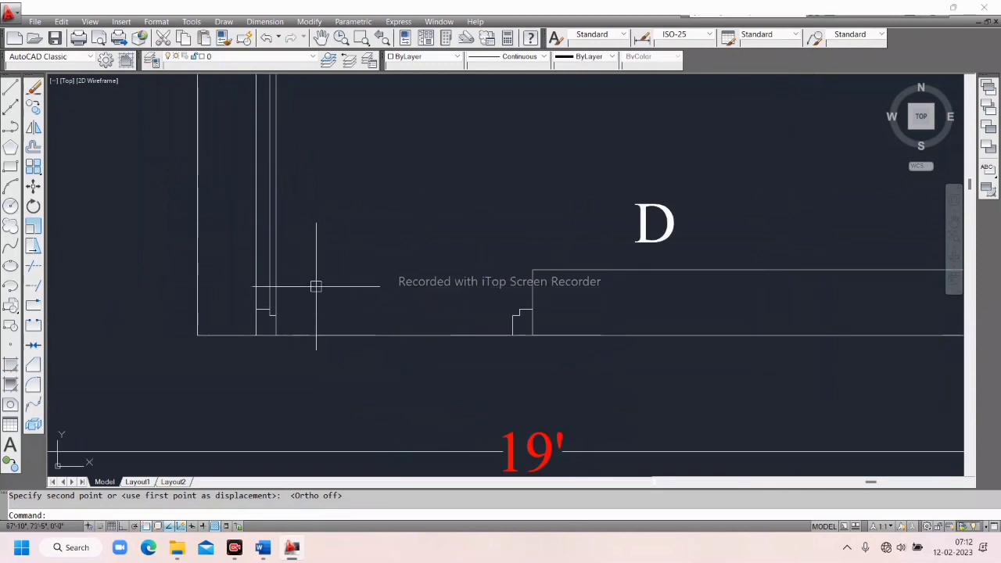
pyautogui.scroll(-4, 315, 286)
pyautogui.scroll(2, 313, 266)
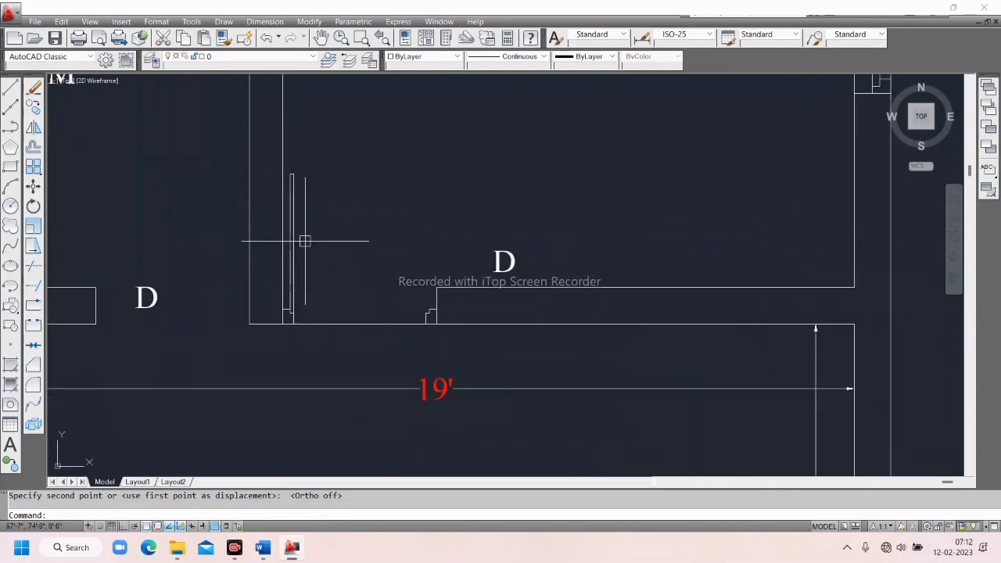
pyautogui.click(11, 186)
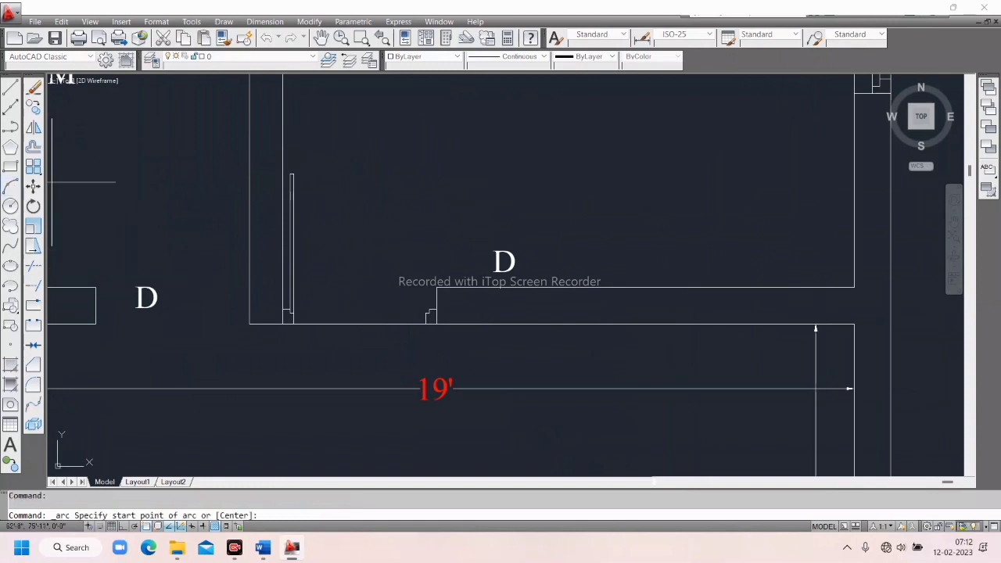
pyautogui.scroll(3, 291, 174)
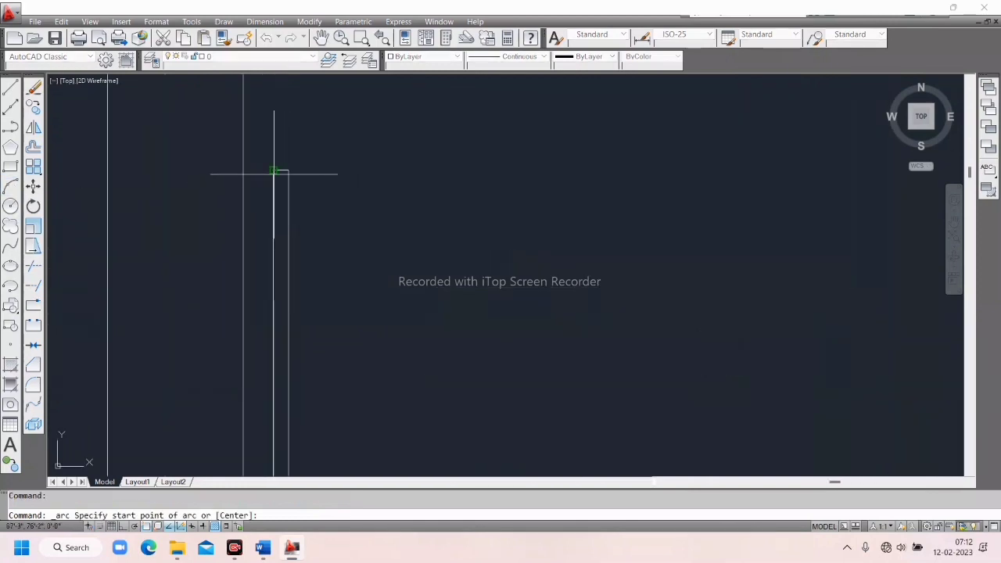
pyautogui.click(273, 169)
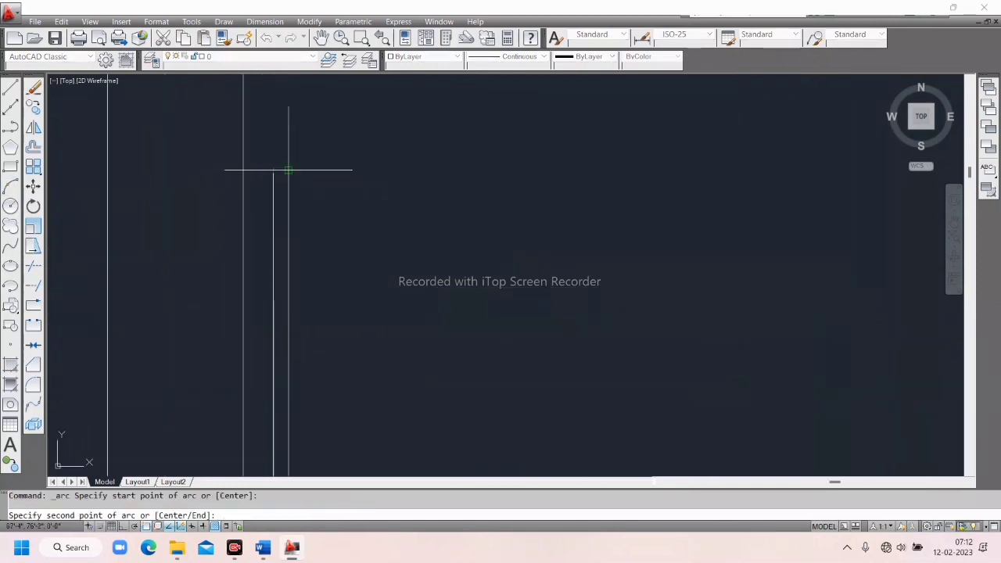
pyautogui.click(289, 170)
pyautogui.scroll(-3, 309, 185)
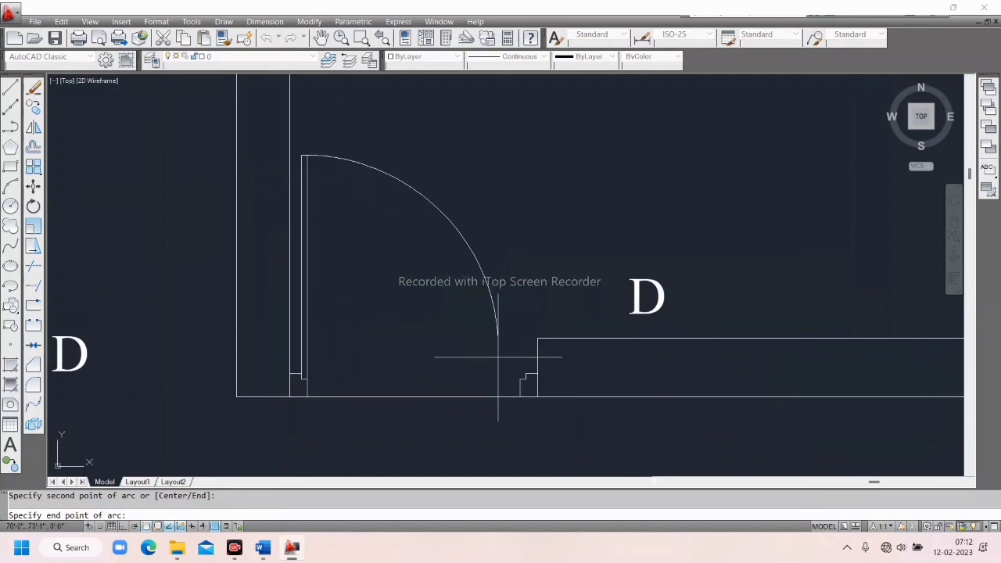
pyautogui.scroll(3, 494, 358)
pyautogui.scroll(2, 524, 391)
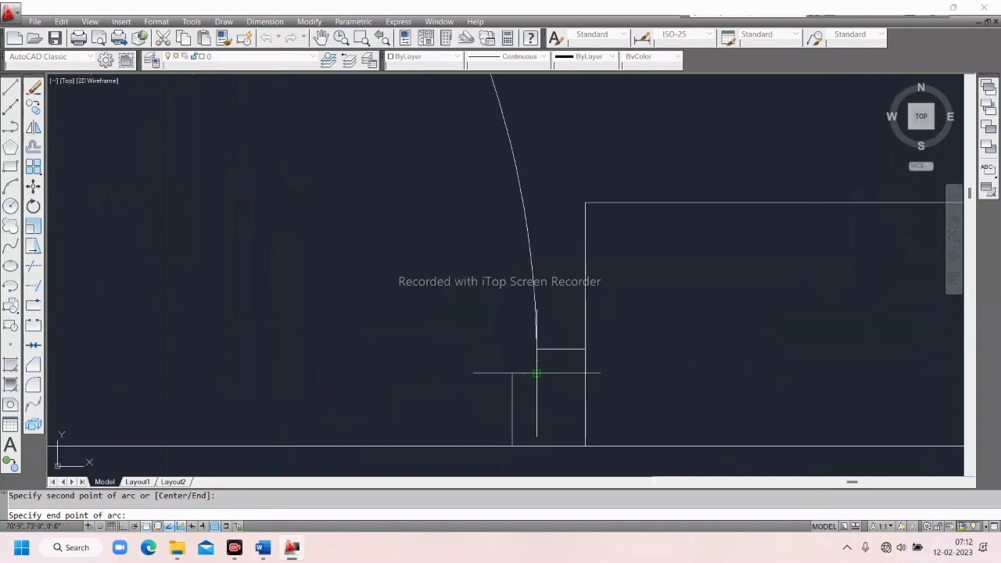
pyautogui.click(537, 374)
pyautogui.scroll(-5, 369, 308)
pyautogui.moveTo(368, 309); pyautogui.dragTo(474, 344, button='middle')
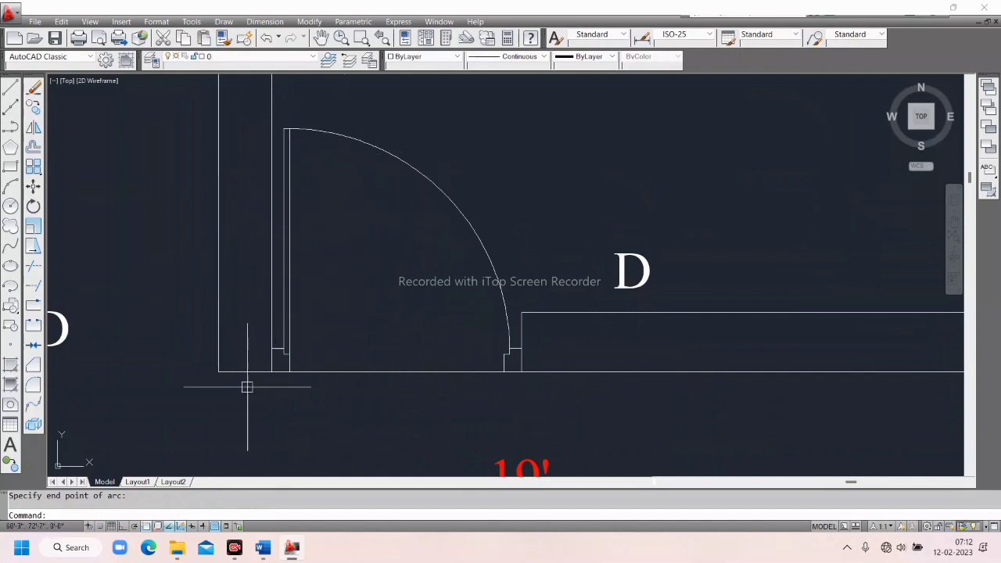
# Erase the horizontal line across the door opening between the two notched frames
pyautogui.scroll(3, 289, 358)
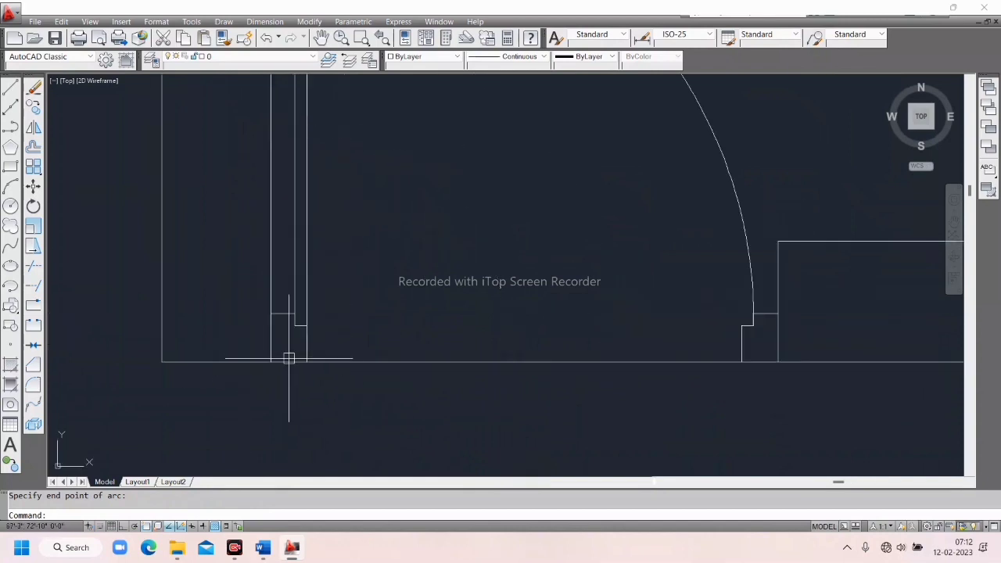
pyautogui.click(509, 363)
pyautogui.press('Delete')
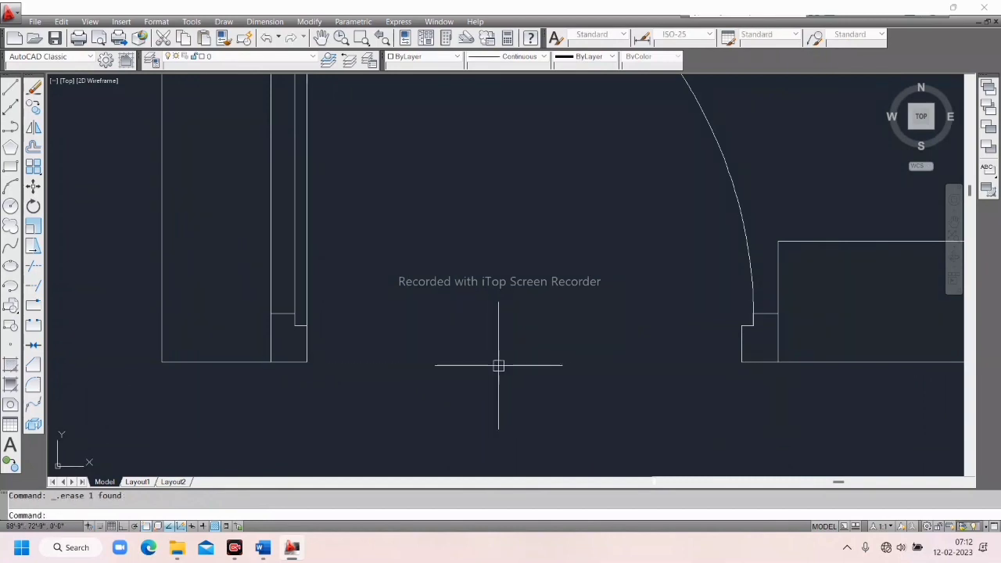
pyautogui.scroll(-4, 446, 325)
pyautogui.scroll(-2, 446, 324)
pyautogui.scroll(4, 404, 320)
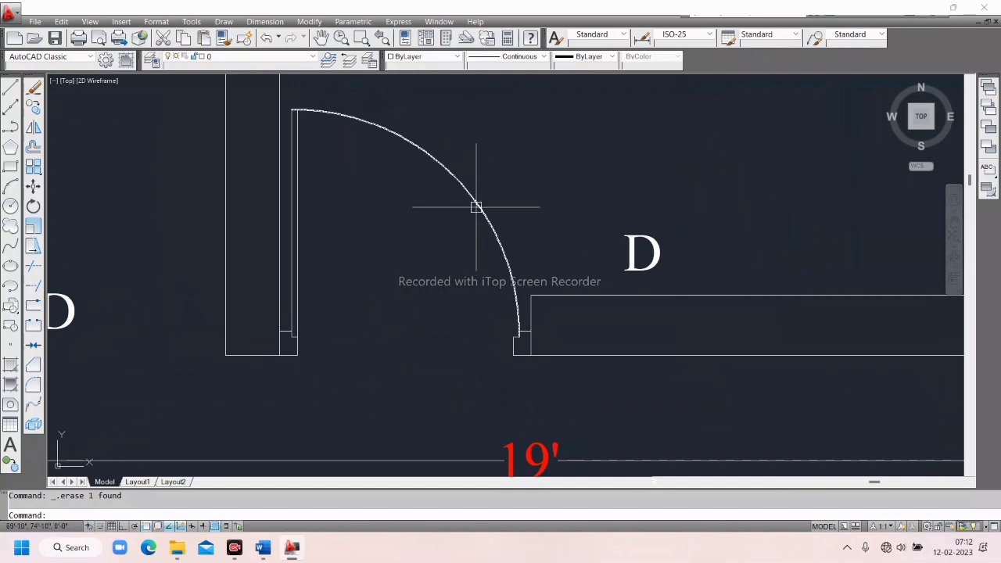
# Set the linetype of the door swing arc to HIDDEN
pyautogui.click(443, 168)
pyautogui.click(508, 58)
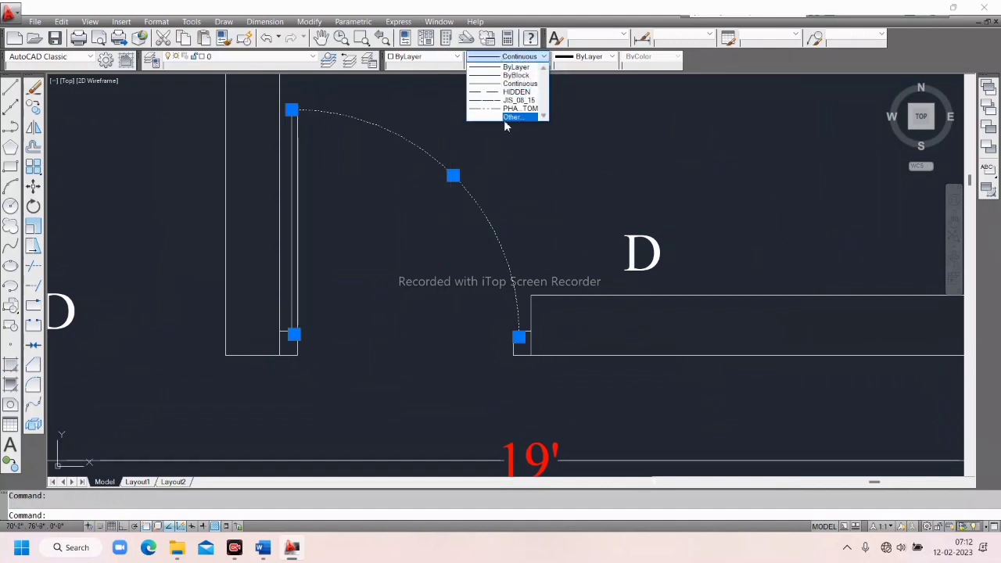
pyautogui.click(505, 92)
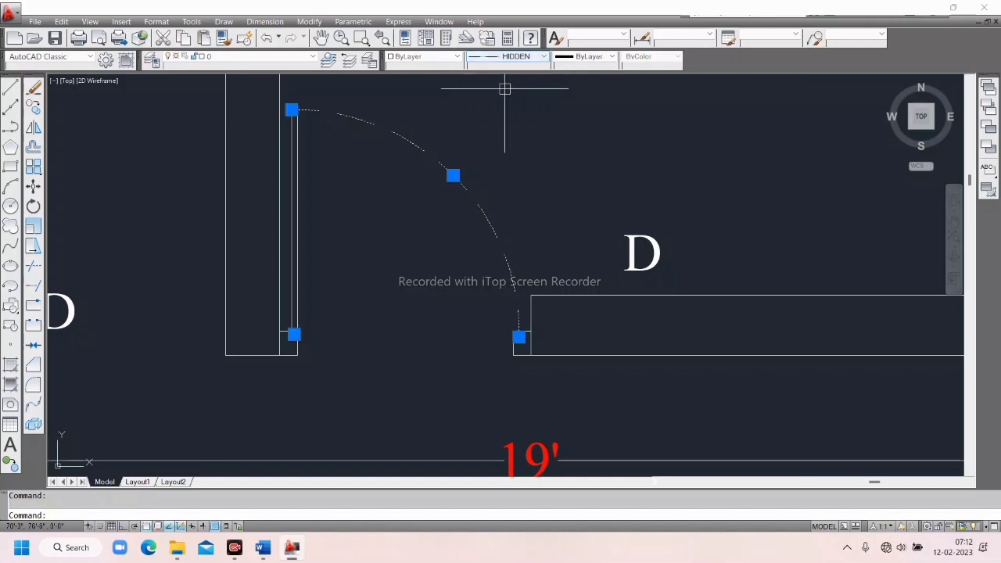
pyautogui.press('Escape')
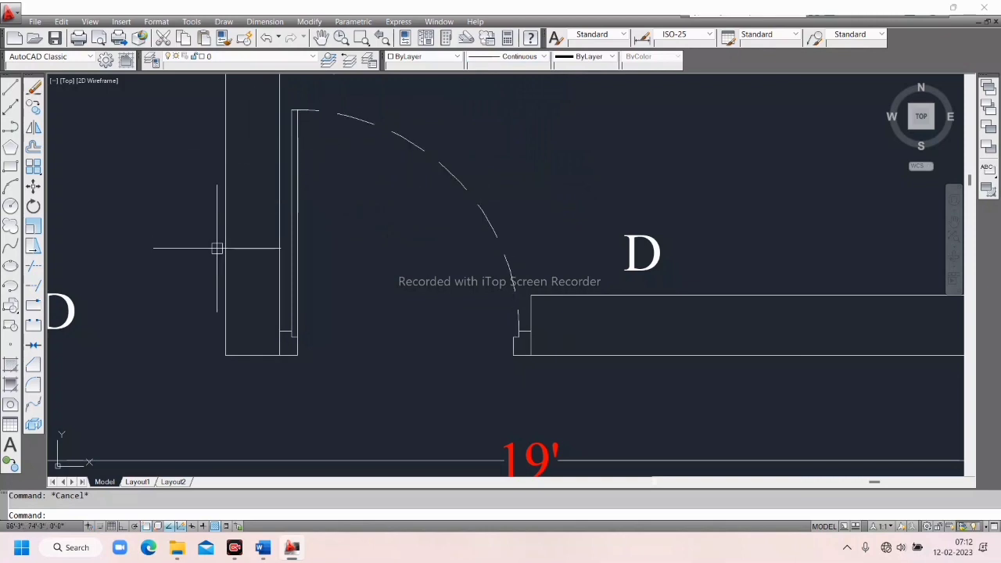
# Start a new hatch with the BH command and choose the predefined SOLID pattern
pyautogui.scroll(3, 298, 351)
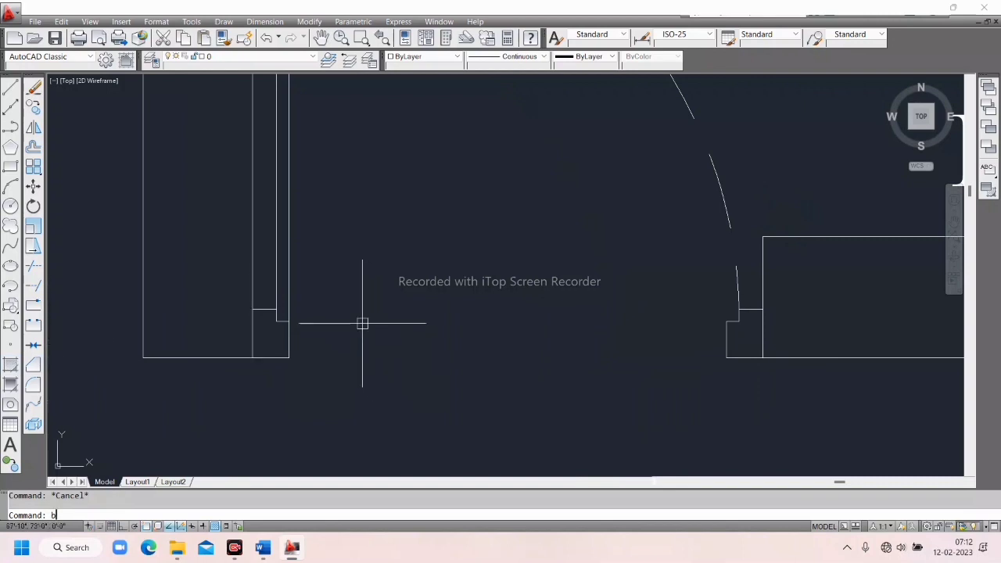
pyautogui.press('Return')
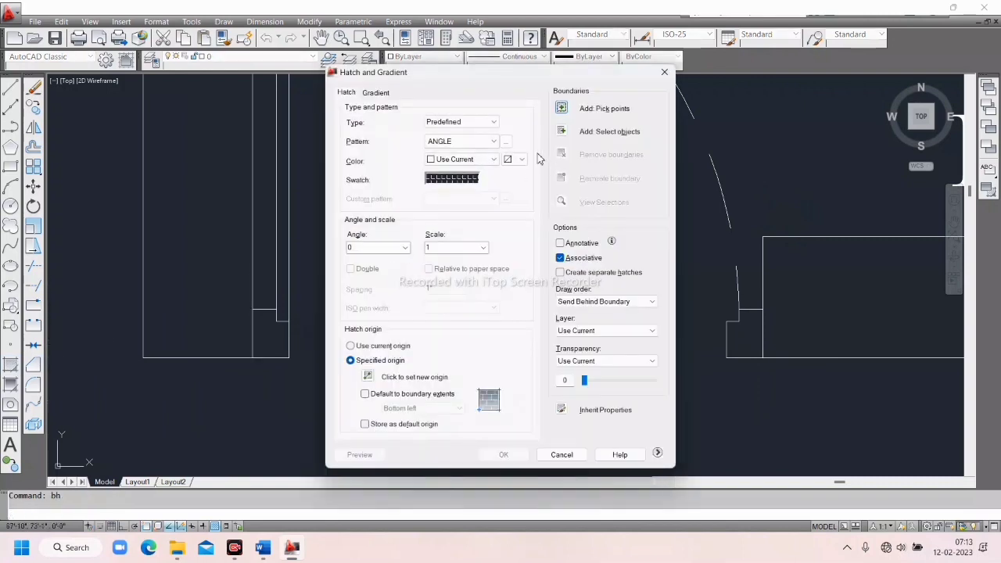
pyautogui.click(505, 143)
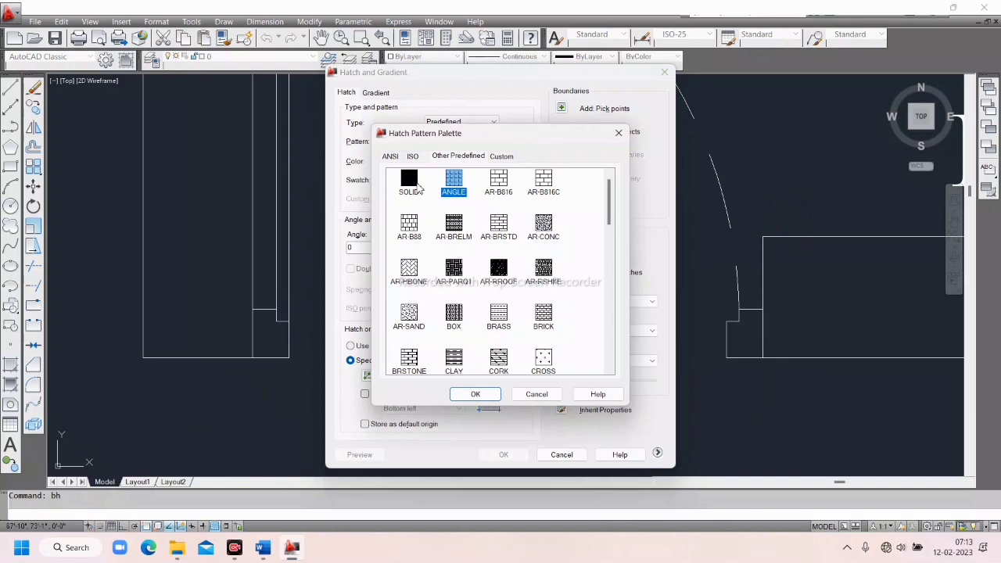
pyautogui.click(411, 185)
pyautogui.click(473, 394)
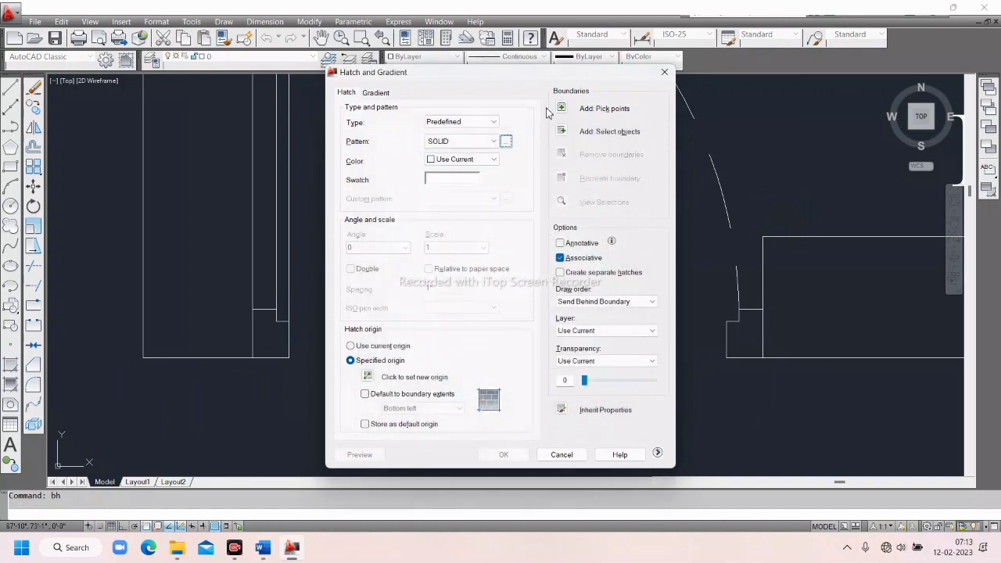
# Fill both notched door frames with the SOLID hatch by picking a point inside each frame
pyautogui.click(565, 111)
pyautogui.click(266, 341)
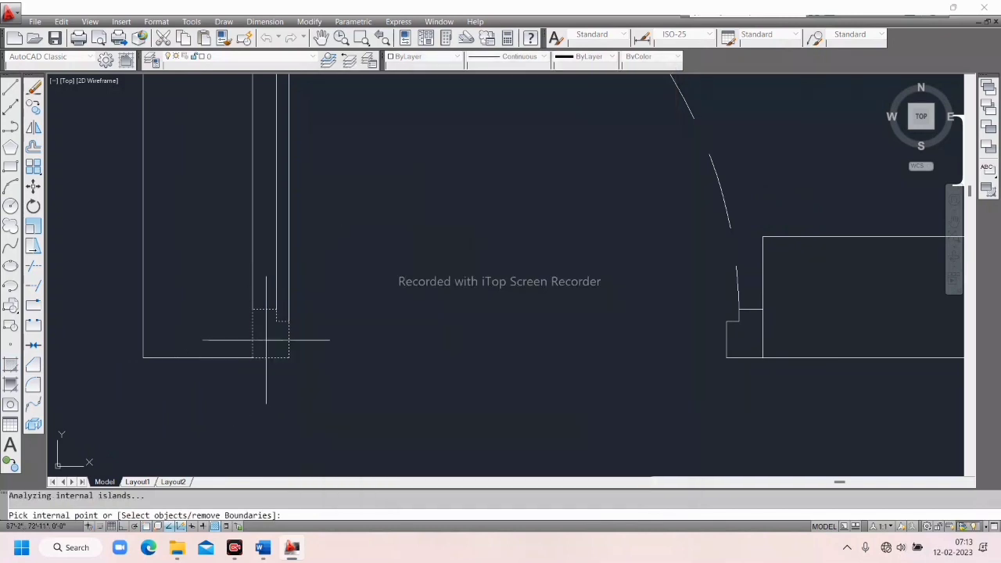
pyautogui.click(735, 335)
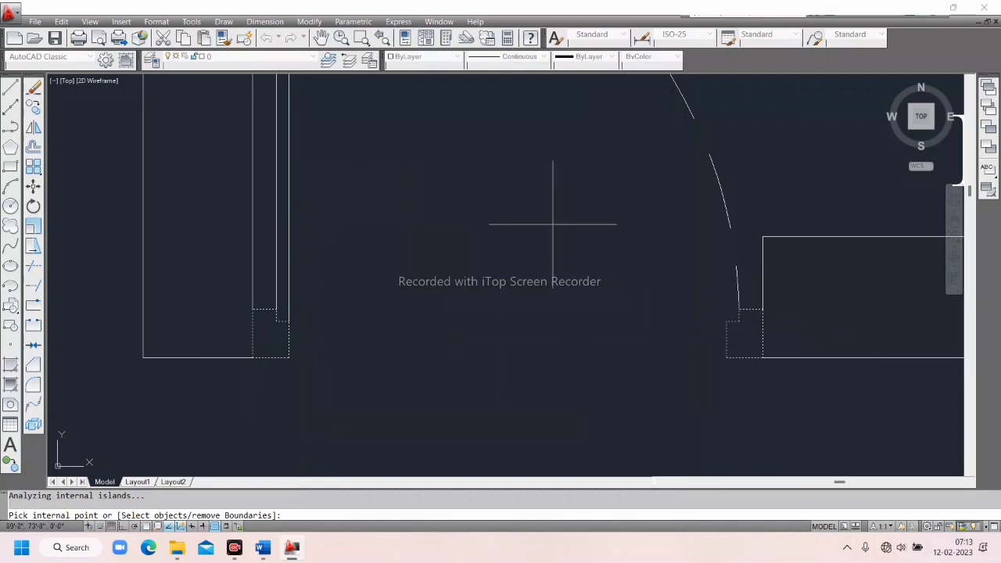
pyautogui.rightClick(539, 208)
pyautogui.click(569, 217)
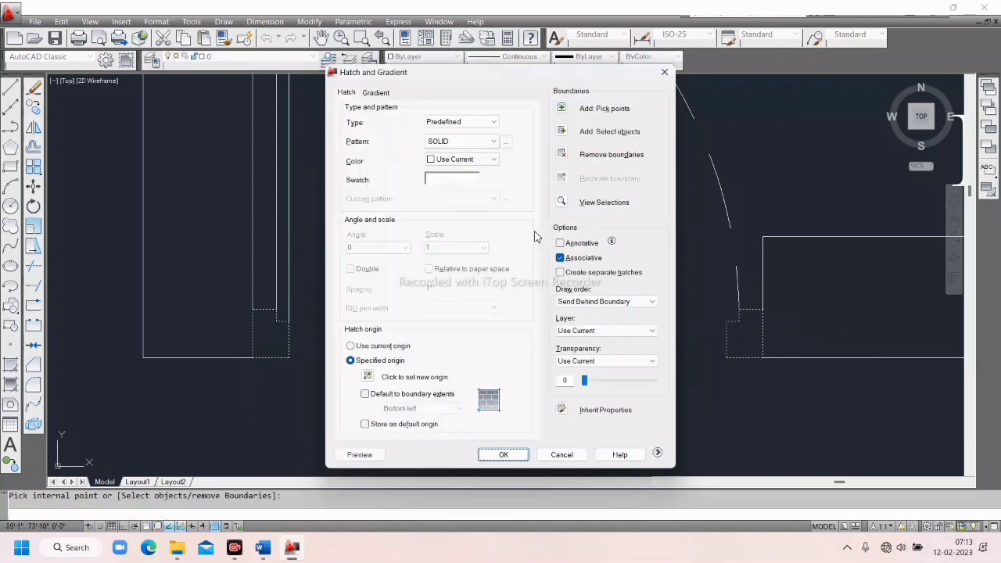
pyautogui.click(507, 142)
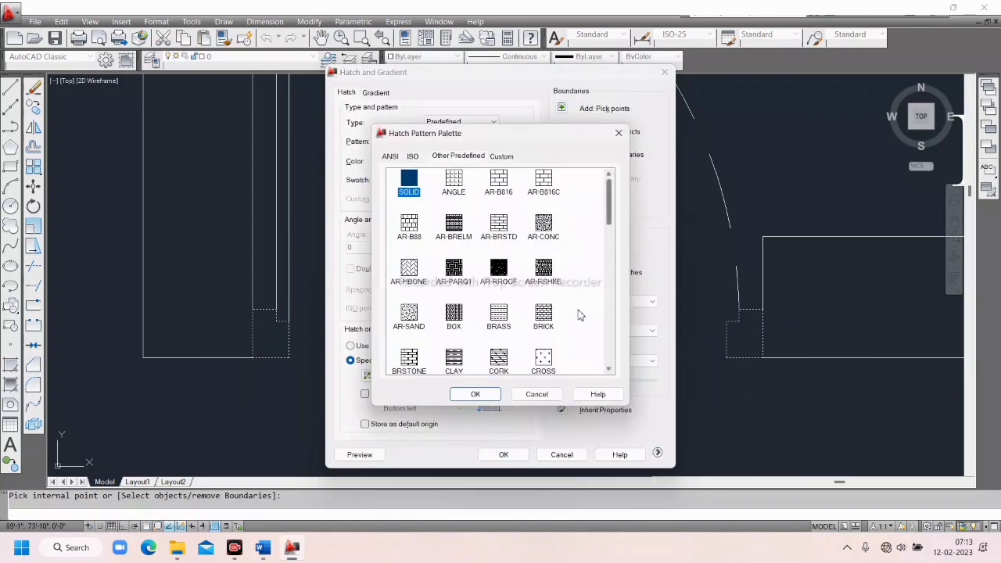
pyautogui.click(475, 397)
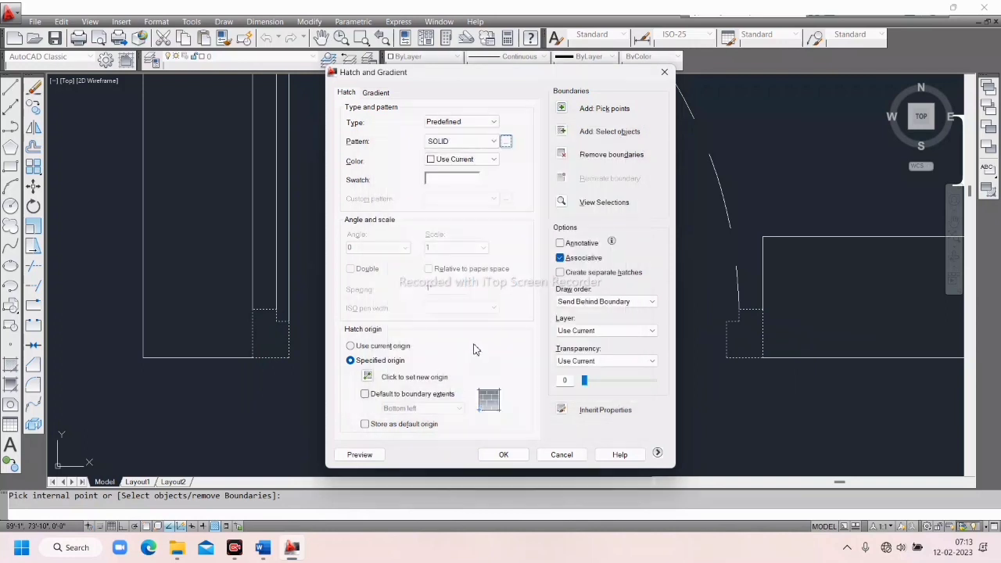
pyautogui.click(502, 455)
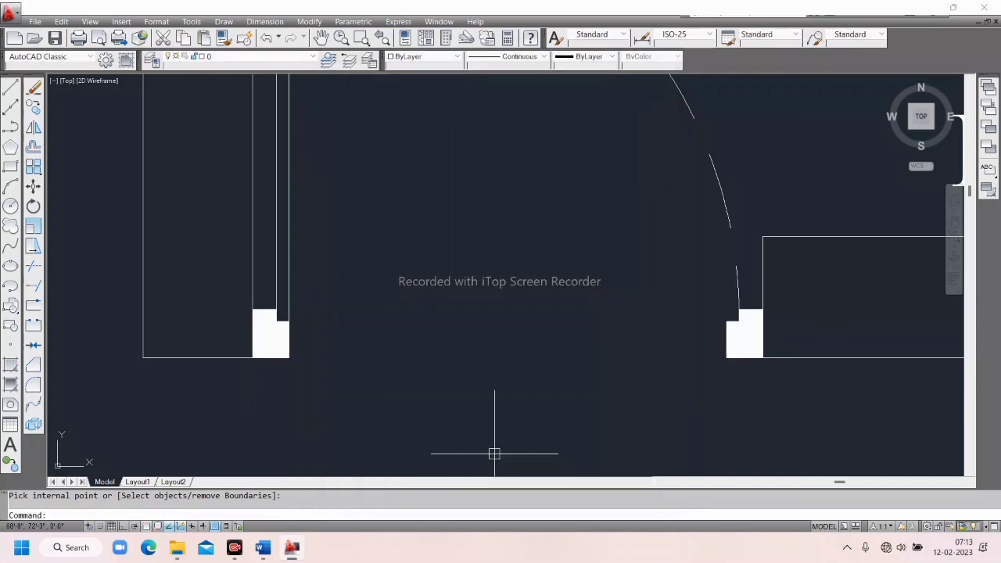
# Change the color of the door frames' solid hatch to index Color 45
pyautogui.scroll(3, 289, 354)
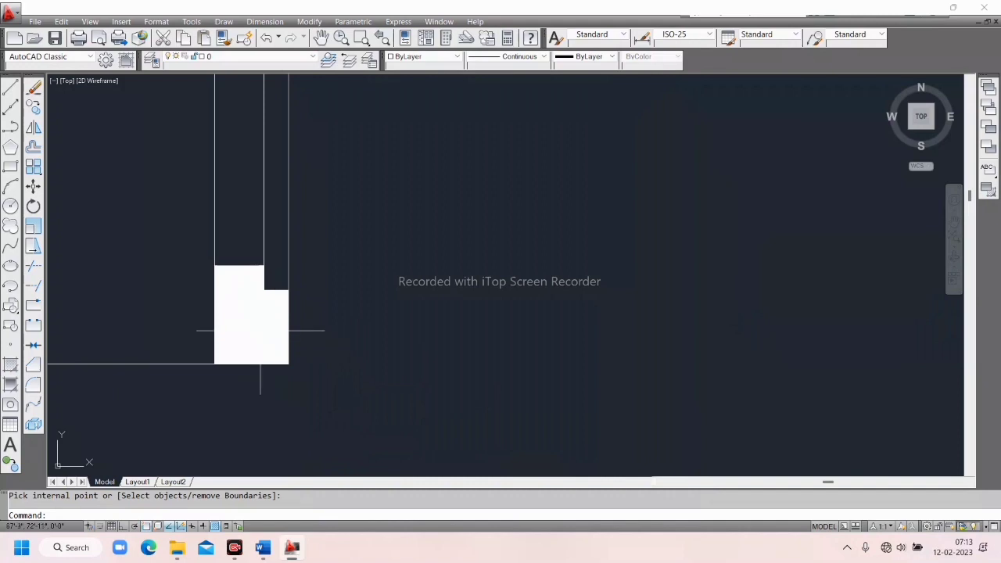
pyautogui.click(261, 330)
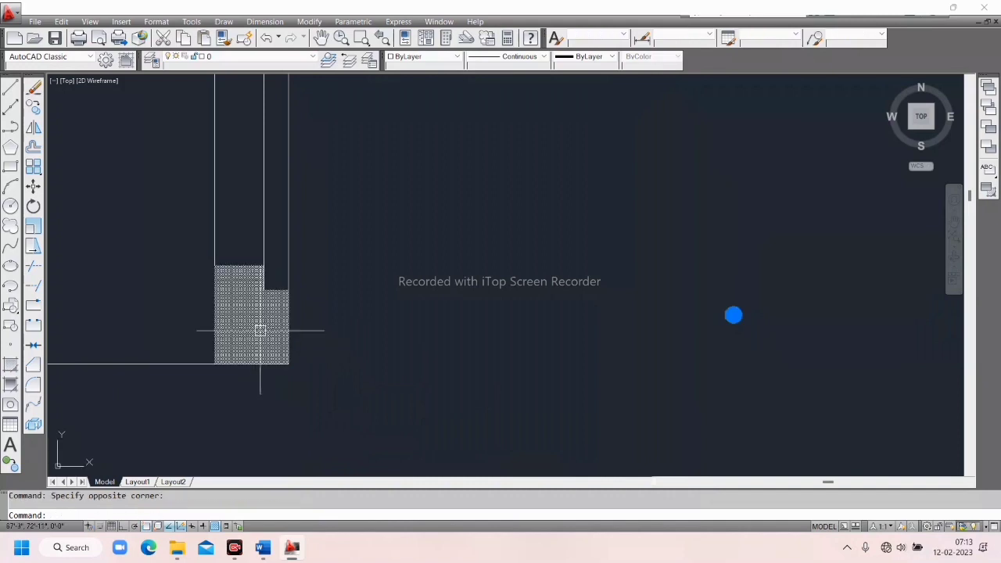
pyautogui.click(441, 58)
pyautogui.scroll(-2, 424, 142)
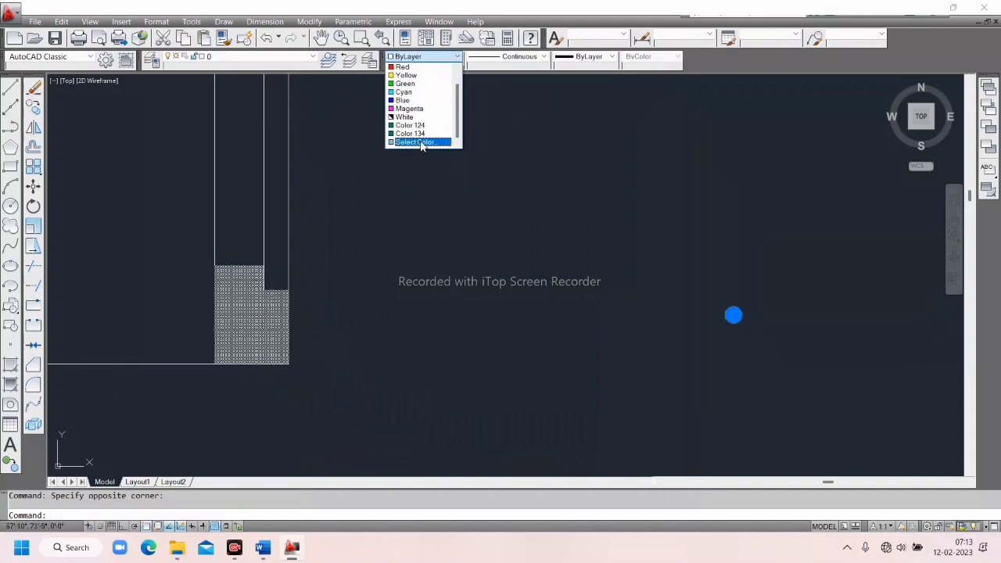
pyautogui.click(421, 142)
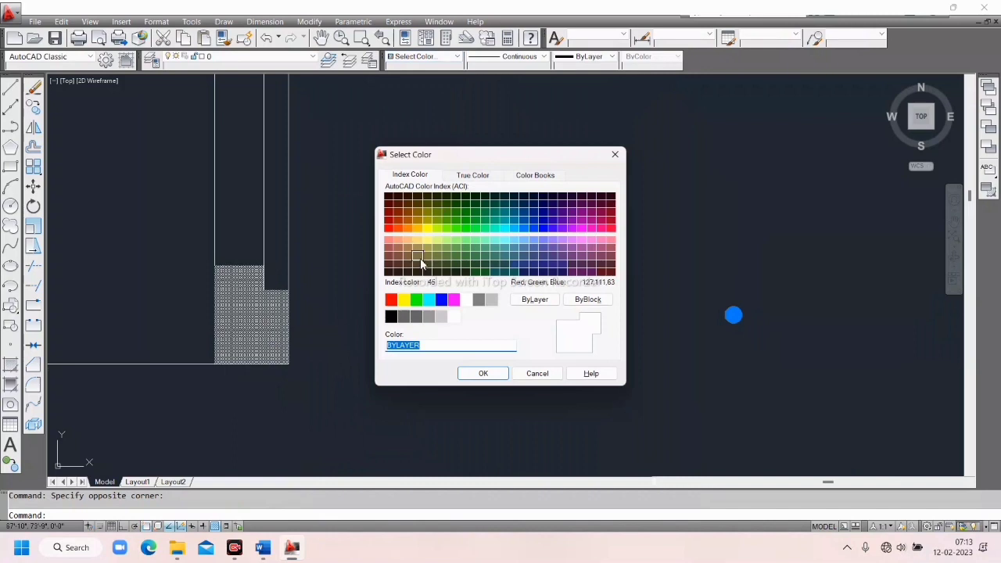
pyautogui.click(420, 262)
pyautogui.click(480, 374)
pyautogui.press('Escape')
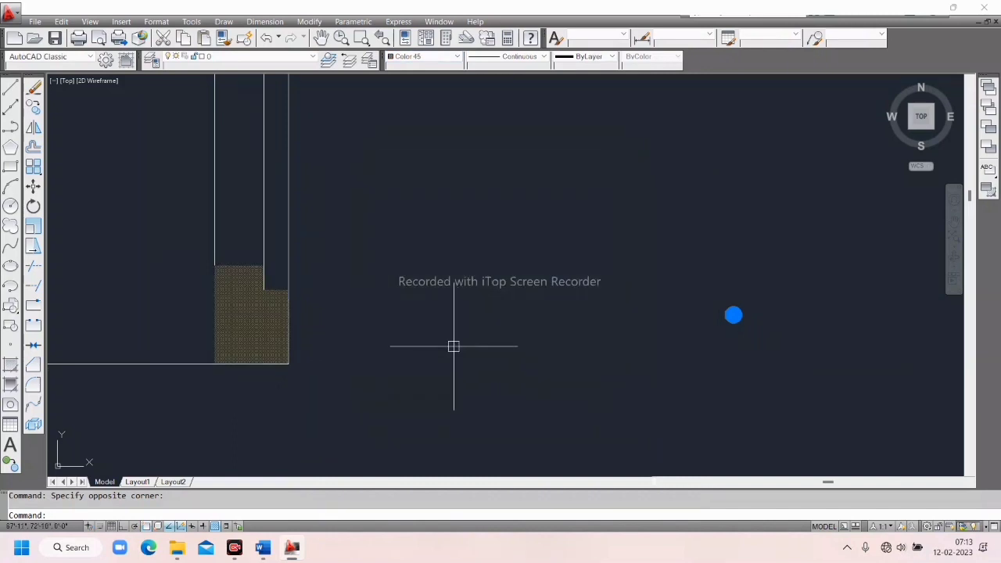
# Examine the finished door's filled frames, leaf and dashed swing arc up close and within the surrounding floor plan
pyautogui.scroll(5, 452, 324)
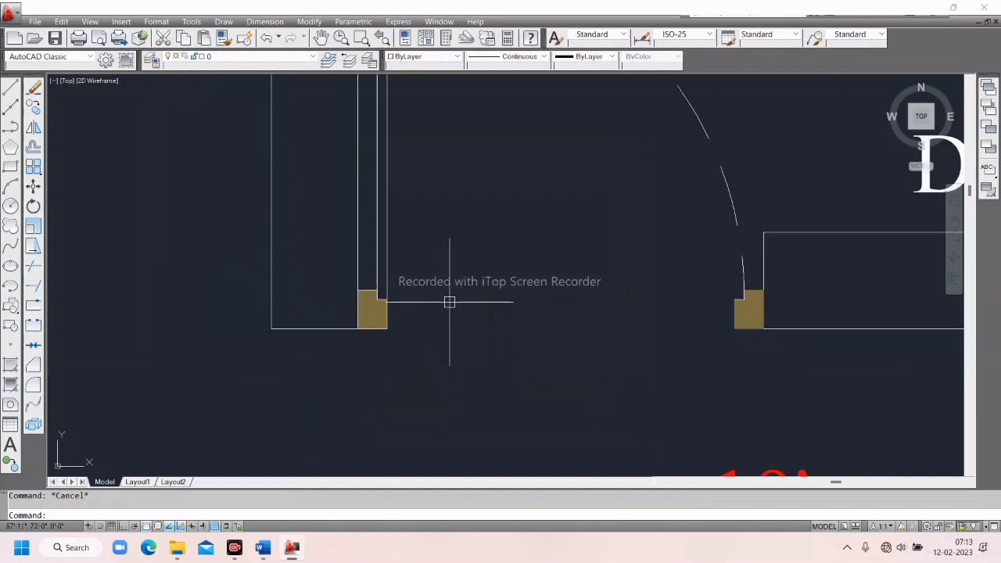
pyautogui.scroll(-5, 449, 302)
pyautogui.moveTo(424, 302); pyautogui.dragTo(413, 306, button='middle')
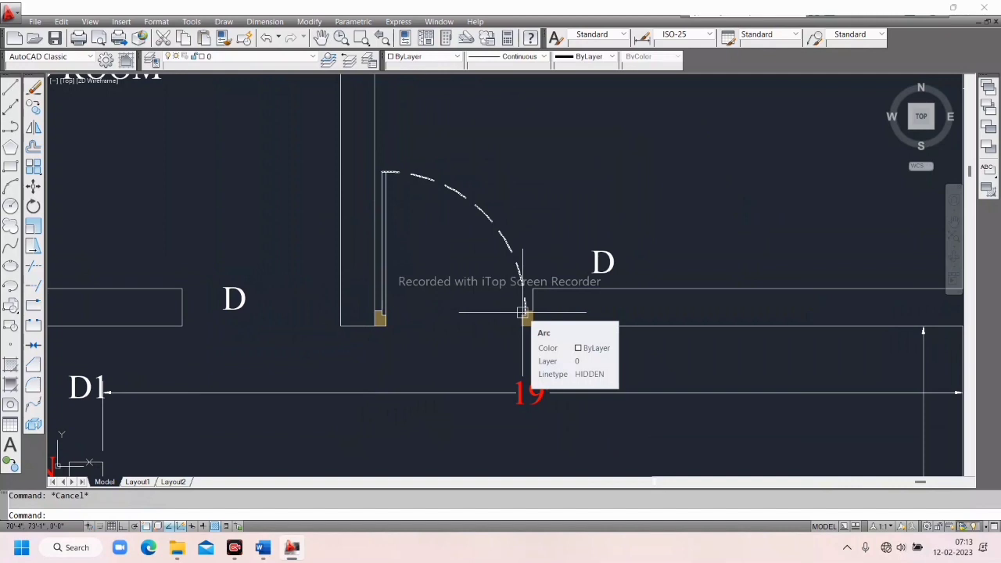
pyautogui.scroll(4, 384, 327)
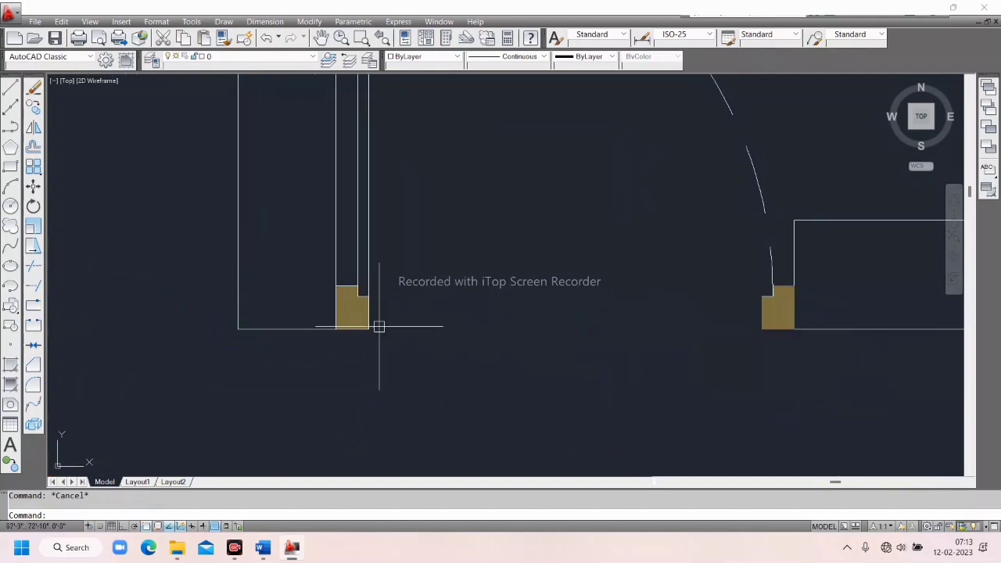
pyautogui.scroll(3, 358, 298)
pyautogui.scroll(-9, 364, 310)
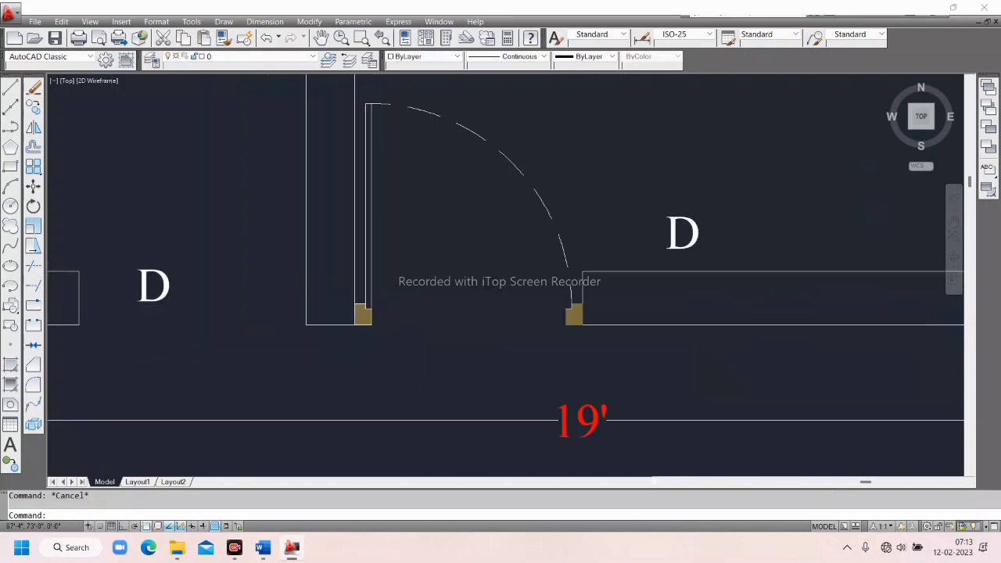
pyautogui.moveTo(399, 311); pyautogui.dragTo(533, 289, button='middle')
pyautogui.scroll(-2, 364, 315)
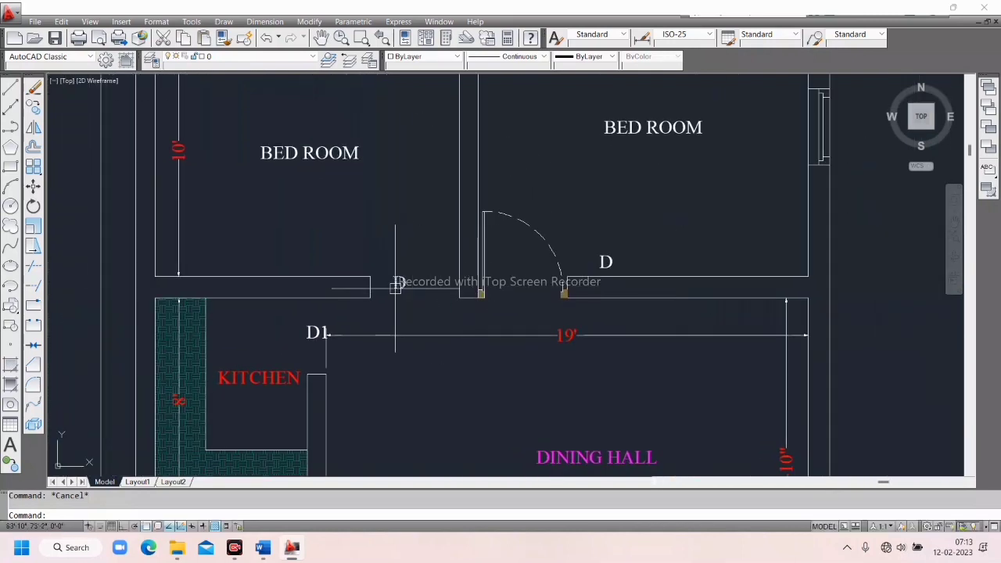
# Add a second line reading 12'x10' beneath the BED ROOM label in the bedroom above the kitchen
pyautogui.scroll(-2, 395, 286)
pyautogui.moveTo(393, 284); pyautogui.dragTo(362, 213, button='middle')
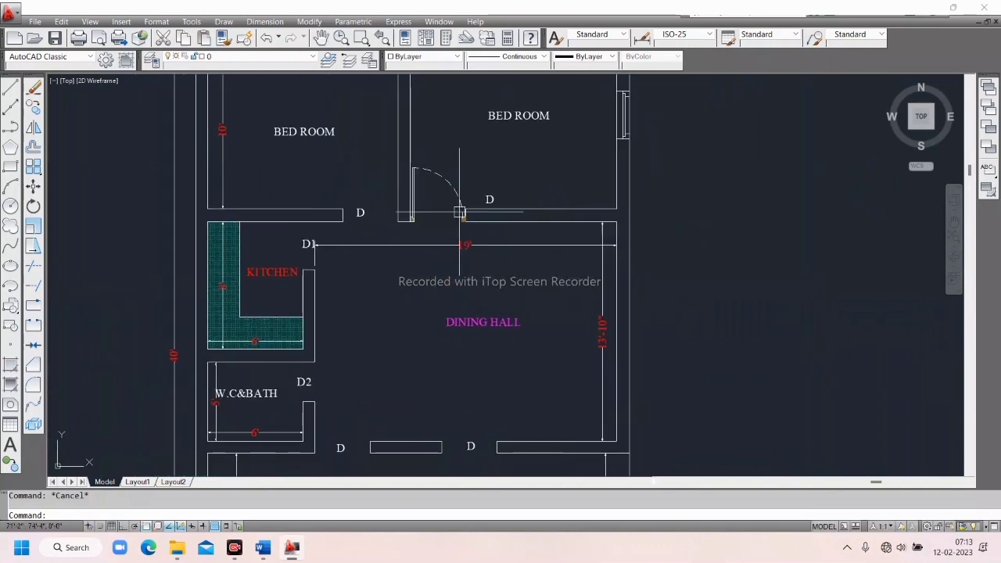
pyautogui.moveTo(460, 212); pyautogui.dragTo(450, 235, button='middle')
pyautogui.moveTo(409, 306); pyautogui.dragTo(422, 270, button='middle')
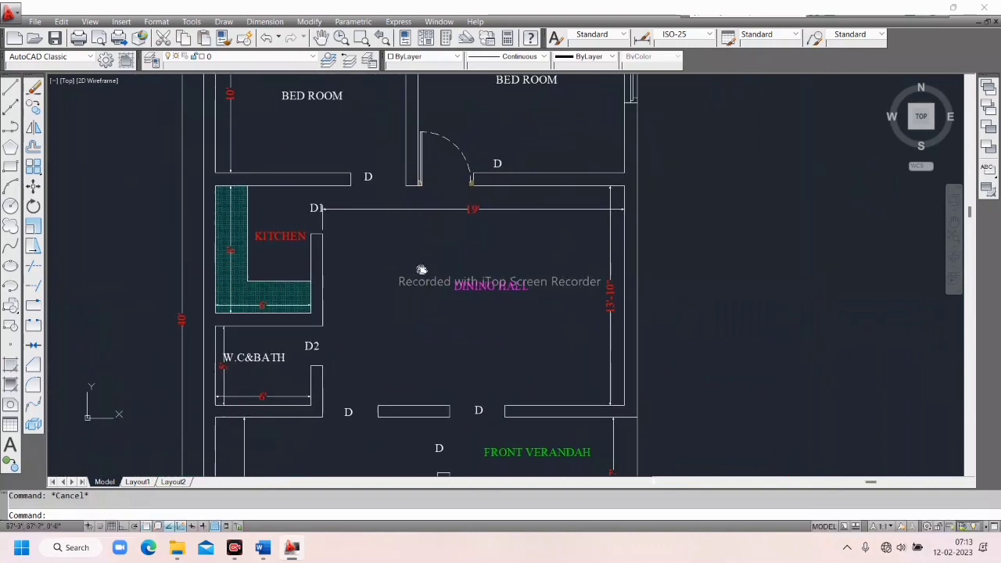
pyautogui.moveTo(393, 324); pyautogui.dragTo(419, 440, button='middle')
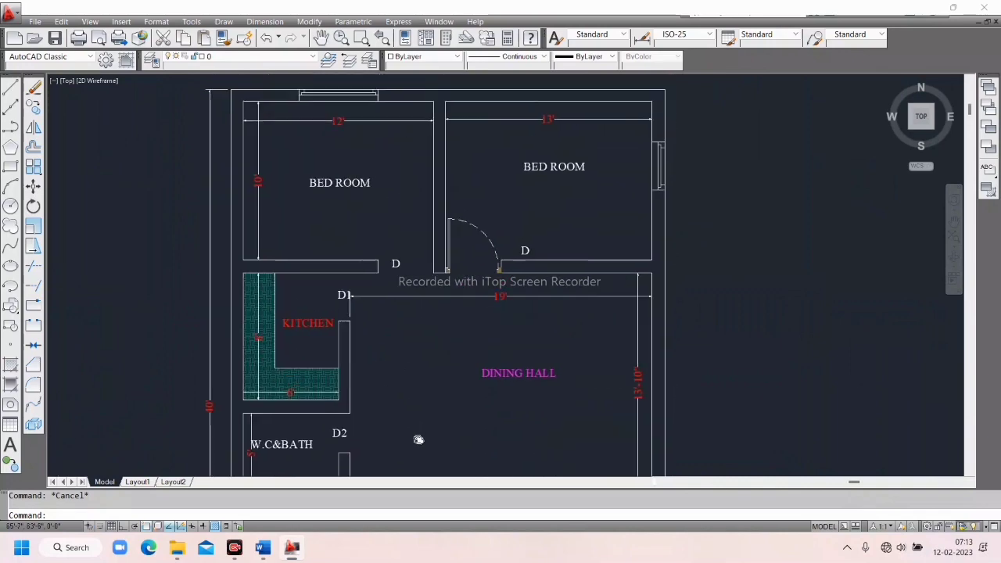
pyautogui.scroll(4, 406, 238)
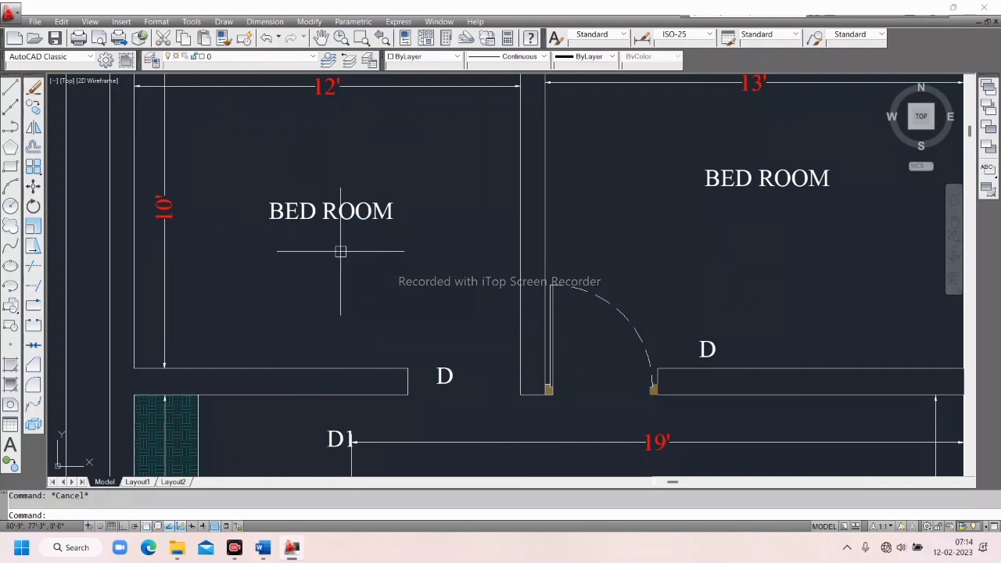
pyautogui.doubleClick(331, 210)
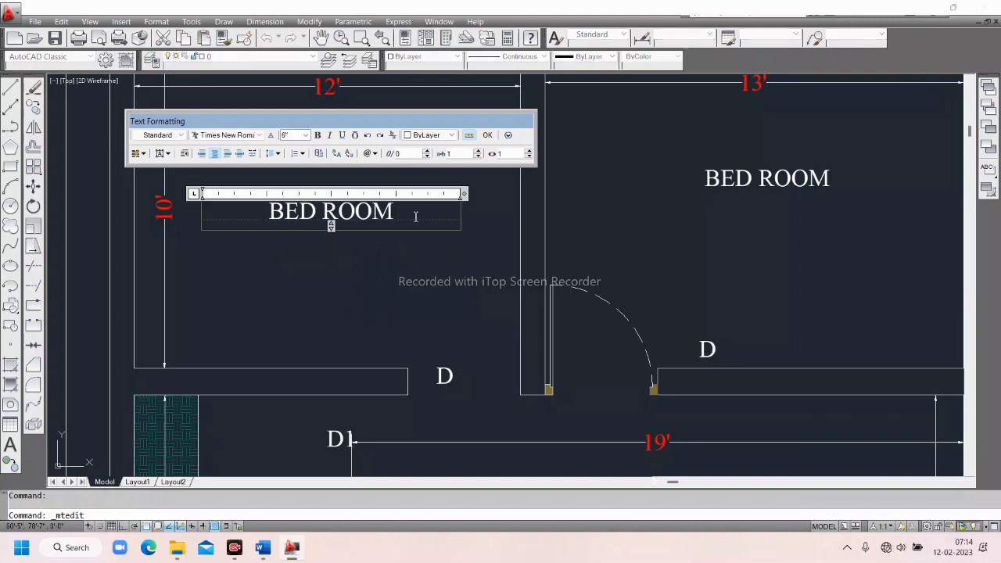
pyautogui.press('Return')
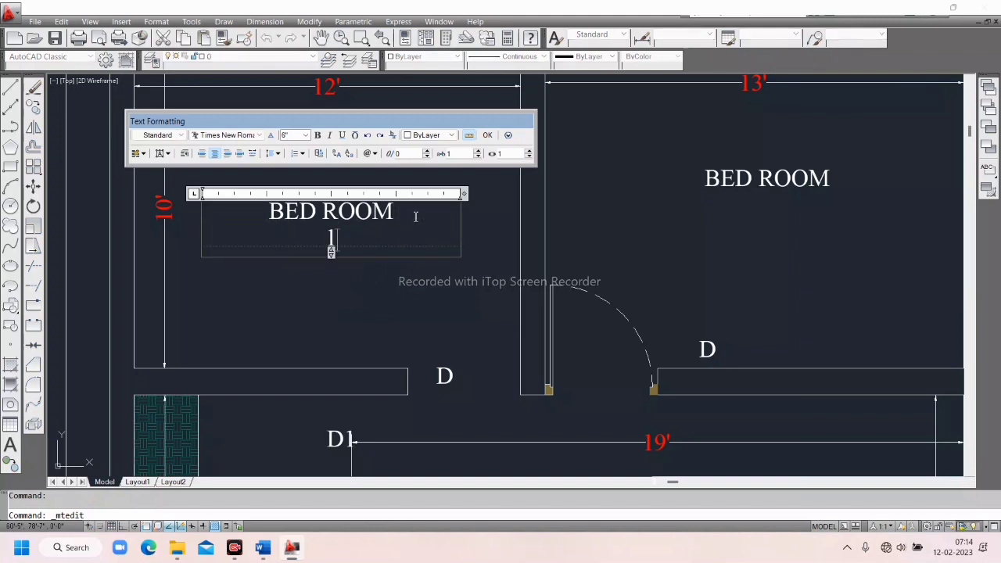
pyautogui.write("12'x10")
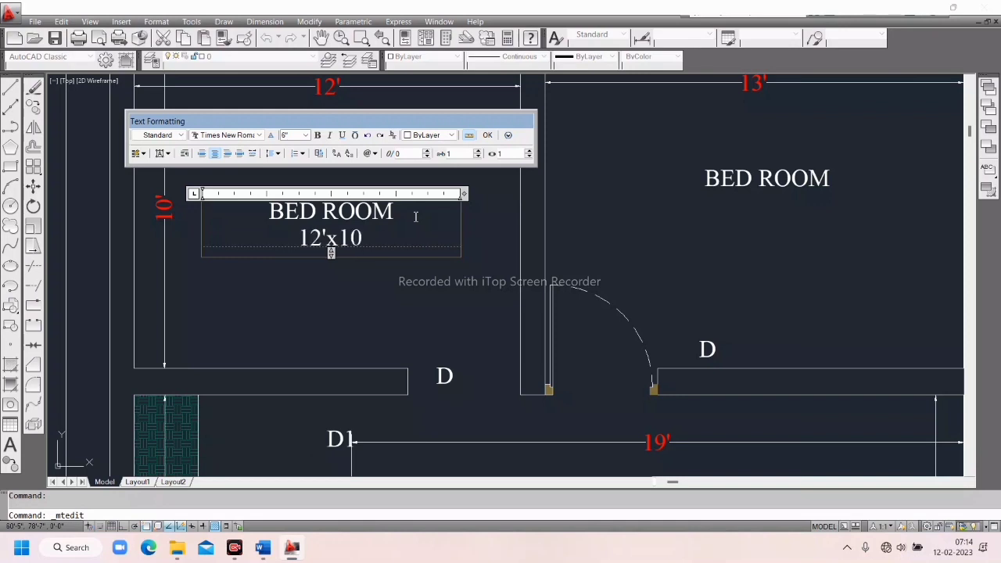
pyautogui.write("'")
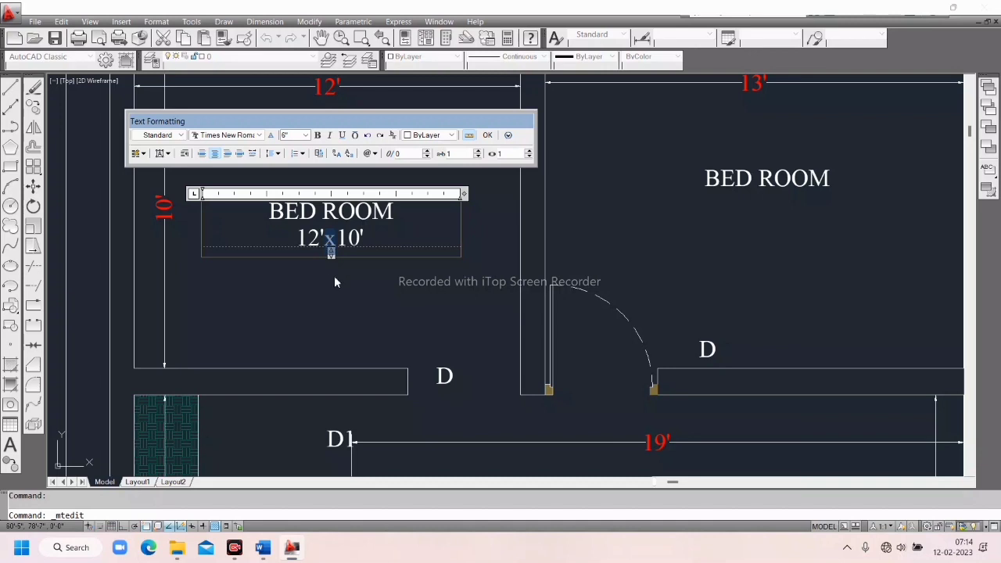
# Rewrite the label's size line as 12'-0"X10'-0", with a capital X and inches on both dimensions
pyautogui.press('Delete')
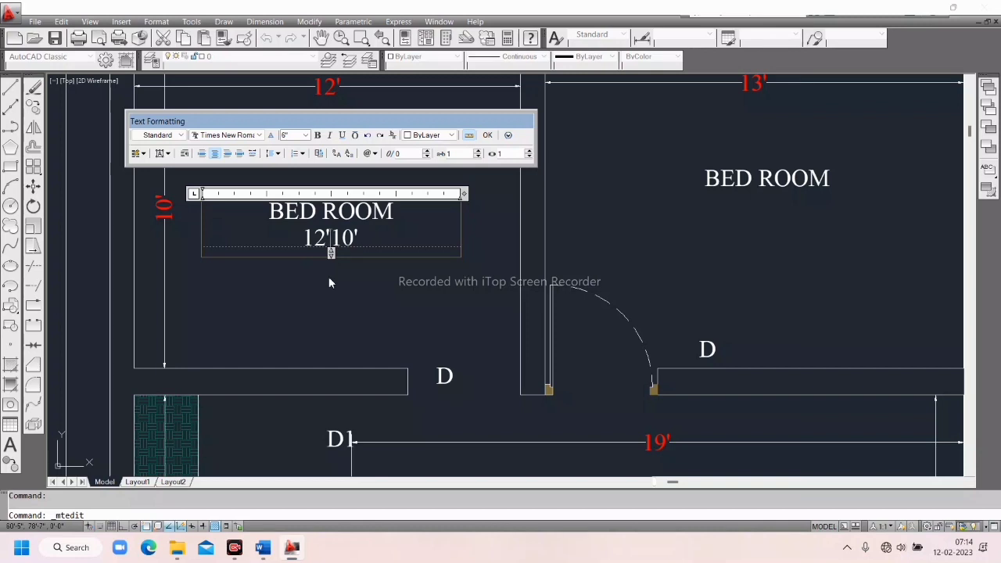
pyautogui.write('X')
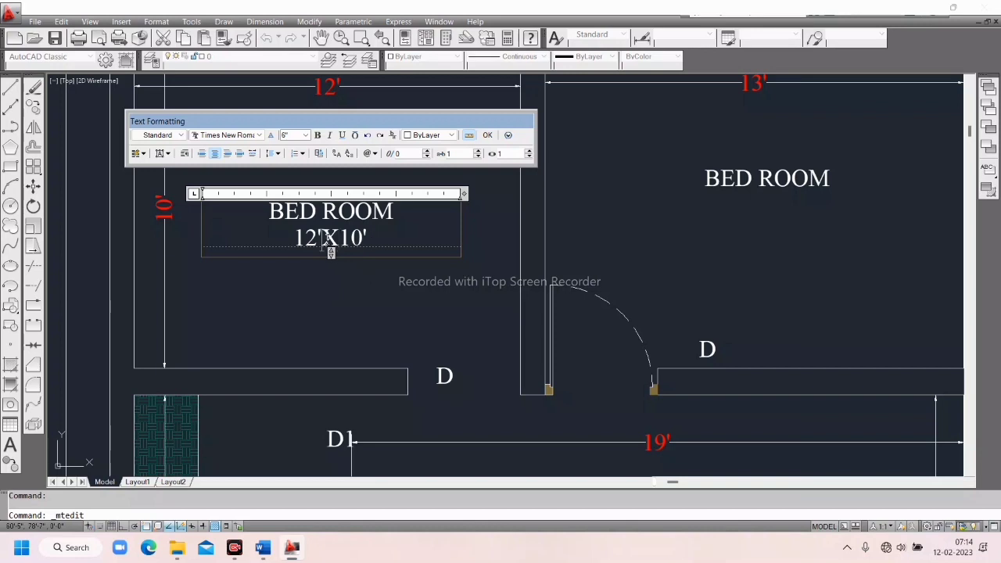
pyautogui.write('-')
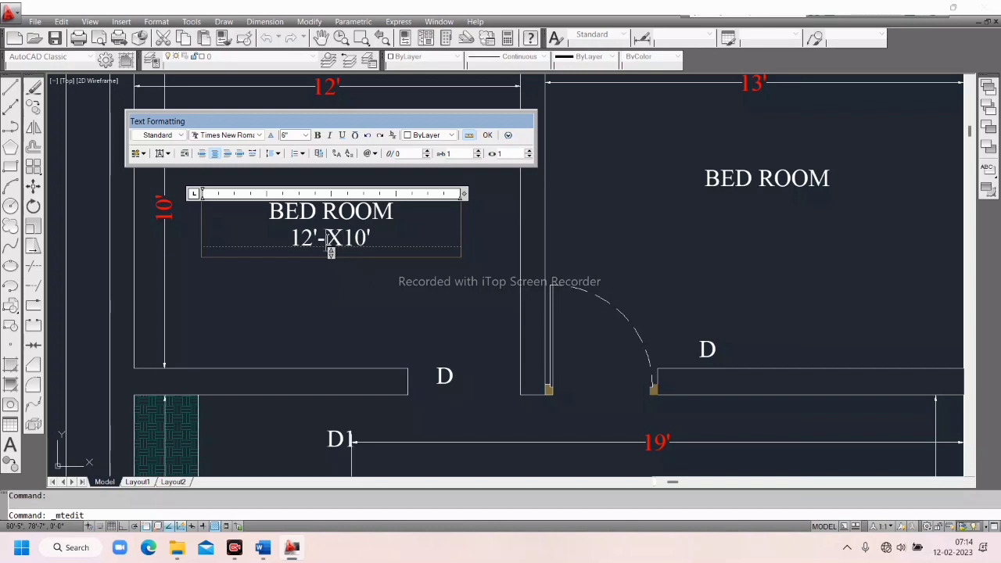
pyautogui.write('0')
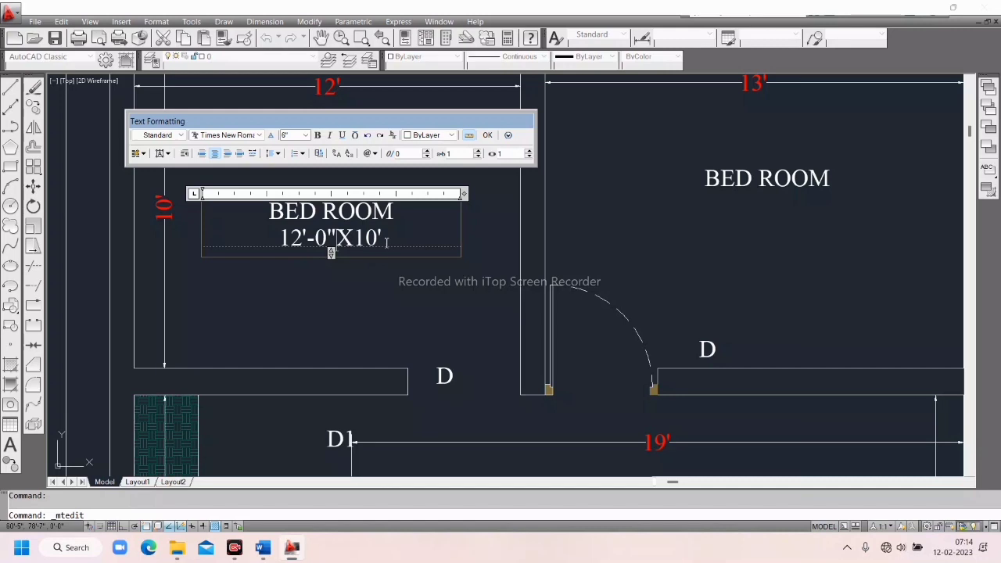
pyautogui.write('-')
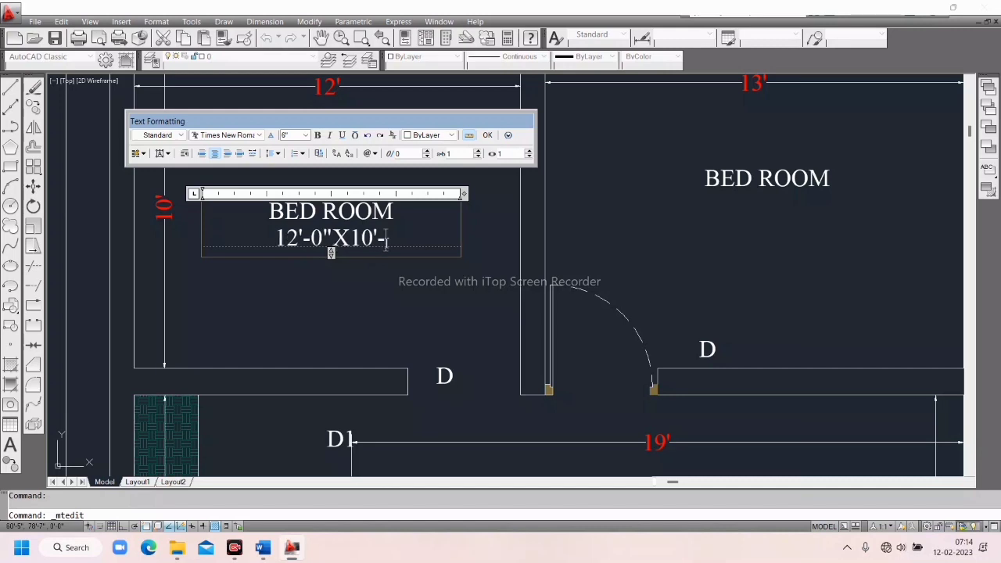
pyautogui.write('0')
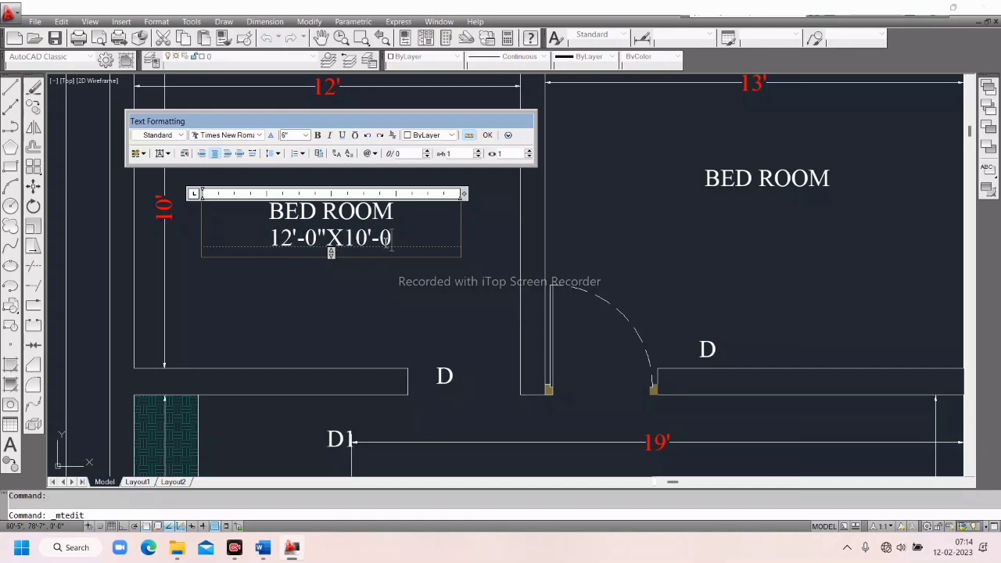
pyautogui.write('"')
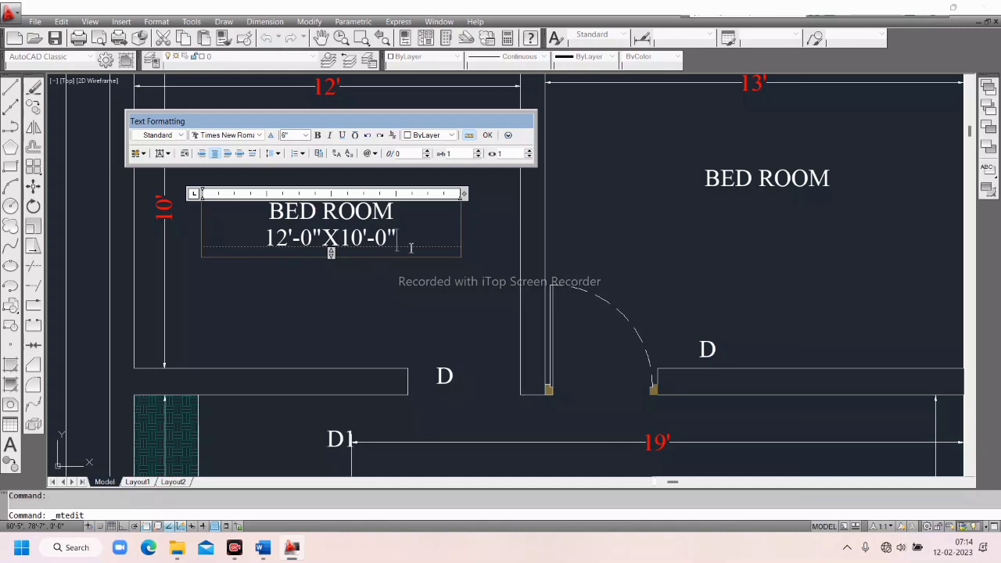
# Color both lines of the bedroom label red and finish the text edit
pyautogui.moveTo(288, 237); pyautogui.dragTo(243, 222)
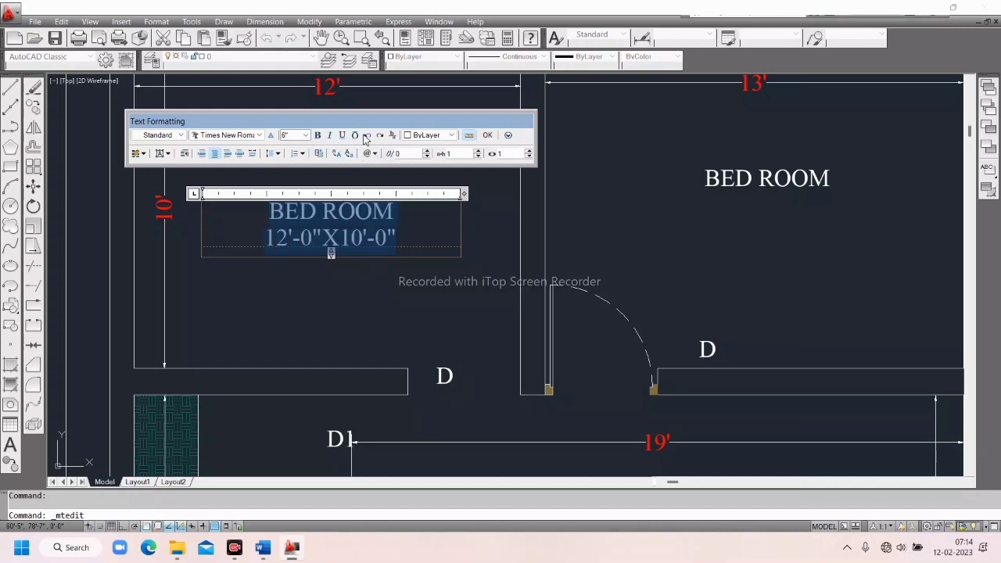
pyautogui.click(415, 137)
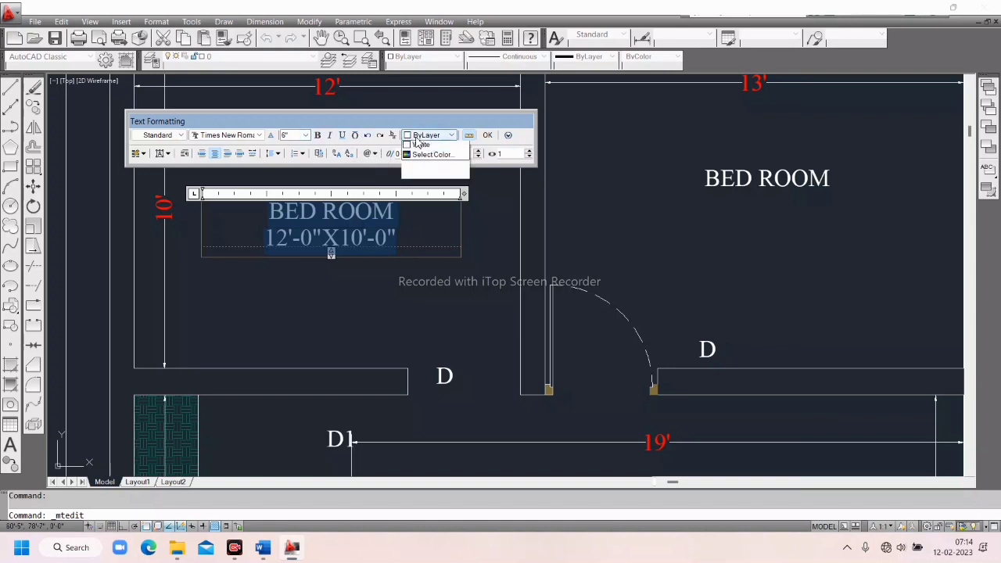
pyautogui.click(417, 166)
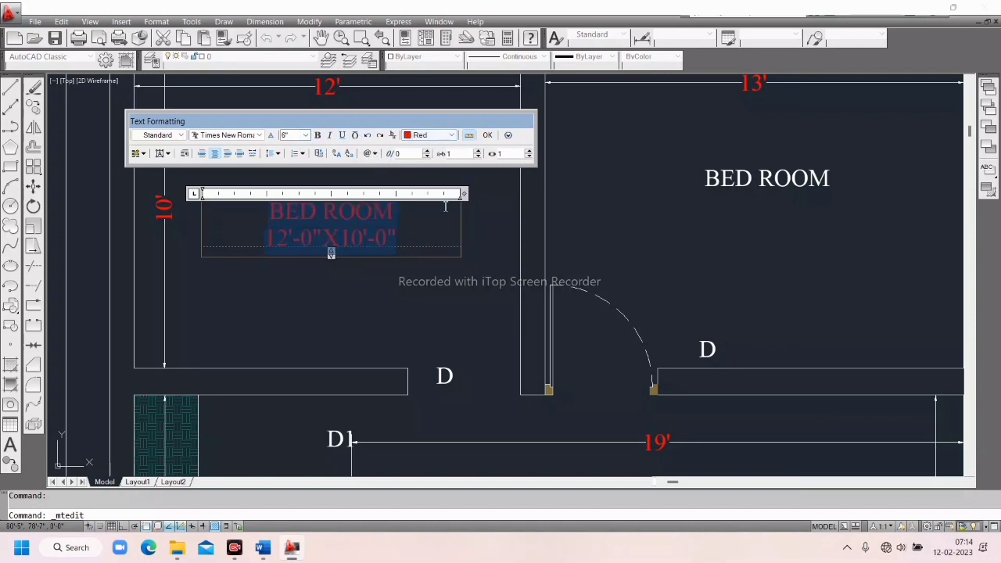
pyautogui.click(488, 136)
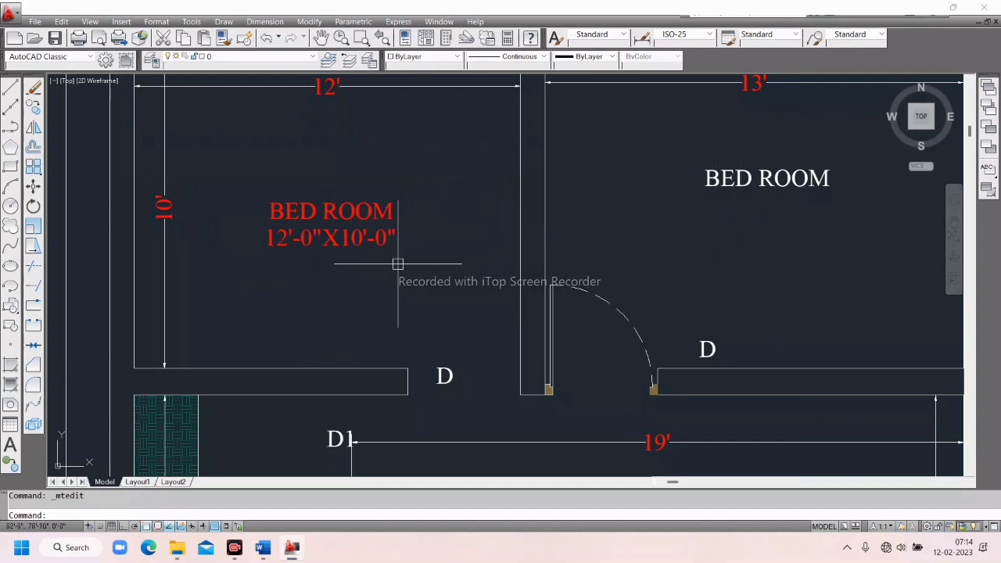
# Save the drawing under its existing file name
pyautogui.scroll(-4, 398, 264)
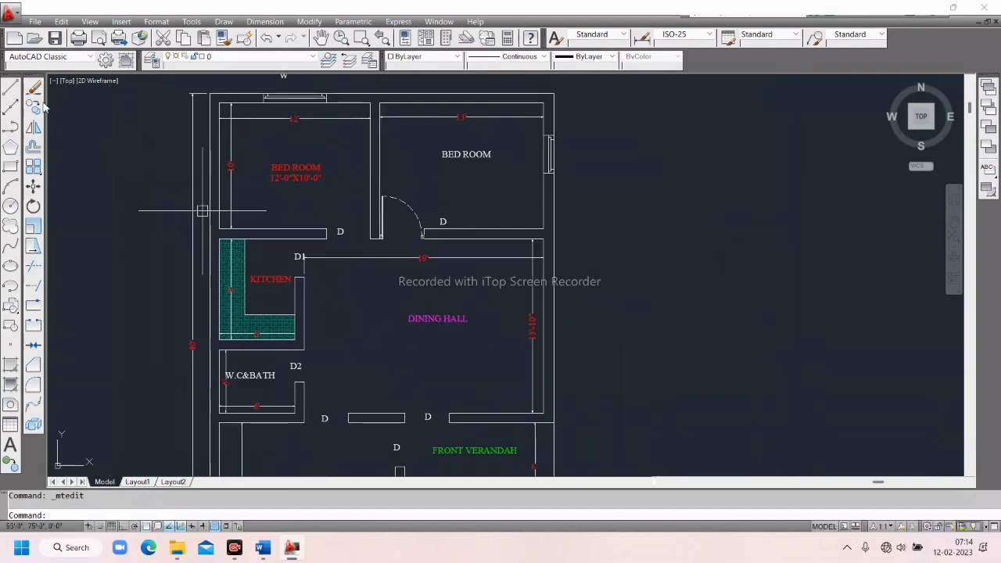
pyautogui.click(55, 38)
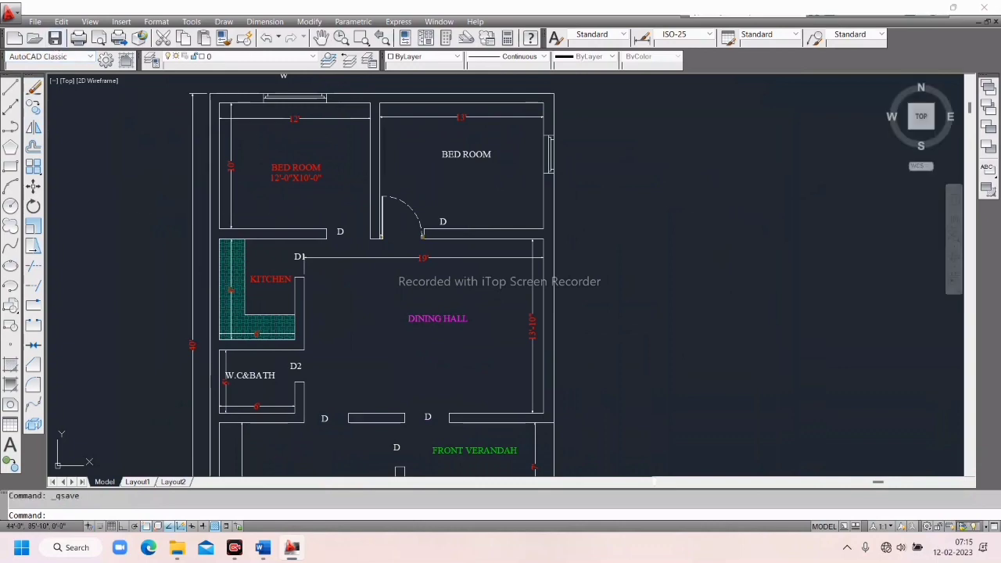
pyautogui.click(385, 257)
pyautogui.scroll(-2, 386, 258)
pyautogui.moveTo(385, 258)
pyautogui.mouseDown(button='middle')
pyautogui.moveTo(396, 230)
pyautogui.moveTo(371, 221)
pyautogui.moveTo(271, 284)
pyautogui.moveTo(321, 263)
pyautogui.mouseUp(button='middle')
pyautogui.scroll(3, 379, 217)
pyautogui.scroll(-2, 355, 282)
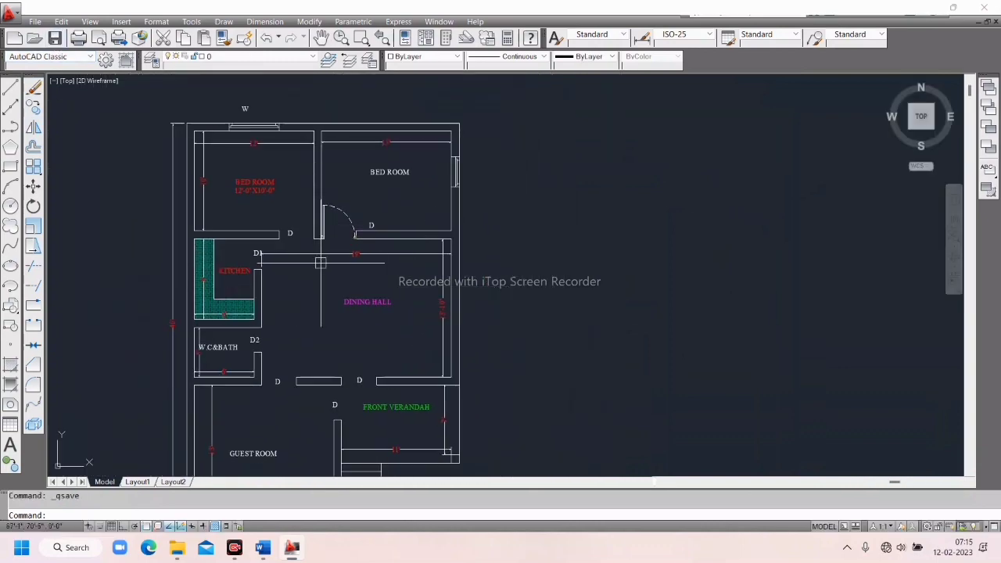
pyautogui.scroll(2, 229, 112)
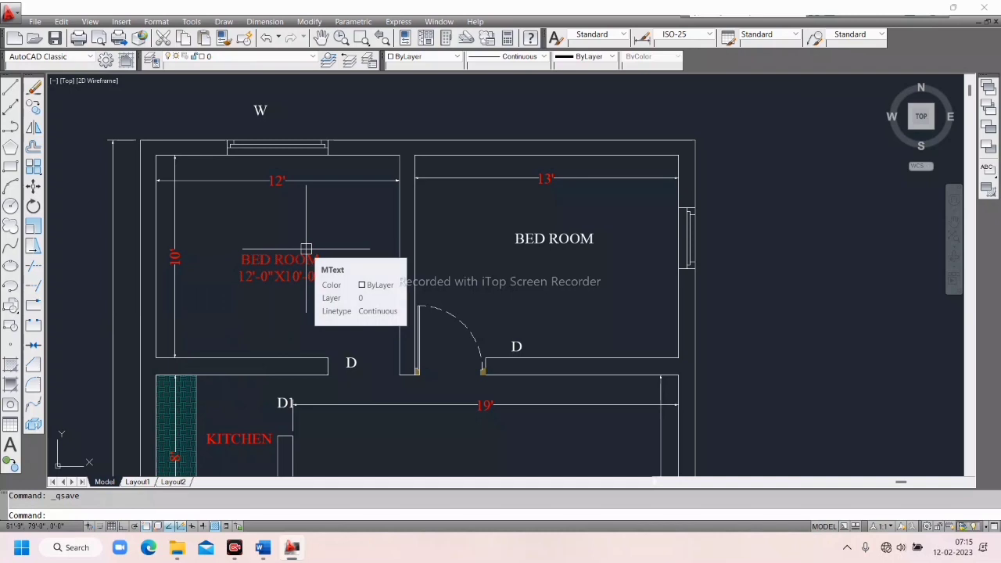
pyautogui.click(157, 22)
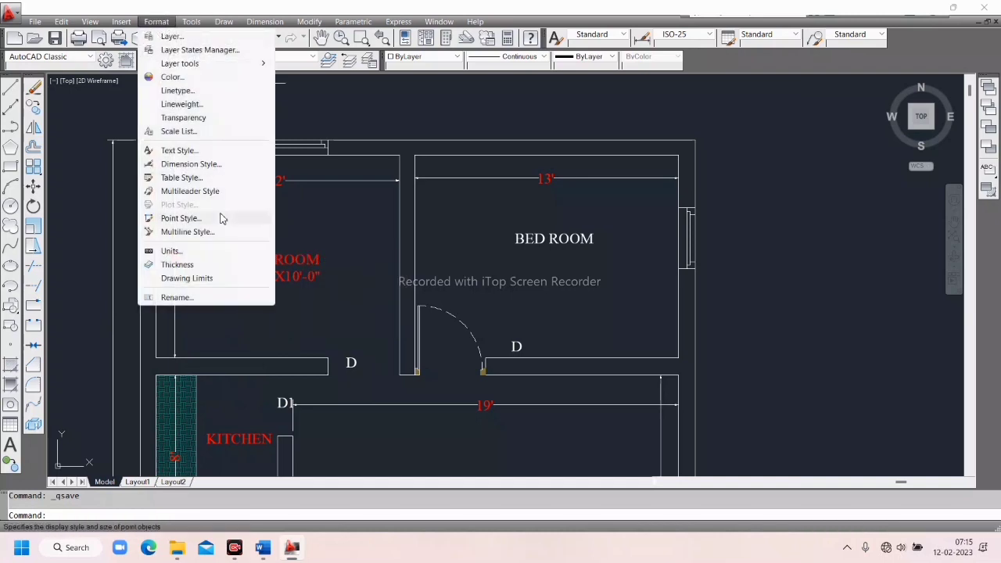
pyautogui.click(209, 164)
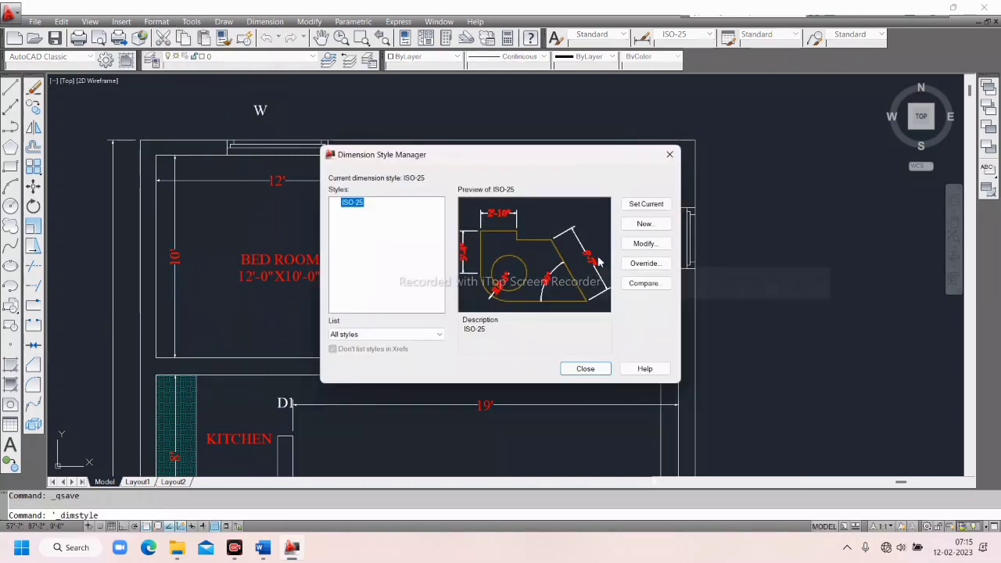
pyautogui.click(670, 155)
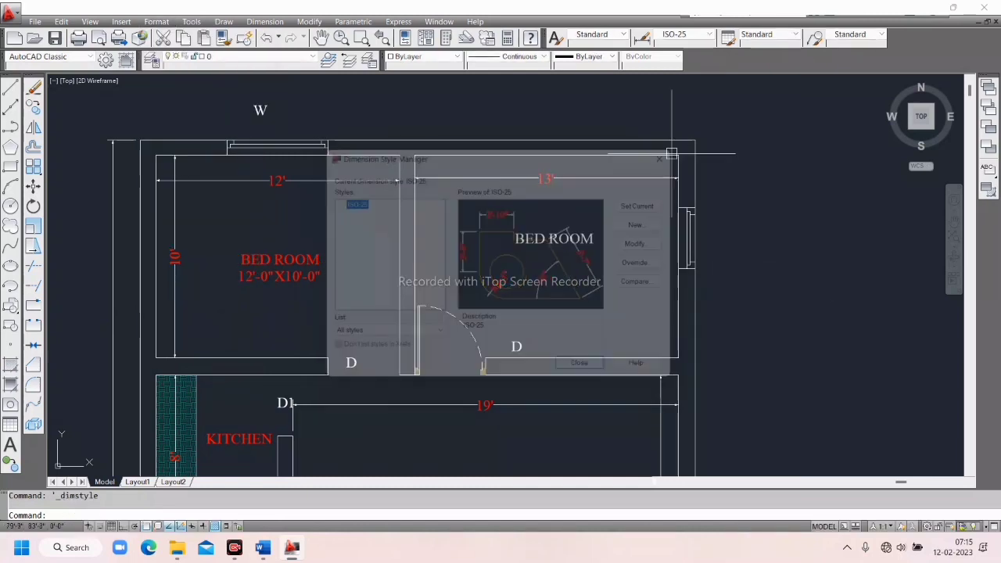
pyautogui.click(278, 21)
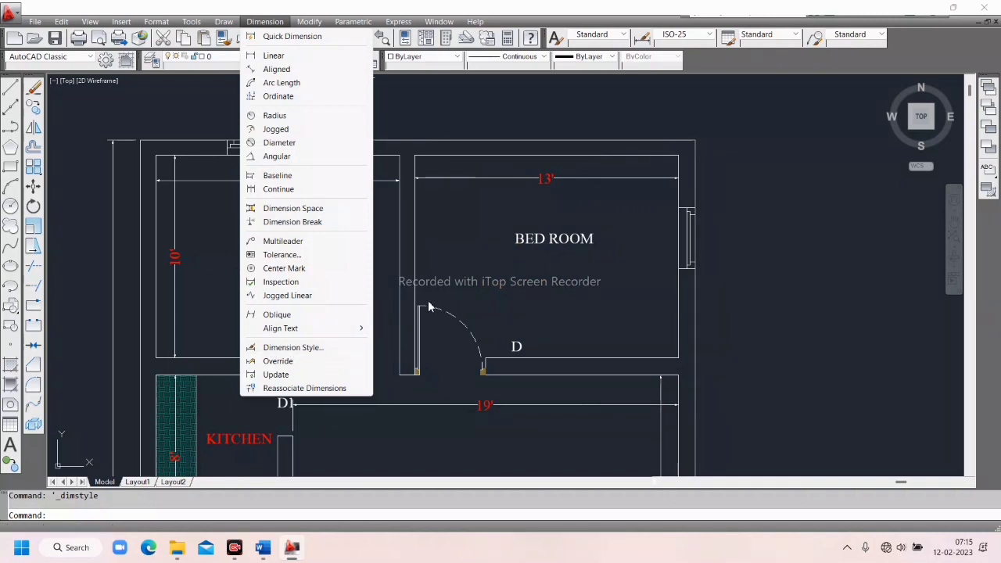
pyautogui.click(477, 248)
pyautogui.click(459, 274)
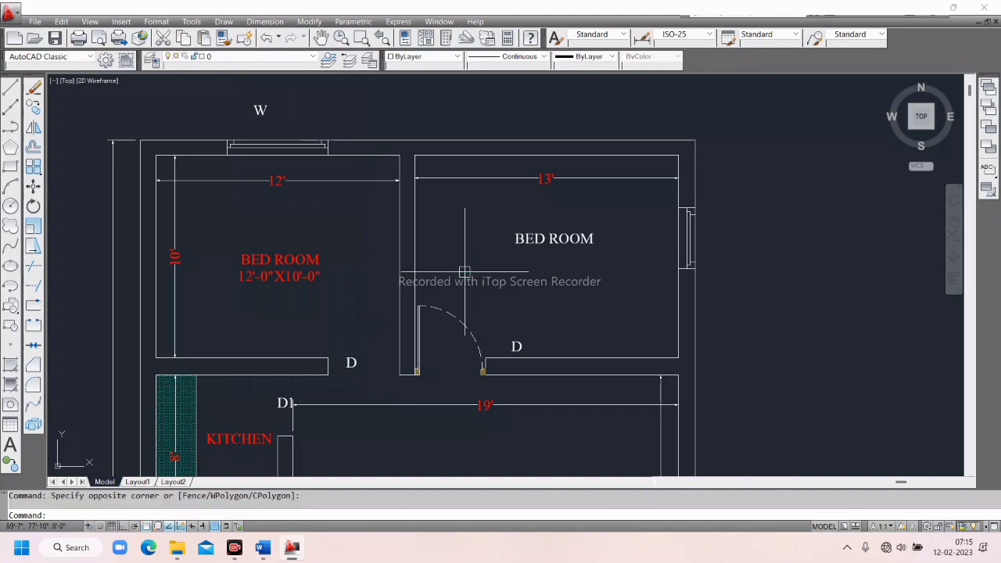
# Open the ISO-25 dimension style for modification and set its primary linear units to Engineering with 0'-0" precision
pyautogui.write('dim')
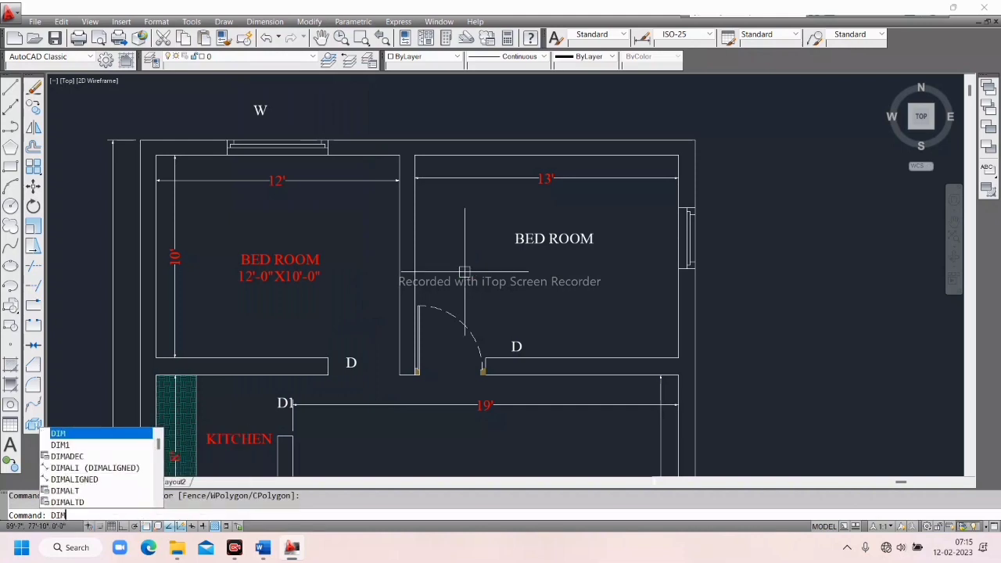
pyautogui.write('style')
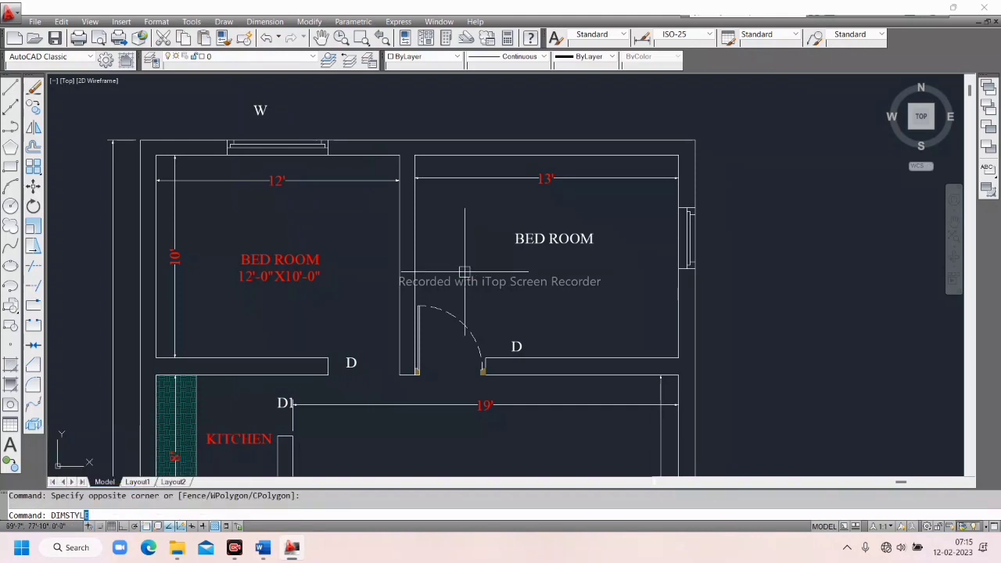
pyautogui.press('Return')
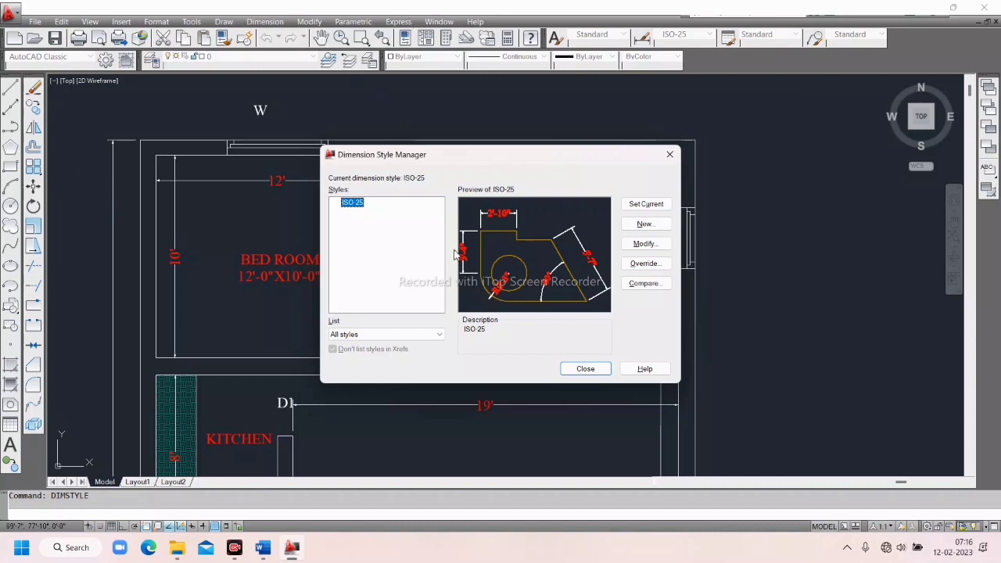
pyautogui.click(646, 245)
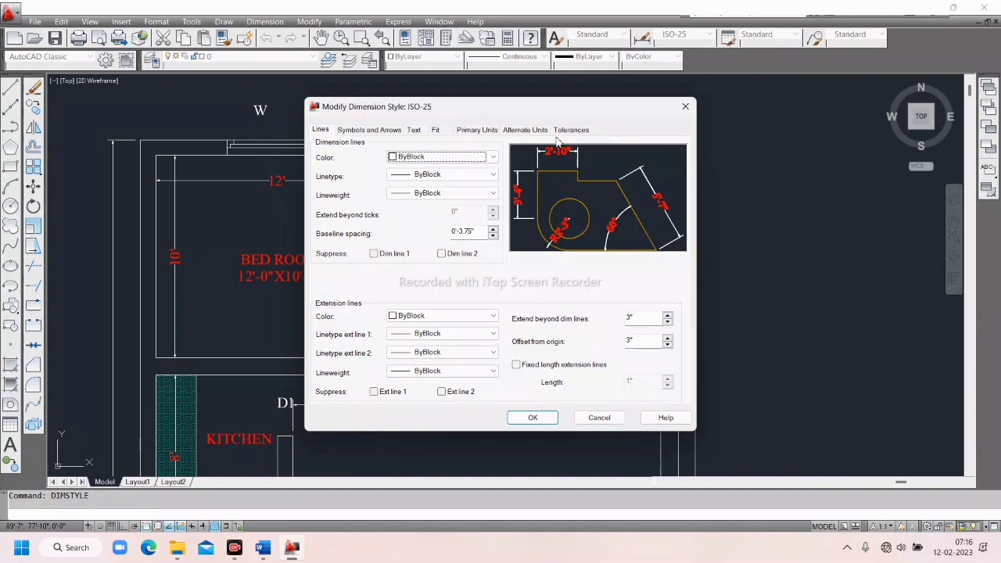
pyautogui.click(477, 130)
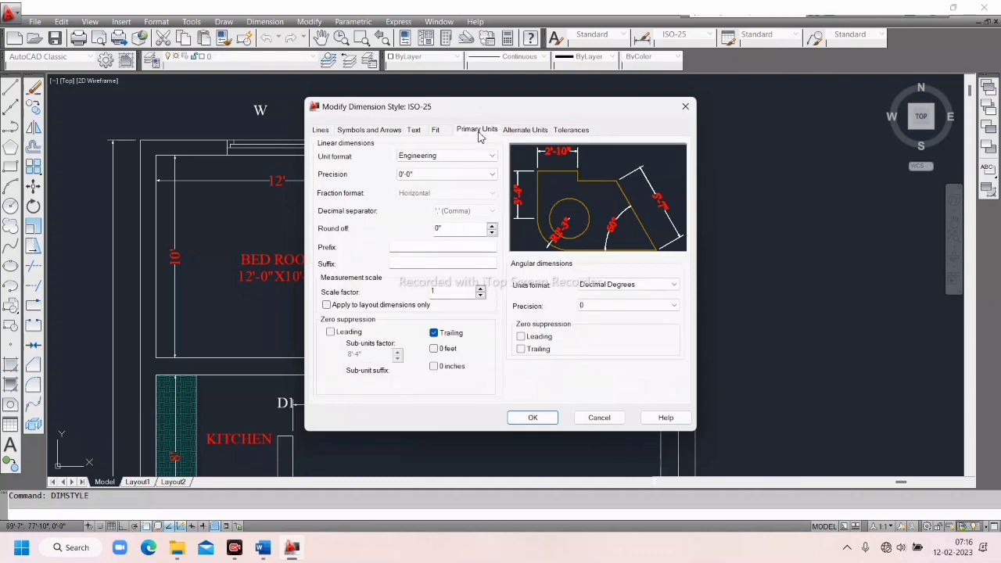
pyautogui.click(419, 156)
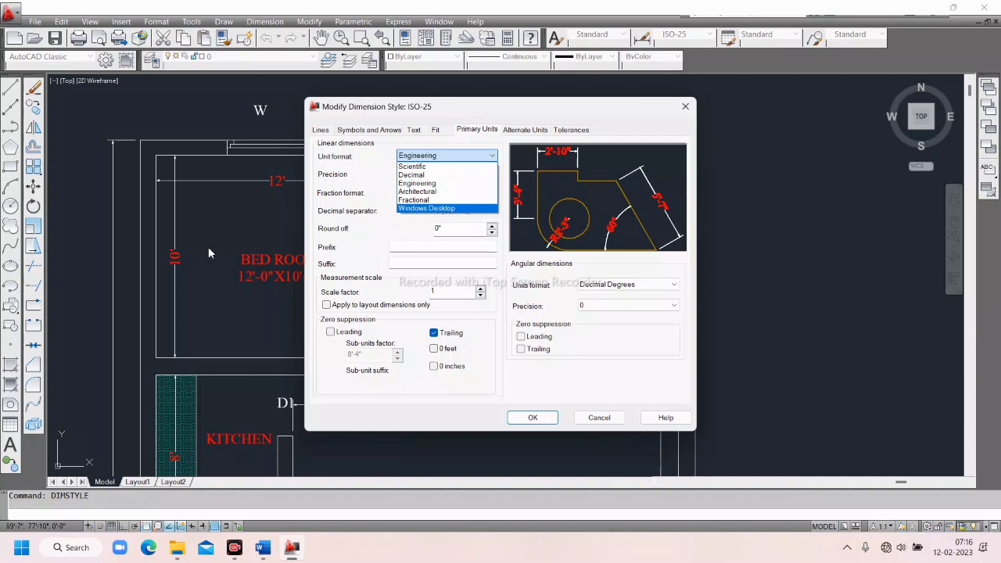
pyautogui.click(423, 186)
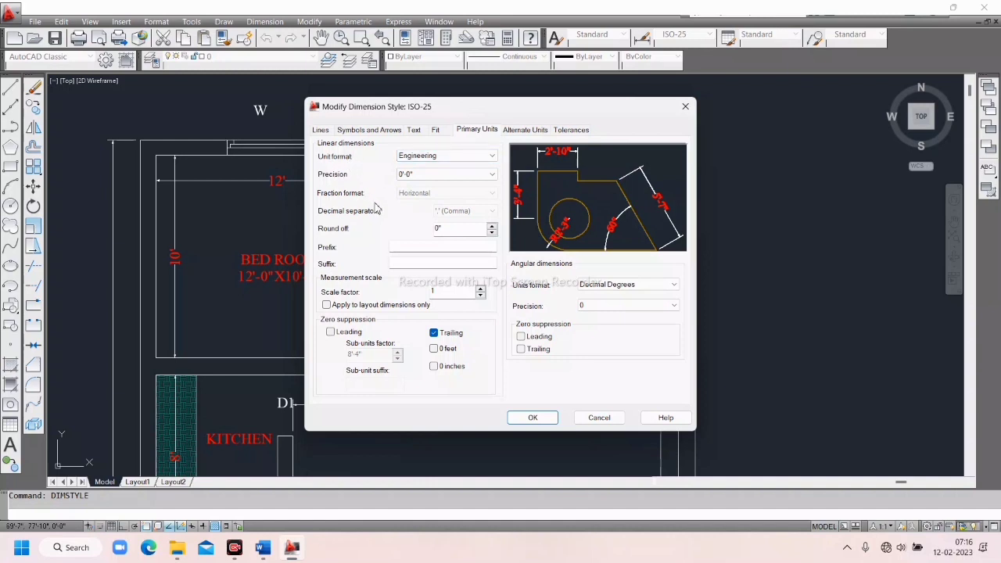
pyautogui.click(469, 175)
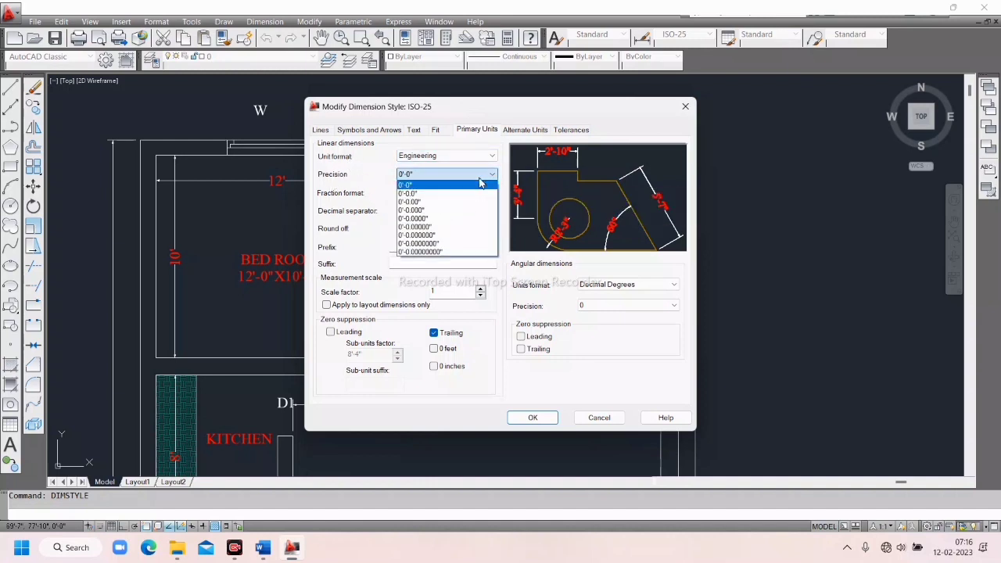
pyautogui.click(419, 182)
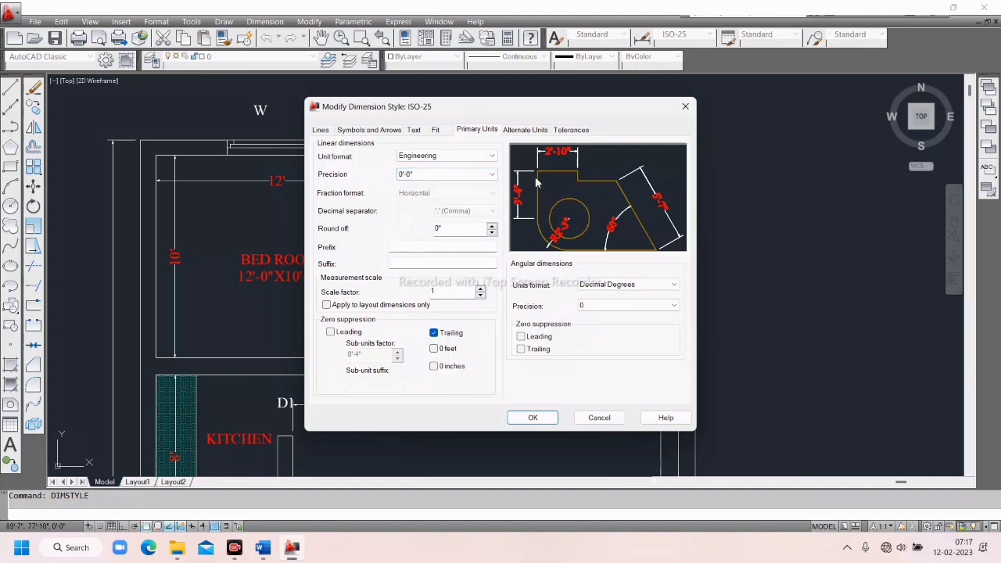
# Try the best-fit and Text fit options for the dimension style, then reselect Both text and arrows
pyautogui.click(436, 131)
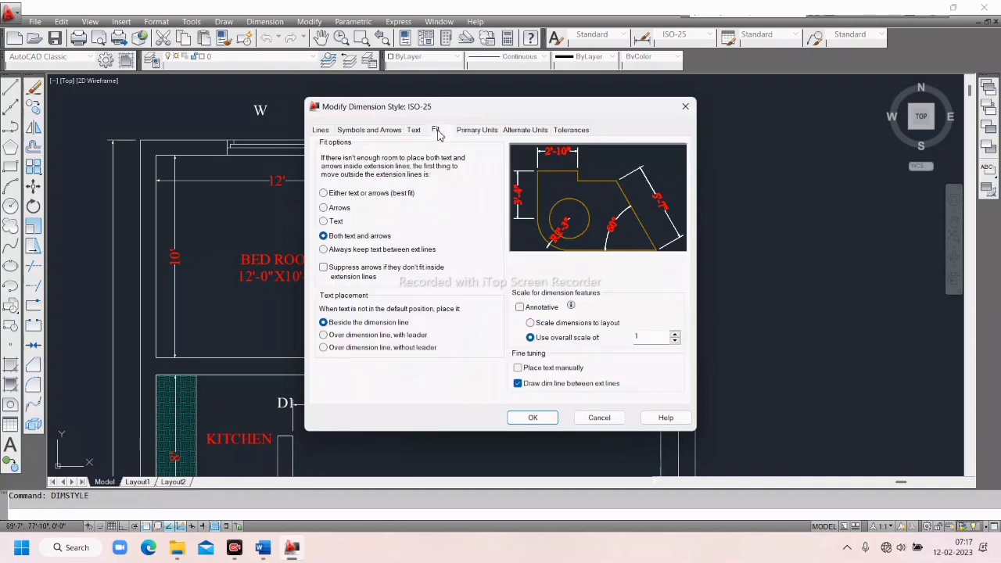
pyautogui.click(340, 194)
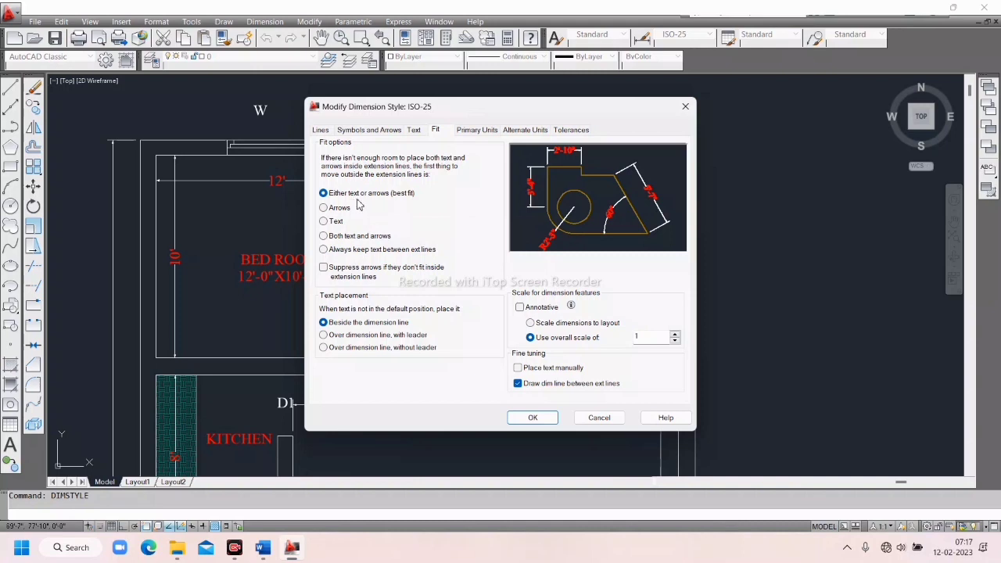
pyautogui.click(345, 210)
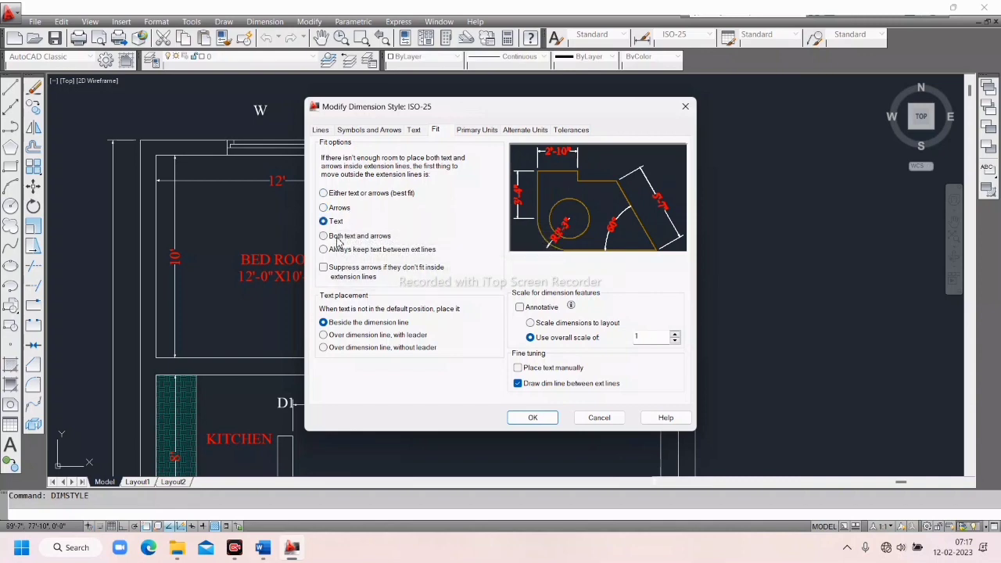
pyautogui.click(337, 239)
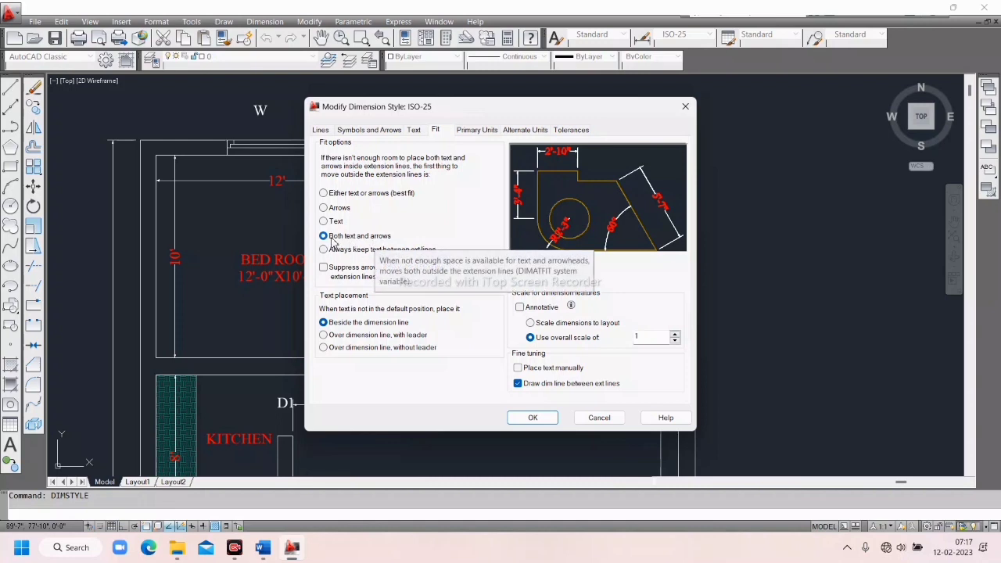
# Set the dimension style's text color to ByLayer
pyautogui.click(414, 131)
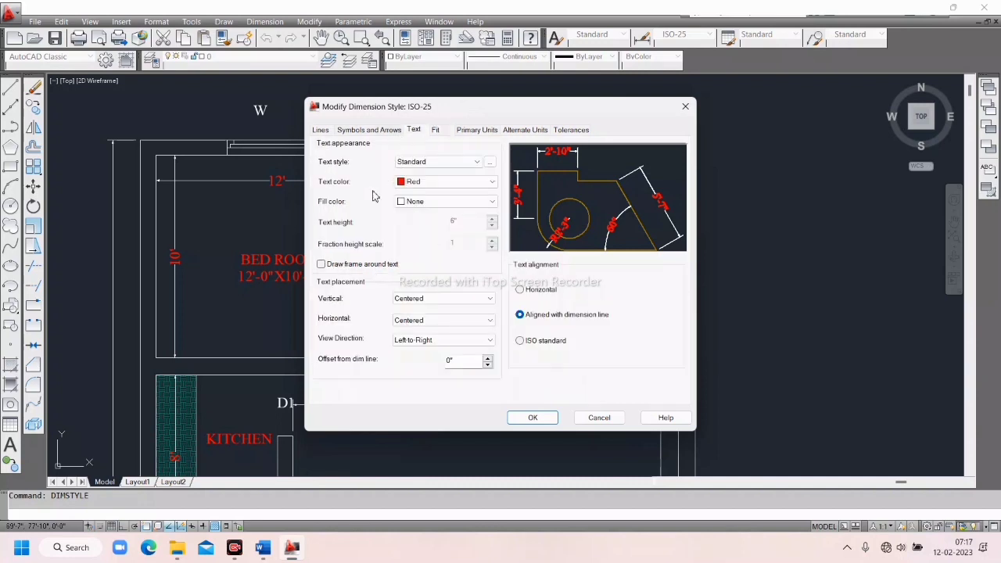
pyautogui.click(429, 183)
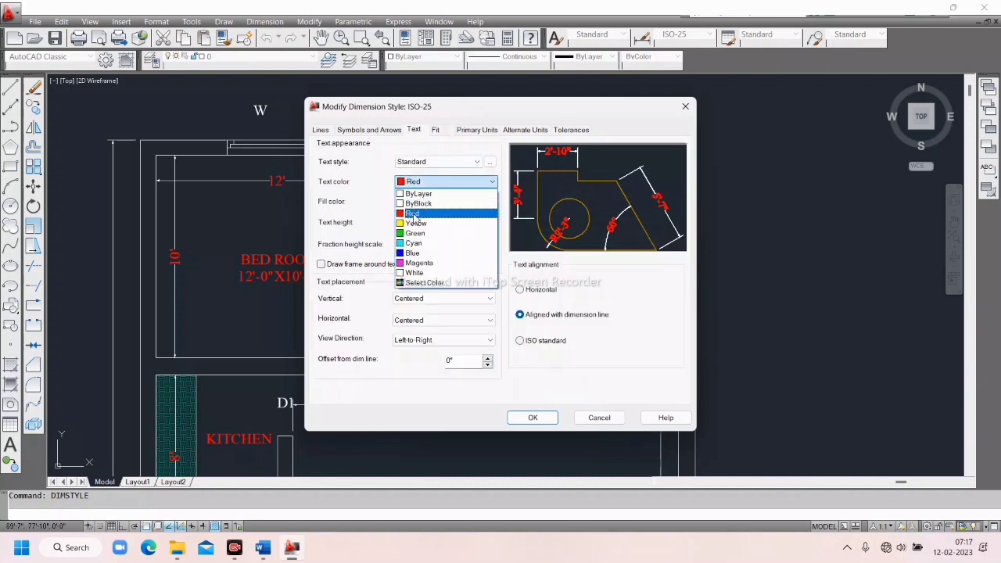
pyautogui.click(417, 201)
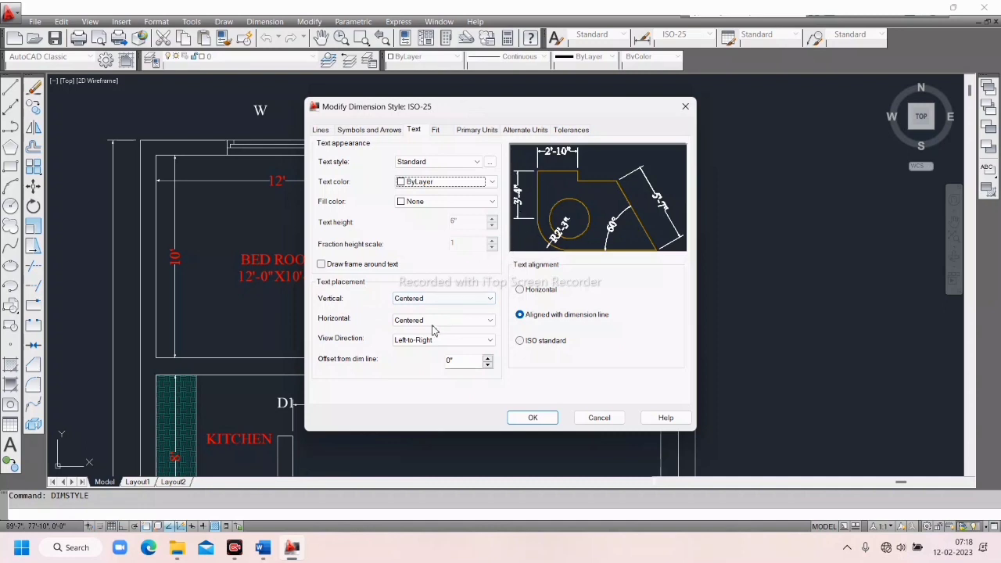
# Try the Above, Outside, Below and JIS vertical placements for dimension text, then return the vertical placement to Centered
pyautogui.click(442, 298)
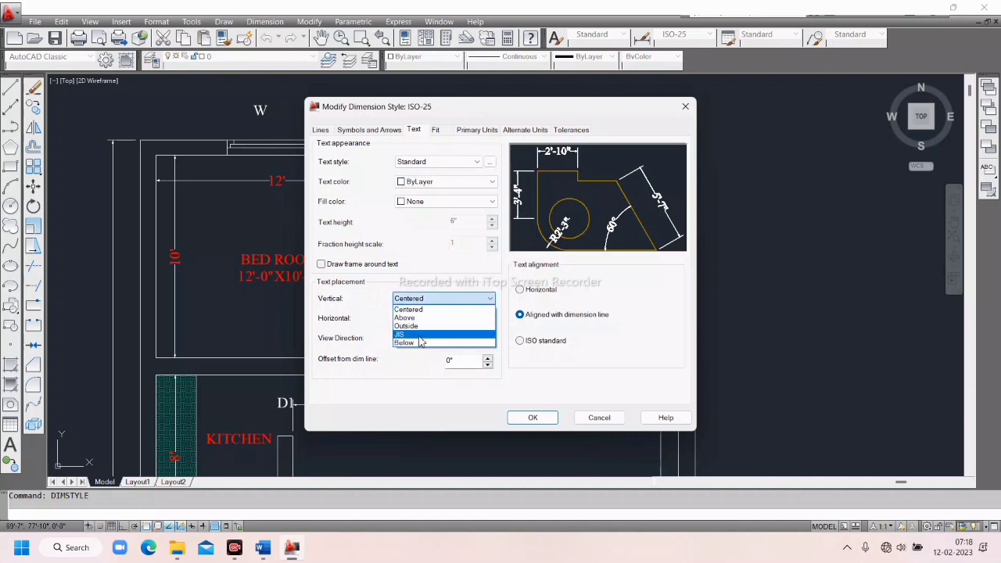
pyautogui.click(408, 319)
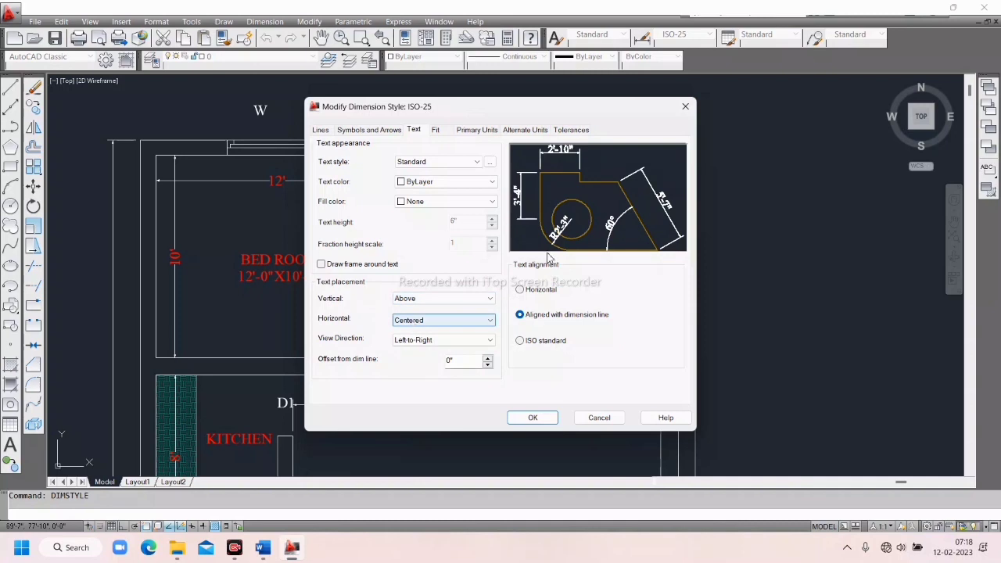
pyautogui.click(481, 298)
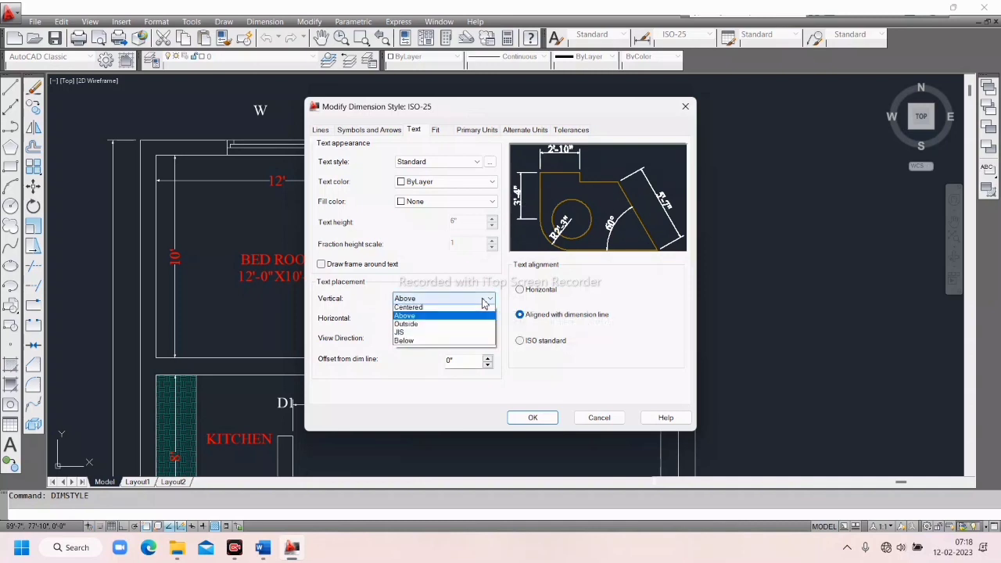
pyautogui.click(407, 326)
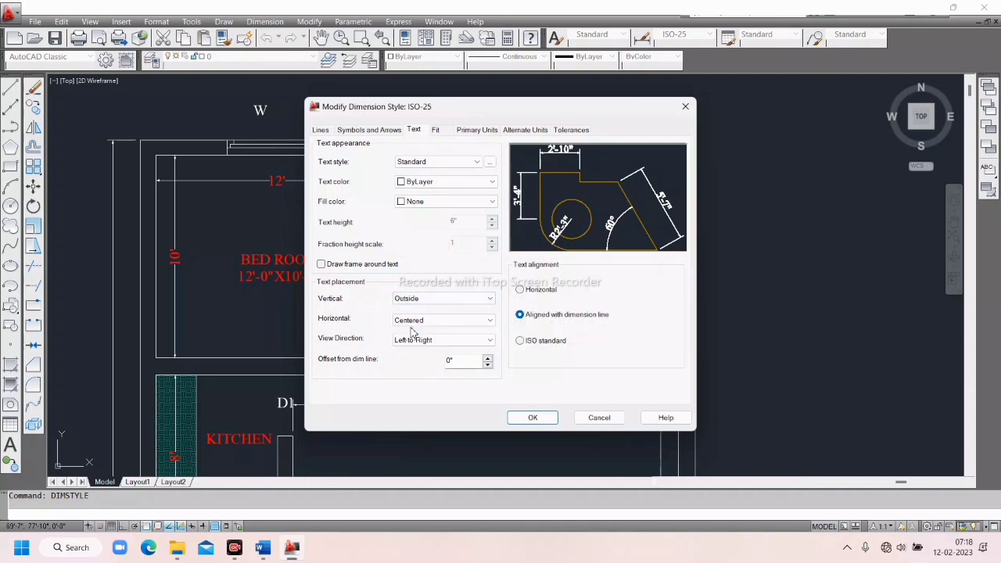
pyautogui.click(454, 299)
pyautogui.click(423, 343)
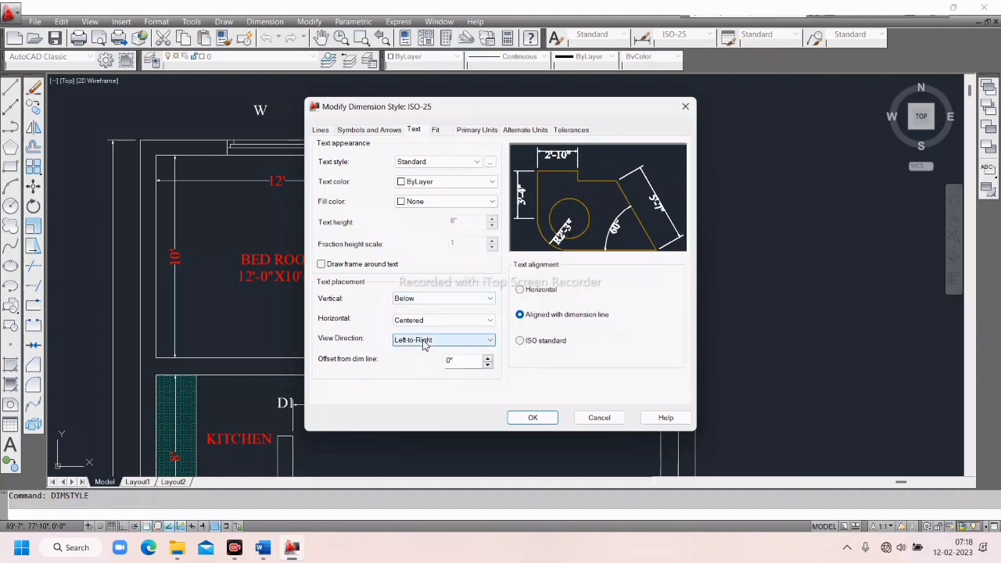
pyautogui.click(470, 299)
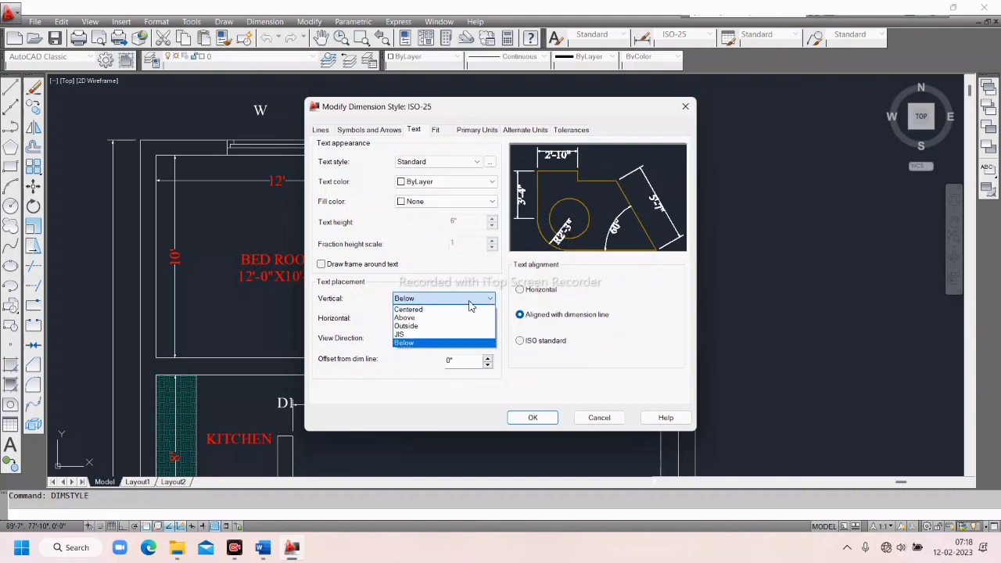
pyautogui.click(407, 334)
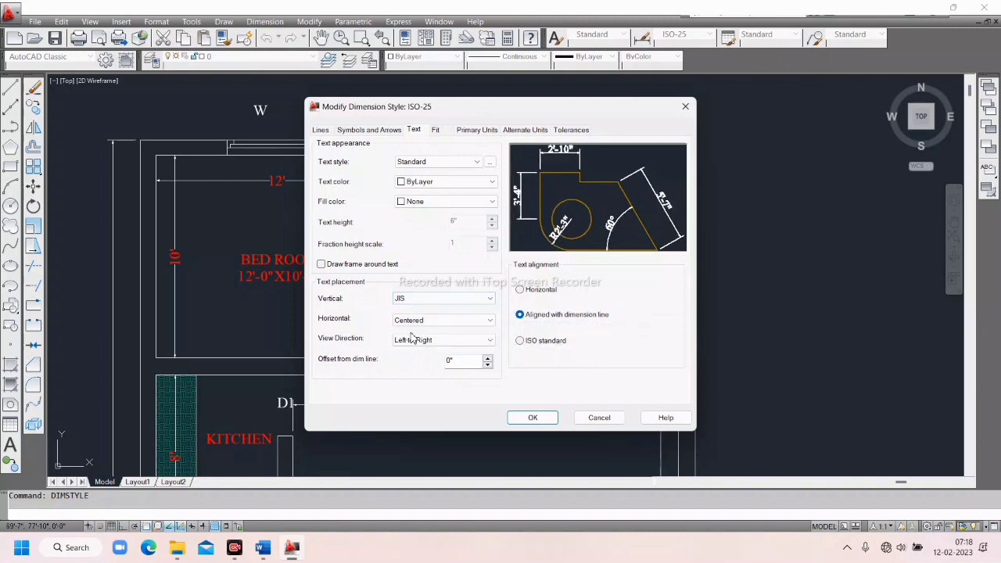
pyautogui.click(486, 299)
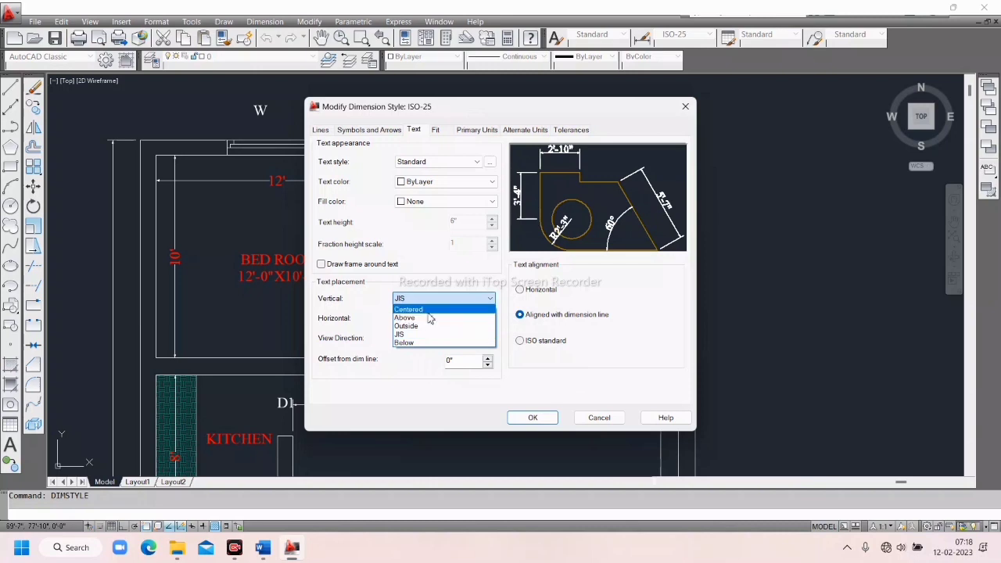
pyautogui.click(426, 310)
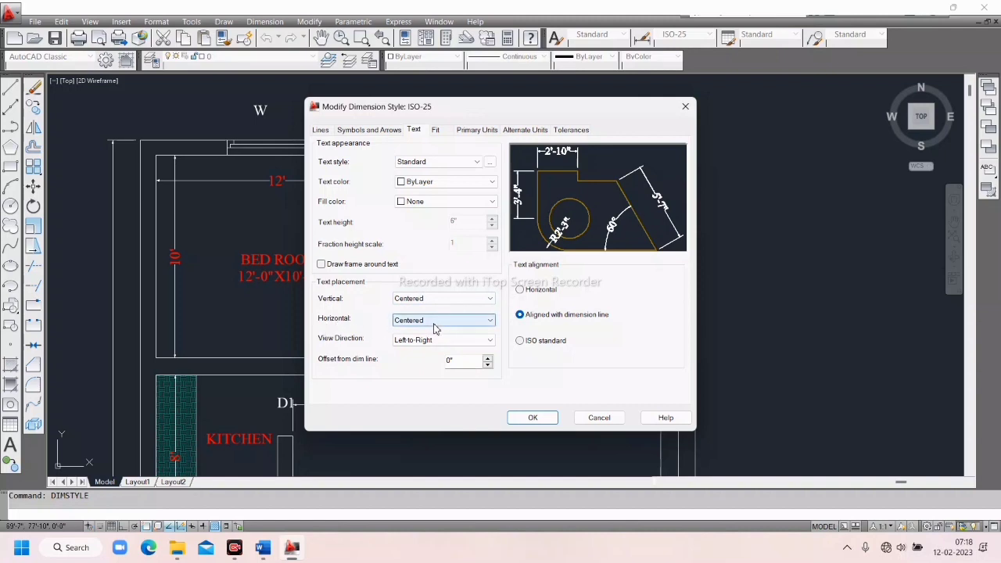
# Try the Over Ext Line 2 horizontal placement for dimension text, then return the horizontal placement to Centered
pyautogui.click(489, 320)
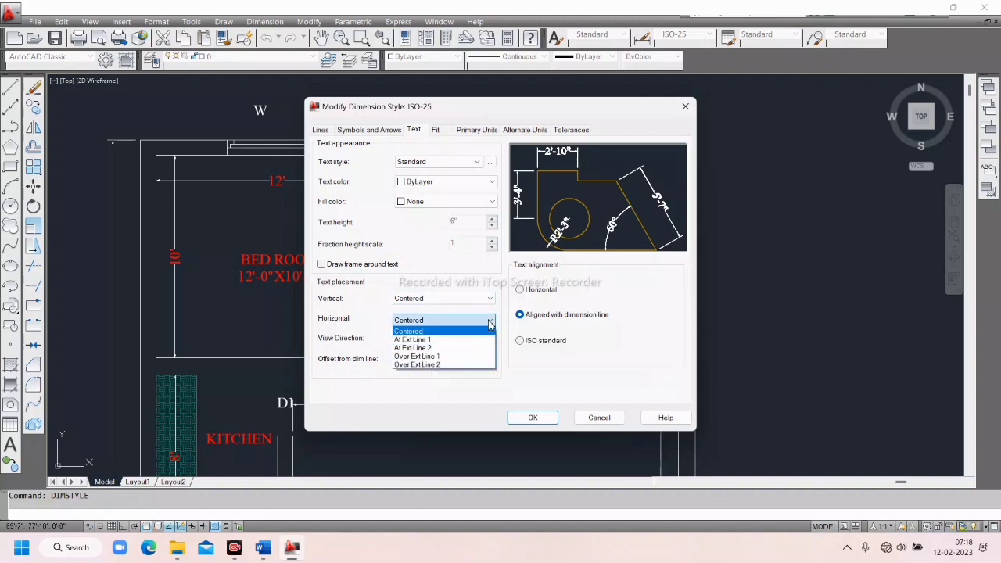
pyautogui.click(425, 333)
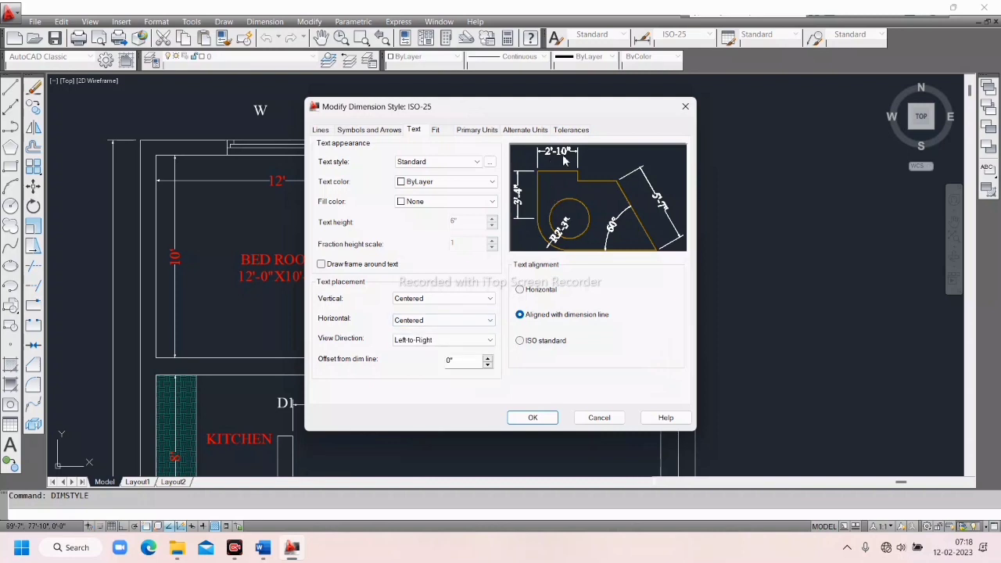
pyautogui.click(491, 321)
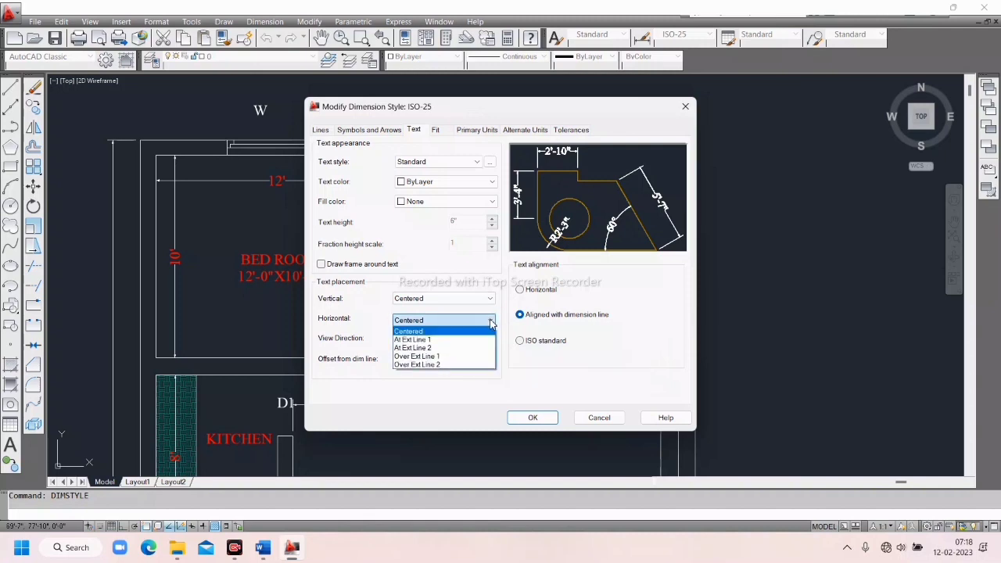
pyautogui.click(439, 365)
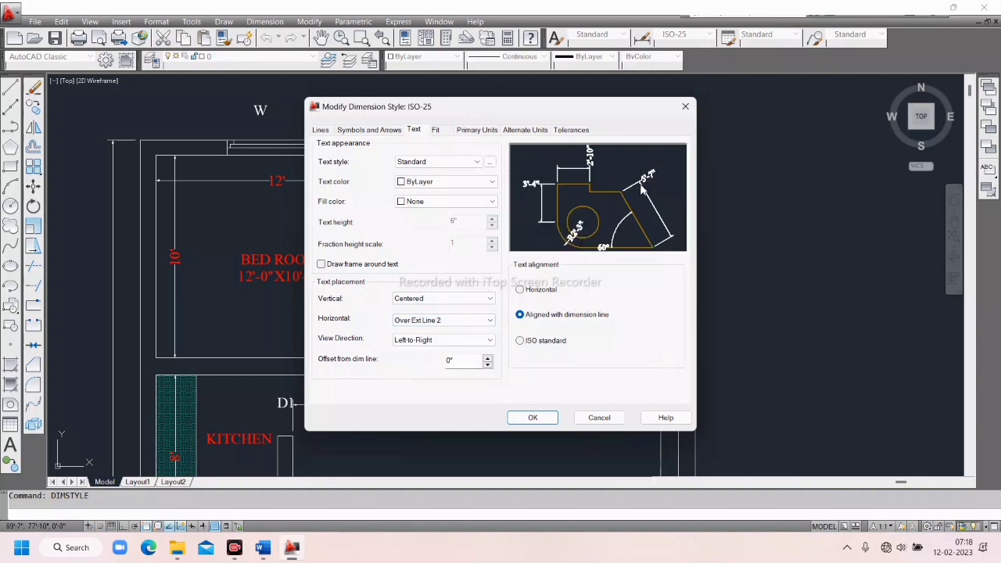
pyautogui.click(491, 322)
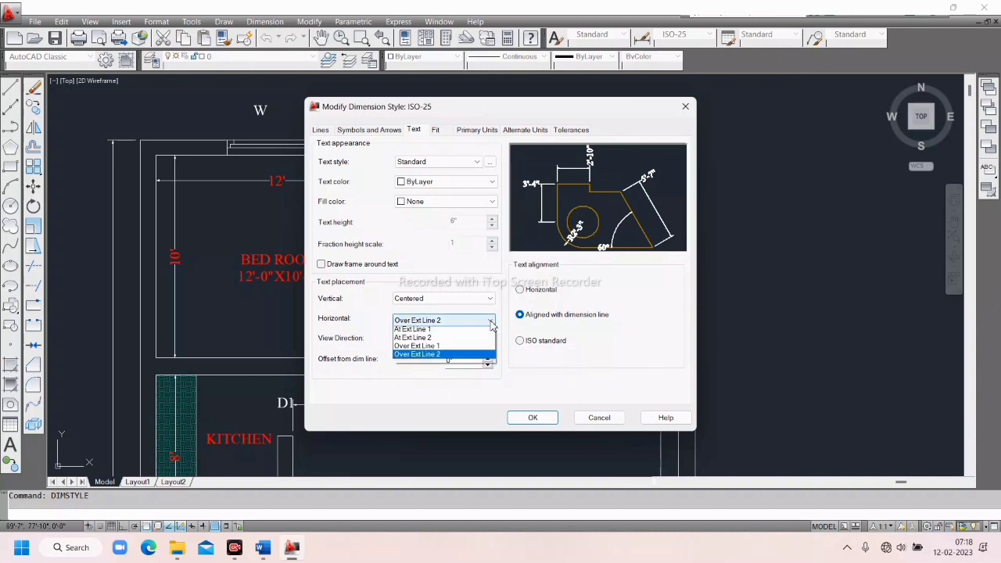
pyautogui.scroll(1, 490, 324)
pyautogui.click(451, 331)
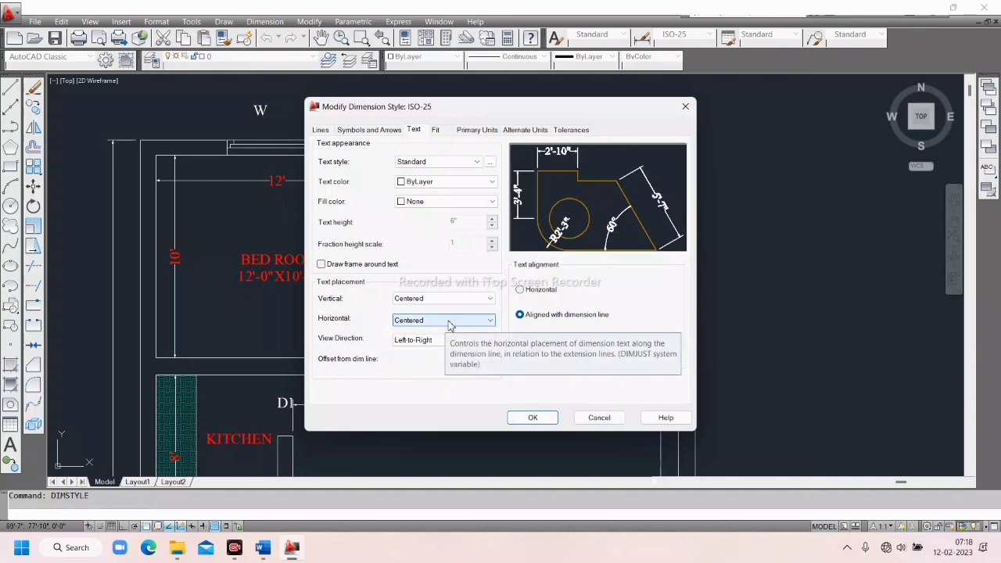
# Set the dimension style's first and second arrowheads to Architectural tick
pyautogui.click(371, 129)
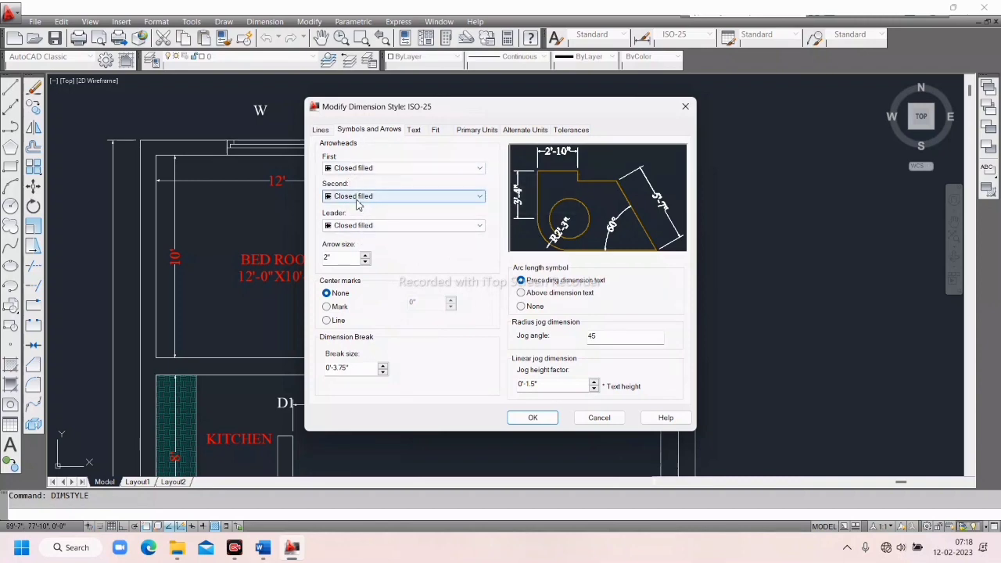
pyautogui.click(411, 169)
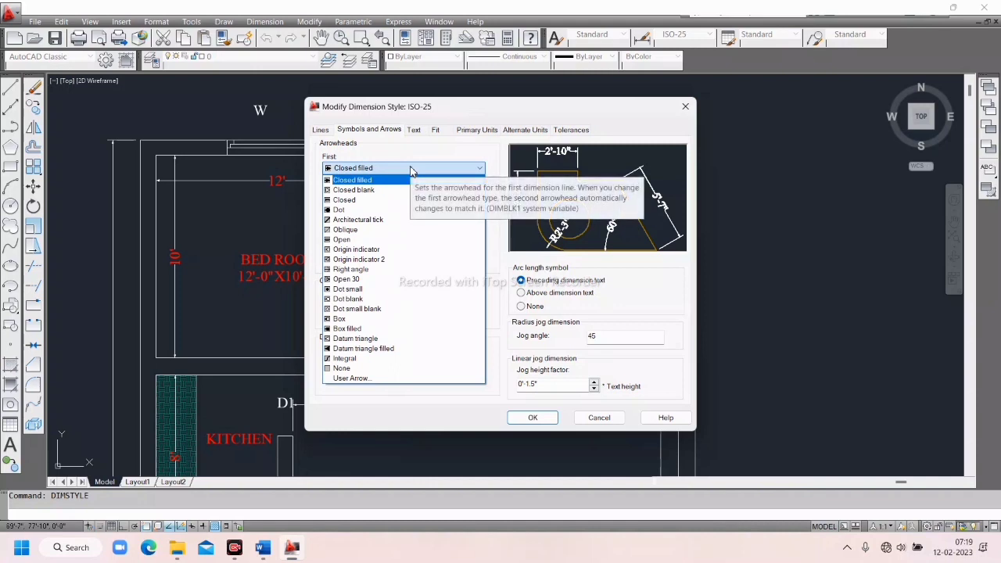
pyautogui.click(342, 181)
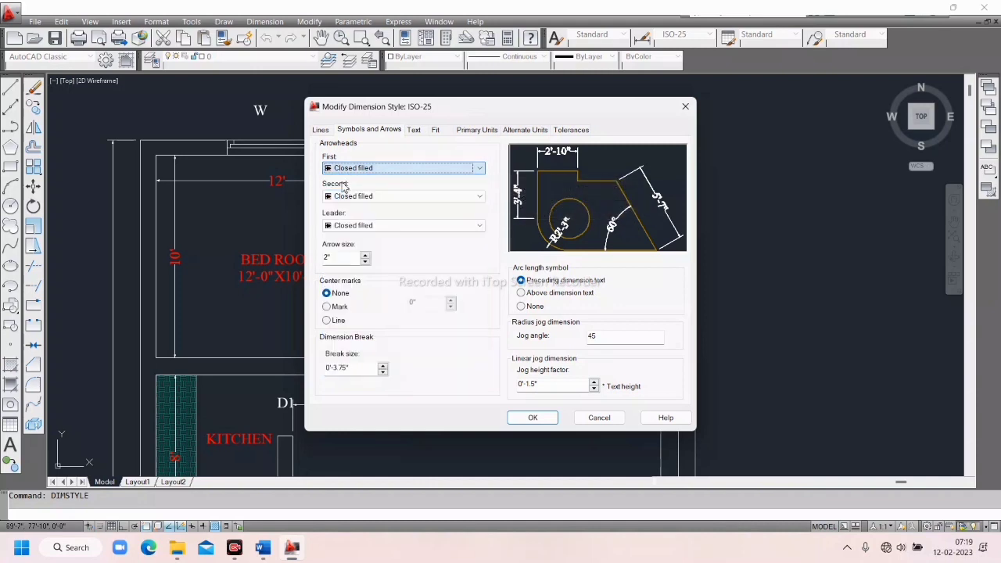
pyautogui.click(385, 169)
pyautogui.click(361, 220)
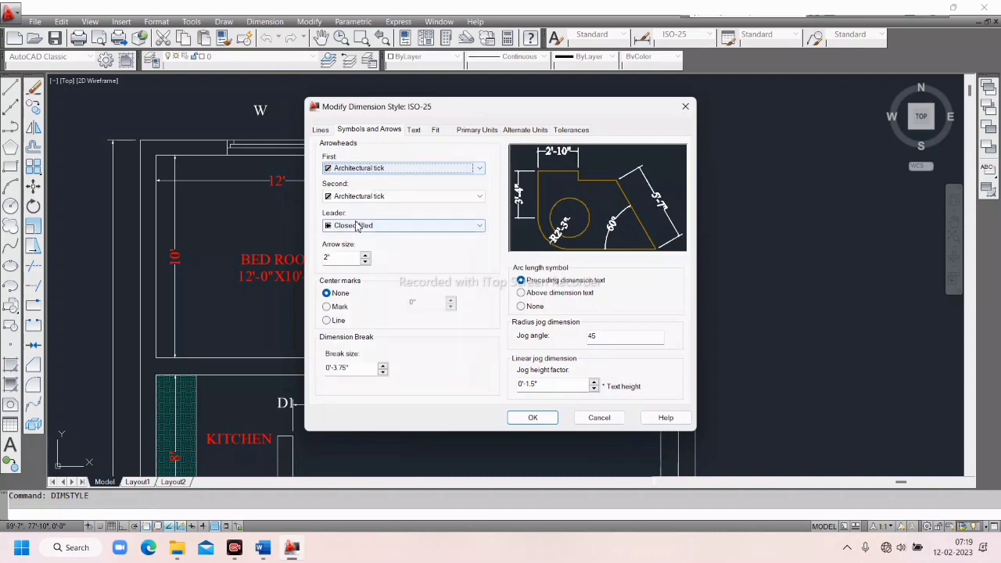
# Try Datum triangle filled for the first and second arrowheads, then set both to Closed filled with an arrow size of 3
pyautogui.click(420, 168)
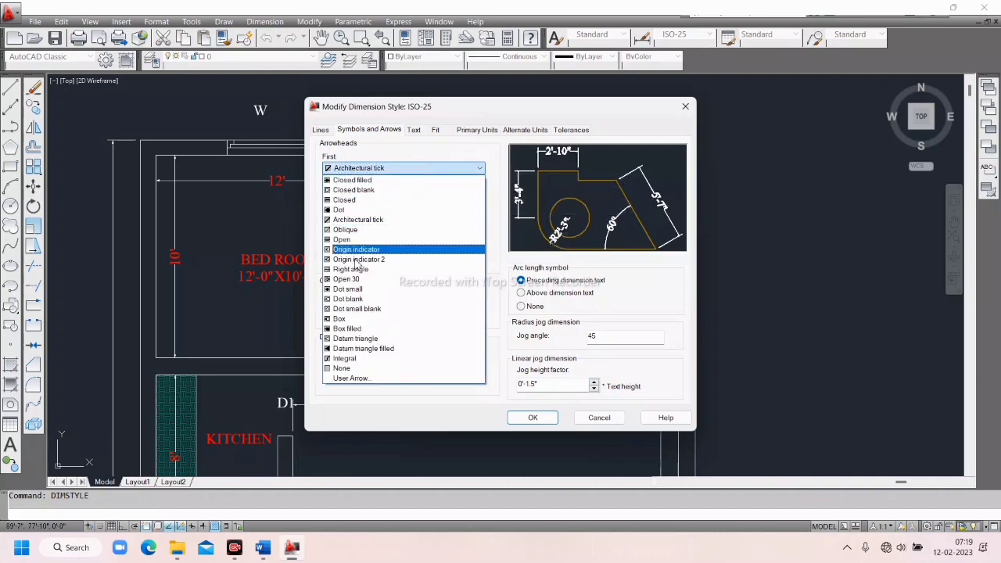
pyautogui.click(356, 348)
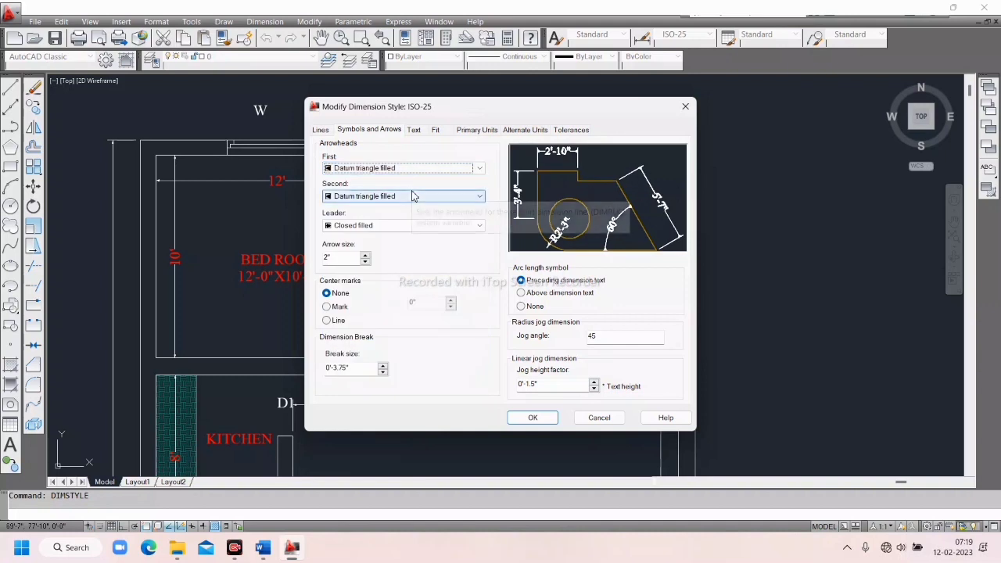
pyautogui.click(428, 168)
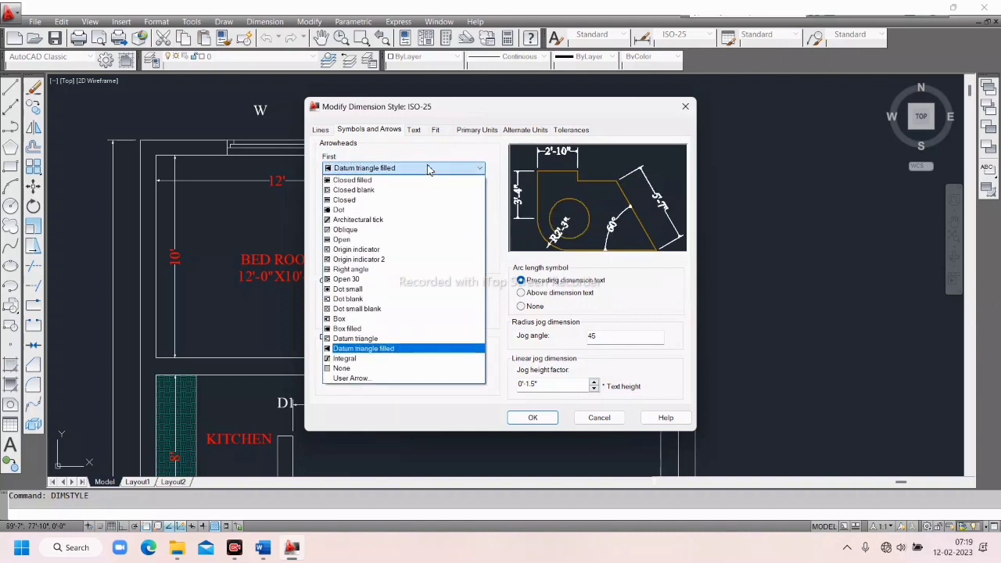
pyautogui.click(353, 181)
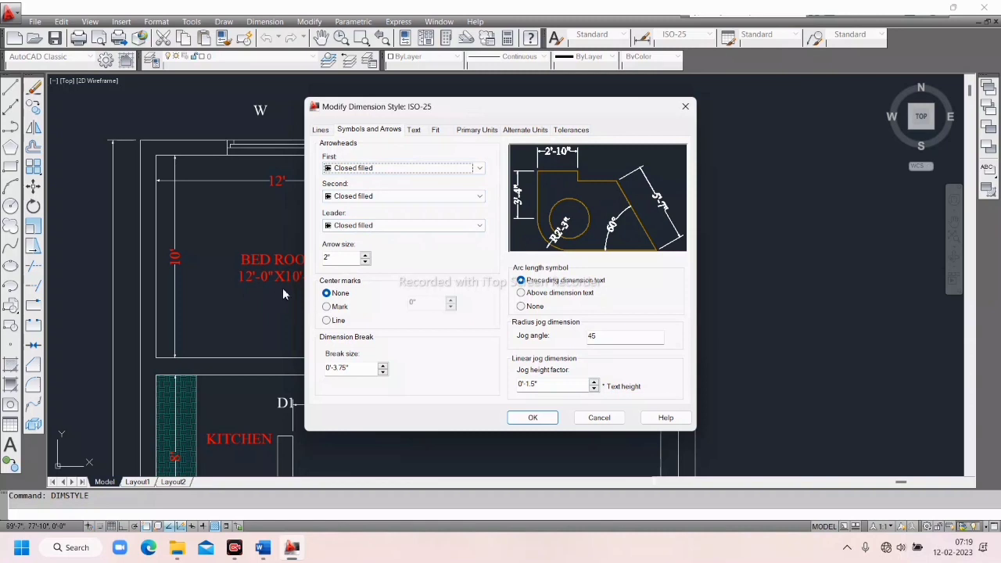
pyautogui.click(338, 258)
pyautogui.moveTo(338, 258); pyautogui.dragTo(307, 257)
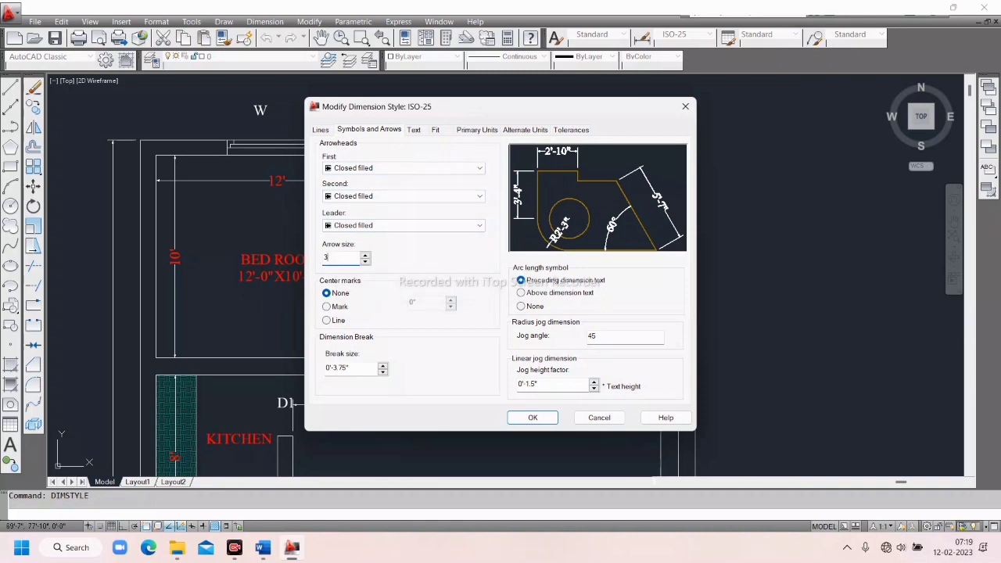
# Set the extension lines' offset from origin to 4 in the ISO-25 dimension style
pyautogui.click(321, 131)
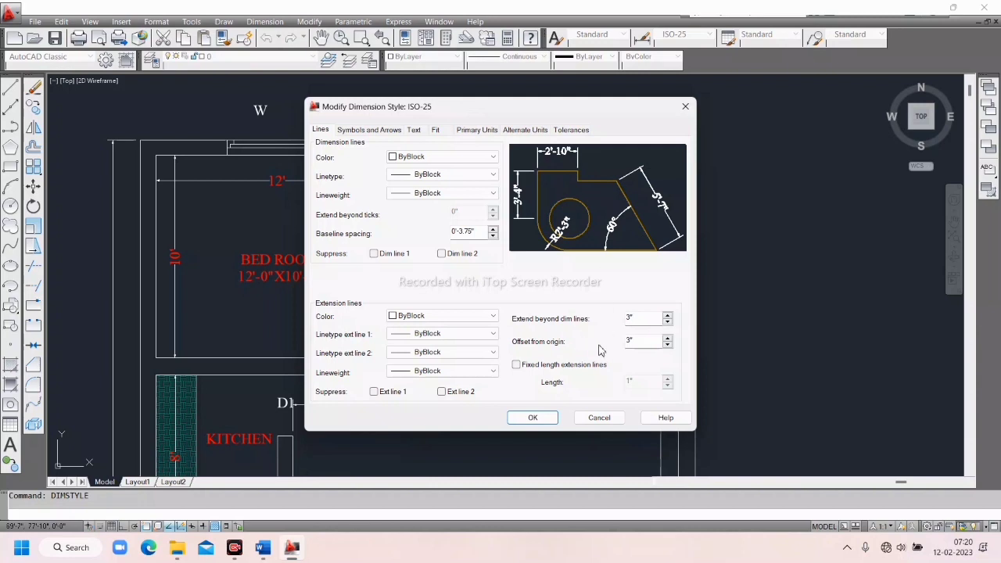
pyautogui.click(640, 317)
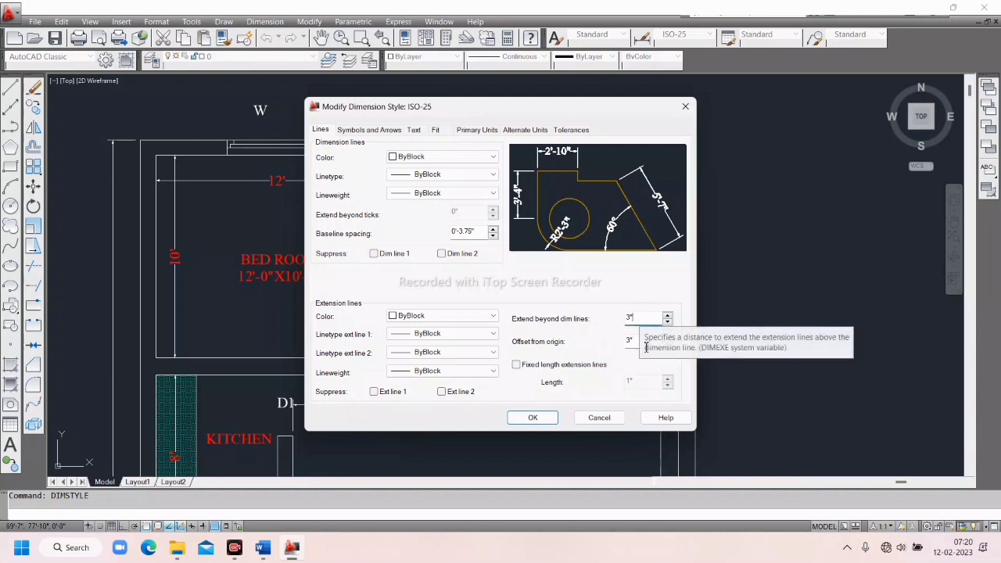
pyautogui.click(642, 342)
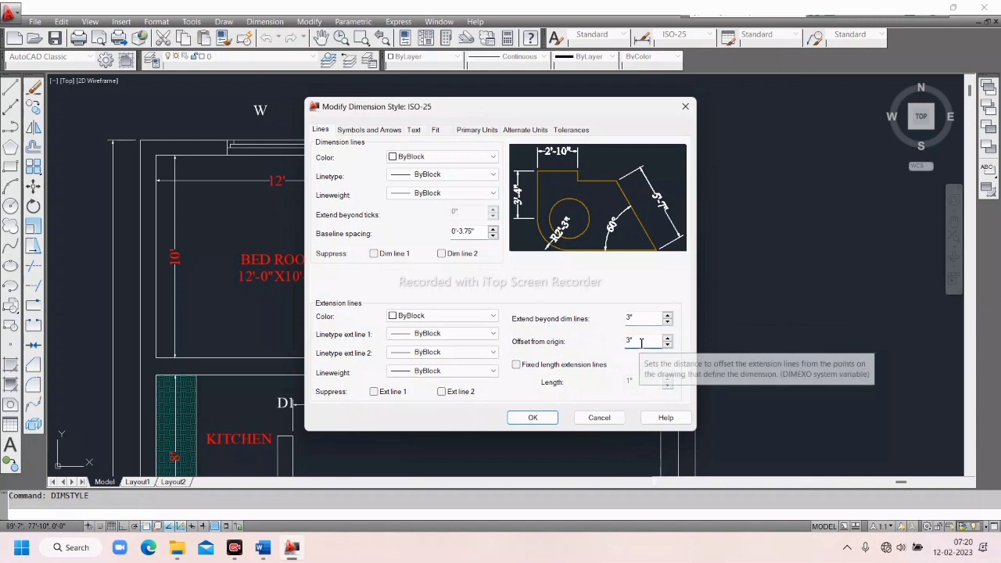
pyautogui.doubleClick(641, 342)
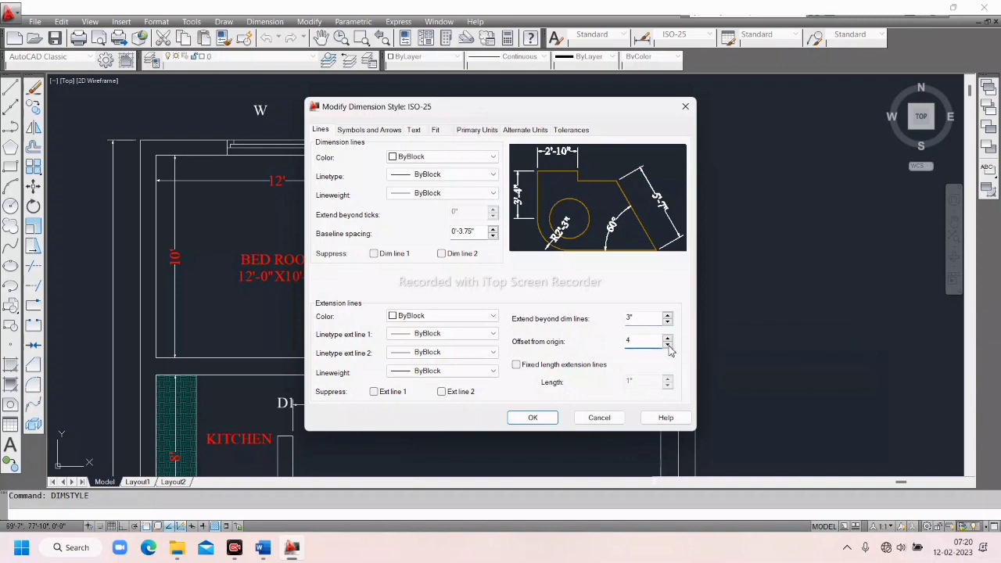
# Accept the modified style settings, make ISO-25 the current dimension style and close the style manager
pyautogui.click(533, 417)
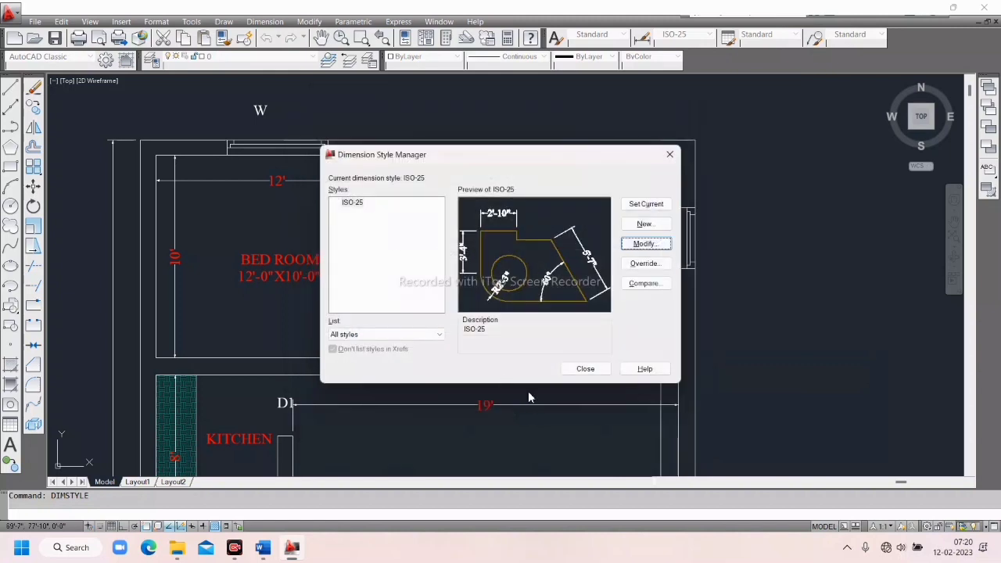
pyautogui.click(650, 205)
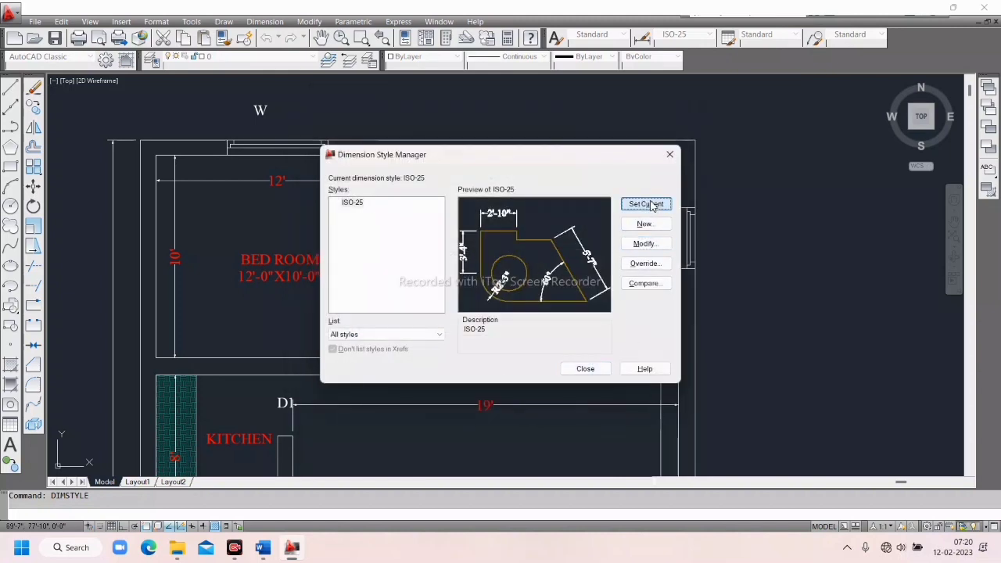
pyautogui.click(593, 372)
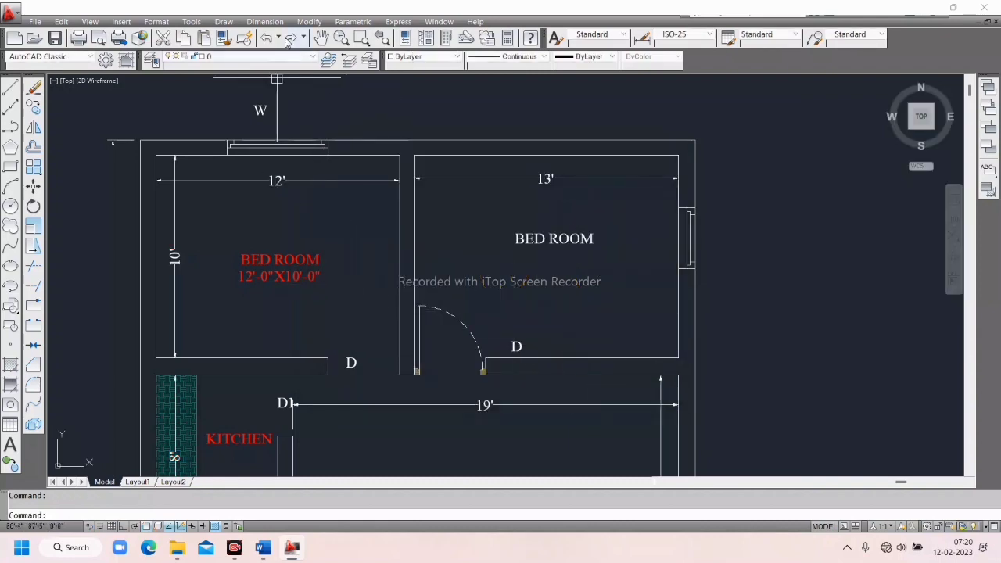
pyautogui.click(264, 21)
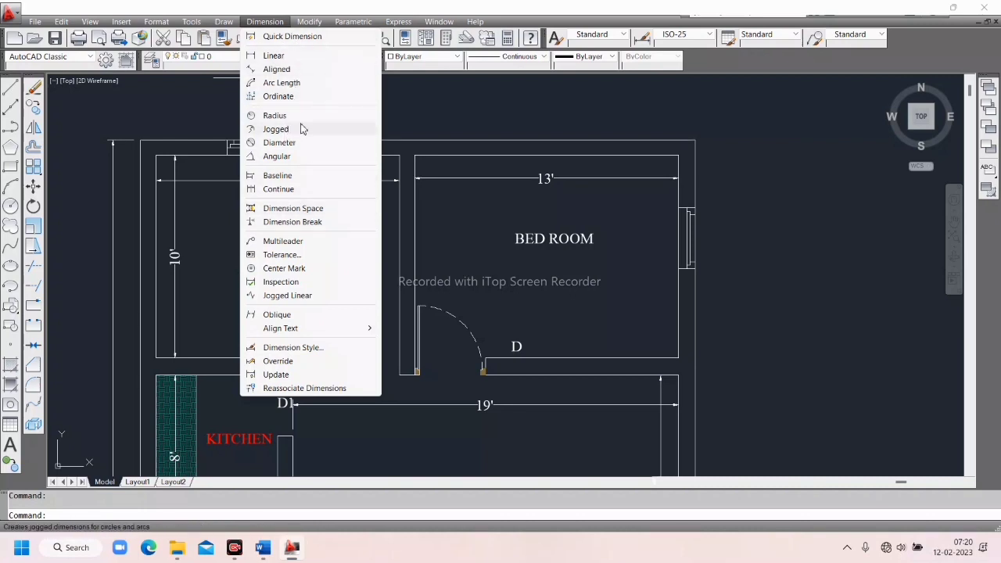
pyautogui.click(414, 105)
pyautogui.click(416, 107)
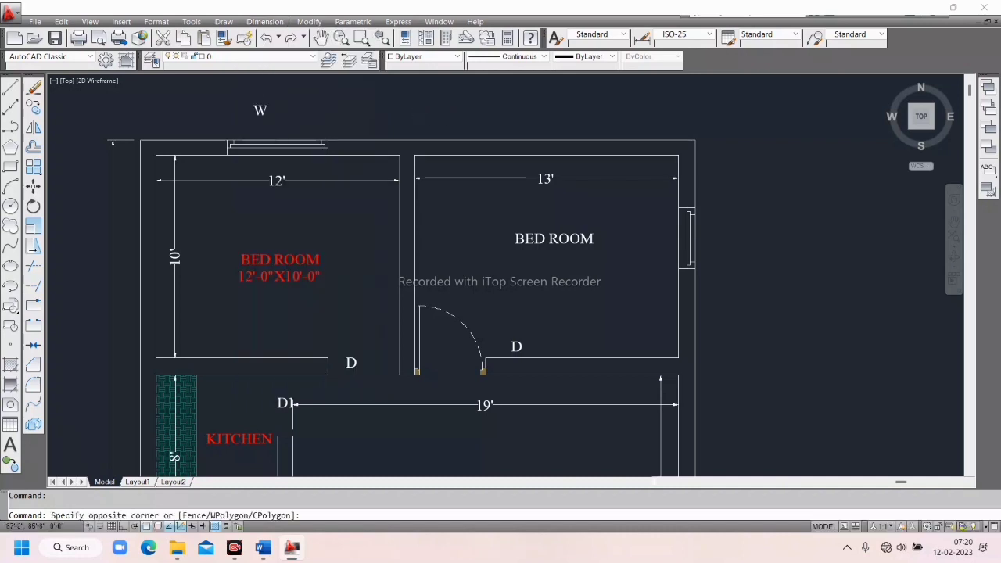
pyautogui.click(458, 136)
# Erase the overall vertical dimension outside the house plan's left outer wall
pyautogui.scroll(-4, 458, 136)
pyautogui.moveTo(459, 136); pyautogui.dragTo(415, 165, button='middle')
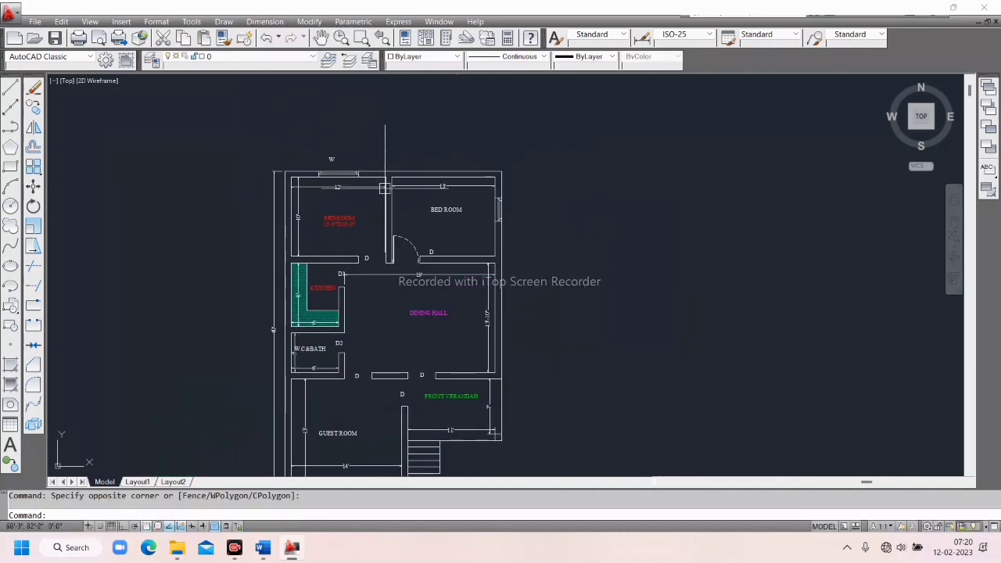
pyautogui.scroll(3, 395, 184)
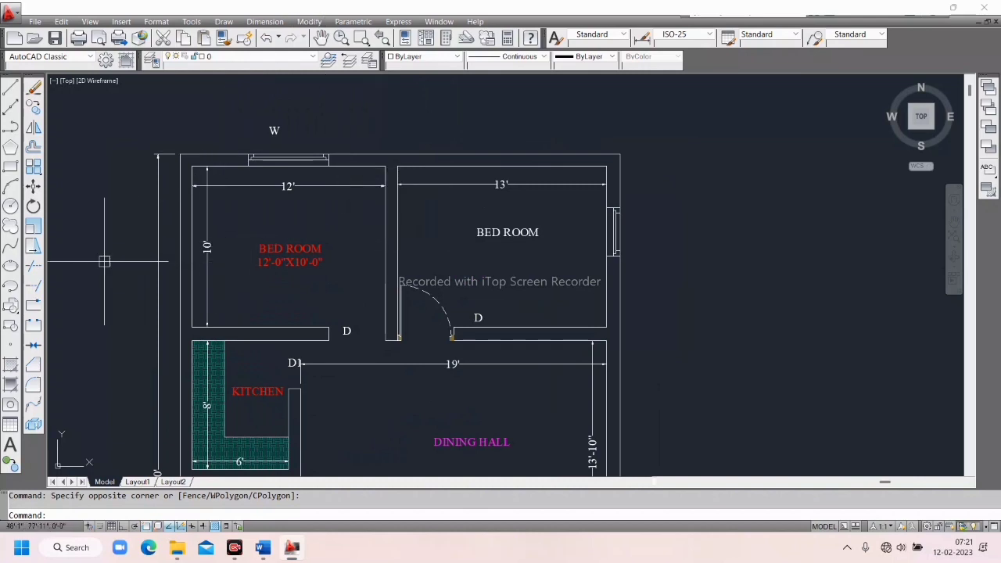
pyautogui.click(162, 217)
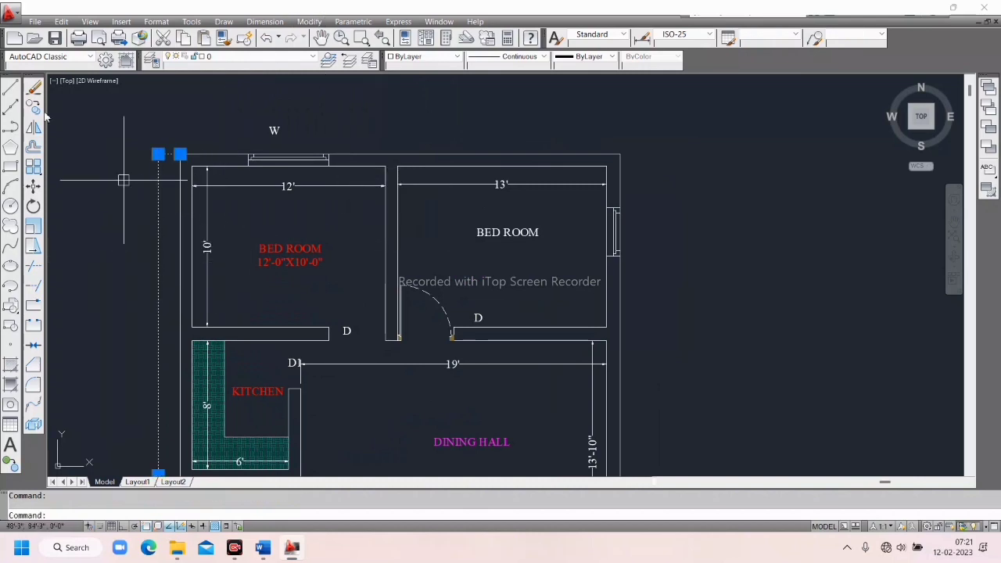
pyautogui.click(35, 87)
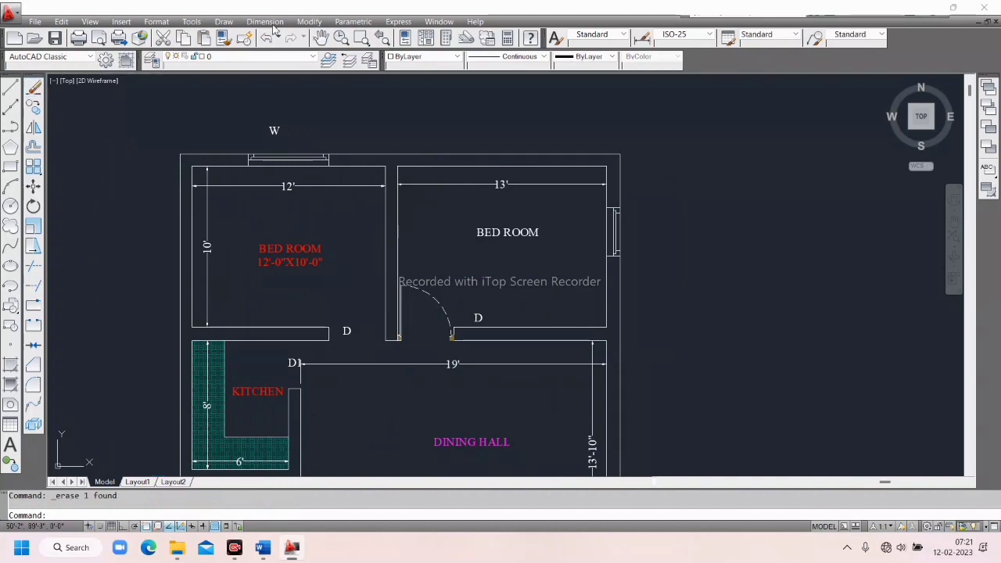
# Add a quick dimension for the full length of the top outer wall, placed above the plan
pyautogui.click(265, 22)
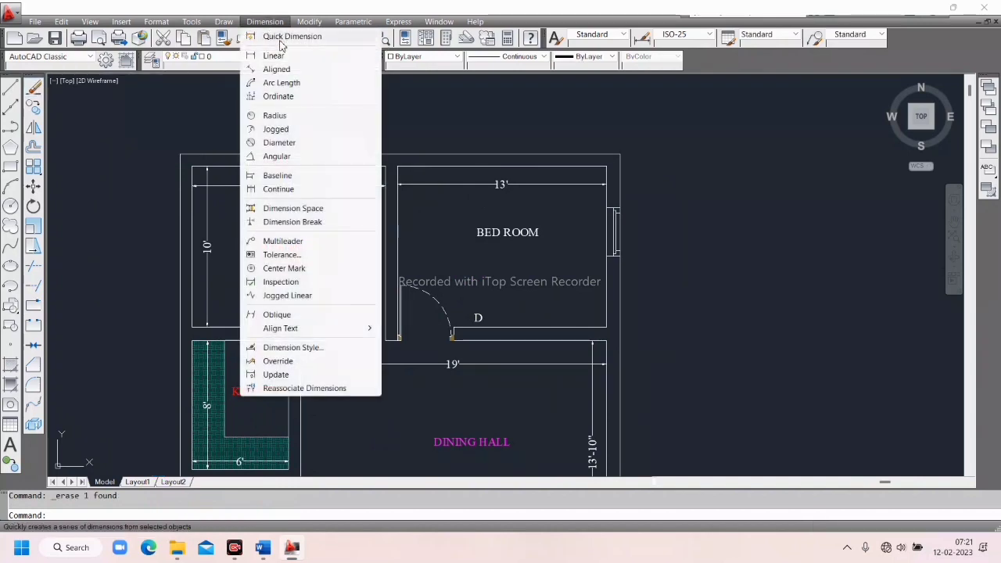
pyautogui.click(283, 37)
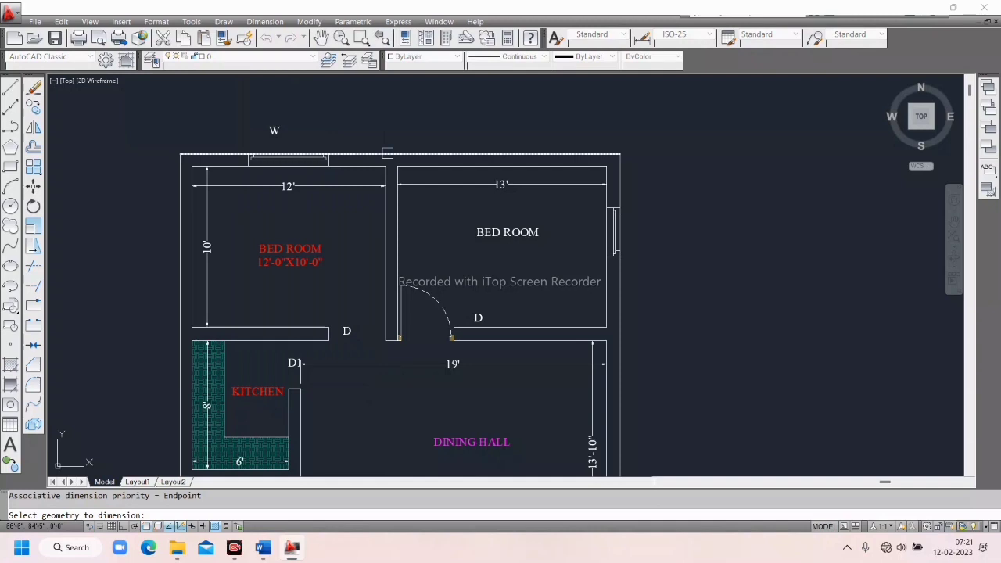
pyautogui.click(388, 153)
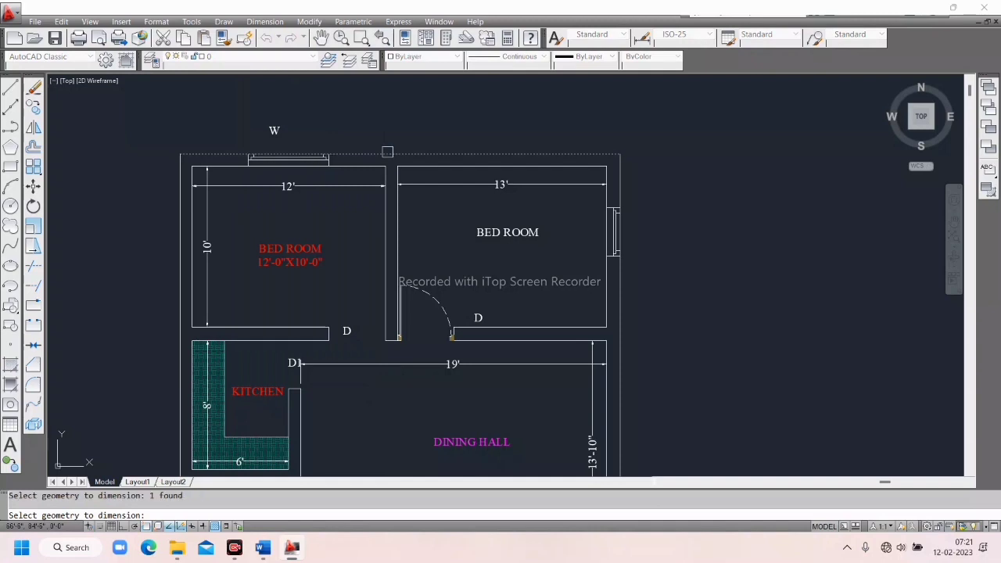
pyautogui.press('Return')
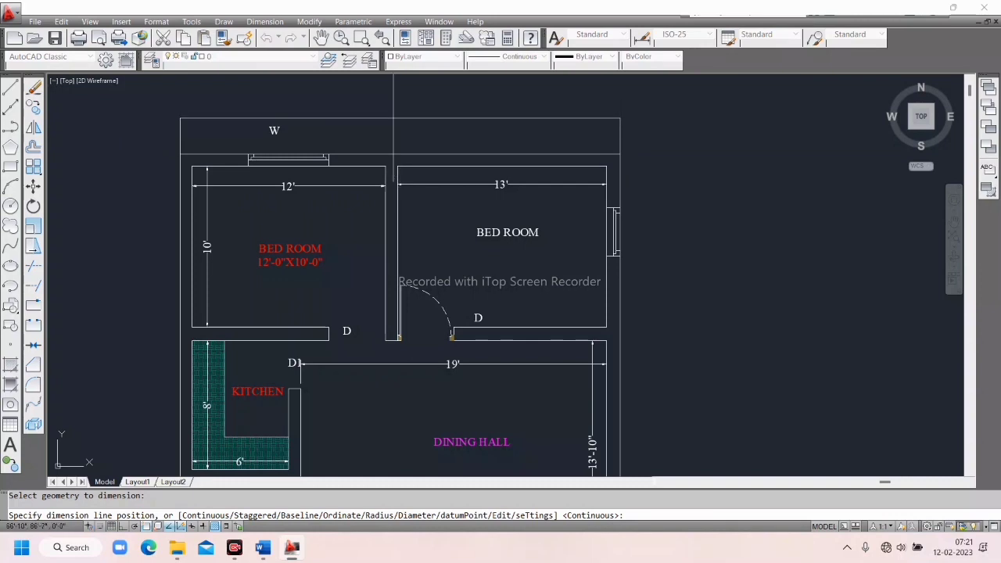
pyautogui.click(394, 121)
pyautogui.press('Escape')
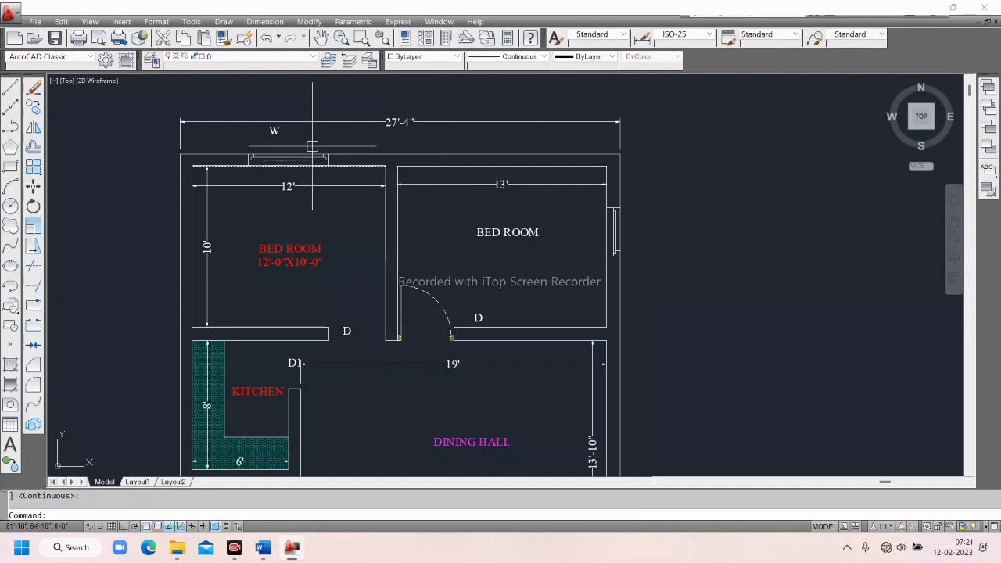
# Add a quick dimension for the full length of the left outer wall, placed outside the plan
pyautogui.scroll(-4, 312, 146)
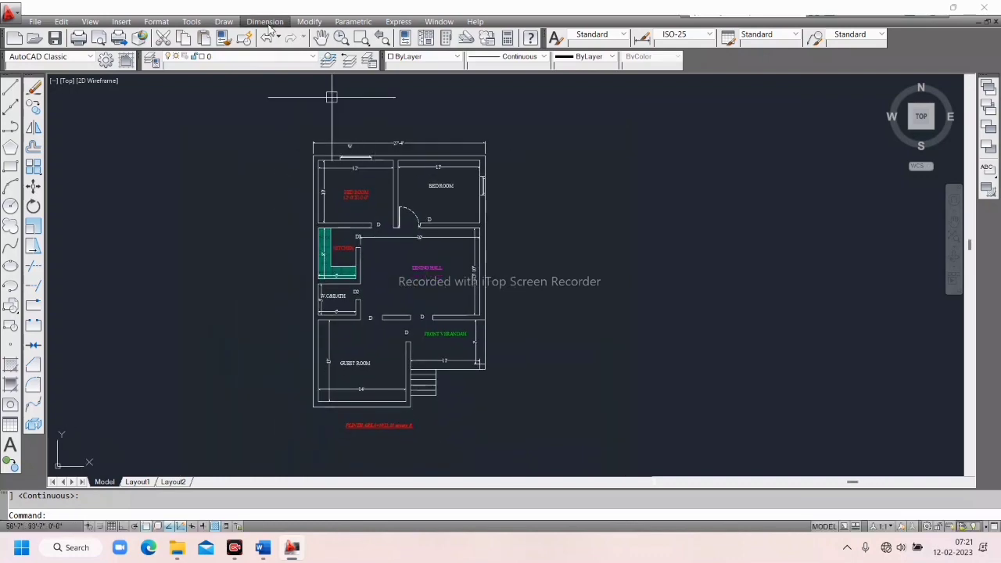
pyautogui.click(265, 21)
pyautogui.click(281, 36)
pyautogui.scroll(4, 307, 262)
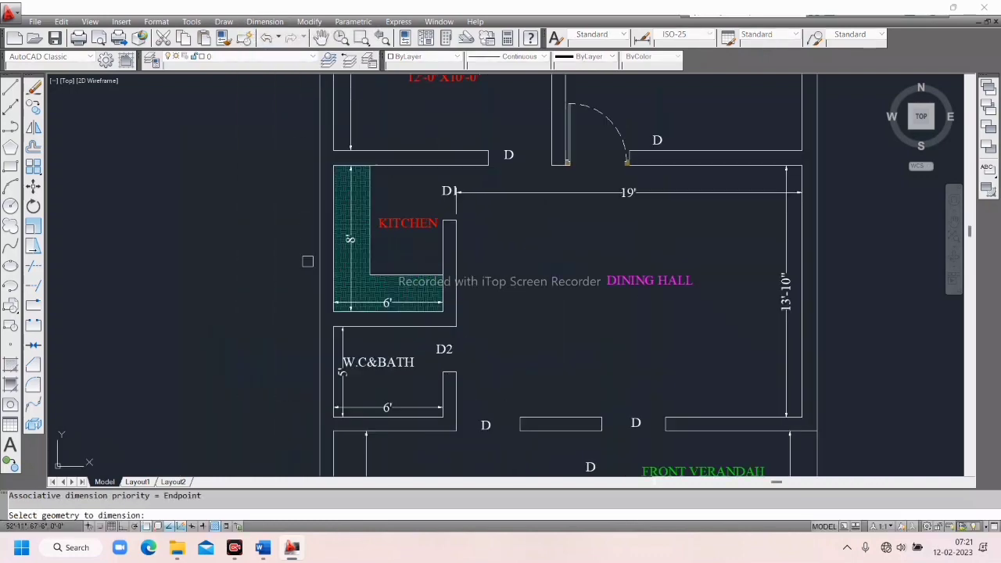
pyautogui.click(319, 236)
pyautogui.press('Return')
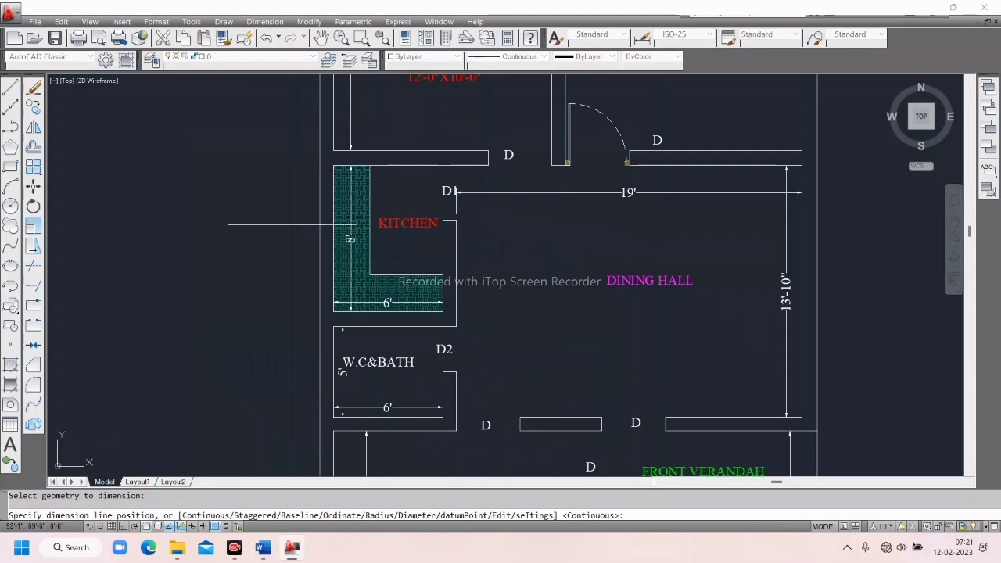
pyautogui.click(259, 338)
pyautogui.scroll(5, 259, 338)
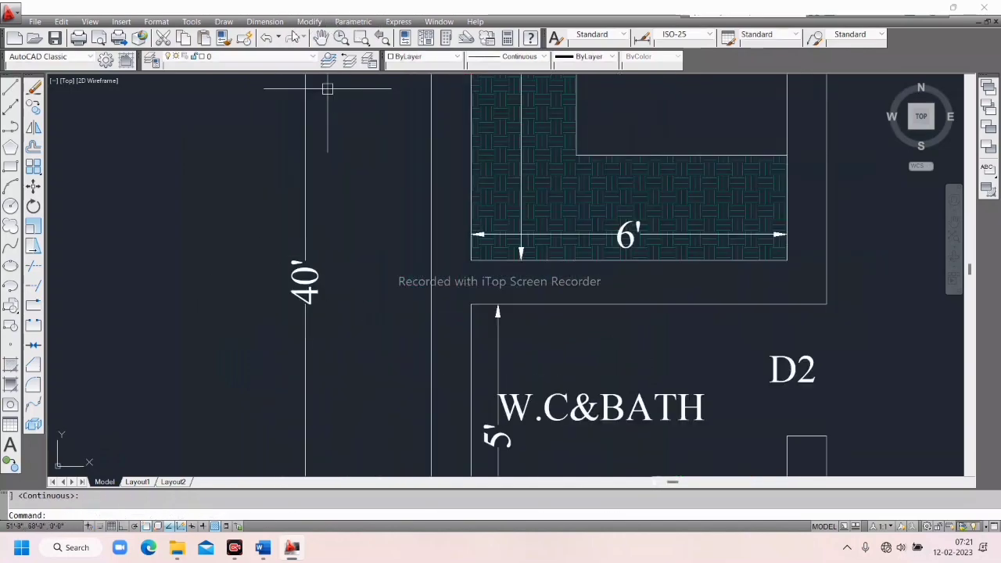
# Add a linear dimension between the top outer wall's two end corners, placed above the existing overall width dimension
pyautogui.click(267, 22)
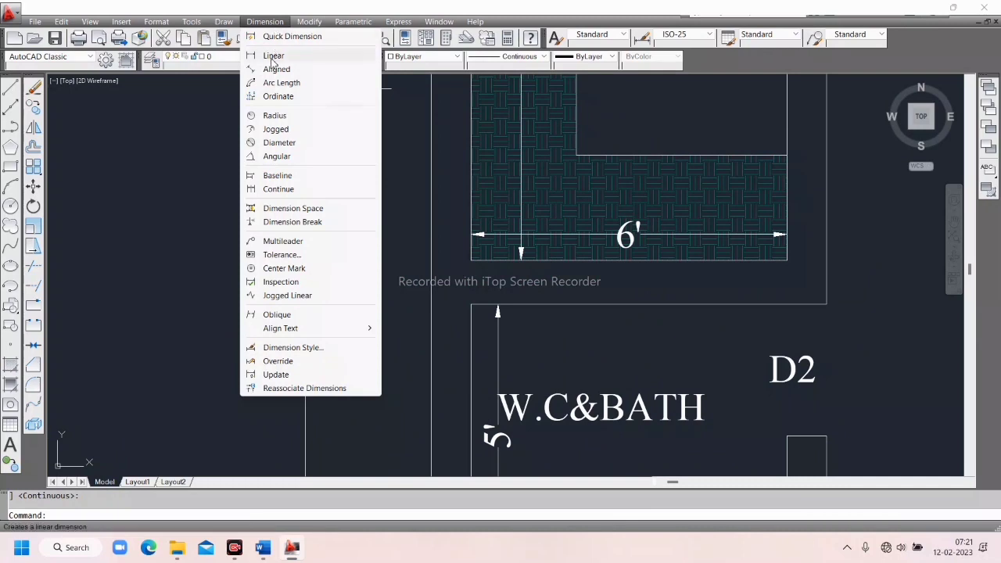
pyautogui.click(272, 57)
pyautogui.scroll(-5, 327, 280)
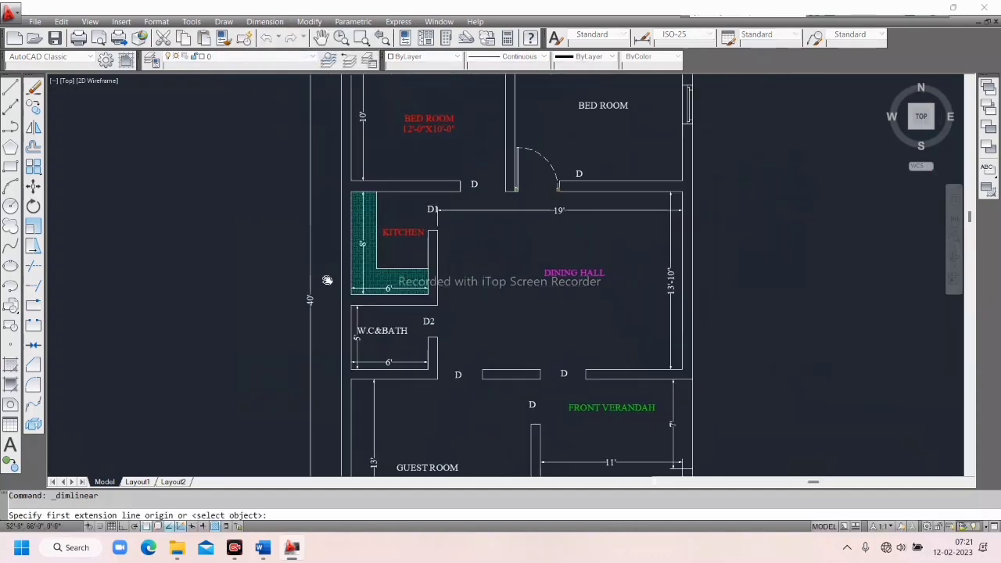
pyautogui.scroll(-4, 336, 278)
pyautogui.scroll(6, 364, 203)
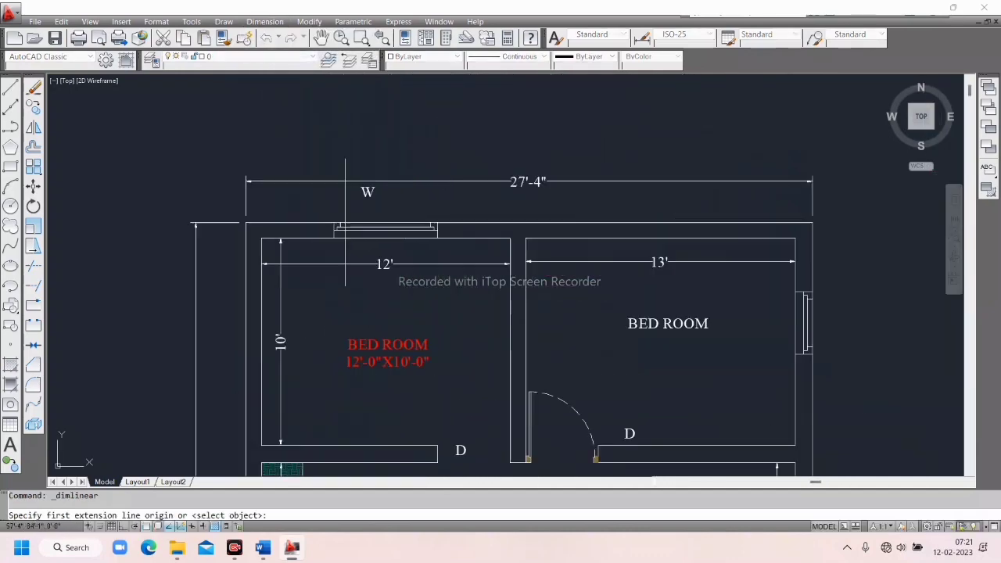
pyautogui.scroll(2, 298, 239)
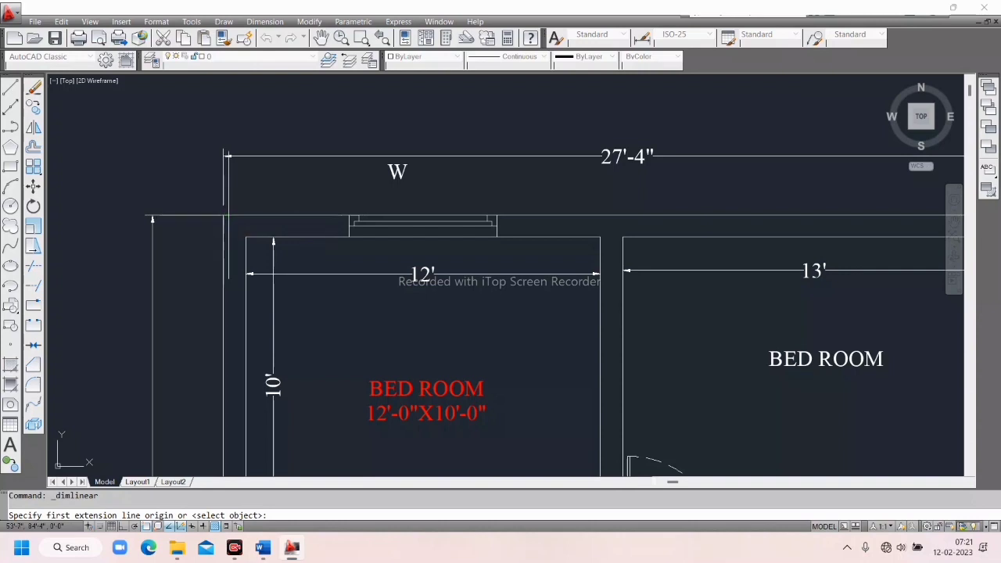
pyautogui.click(224, 216)
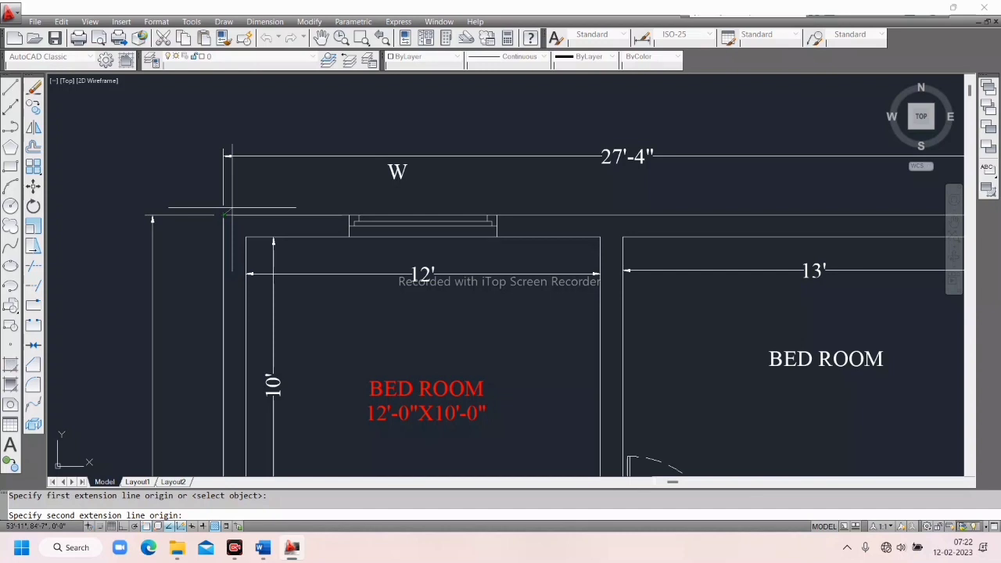
pyautogui.scroll(-4, 453, 212)
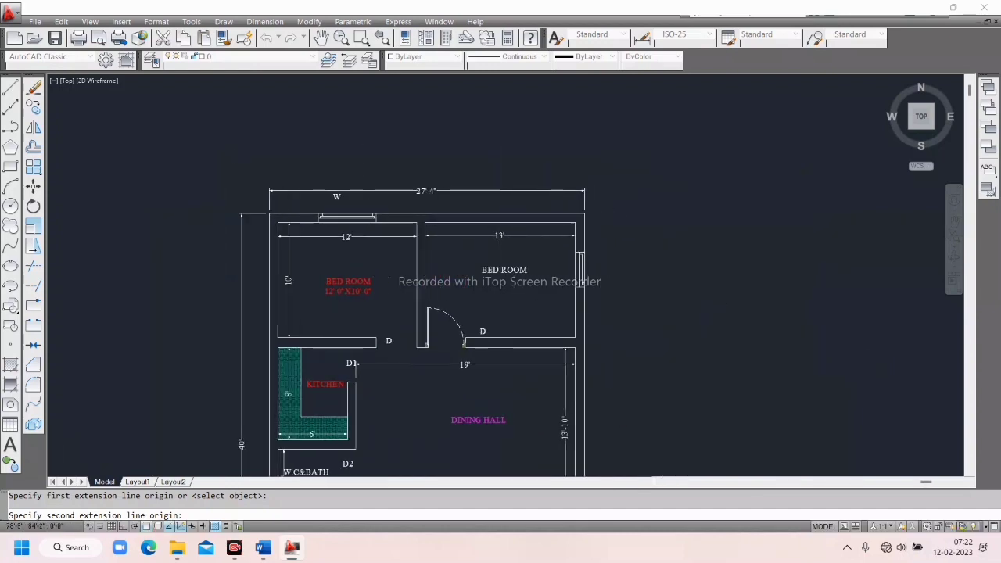
pyautogui.scroll(6, 610, 218)
pyautogui.scroll(3, 609, 218)
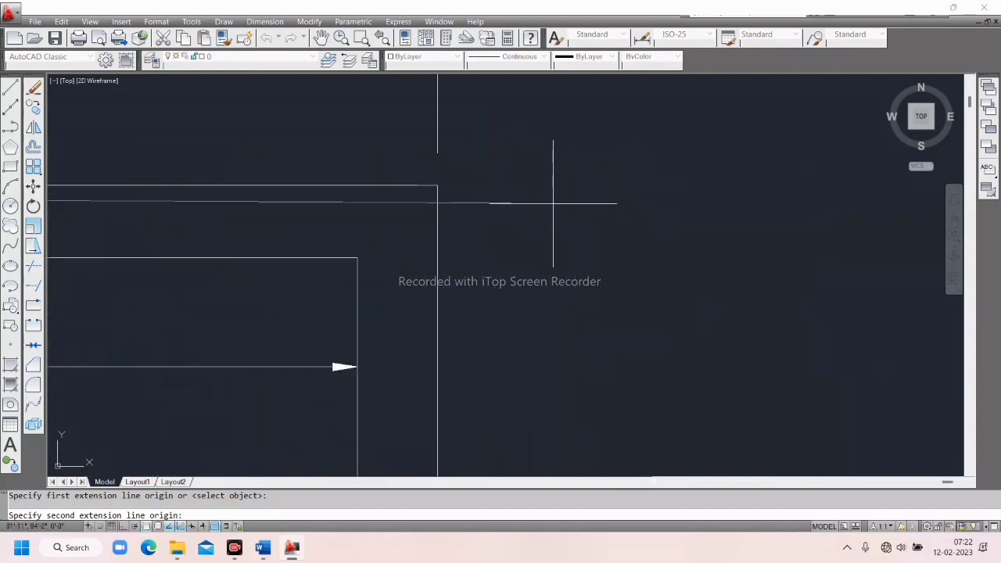
pyautogui.click(438, 185)
pyautogui.scroll(-4, 447, 163)
pyautogui.moveTo(509, 208); pyautogui.dragTo(704, 305, button='middle')
pyautogui.scroll(-5, 416, 156)
pyautogui.moveTo(503, 213); pyautogui.dragTo(596, 278, button='middle')
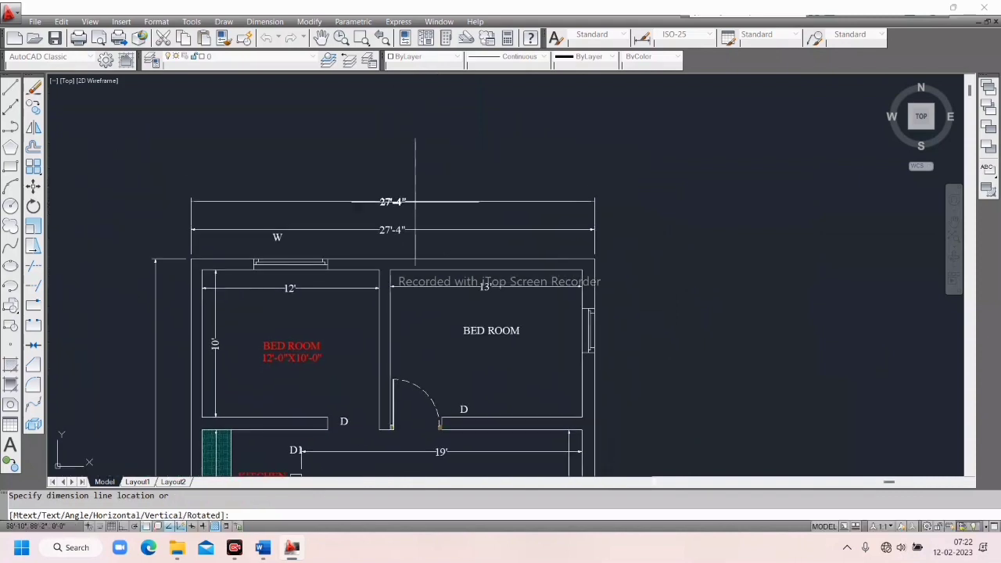
pyautogui.click(416, 202)
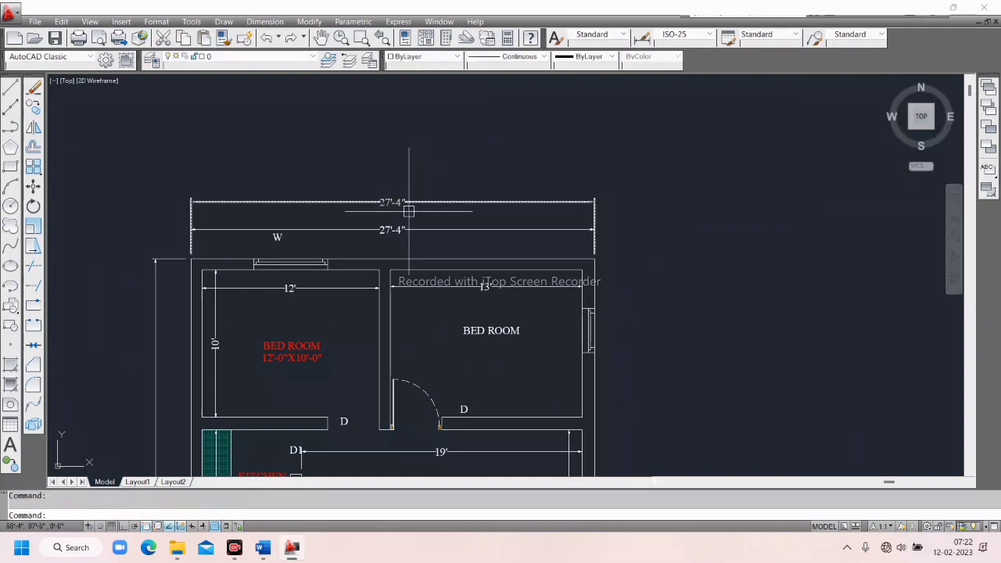
pyautogui.scroll(3, 391, 226)
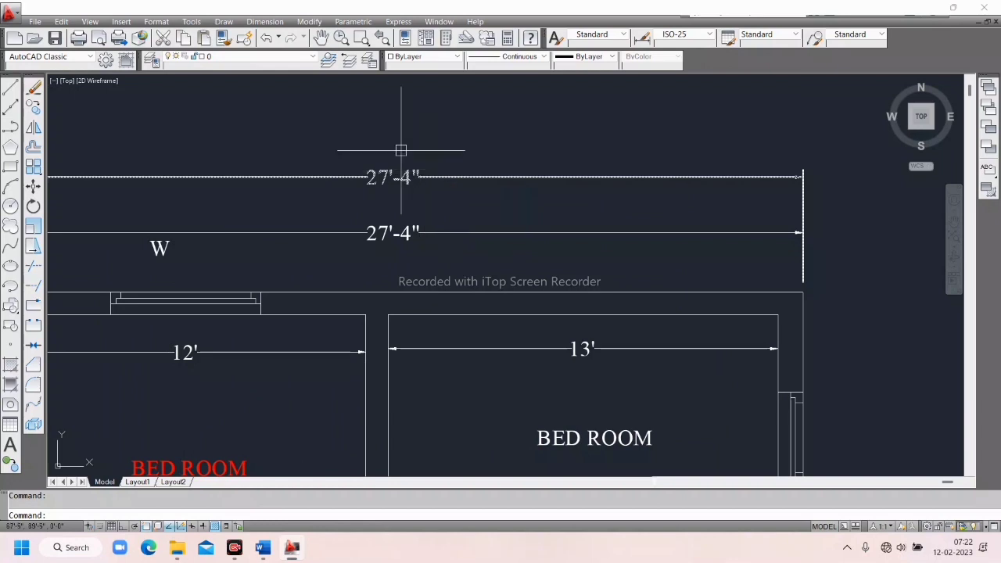
pyautogui.click(266, 22)
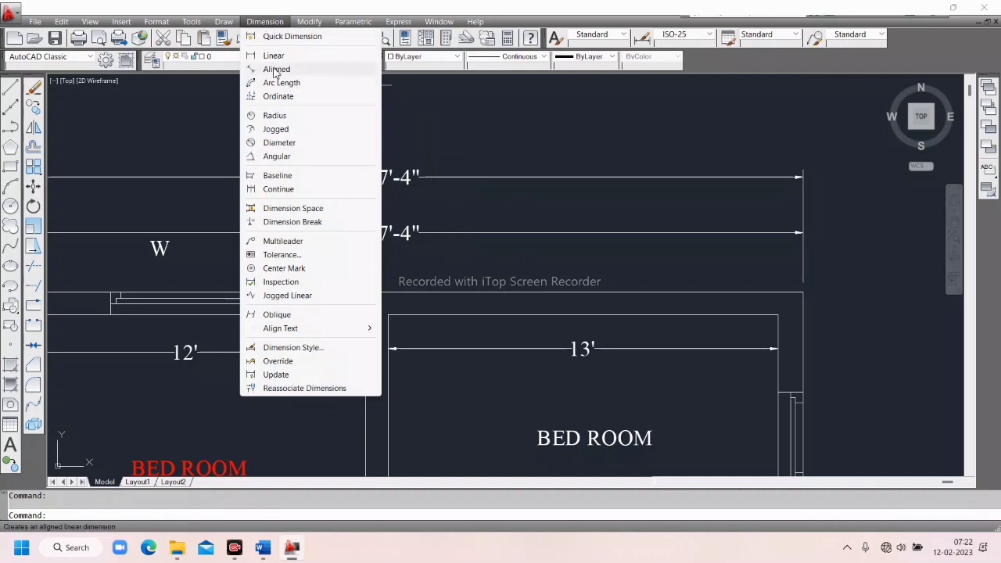
pyautogui.click(397, 114)
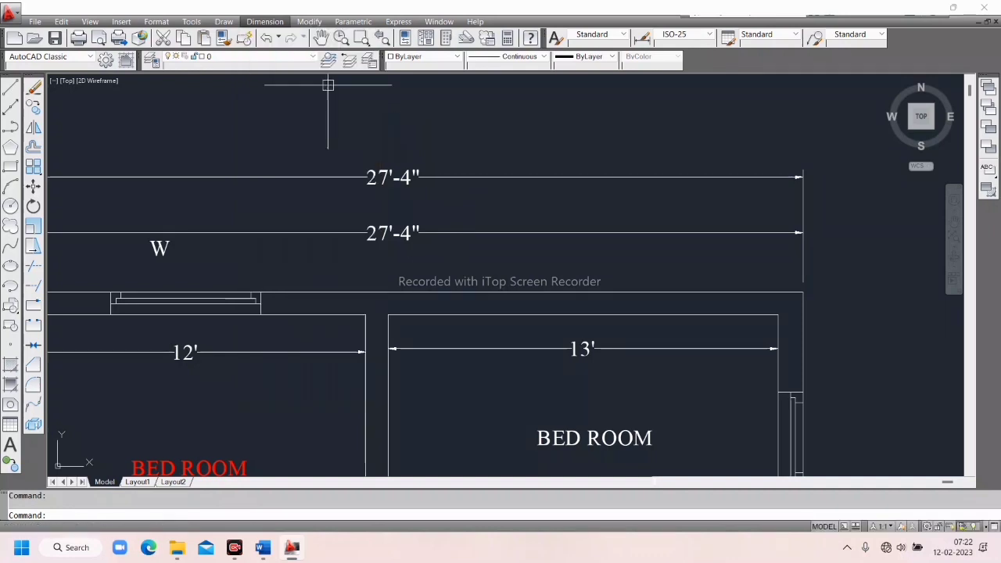
pyautogui.click(396, 125)
# Draw a closed right triangle in the empty space beyond the house plan, about 26' tall and 34' wide, with orthogonal legs
pyautogui.scroll(-6, 156, 117)
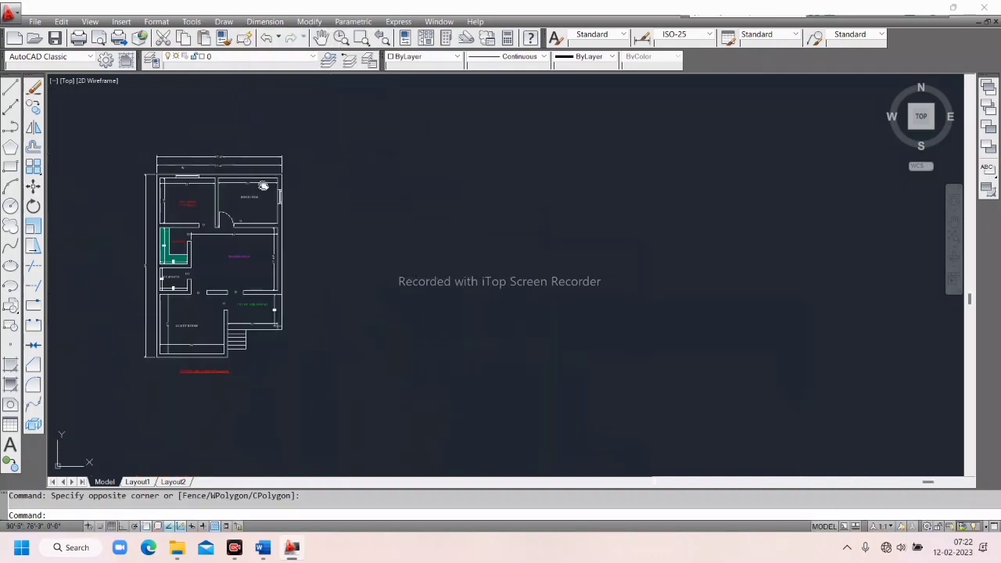
pyautogui.click(11, 89)
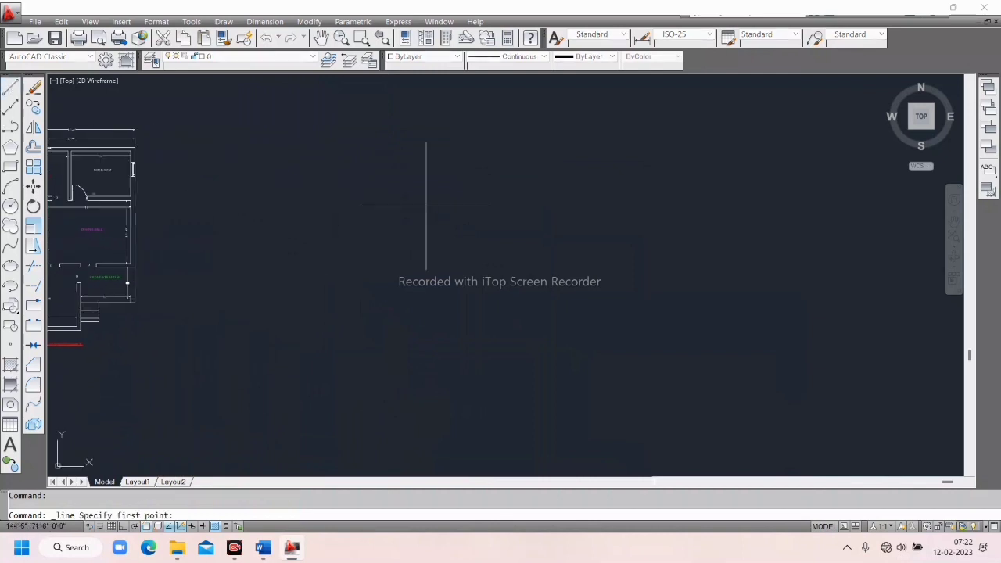
pyautogui.scroll(-3, 421, 206)
pyautogui.moveTo(257, 211); pyautogui.dragTo(257, 185, button='middle')
pyautogui.scroll(4, 382, 255)
pyautogui.moveTo(382, 255); pyautogui.dragTo(375, 245, button='middle')
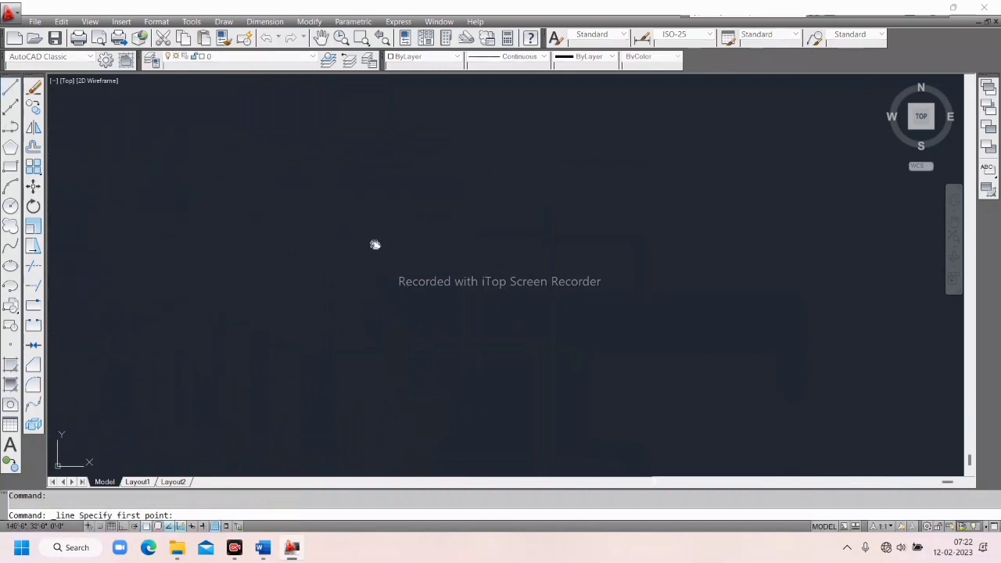
pyautogui.click(401, 129)
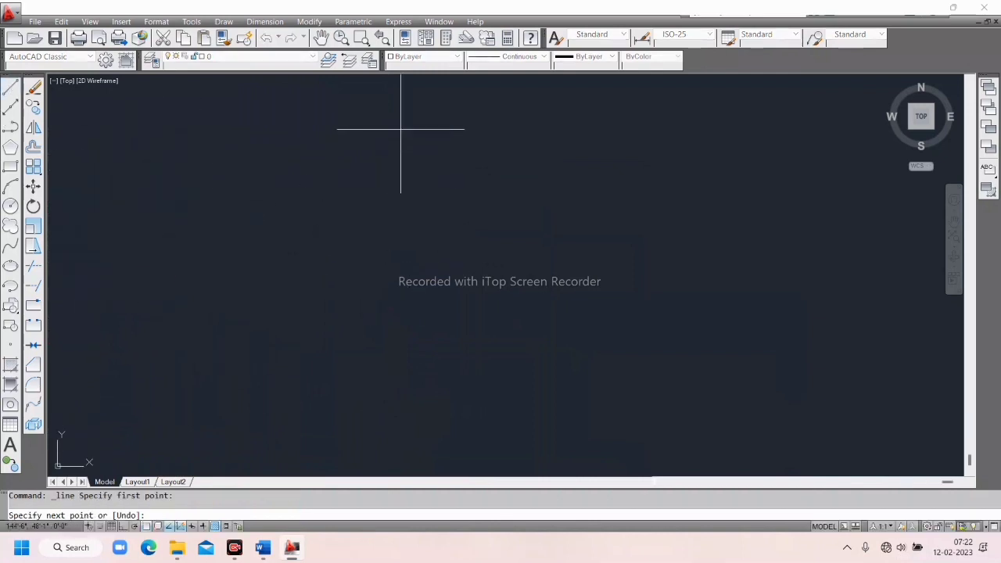
pyautogui.press('F8')
pyautogui.click(401, 343)
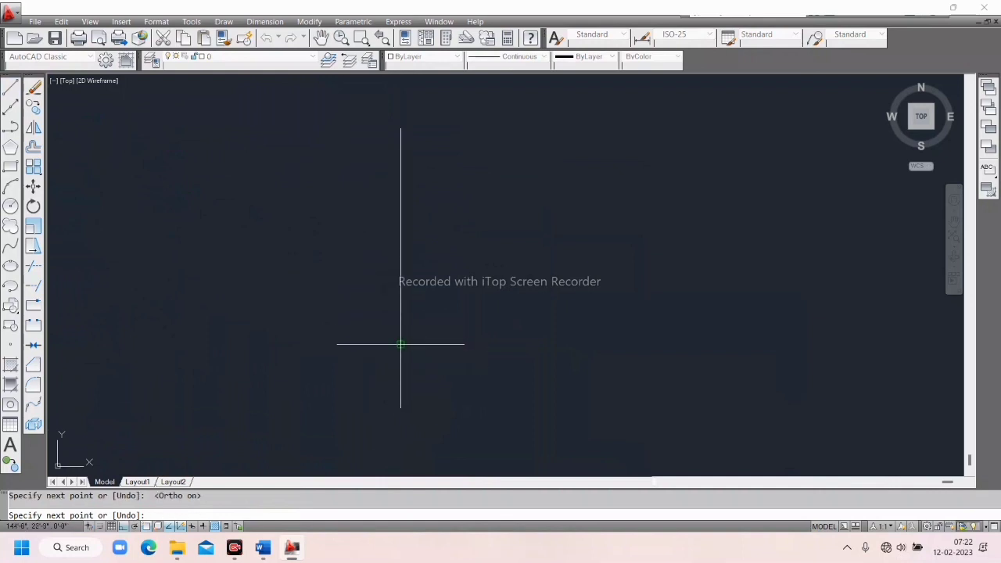
pyautogui.click(682, 338)
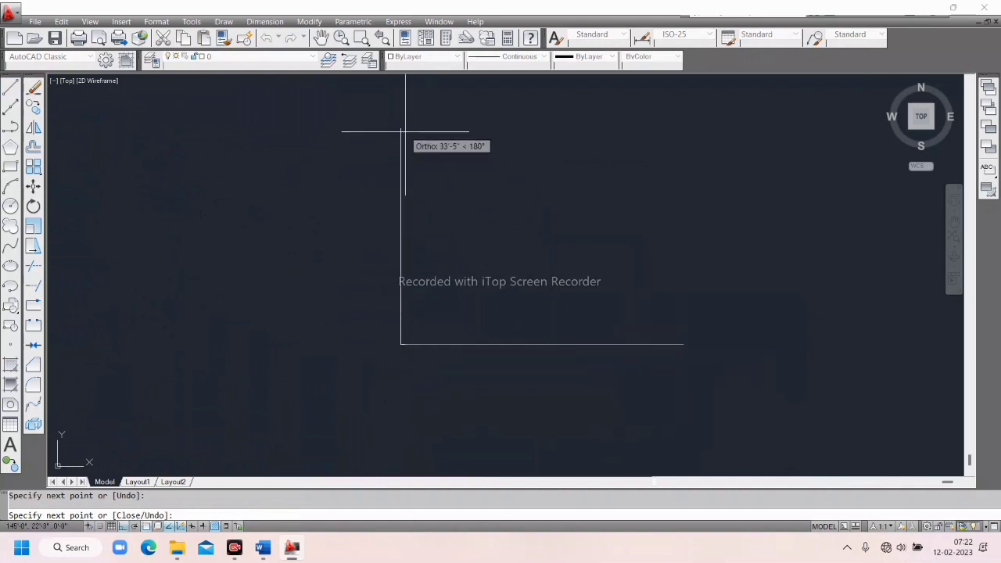
pyautogui.click(400, 129)
pyautogui.rightClick(401, 129)
pyautogui.click(411, 133)
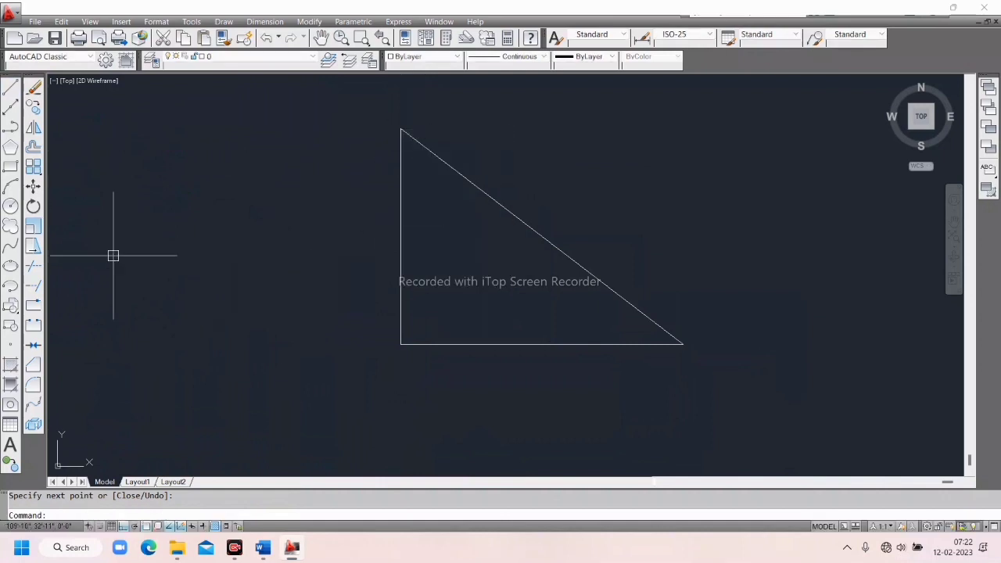
# Draw a freehand-sized horizontal rectangle to the left of the triangle, with its lower edge nearly level with the triangle's base
pyautogui.click(10, 166)
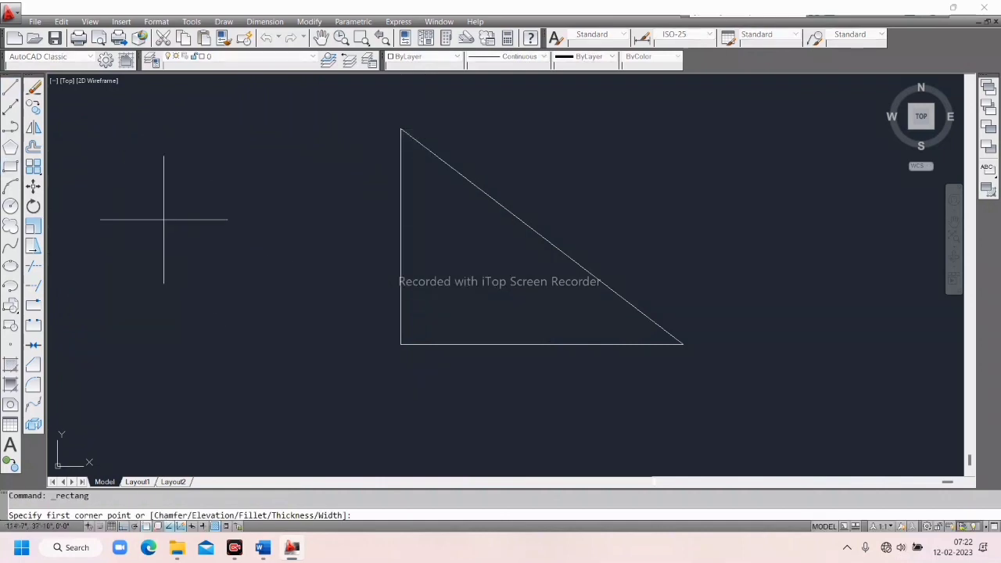
pyautogui.click(108, 196)
pyautogui.click(334, 343)
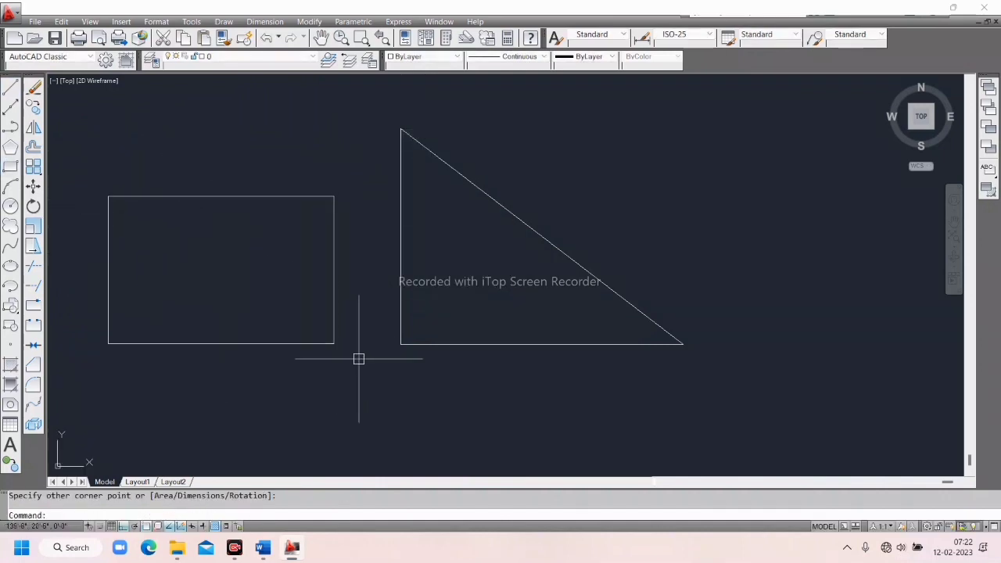
# Add a quick dimension for the triangle's vertical leg, placed just outside its left side
pyautogui.click(274, 23)
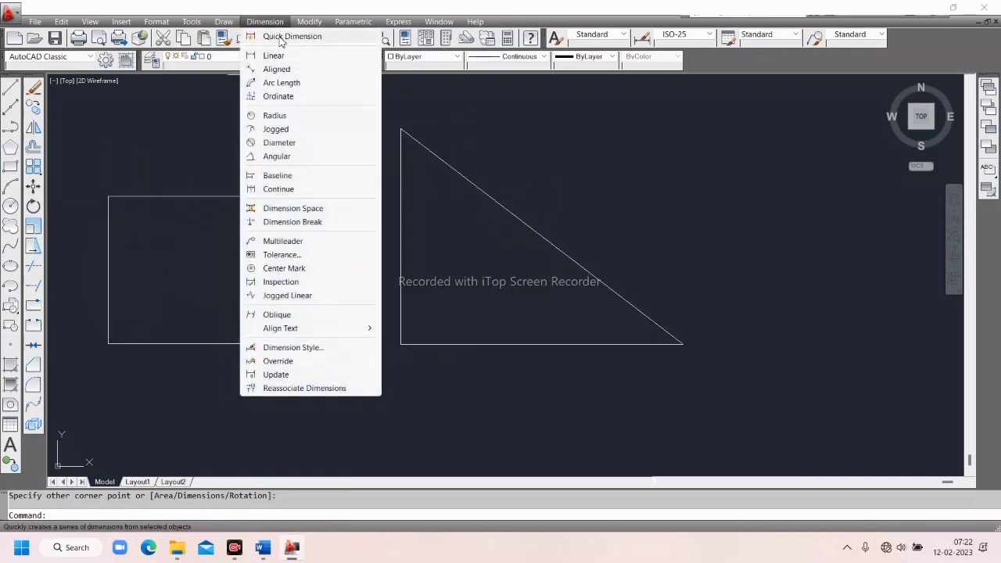
pyautogui.click(272, 37)
pyautogui.click(401, 228)
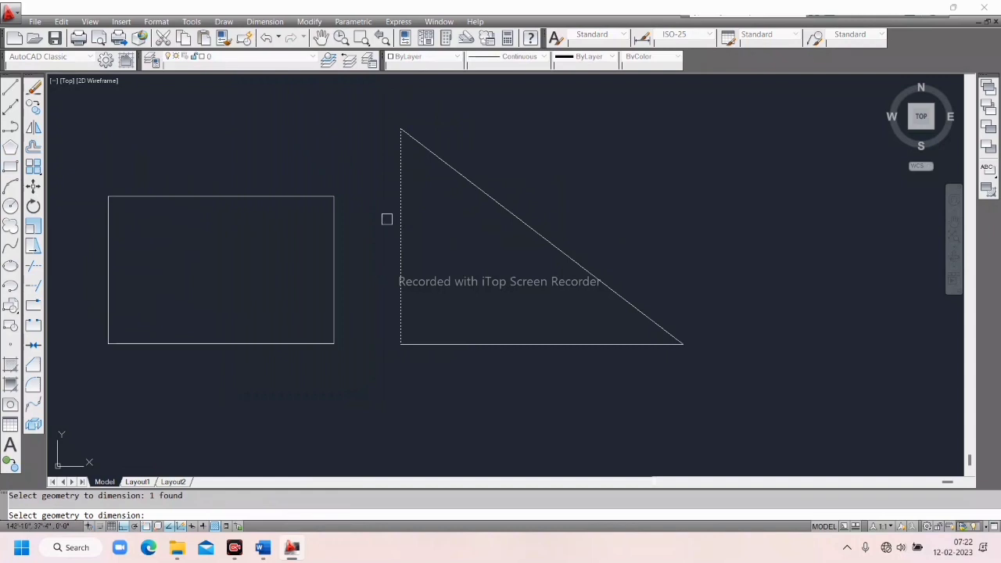
pyautogui.press('Return')
pyautogui.click(381, 274)
pyautogui.scroll(2, 384, 272)
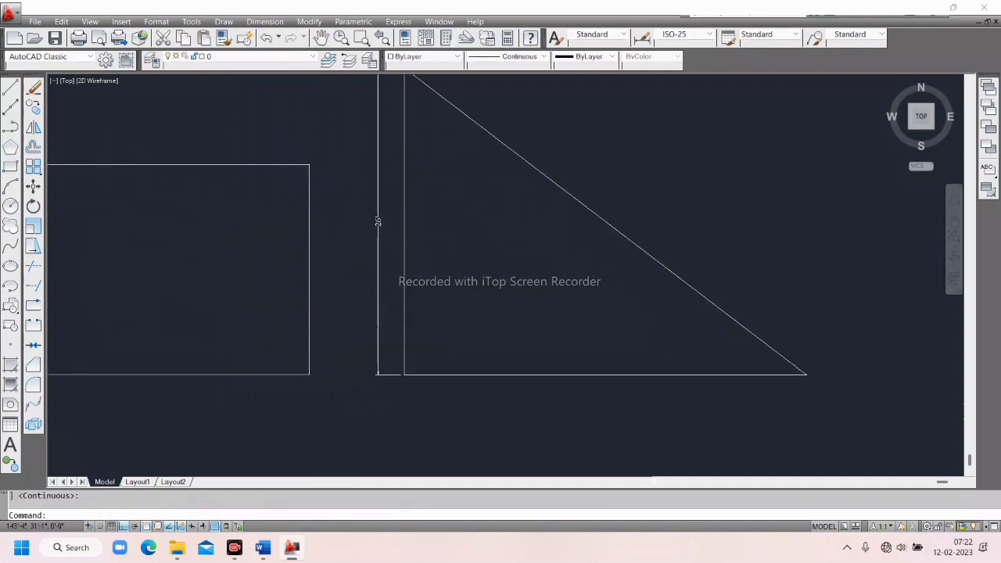
pyautogui.scroll(2, 388, 266)
pyautogui.scroll(-4, 345, 227)
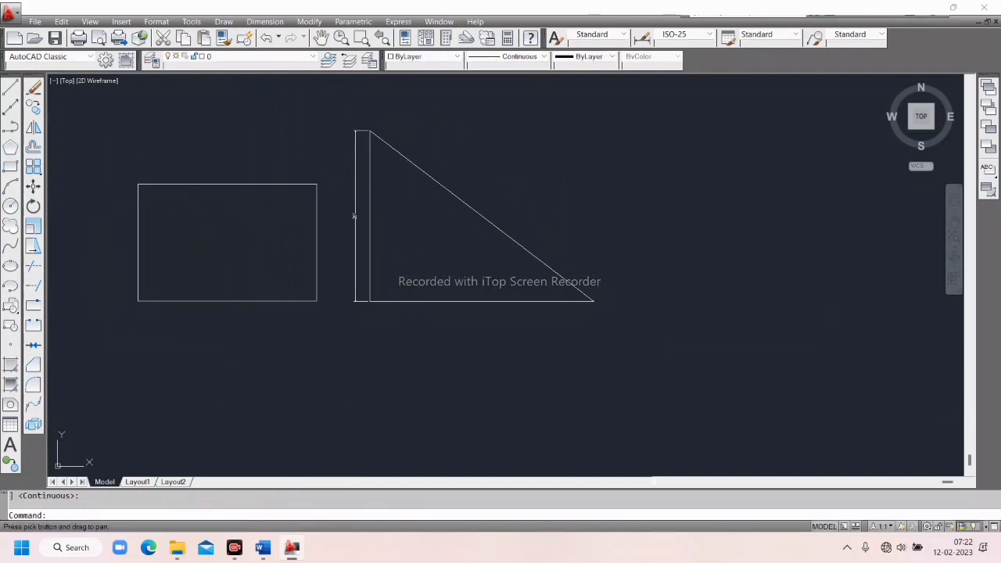
# Add a quick dimension for the triangle's horizontal base, placed just below it
pyautogui.rightClick(427, 225)
pyautogui.click(438, 236)
pyautogui.click(438, 302)
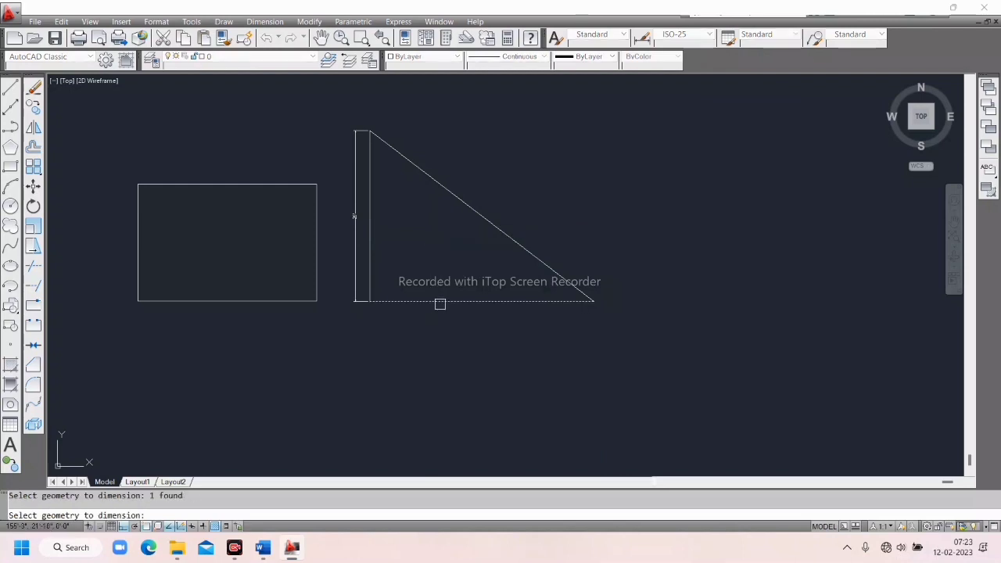
pyautogui.press('Return')
pyautogui.click(548, 321)
# Try to dimension the triangle's sloping side with a quick dimension placed above it
pyautogui.rightClick(527, 163)
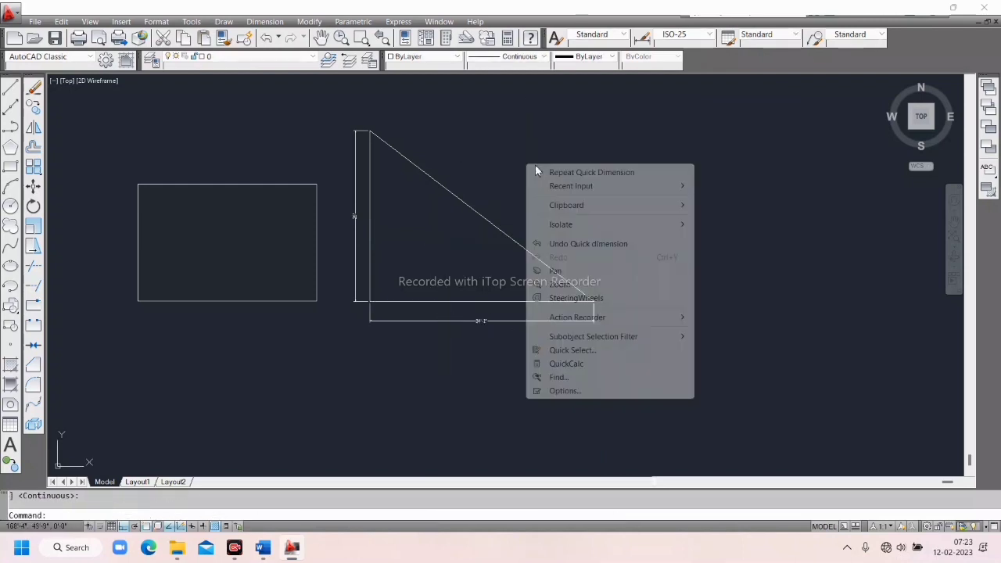
pyautogui.click(554, 172)
pyautogui.click(472, 210)
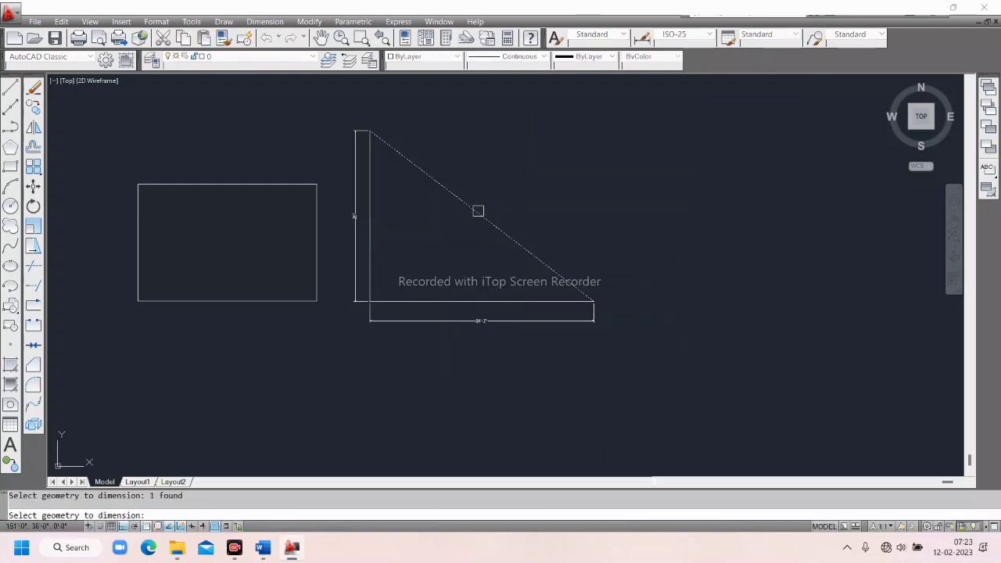
pyautogui.press('Return')
pyautogui.click(528, 133)
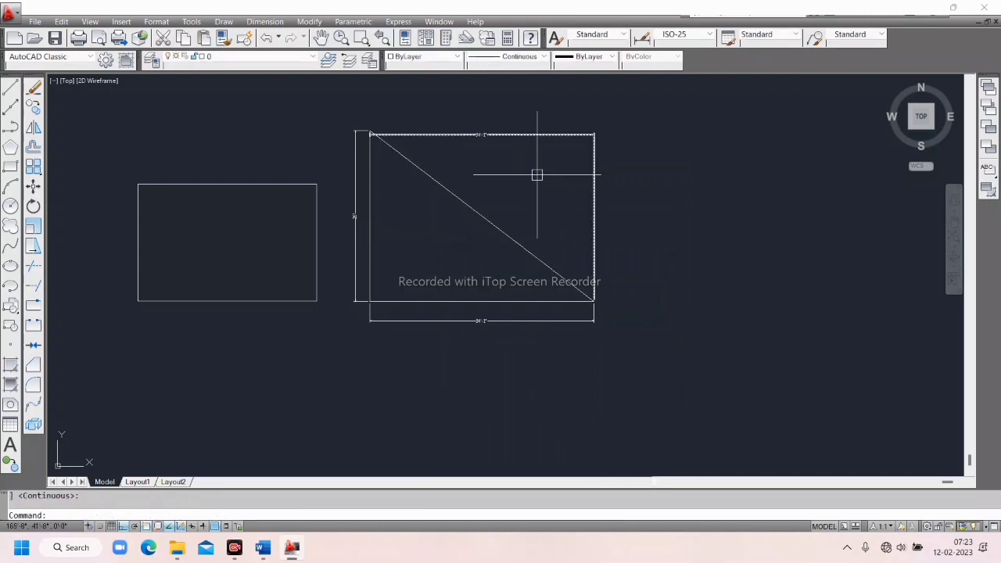
pyautogui.scroll(5, 473, 130)
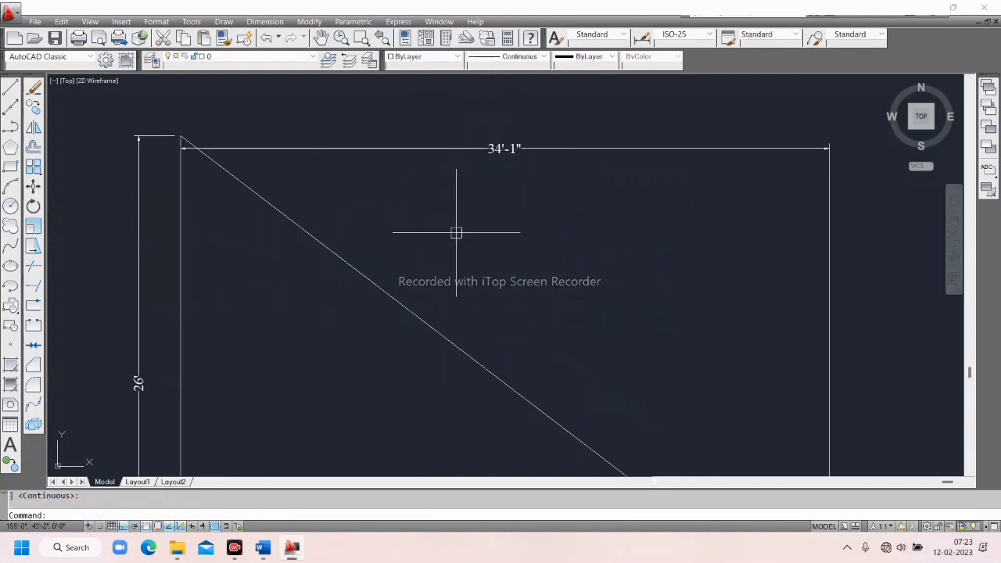
# Erase the horizontal dimension above the triangle that was made from its sloping side
pyautogui.click(486, 148)
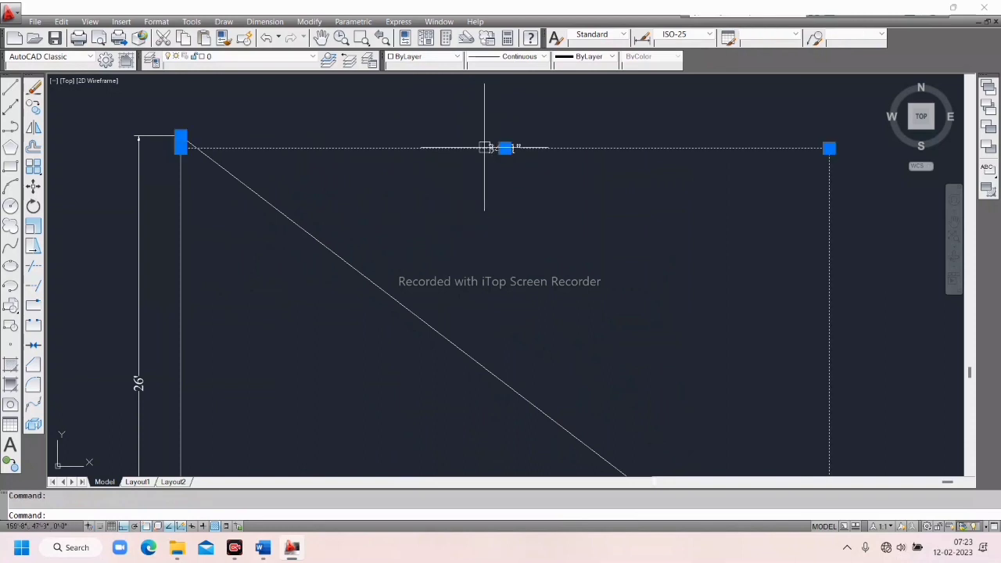
pyautogui.click(34, 88)
pyautogui.scroll(-5, 344, 195)
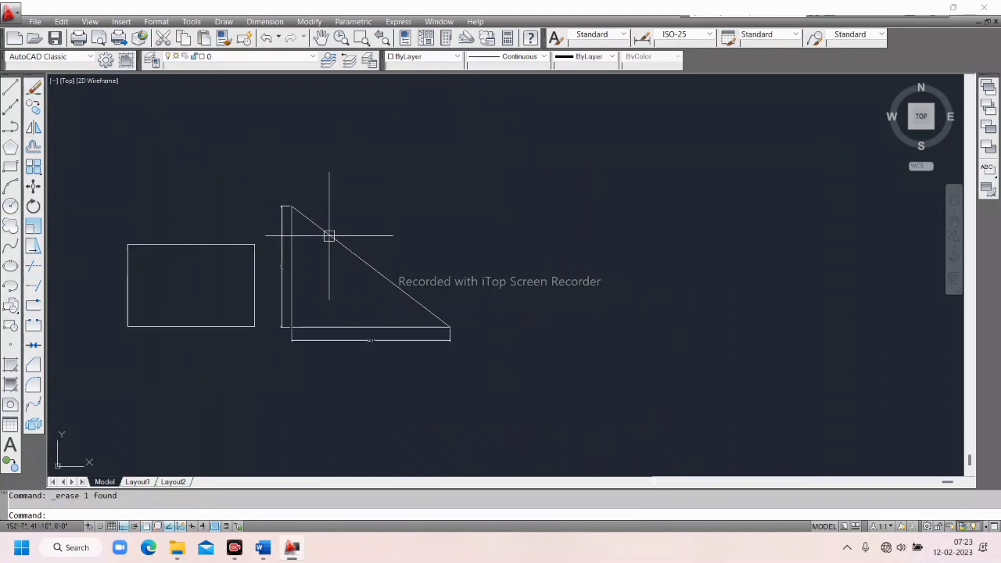
# Add an aligned dimension to the triangle's sloping side, placed parallel to it just outside the triangle
pyautogui.click(264, 22)
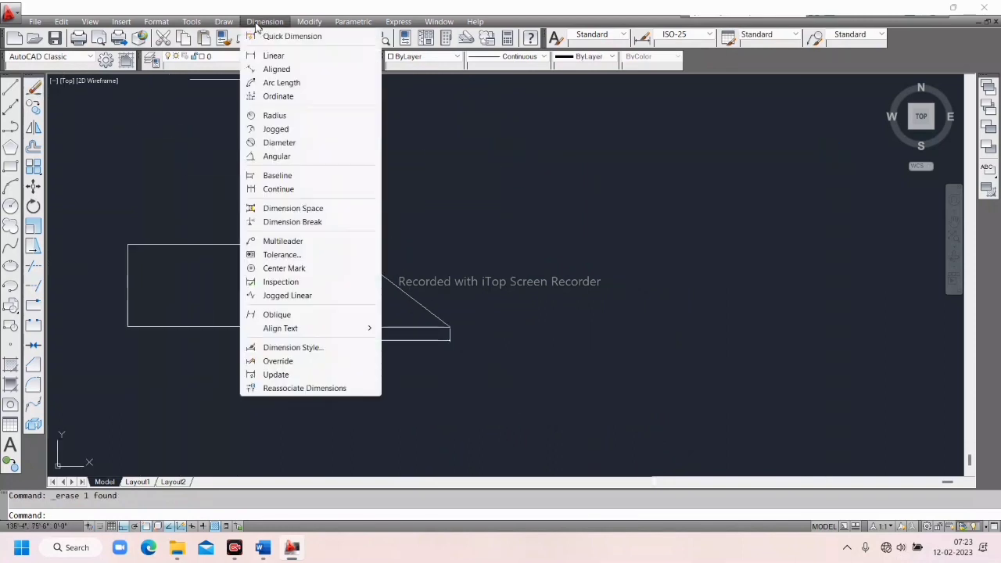
pyautogui.click(277, 70)
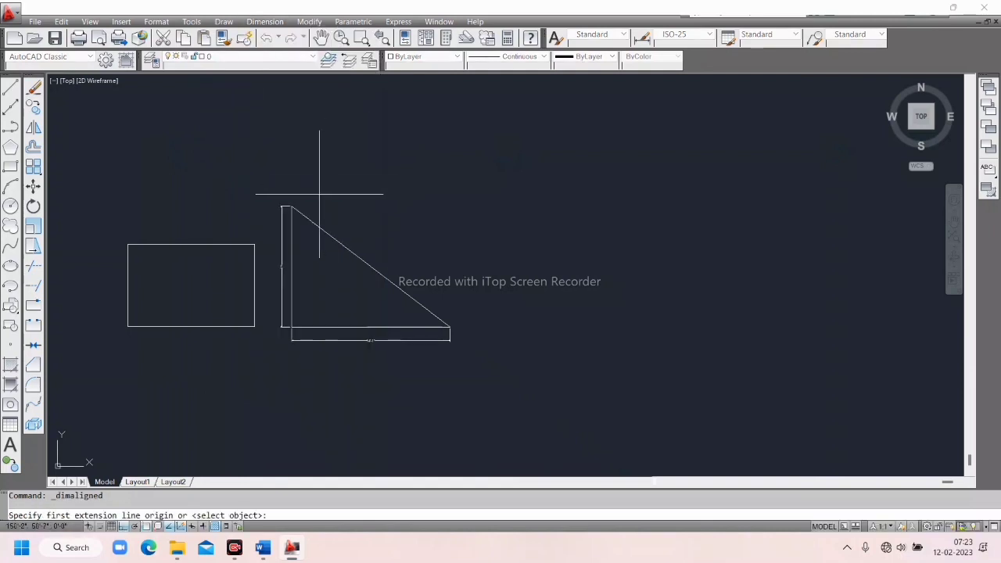
pyautogui.scroll(3, 295, 209)
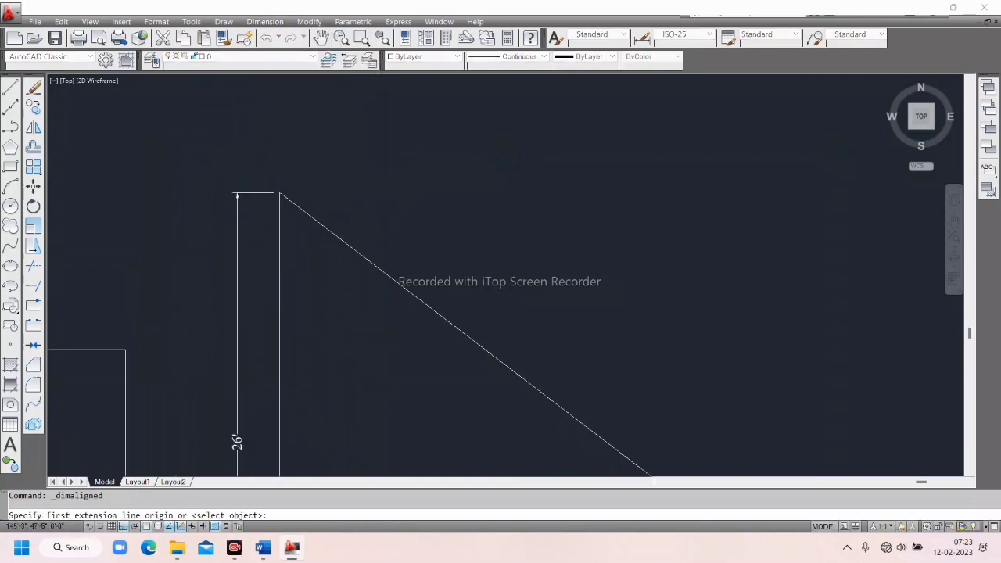
pyautogui.click(272, 188)
pyautogui.scroll(-3, 336, 221)
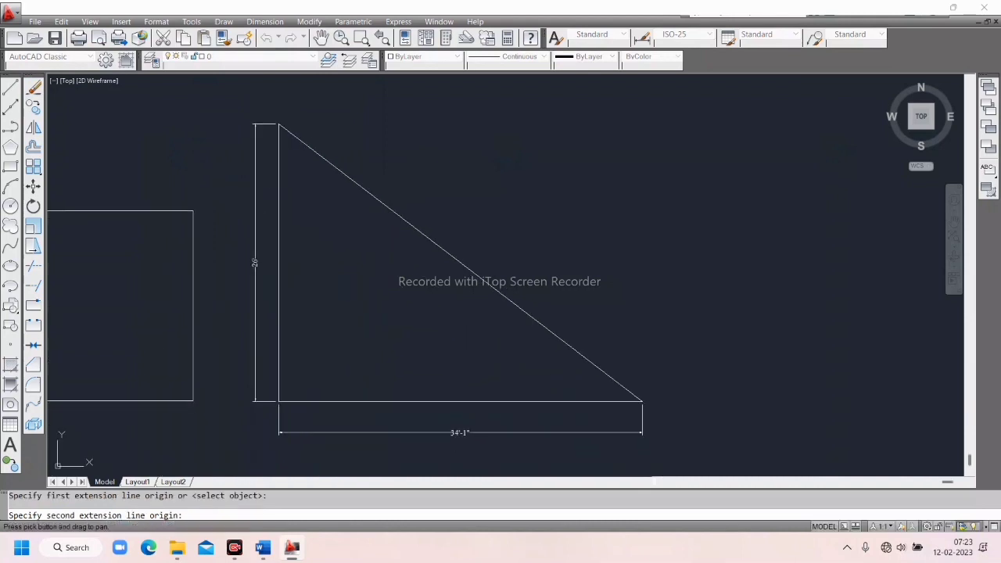
pyautogui.click(642, 402)
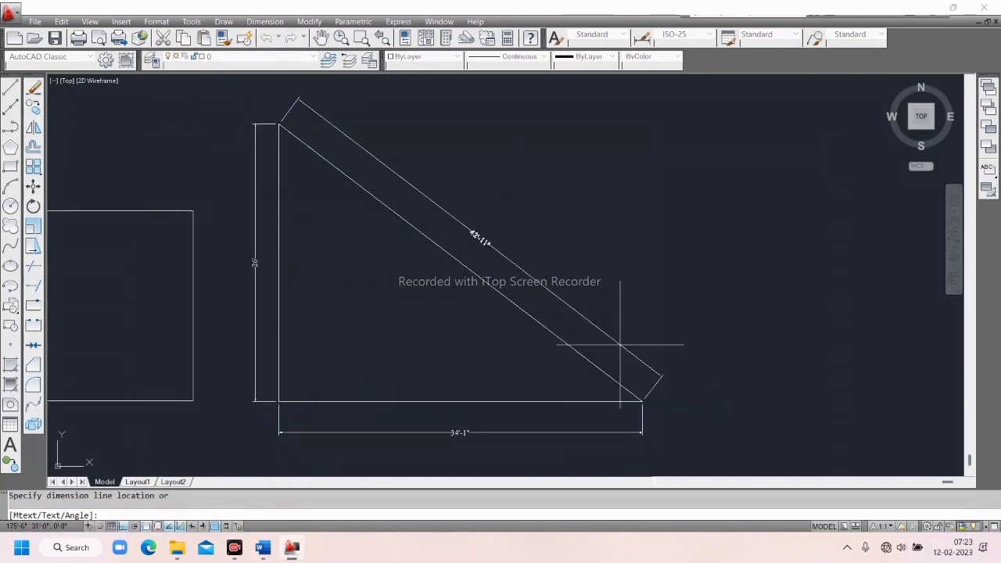
pyautogui.click(550, 284)
pyautogui.scroll(2, 469, 231)
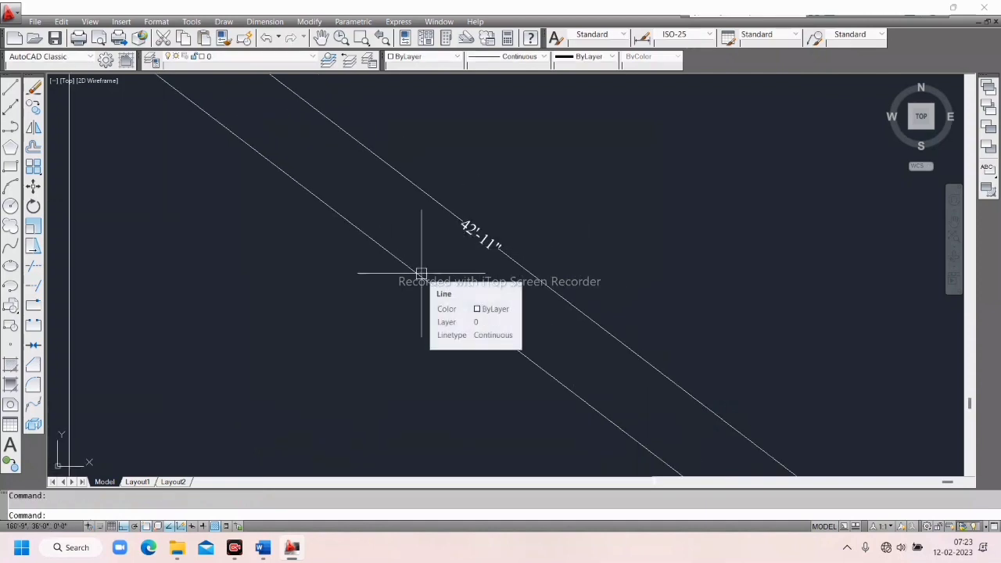
pyautogui.scroll(-2, 415, 266)
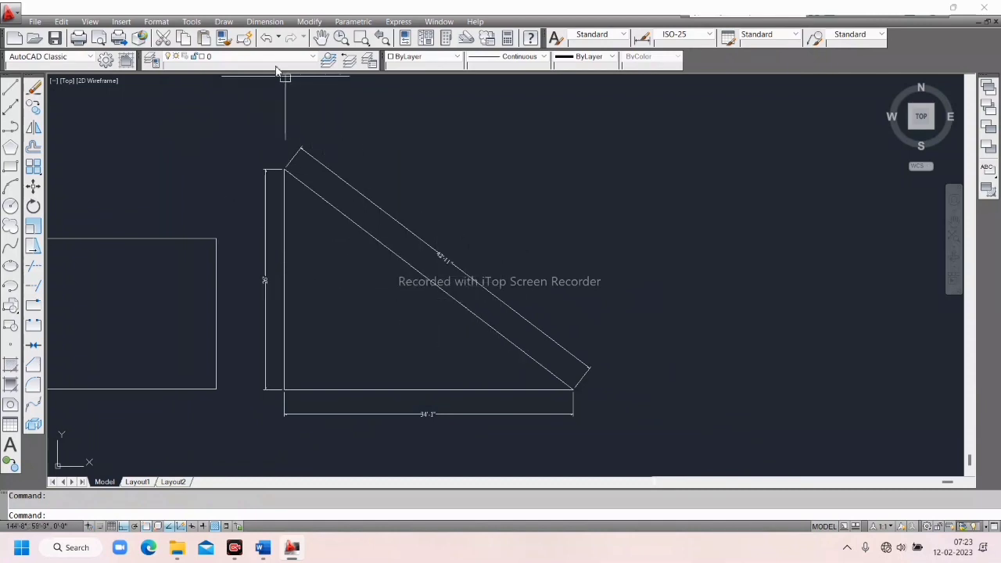
pyautogui.click(264, 21)
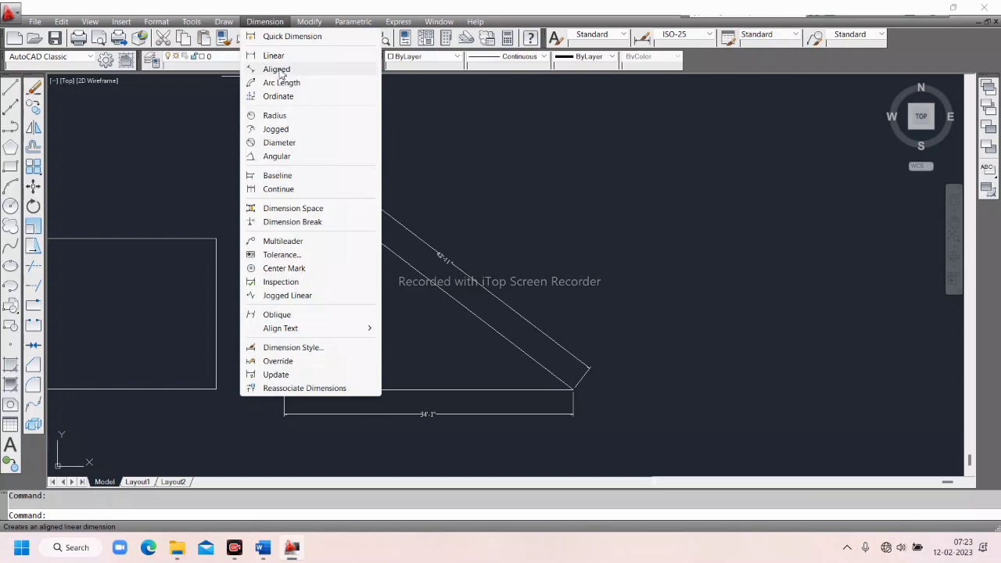
pyautogui.click(513, 166)
pyautogui.click(467, 208)
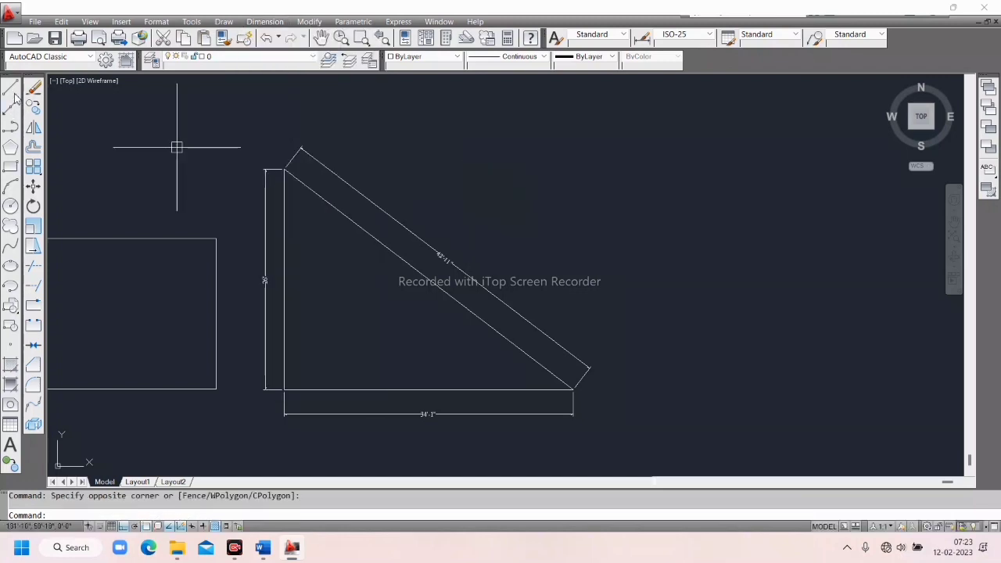
# Draw two connected sloping lines forming an open peak to the right of the triangle, the first about 19' long, with Ortho off
pyautogui.click(11, 88)
pyautogui.click(617, 278)
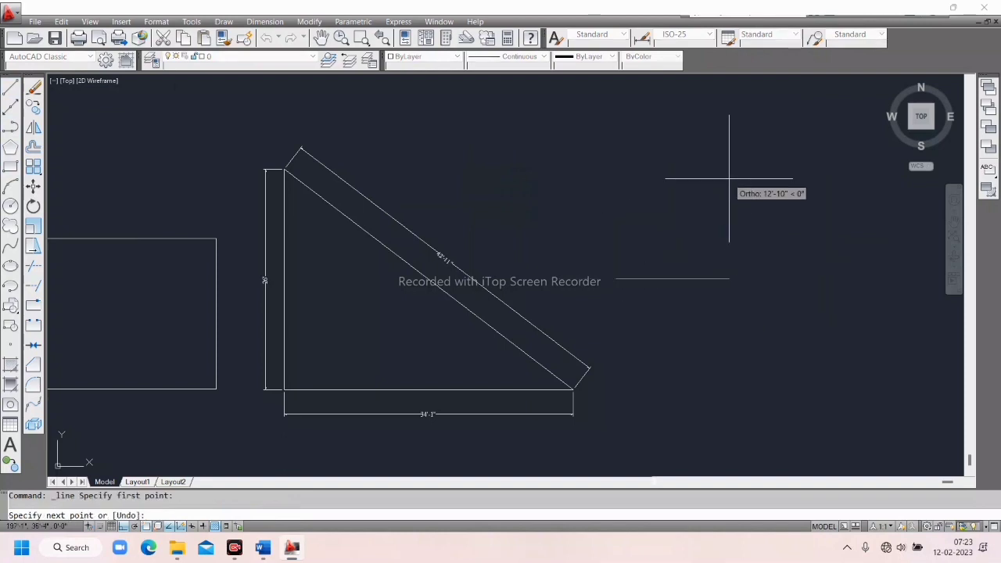
pyautogui.press('F8')
pyautogui.click(705, 146)
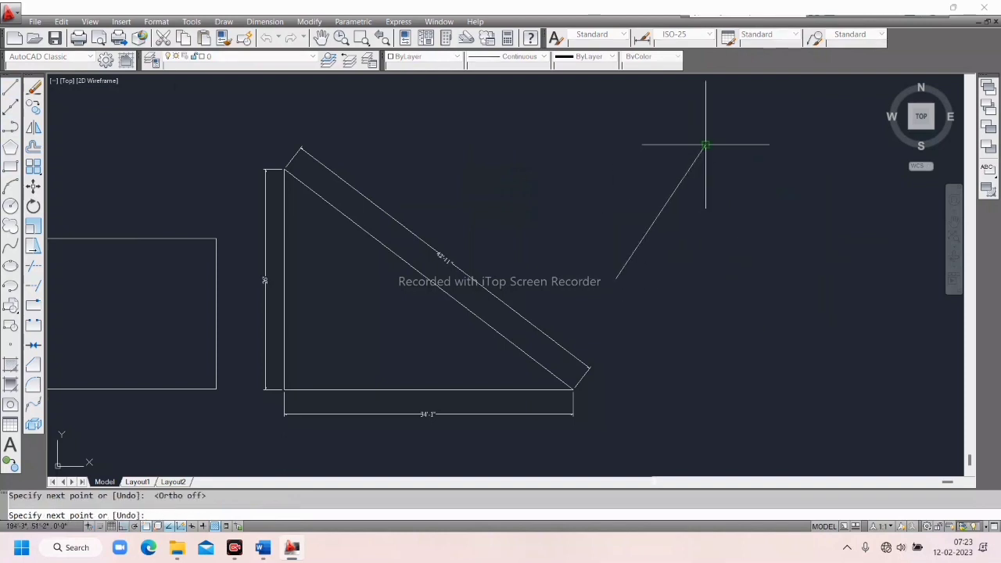
pyautogui.click(818, 266)
pyautogui.press('F8')
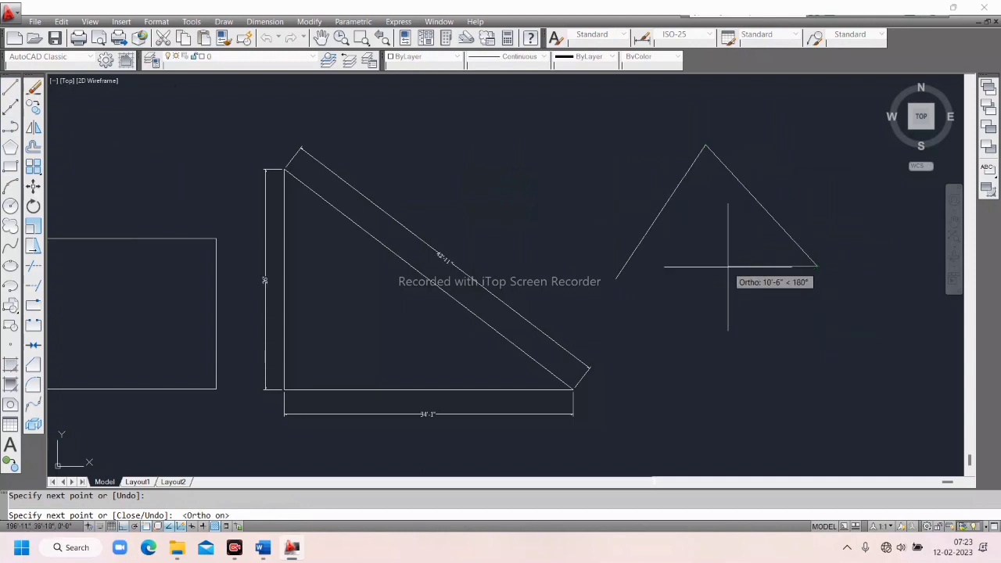
pyautogui.press('Escape')
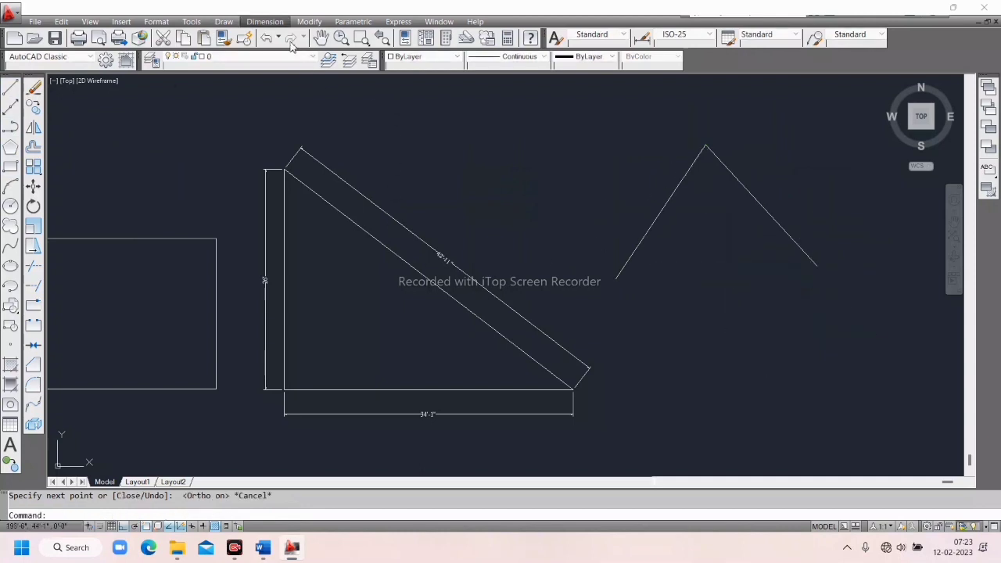
# Add an aligned dimension to the left sloping line of the open peak, placed just outside it
pyautogui.click(265, 22)
pyautogui.click(276, 69)
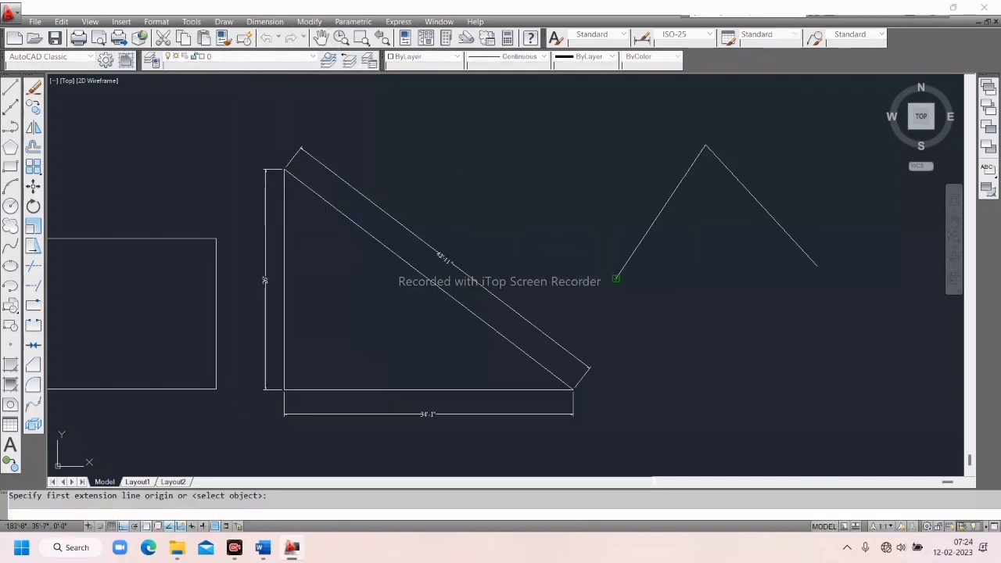
pyautogui.click(616, 276)
pyautogui.click(705, 145)
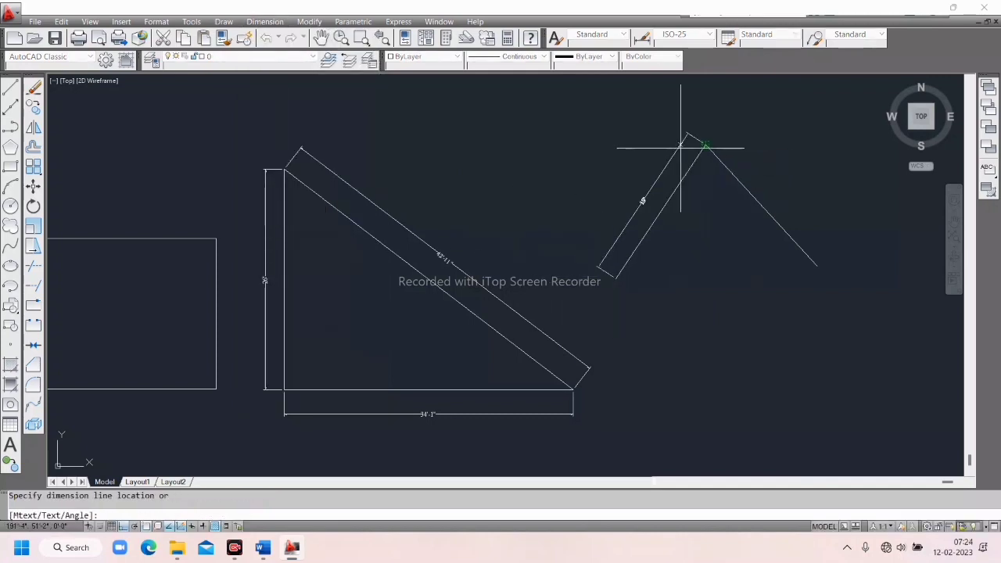
pyautogui.click(625, 192)
pyautogui.scroll(3, 625, 191)
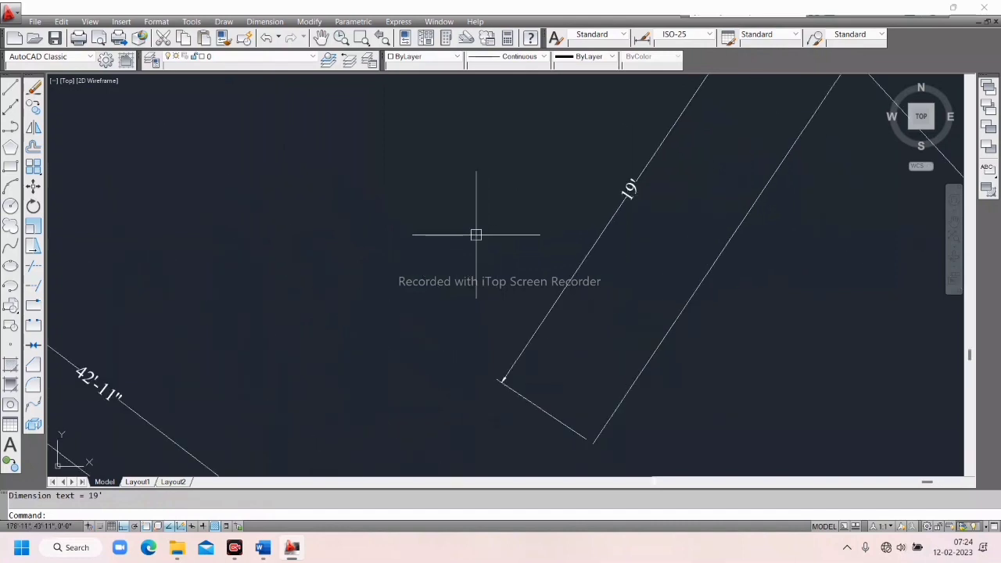
pyautogui.scroll(-1, 477, 235)
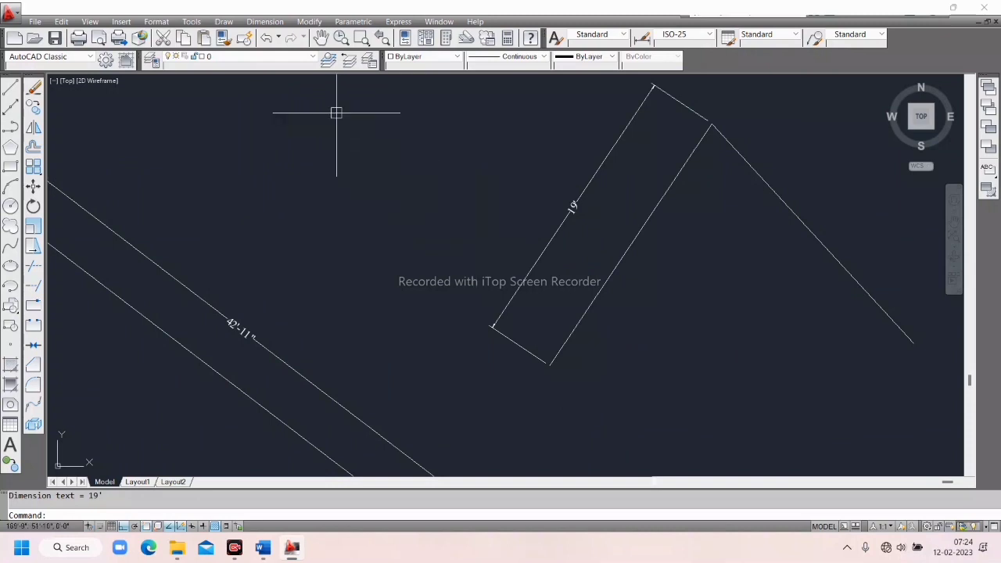
# Begin choosing another dimension type
pyautogui.click(266, 21)
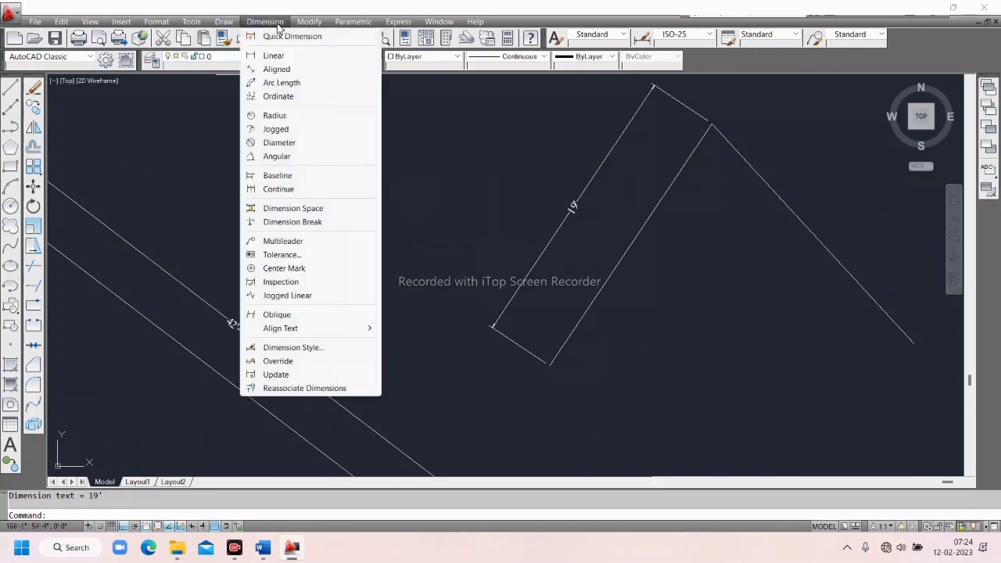
pyautogui.click(274, 22)
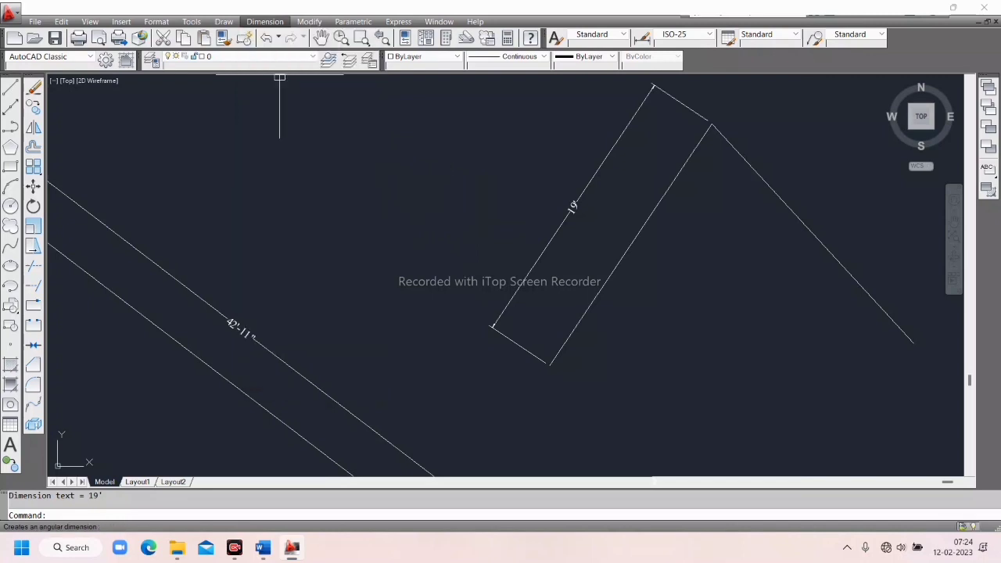
pyautogui.click(443, 156)
pyautogui.click(420, 205)
# Draw a three-point arc about 14'-6" long, bulging to the left, in the empty space beyond the two joined slanted lines
pyautogui.scroll(-6, 607, 226)
pyautogui.moveTo(310, 237); pyautogui.dragTo(68, 254, button='middle')
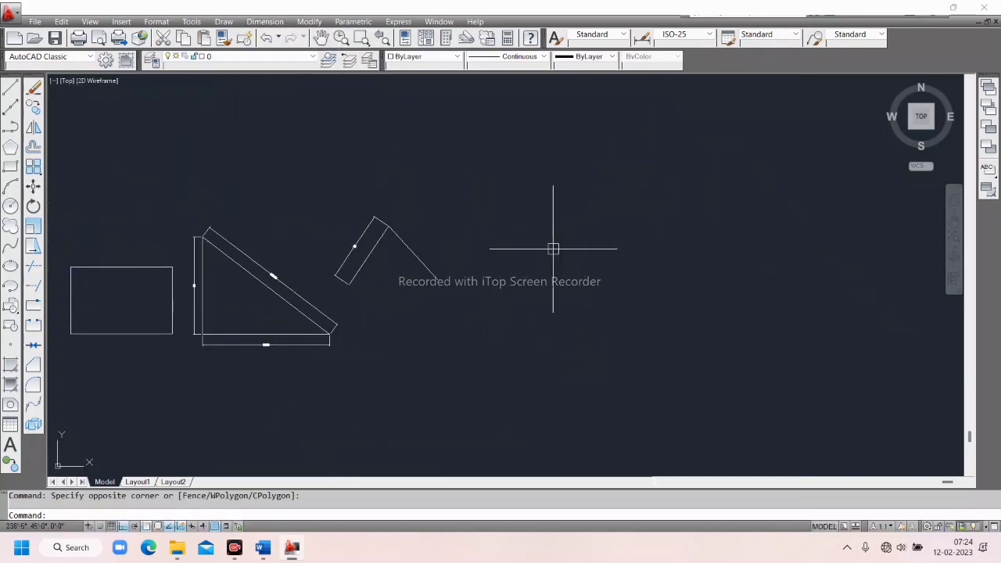
pyautogui.scroll(6, 509, 227)
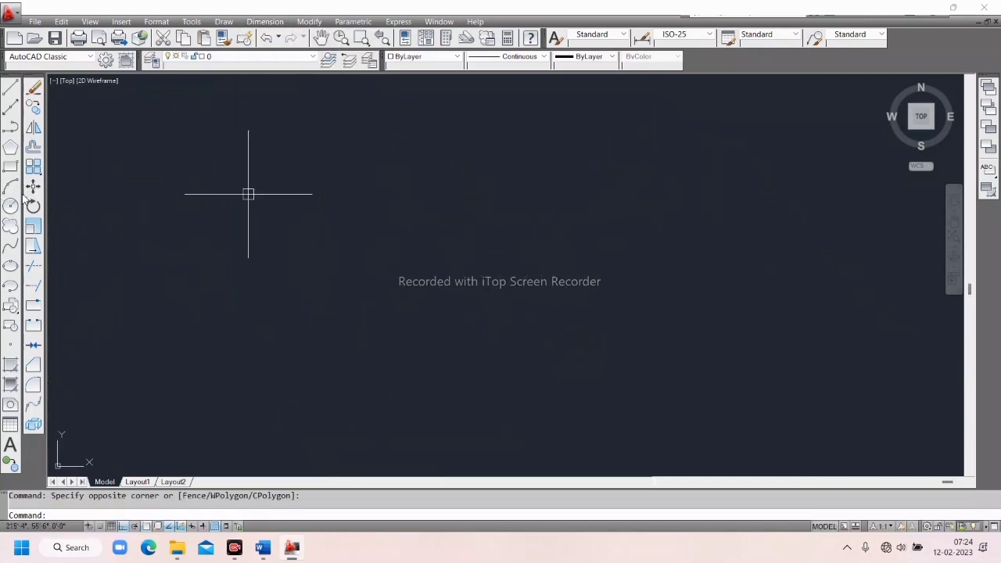
pyautogui.click(10, 186)
pyautogui.click(486, 174)
pyautogui.click(369, 291)
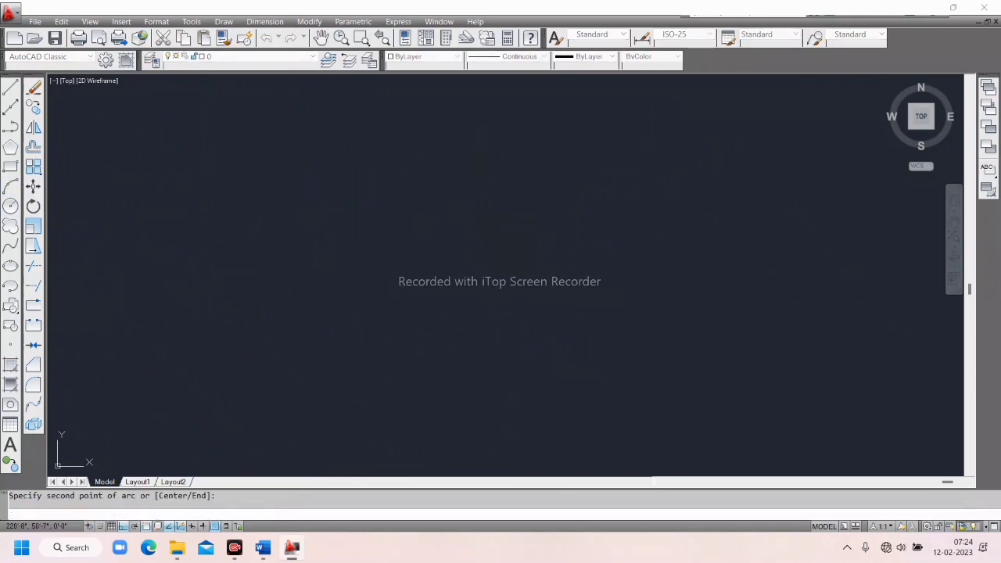
pyautogui.click(428, 406)
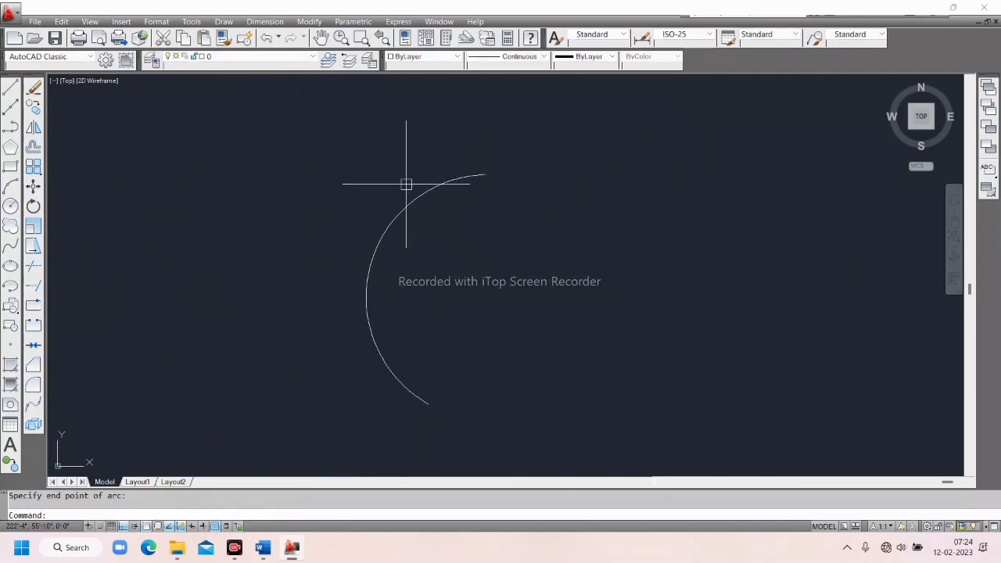
# Add an arc length dimension to the new arc, placed outside its curve
pyautogui.click(266, 22)
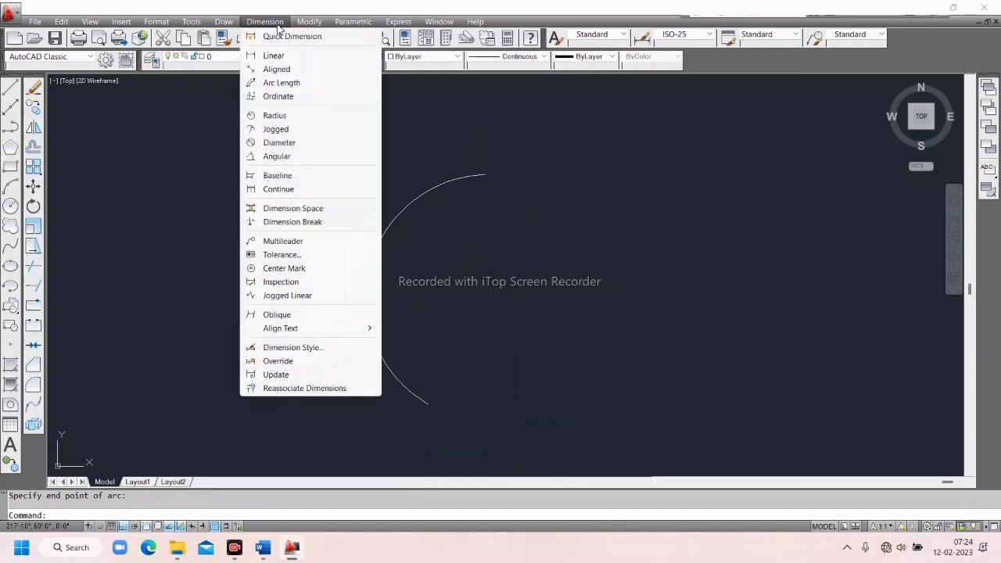
pyautogui.click(282, 82)
pyautogui.click(371, 249)
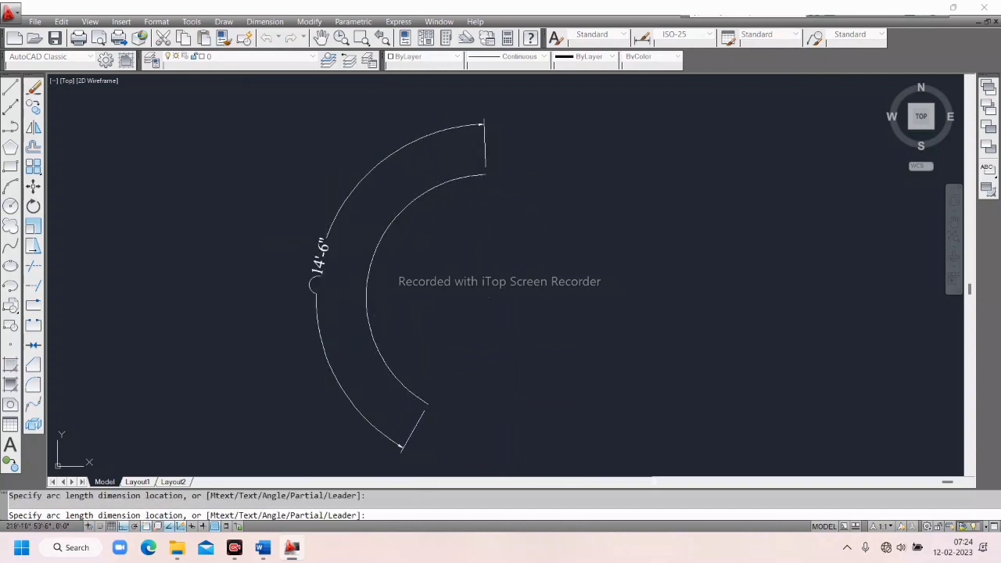
pyautogui.click(325, 245)
pyautogui.scroll(5, 325, 245)
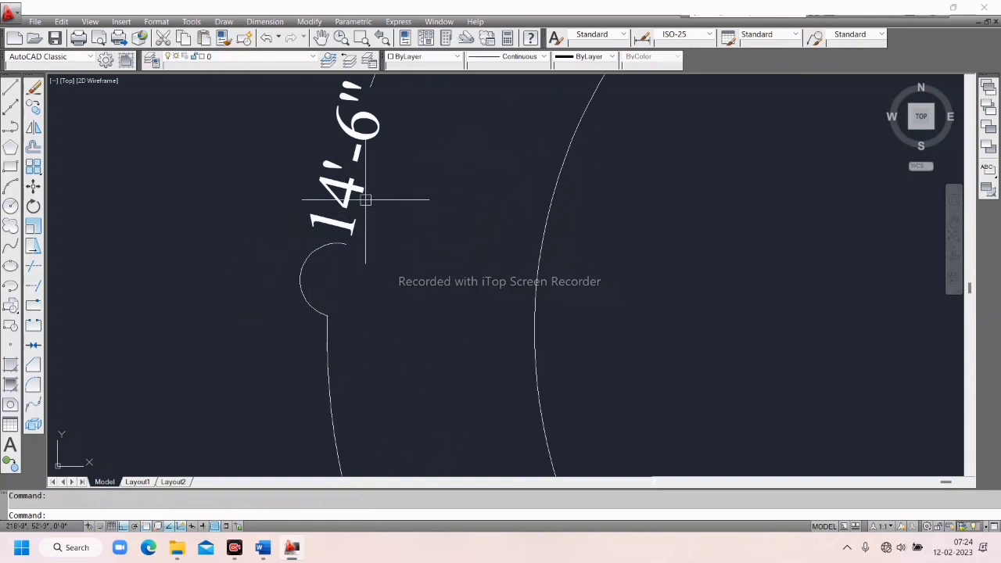
pyautogui.scroll(-3, 365, 200)
pyautogui.press('Escape')
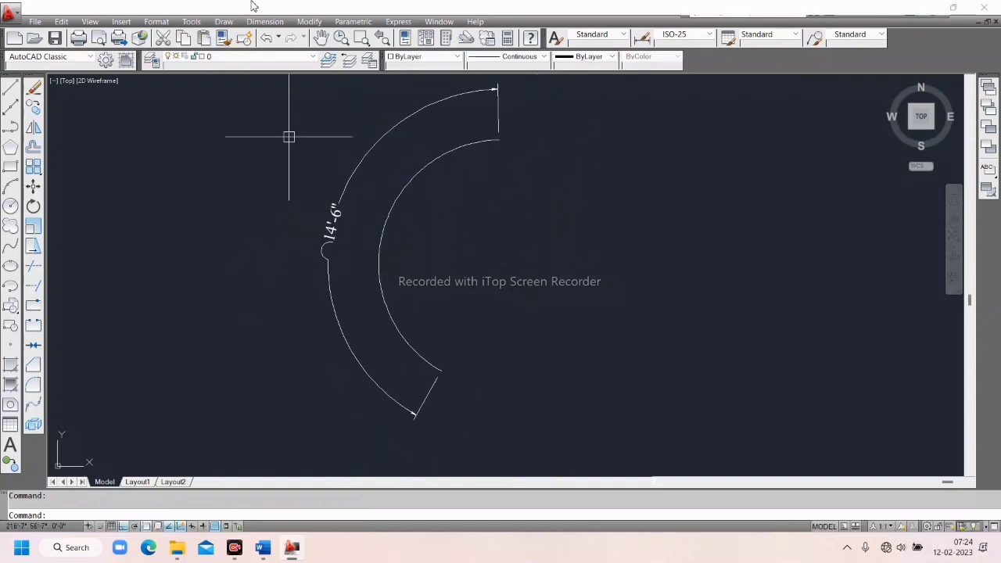
pyautogui.click(262, 22)
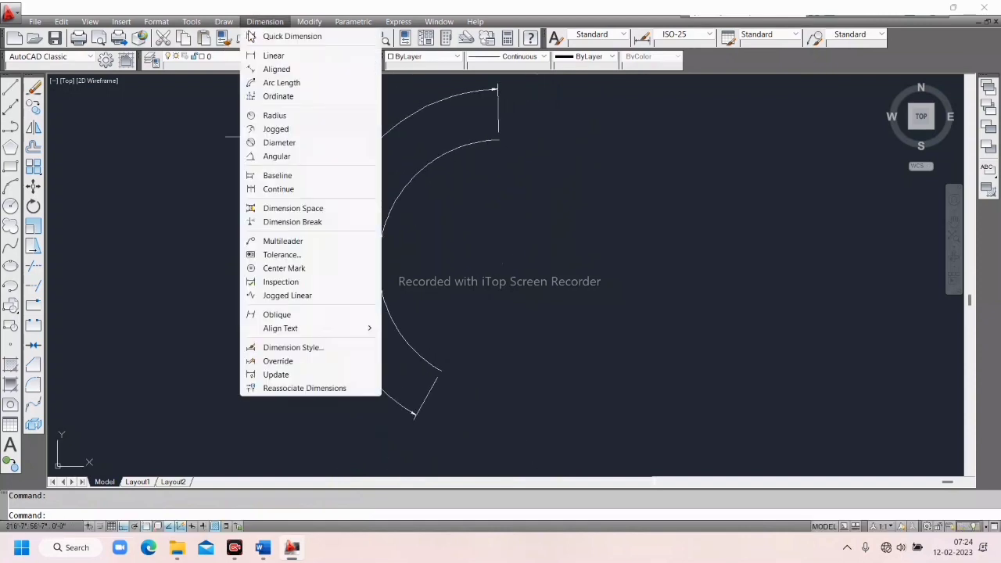
pyautogui.click(145, 156)
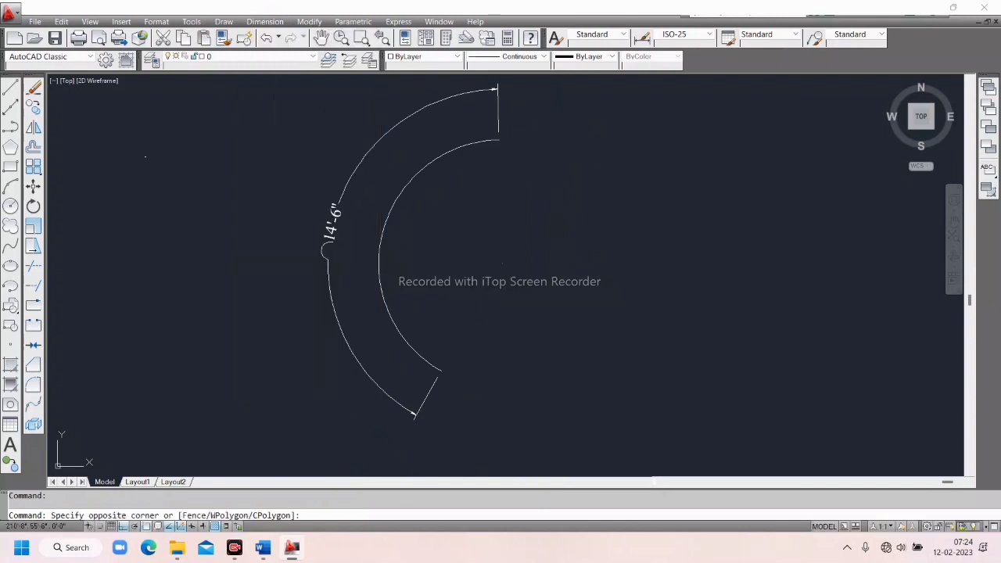
pyautogui.click(181, 196)
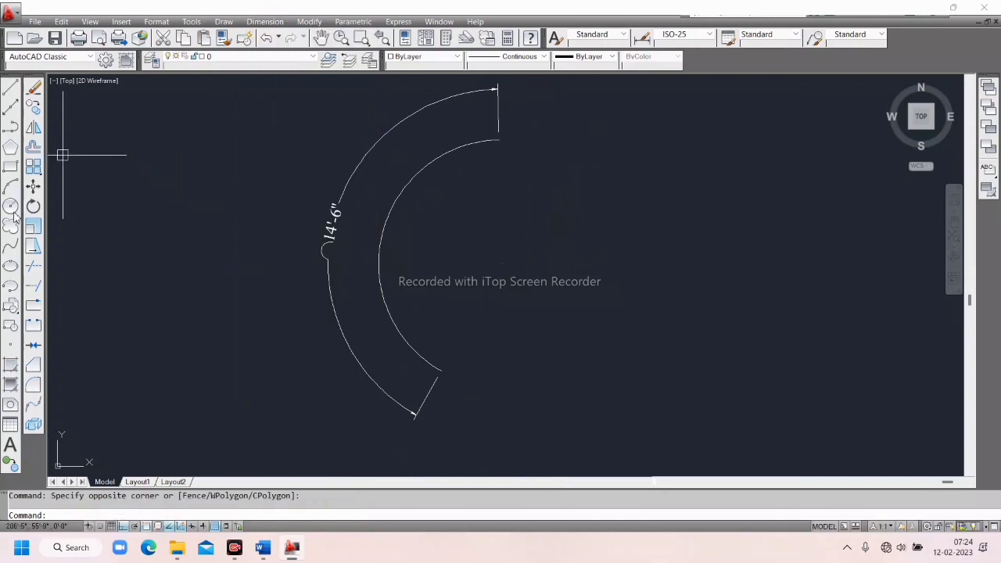
# Draw a circle with a radius of about 3'-2" in the empty space to the right of the dimensioned arc
pyautogui.click(12, 206)
pyautogui.moveTo(523, 263); pyautogui.dragTo(156, 227, button='middle')
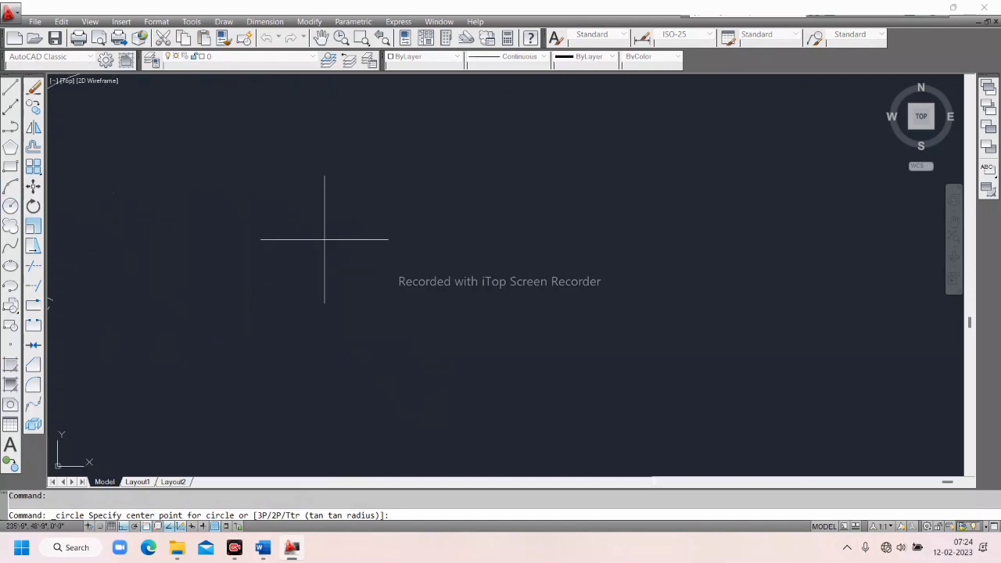
pyautogui.click(426, 248)
pyautogui.click(406, 314)
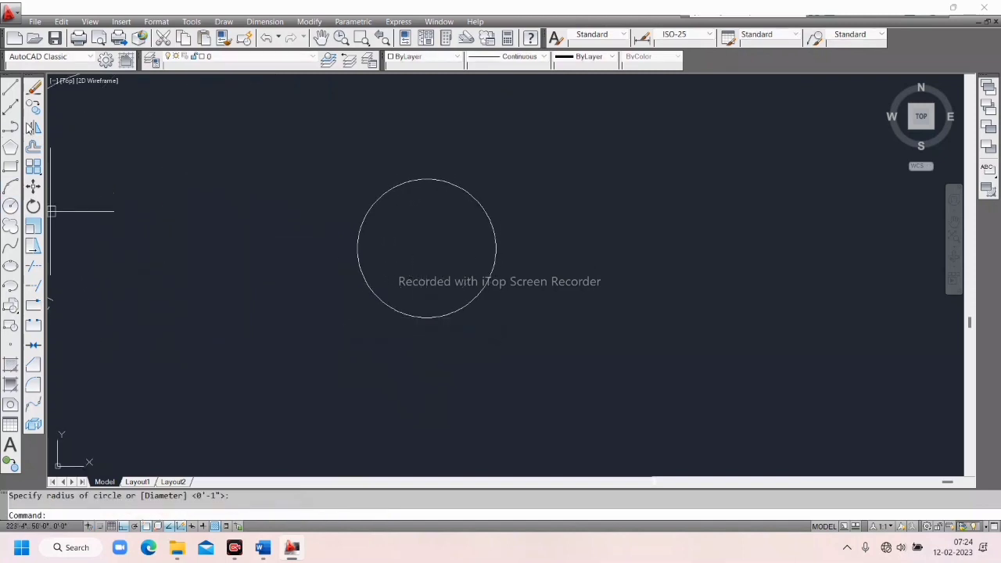
# Copy the circle horizontally to the right, leaving a clear gap between the original and the copy
pyautogui.click(34, 109)
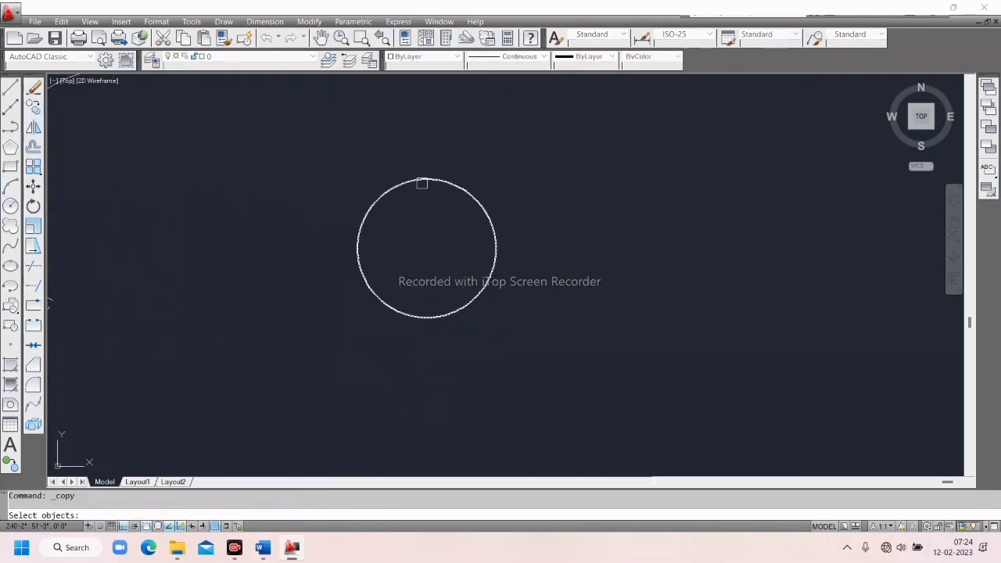
pyautogui.click(422, 181)
pyautogui.press('Return')
pyautogui.click(594, 240)
pyautogui.click(894, 243)
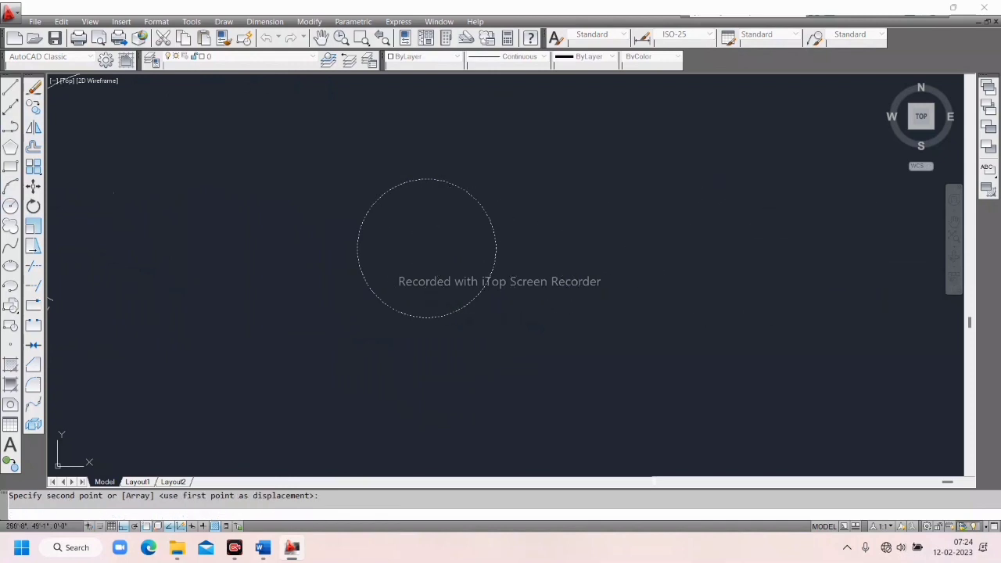
pyautogui.rightClick(544, 192)
pyautogui.click(574, 198)
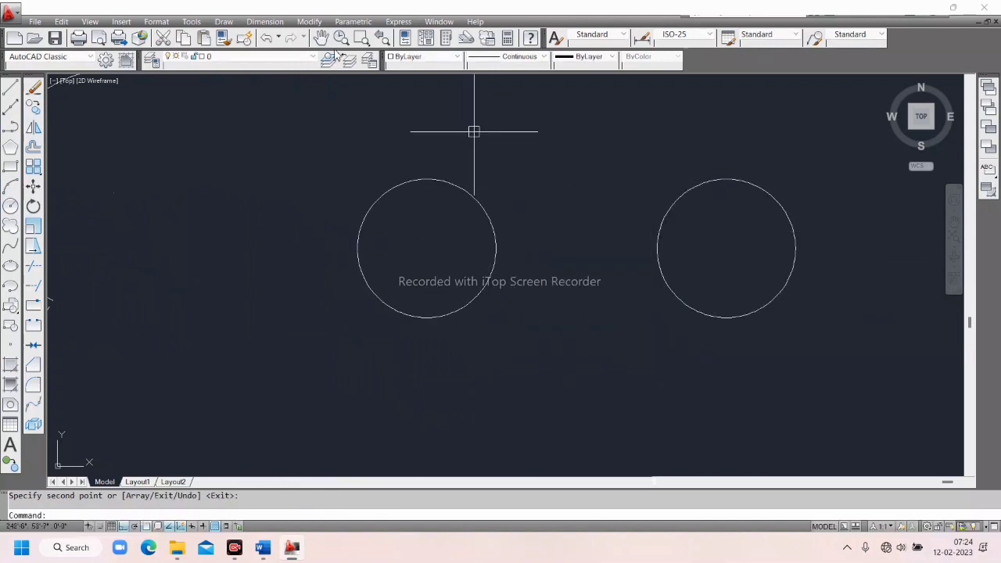
# Add a radius dimension to the original circle, with its text inside near the upper edge
pyautogui.click(265, 21)
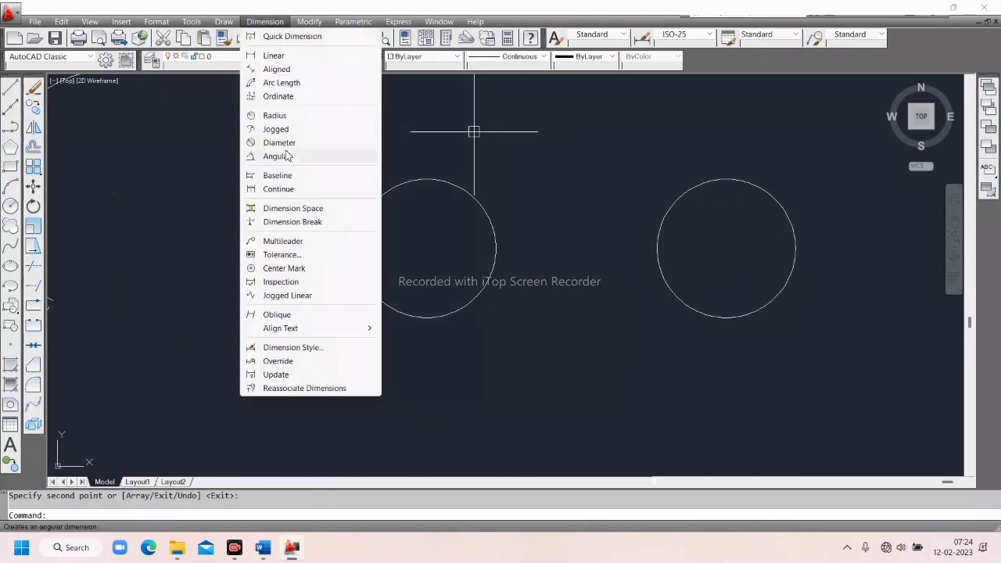
pyautogui.click(275, 116)
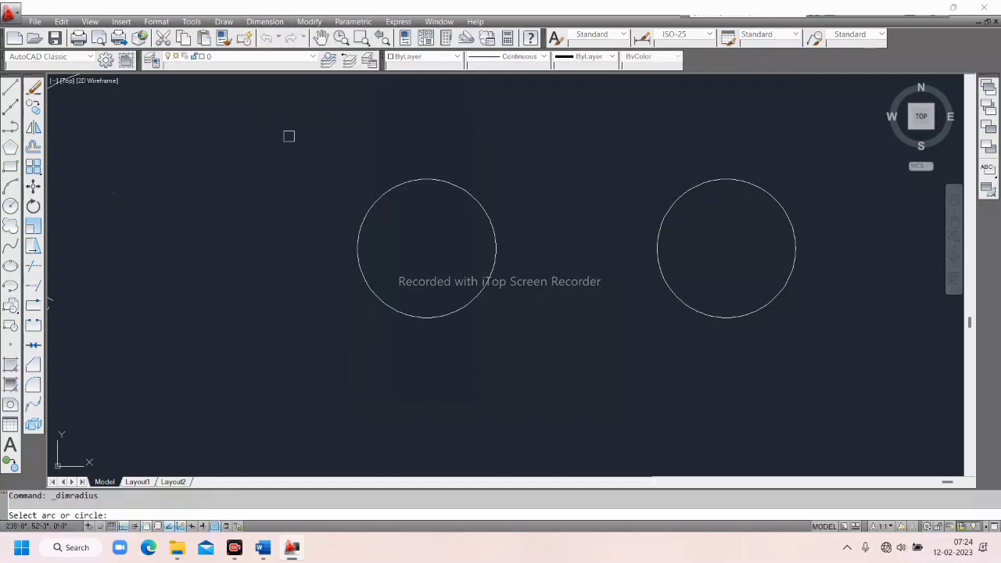
pyautogui.click(424, 181)
pyautogui.click(452, 164)
pyautogui.scroll(2, 437, 233)
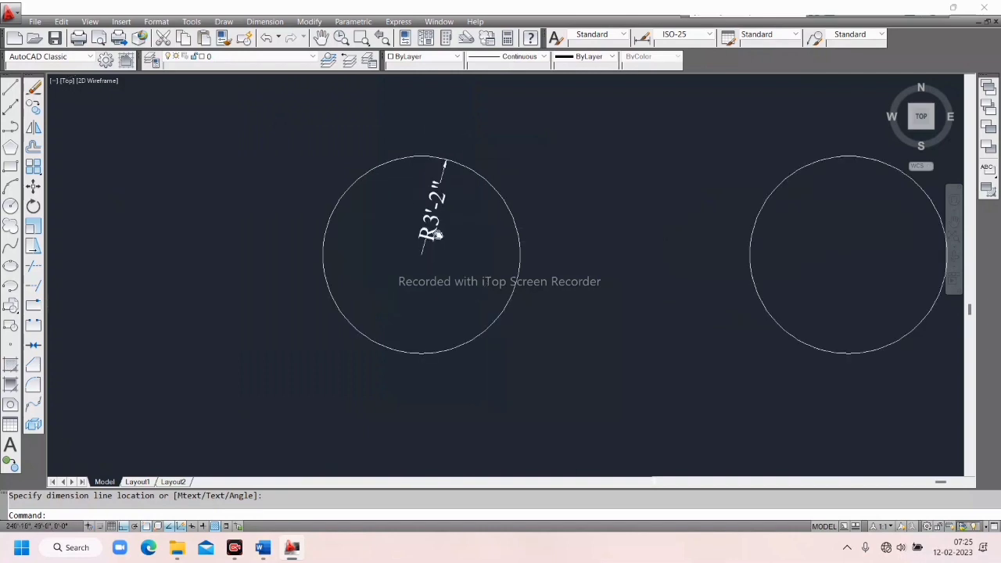
pyautogui.scroll(3, 436, 233)
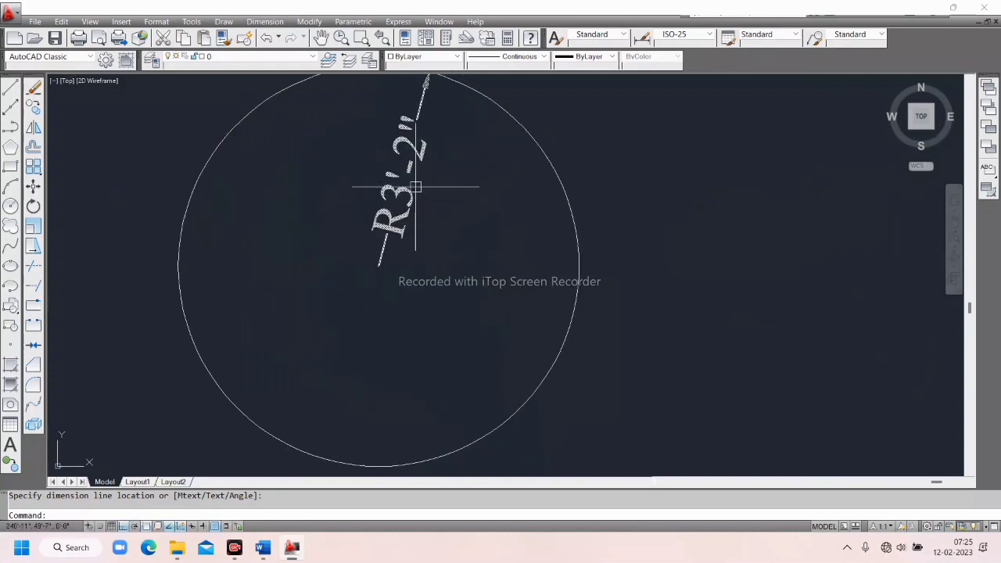
# Add a jogged radius dimension to the original circle, with the center override and text placed outside its right edge
pyautogui.click(275, 22)
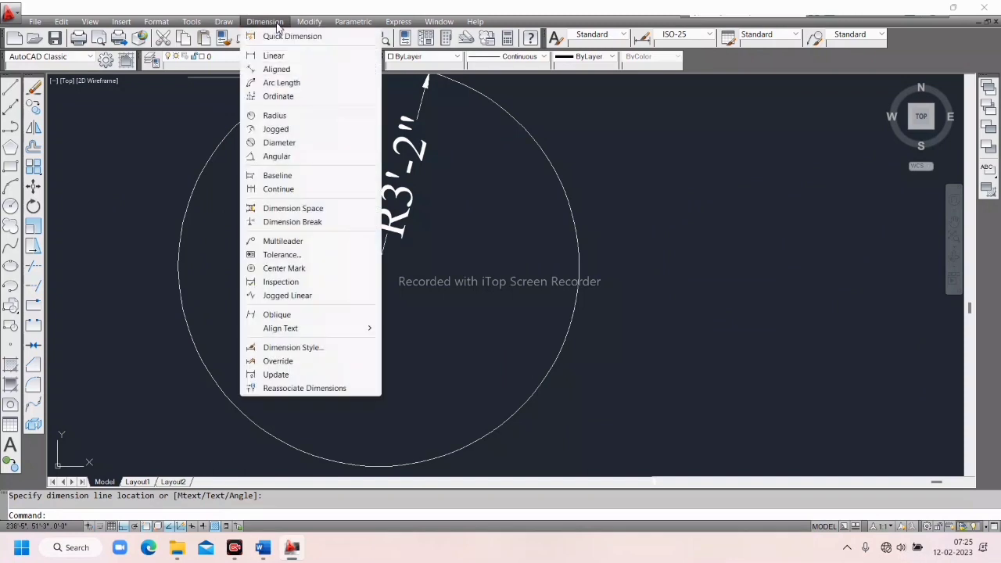
pyautogui.click(277, 130)
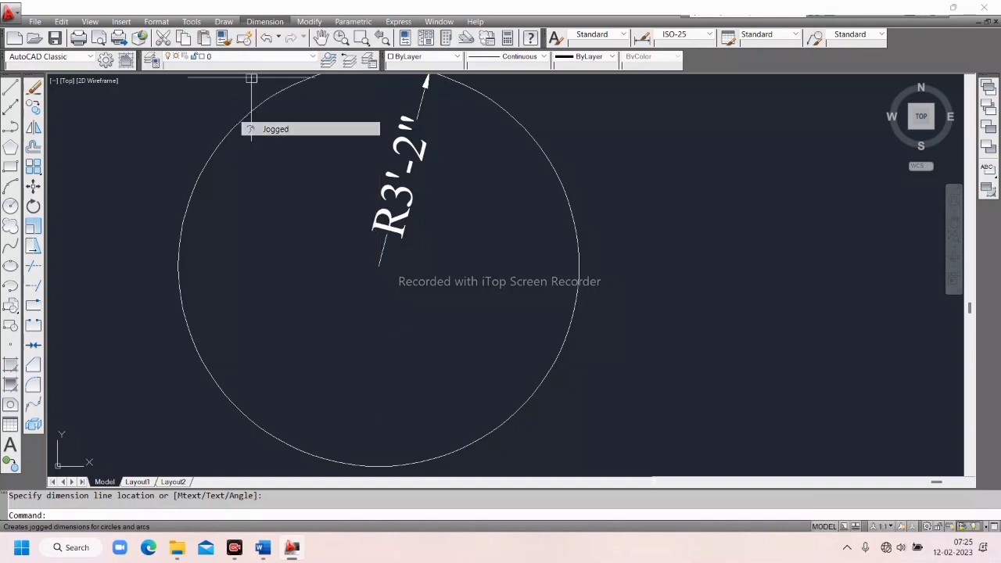
pyautogui.click(578, 213)
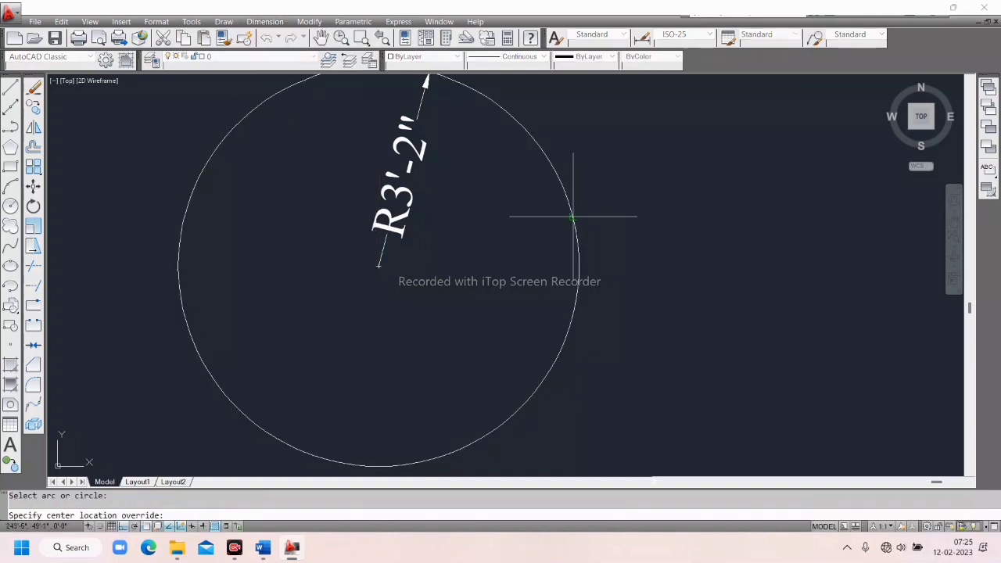
pyautogui.click(624, 206)
pyautogui.click(648, 227)
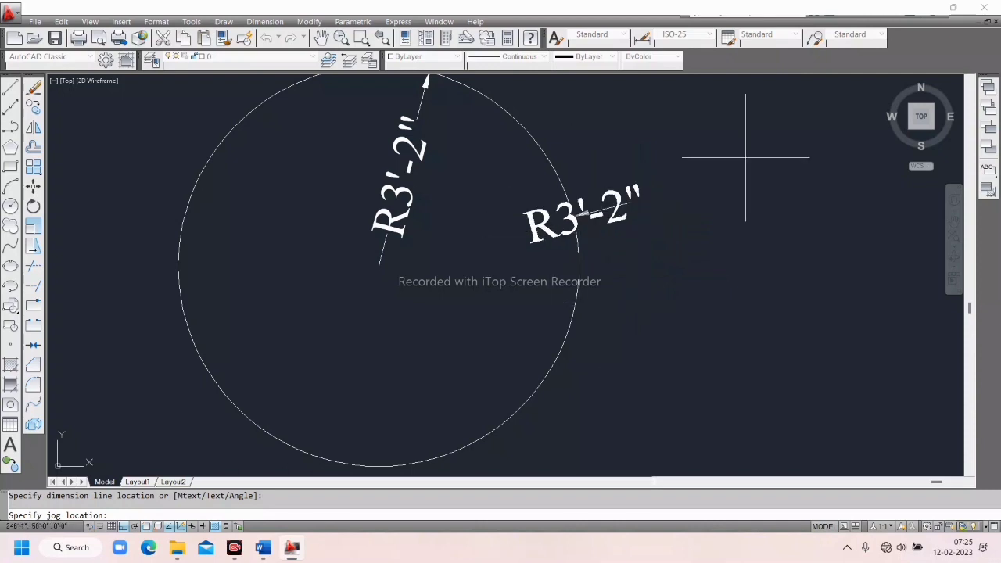
pyautogui.scroll(2, 548, 235)
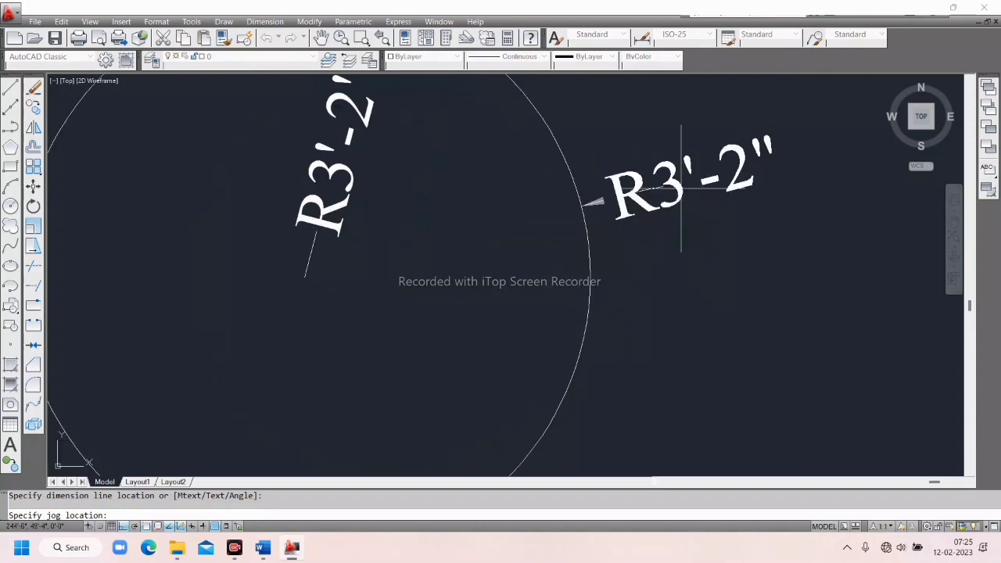
pyautogui.click(786, 203)
pyautogui.scroll(-2, 635, 271)
pyautogui.moveTo(635, 272); pyautogui.dragTo(631, 272, button='middle')
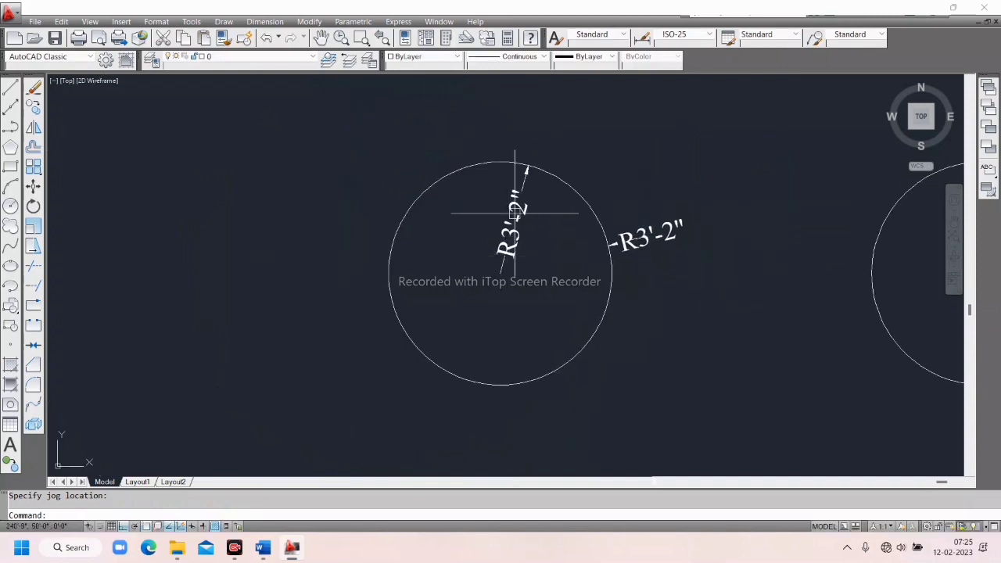
# Add a diameter dimension to the copied circle, with the dimension line running through its center
pyautogui.click(253, 23)
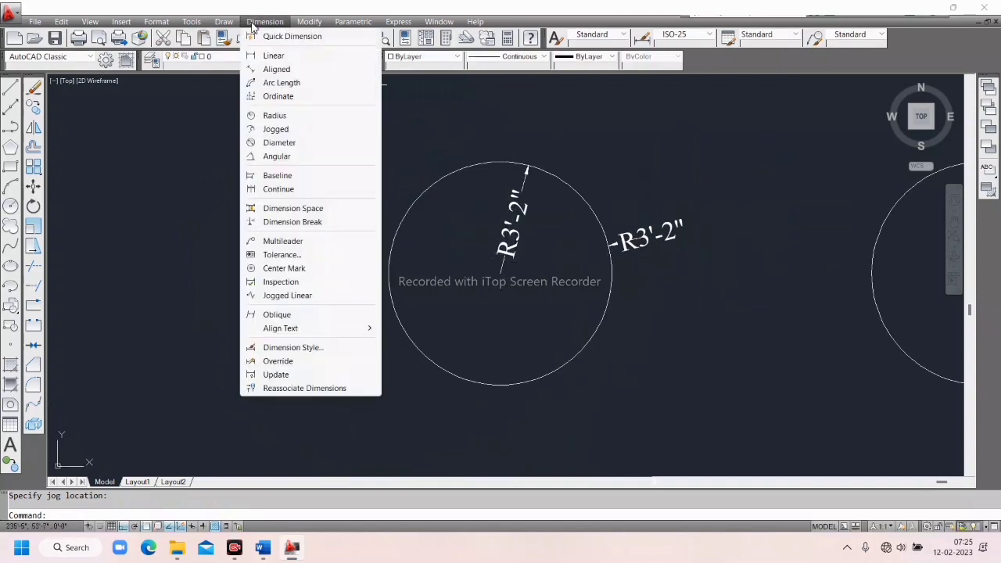
pyautogui.click(282, 149)
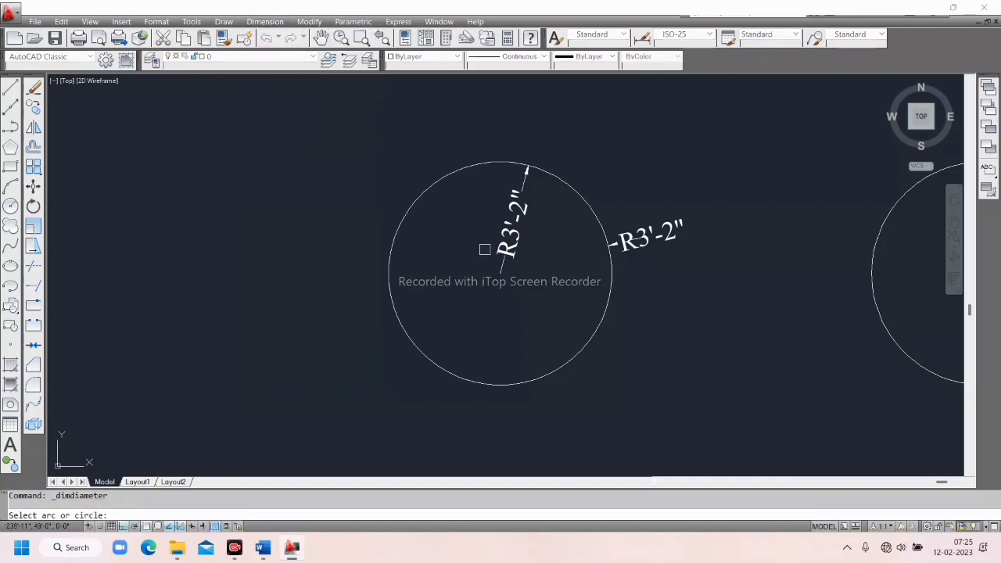
pyautogui.scroll(-2, 485, 248)
pyautogui.moveTo(485, 250); pyautogui.dragTo(208, 197, button='middle')
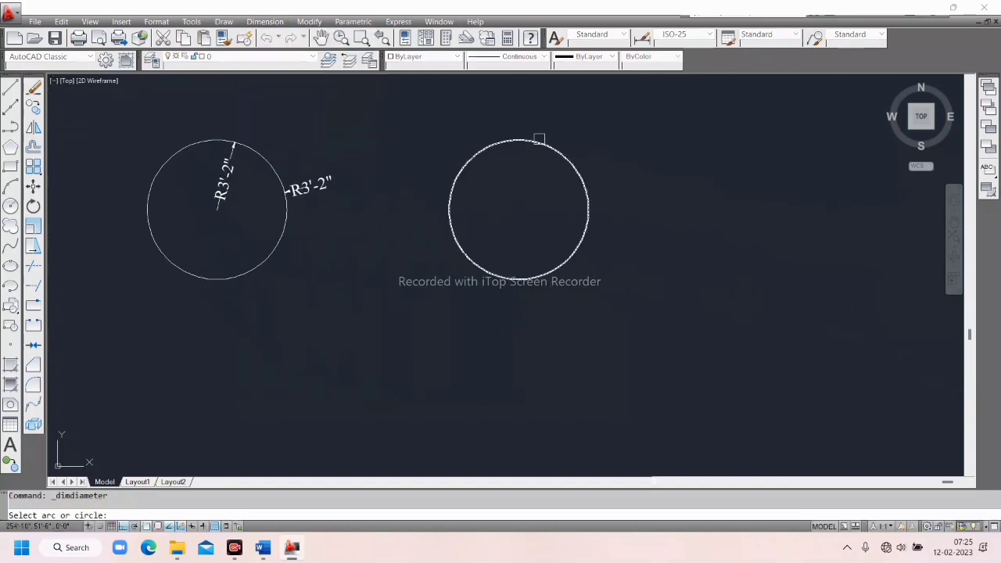
pyautogui.click(539, 144)
pyautogui.scroll(3, 539, 161)
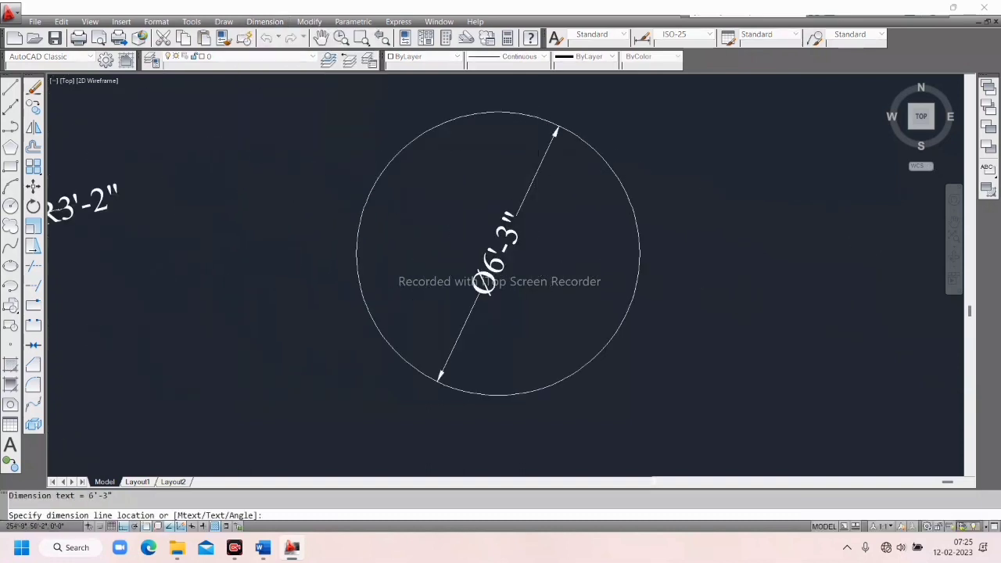
pyautogui.click(506, 279)
pyautogui.scroll(3, 478, 295)
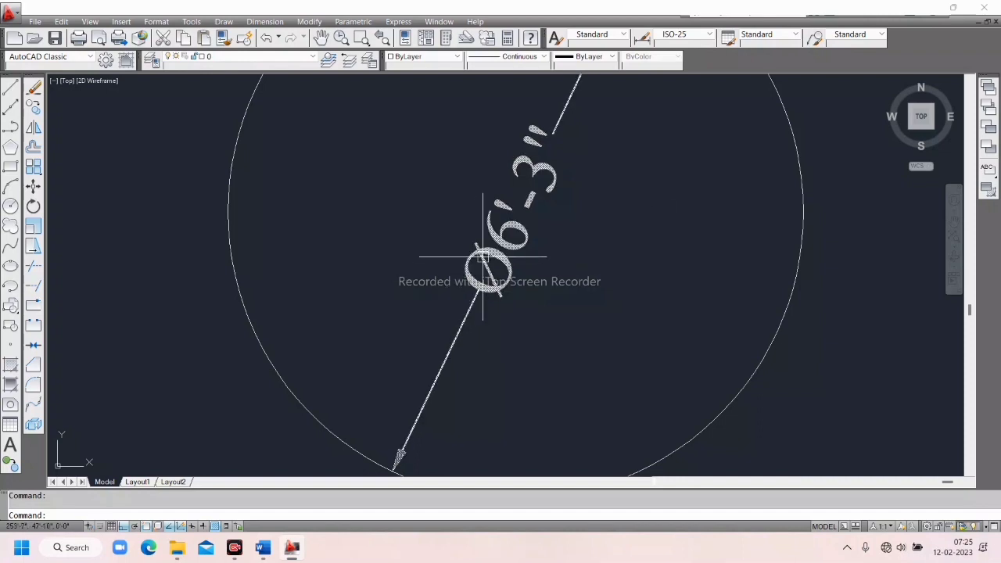
# Add an angular dimension between the triangle's vertical side and sloping side, placing the arc inside the upper corner
pyautogui.click(276, 23)
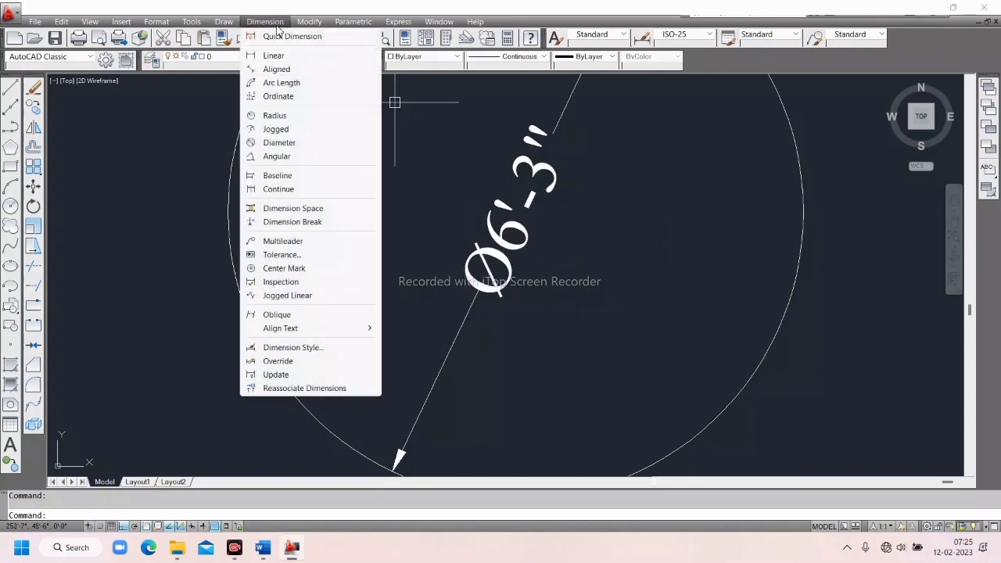
pyautogui.click(286, 159)
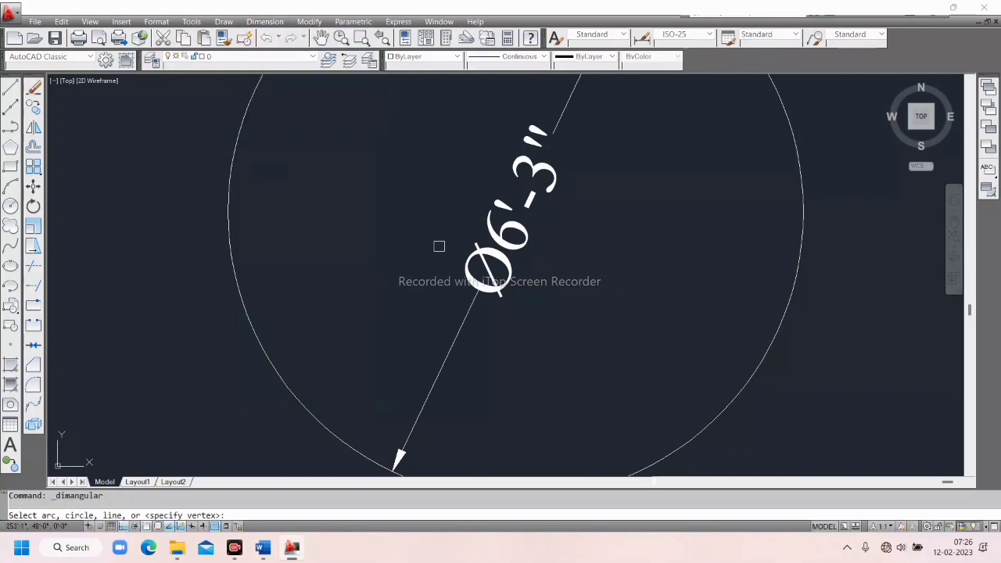
pyautogui.scroll(-5, 438, 246)
pyautogui.moveTo(440, 246); pyautogui.dragTo(659, 246, button='middle')
pyautogui.moveTo(414, 263); pyautogui.dragTo(734, 241, button='middle')
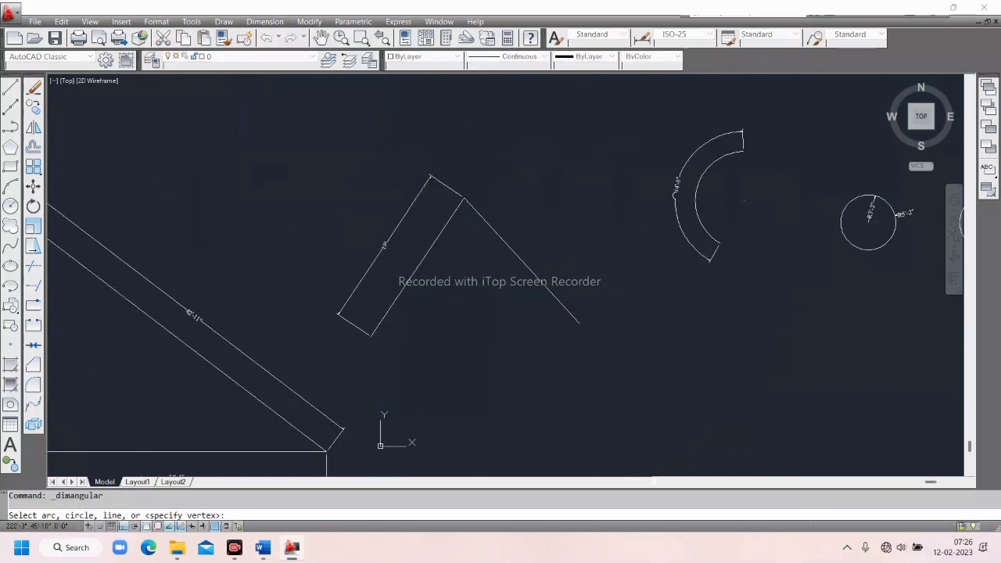
pyautogui.scroll(-4, 523, 279)
pyautogui.moveTo(523, 278); pyautogui.dragTo(614, 240, button='middle')
pyautogui.scroll(5, 473, 270)
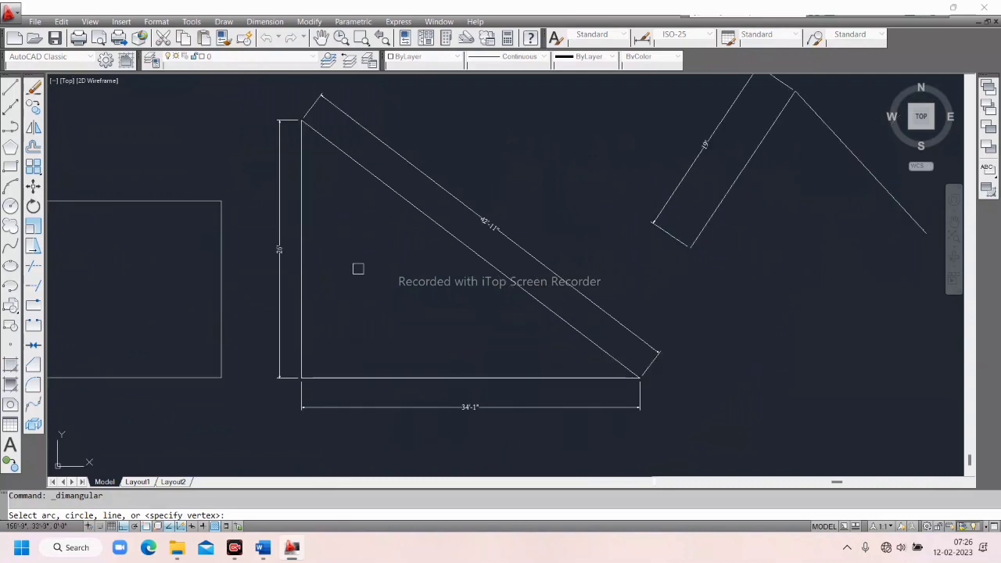
pyautogui.click(270, 22)
pyautogui.click(303, 191)
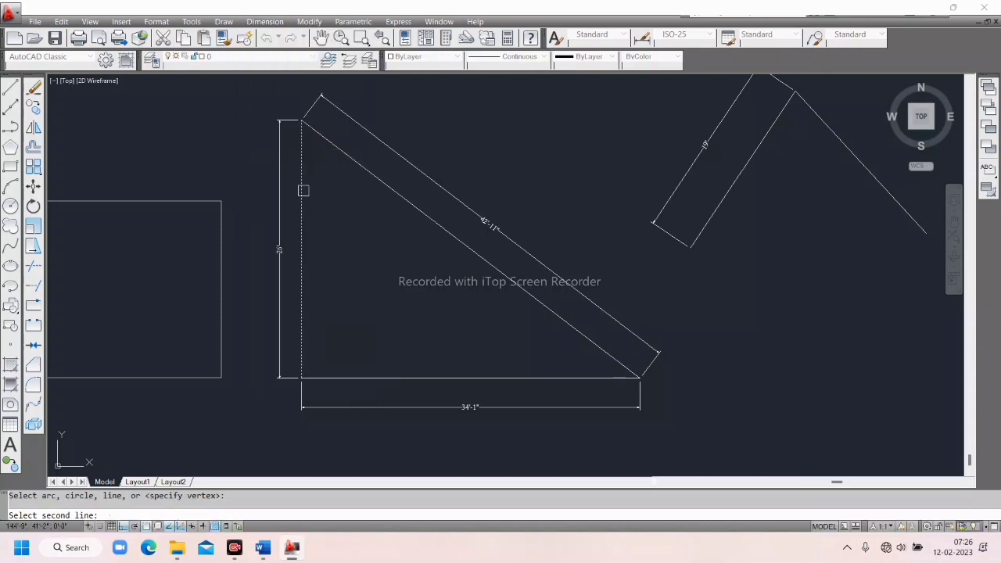
pyautogui.click(353, 161)
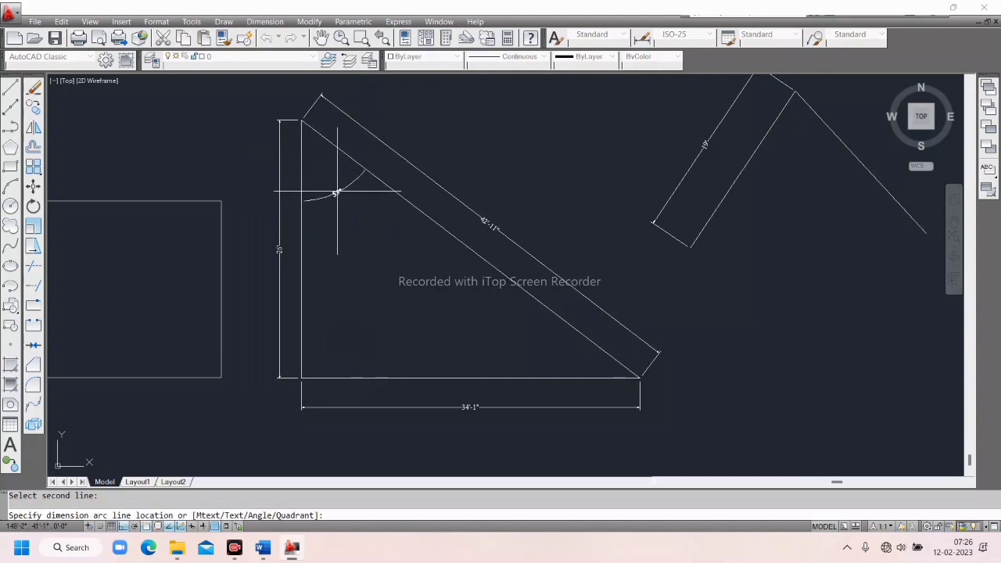
pyautogui.click(336, 192)
pyautogui.scroll(5, 326, 205)
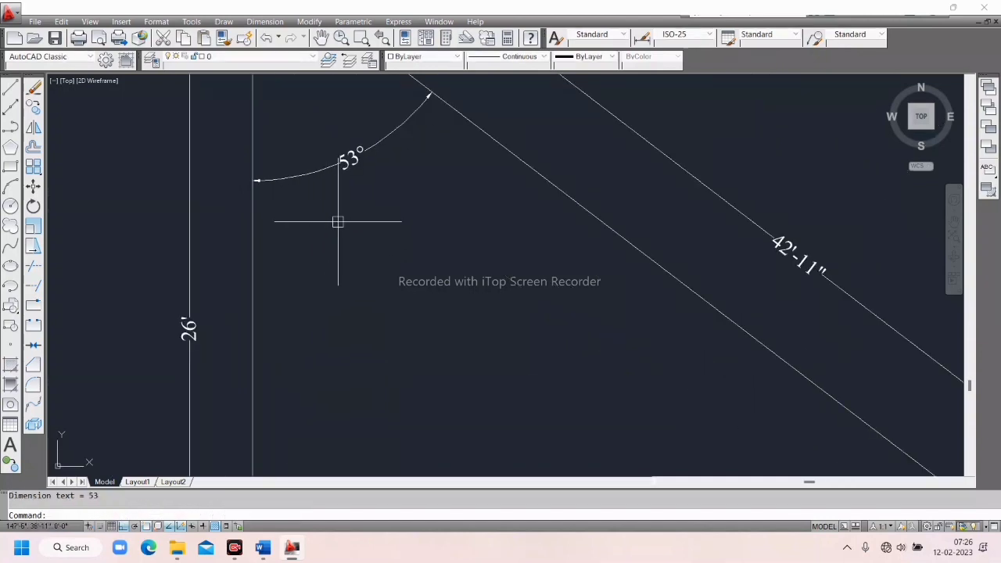
# Add an angular dimension between the triangle's vertical side and base, placing the arc inside the lower-left corner
pyautogui.rightClick(356, 224)
pyautogui.click(357, 225)
pyautogui.scroll(-5, 354, 231)
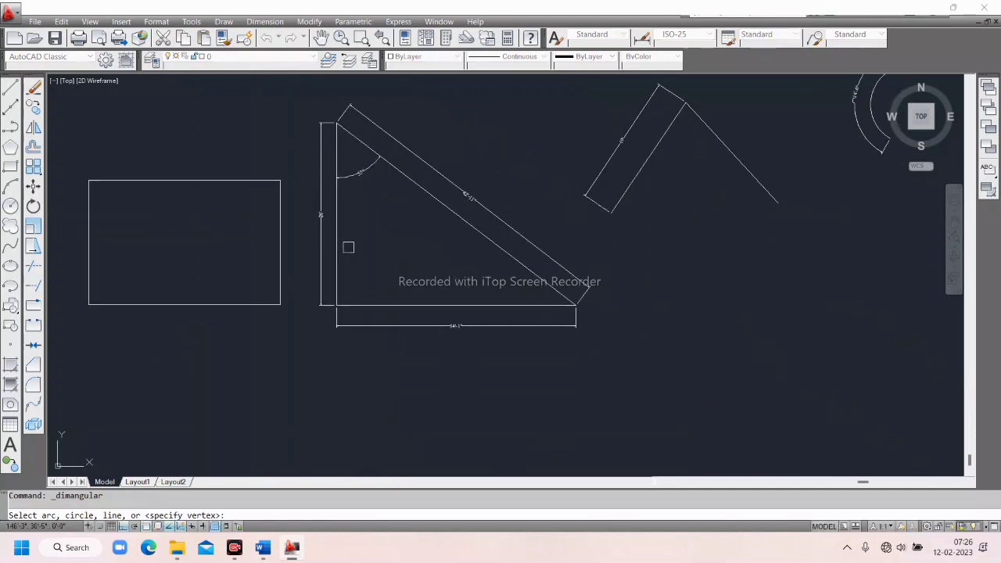
pyautogui.click(338, 251)
pyautogui.click(360, 305)
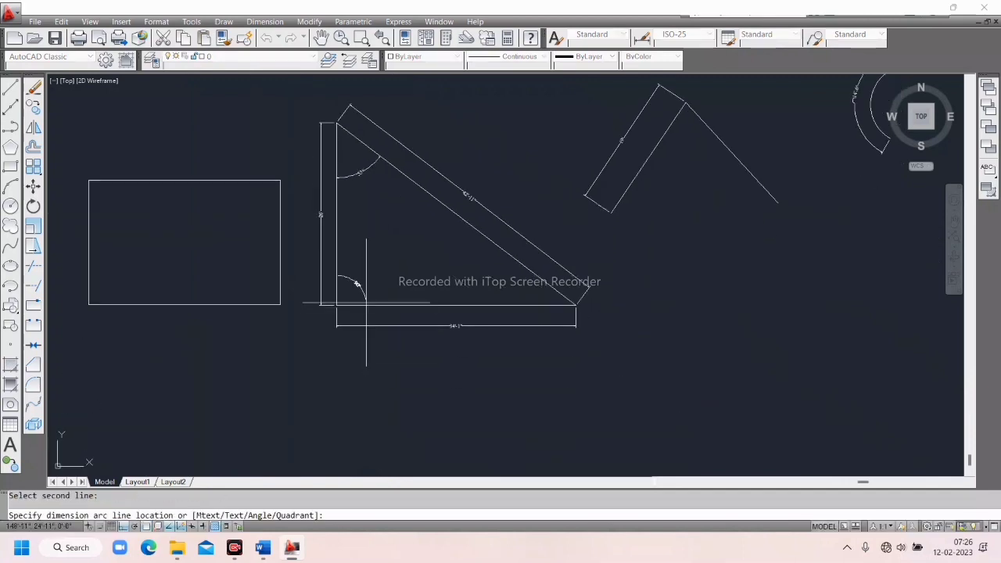
pyautogui.click(369, 265)
# Add an angular dimension between the triangle's sloping side and base, placing the arc inside the lower-right corner
pyautogui.rightClick(388, 224)
pyautogui.click(414, 226)
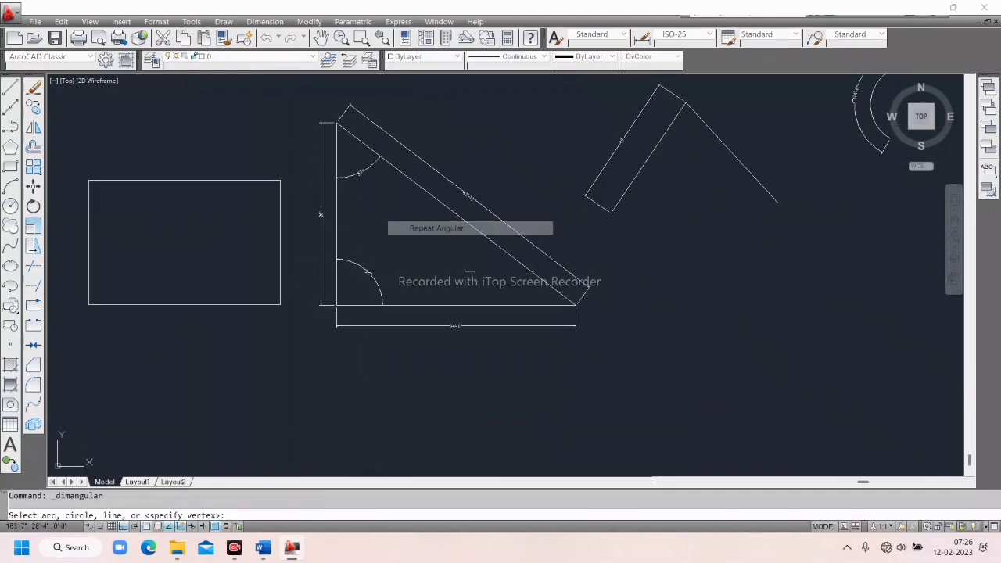
pyautogui.scroll(3, 510, 267)
pyautogui.click(543, 242)
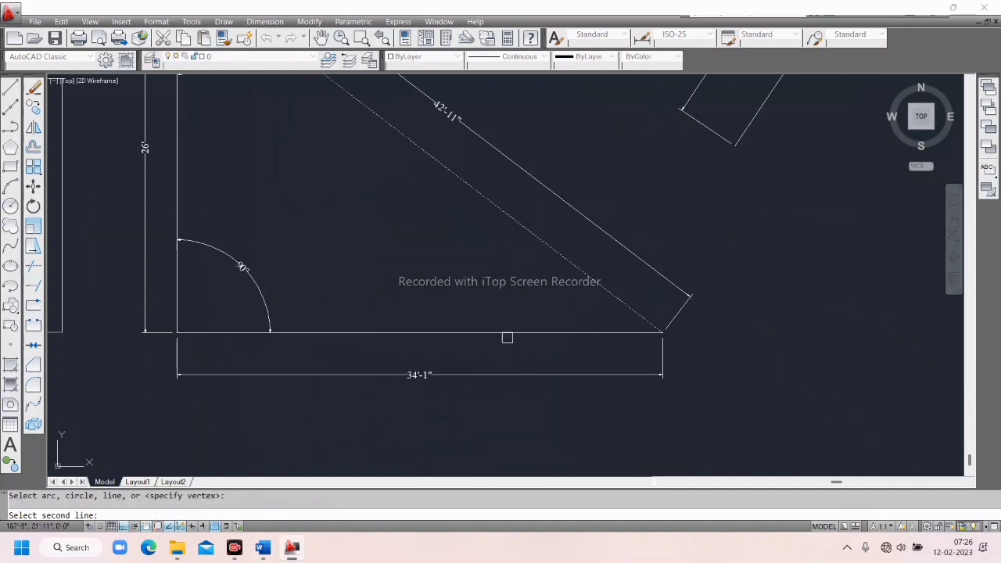
pyautogui.click(507, 338)
pyautogui.scroll(2, 518, 286)
pyautogui.click(483, 287)
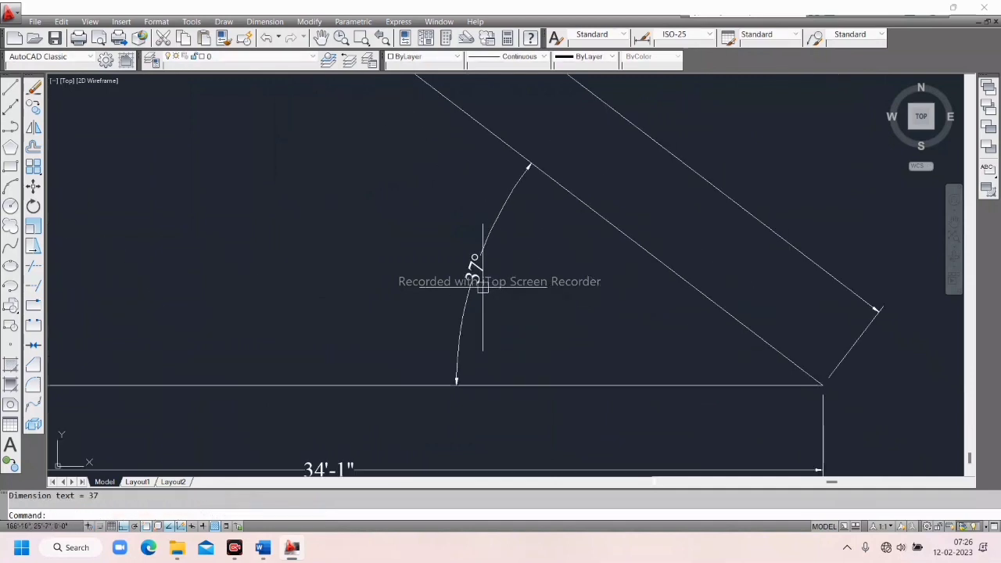
pyautogui.scroll(-4, 462, 297)
pyautogui.scroll(5, 300, 118)
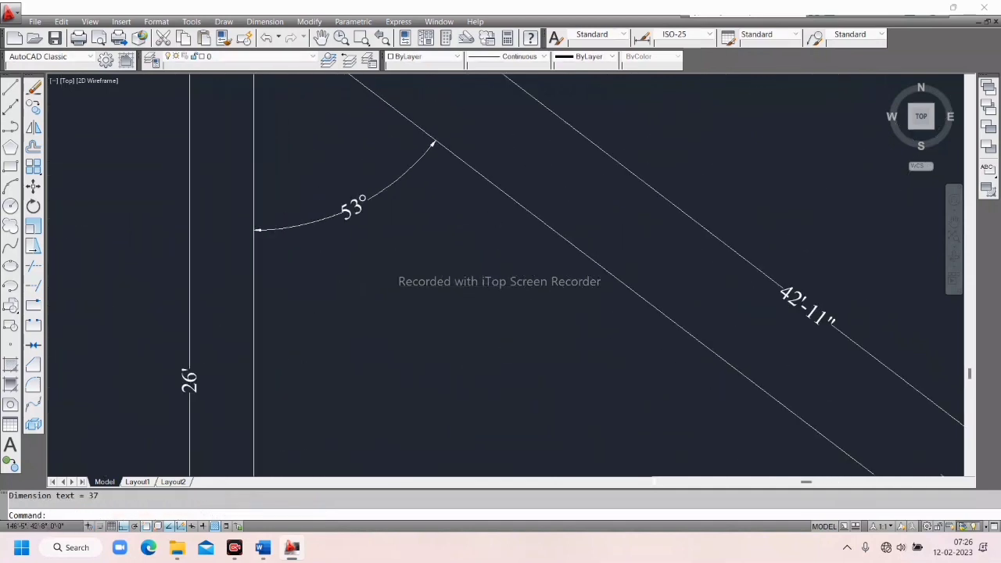
pyautogui.scroll(-3, 338, 231)
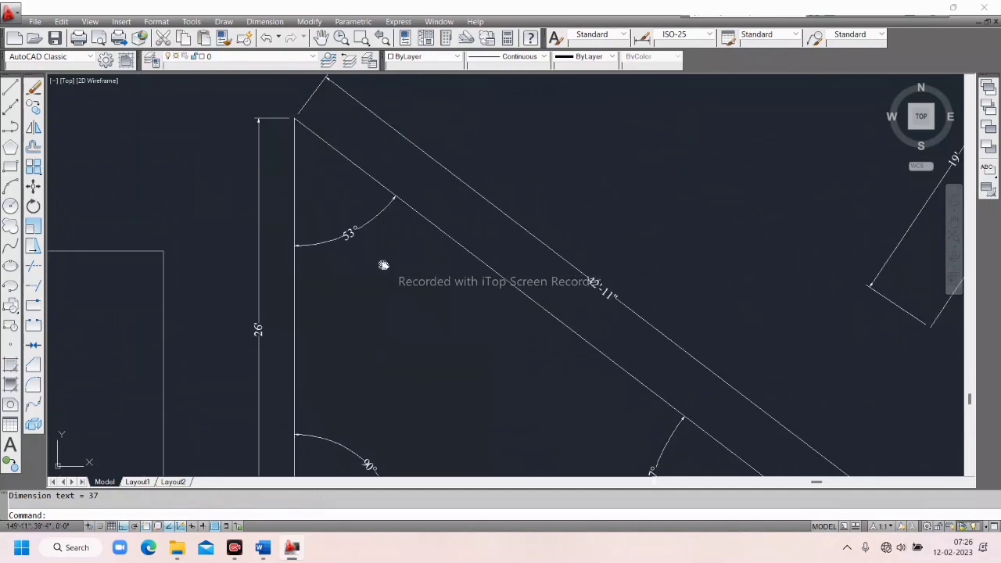
pyautogui.moveTo(383, 265); pyautogui.dragTo(368, 184, button='middle')
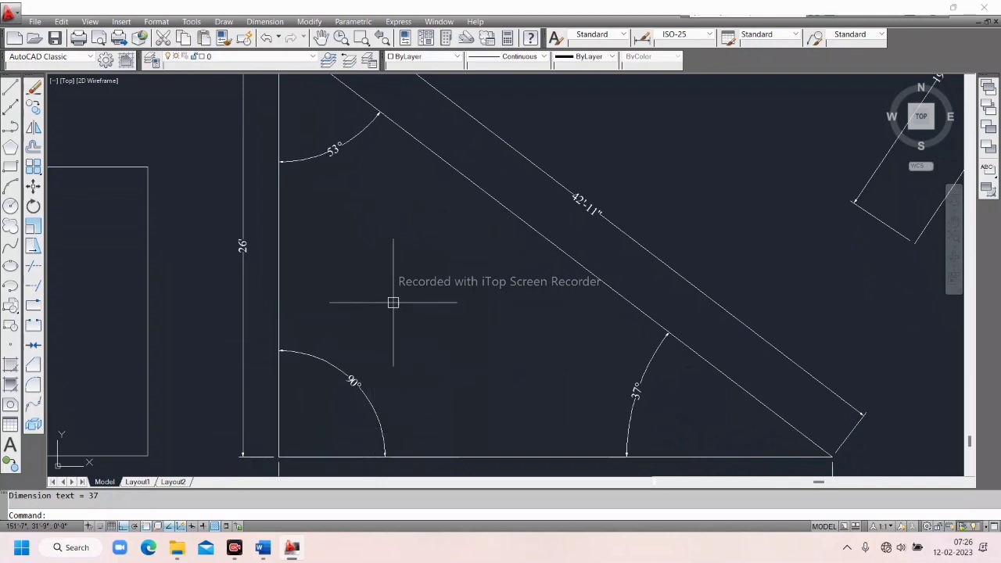
pyautogui.scroll(-4, 393, 303)
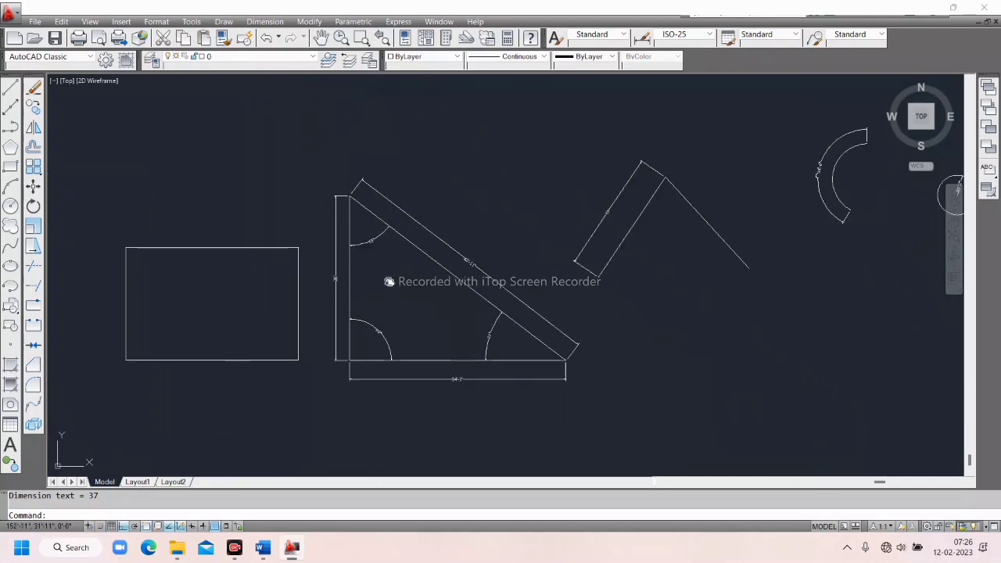
pyautogui.moveTo(392, 282); pyautogui.dragTo(363, 246, button='middle')
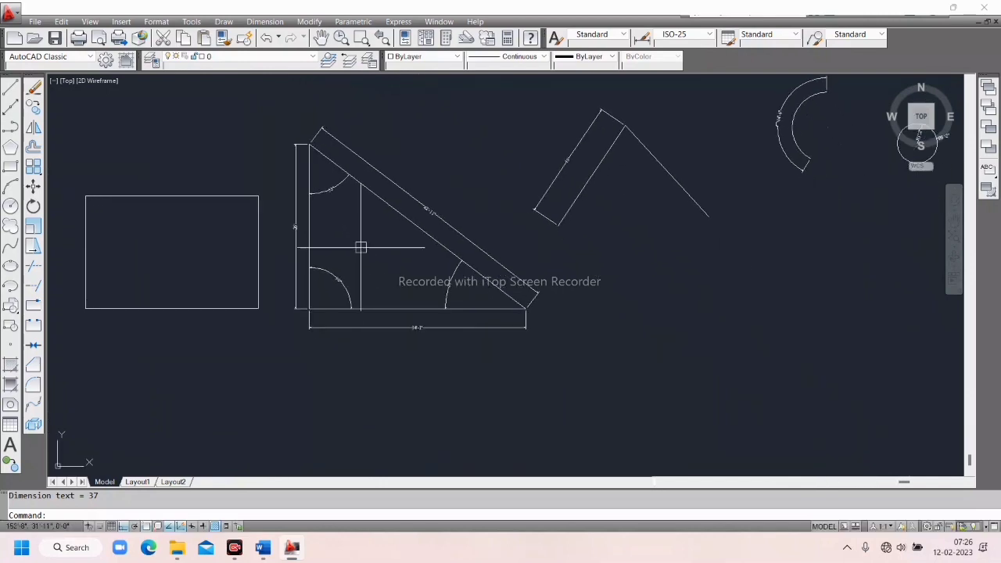
pyautogui.click(264, 22)
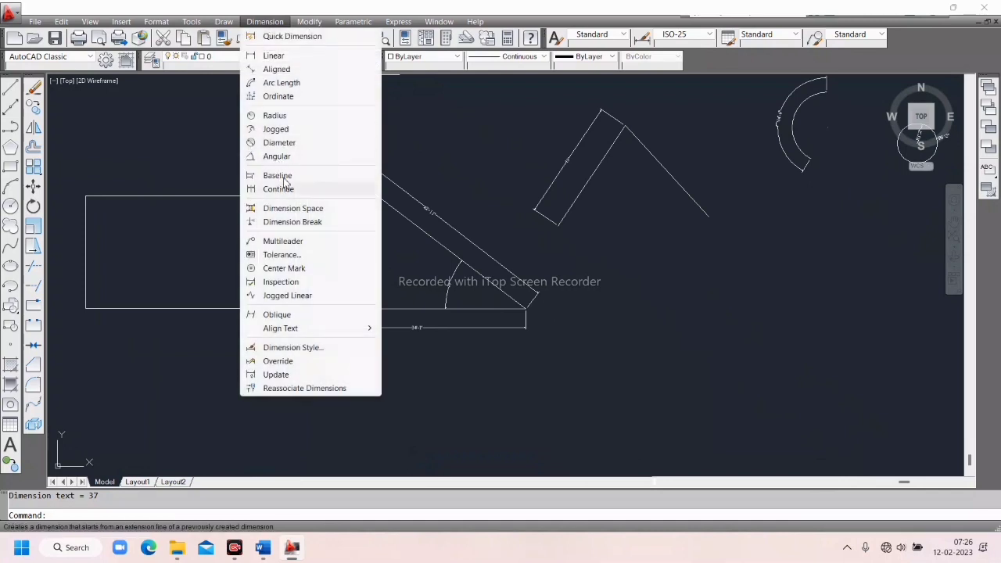
pyautogui.click(432, 146)
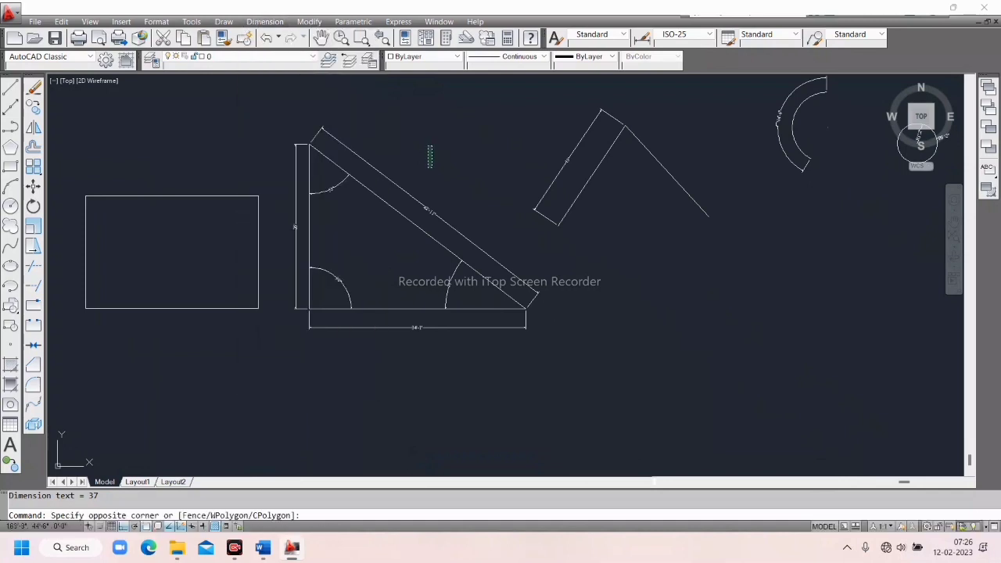
pyautogui.click(428, 168)
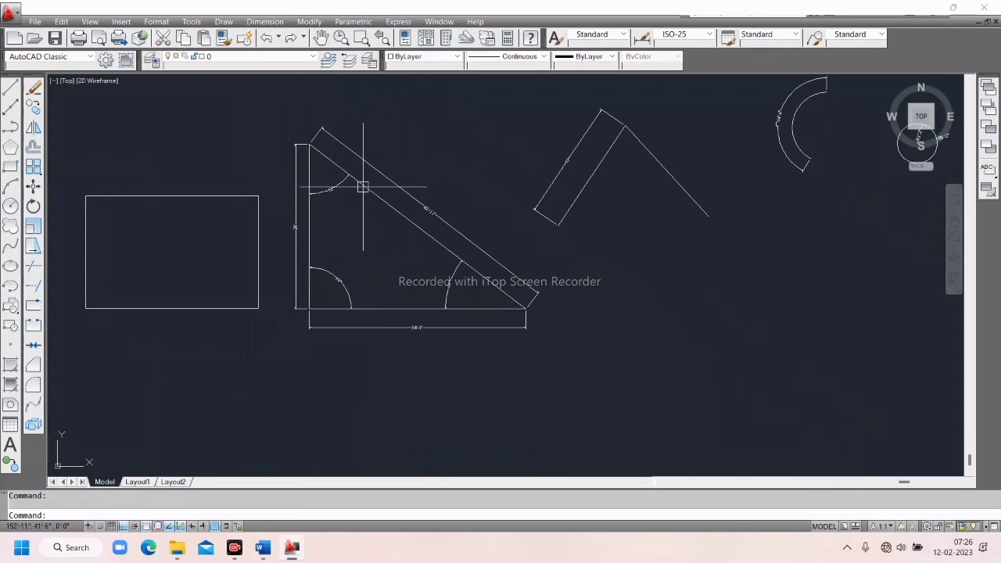
pyautogui.moveTo(326, 268)
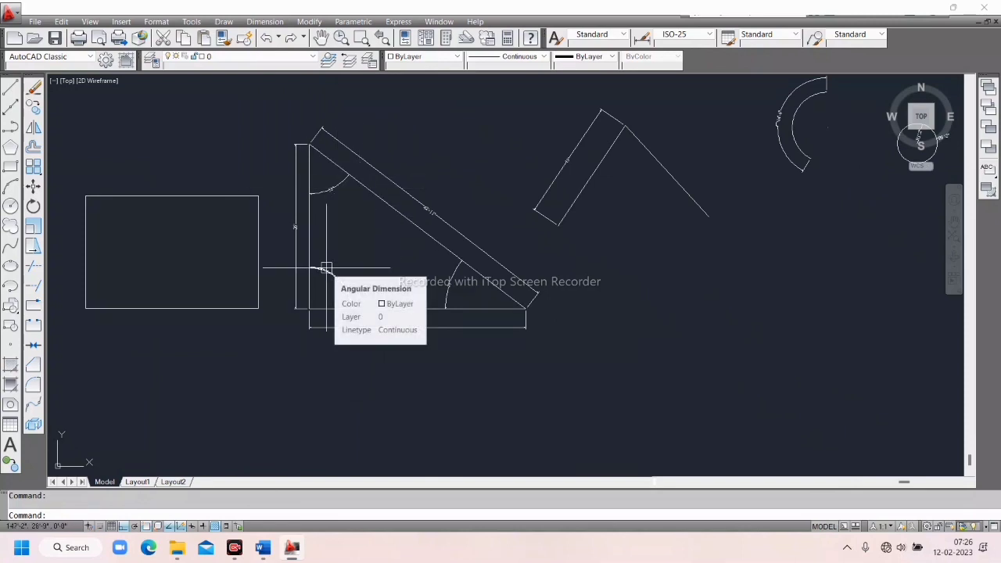
# Add an angular dimension between the two lines of the inverted V, placing the arc inside, below the apex
pyautogui.click(264, 21)
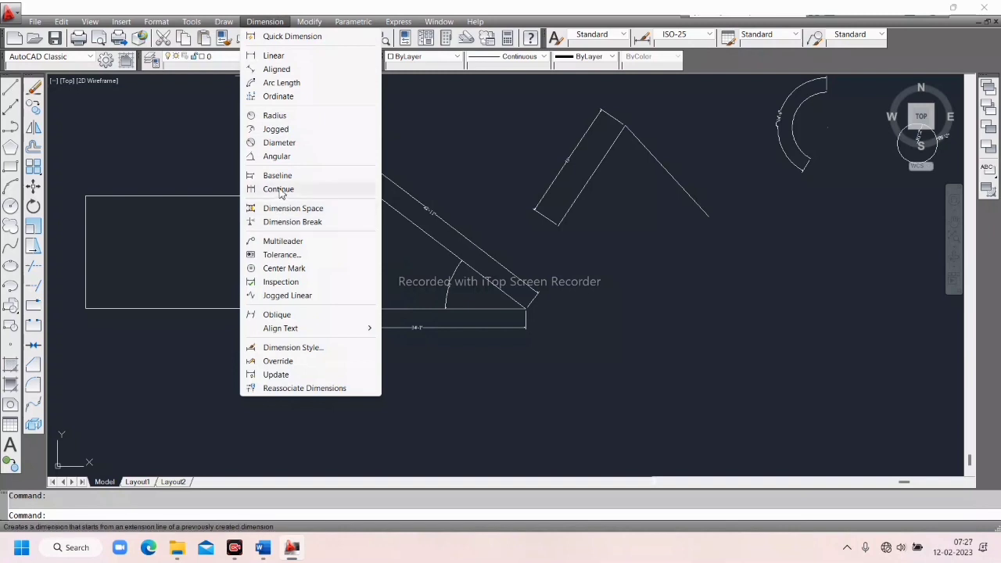
pyautogui.click(279, 156)
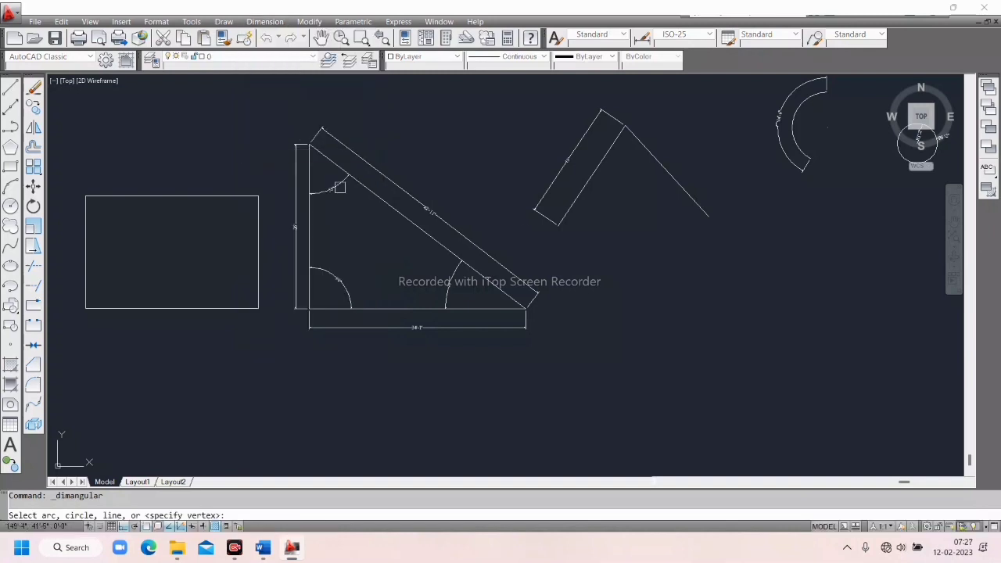
pyautogui.scroll(2, 628, 135)
pyautogui.moveTo(629, 135); pyautogui.dragTo(484, 168, button='middle')
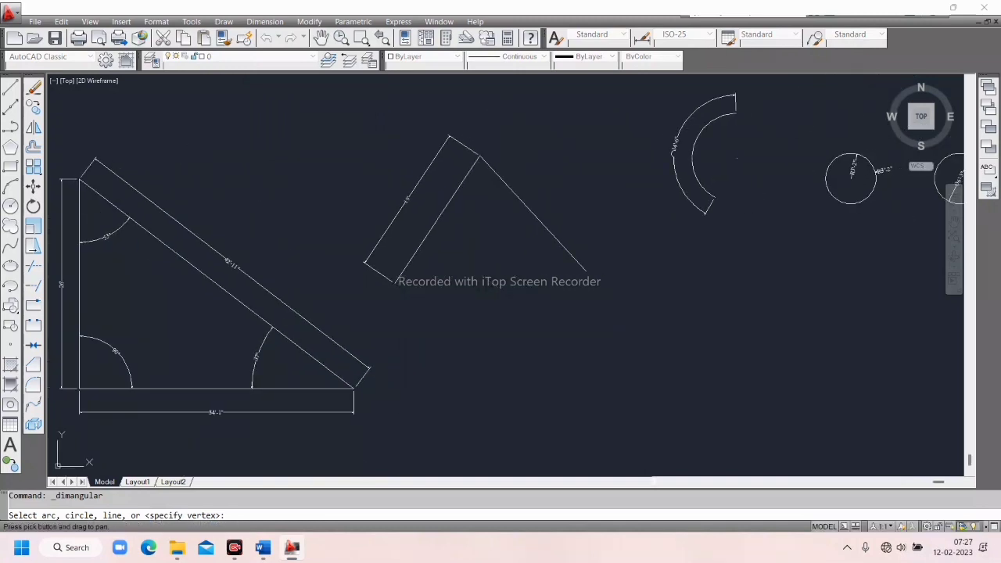
pyautogui.click(452, 196)
pyautogui.click(523, 202)
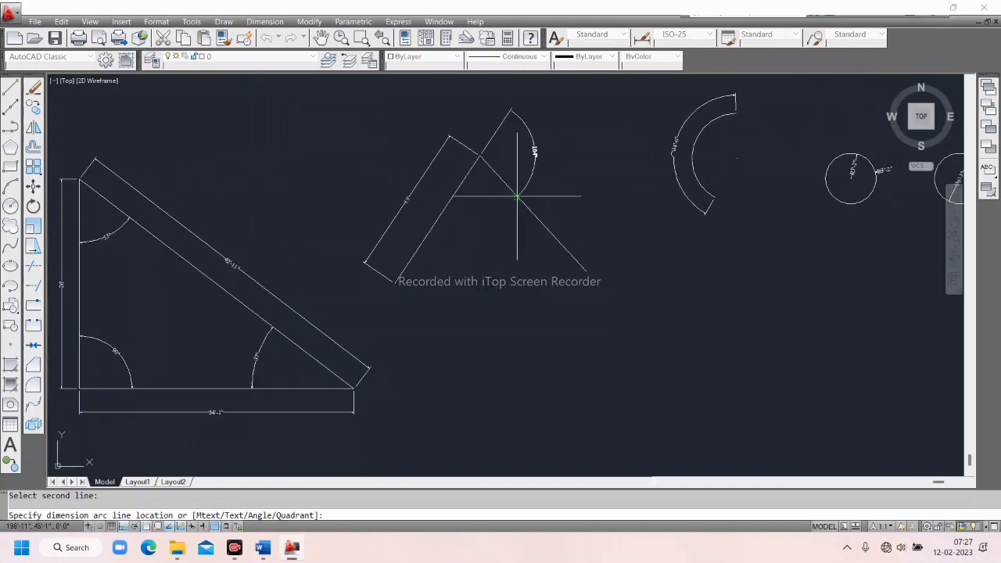
pyautogui.scroll(4, 476, 227)
pyautogui.click(479, 229)
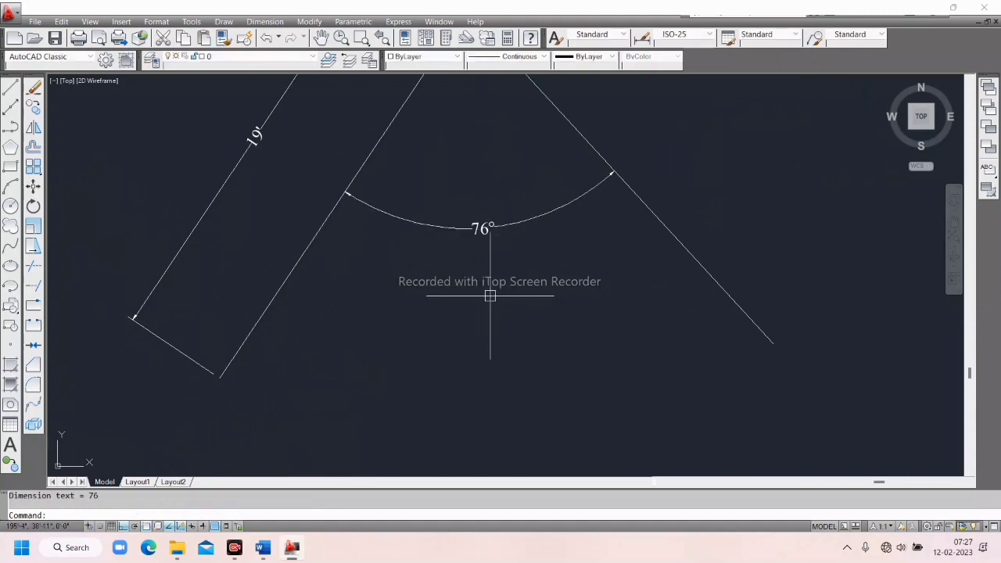
pyautogui.scroll(-3, 490, 284)
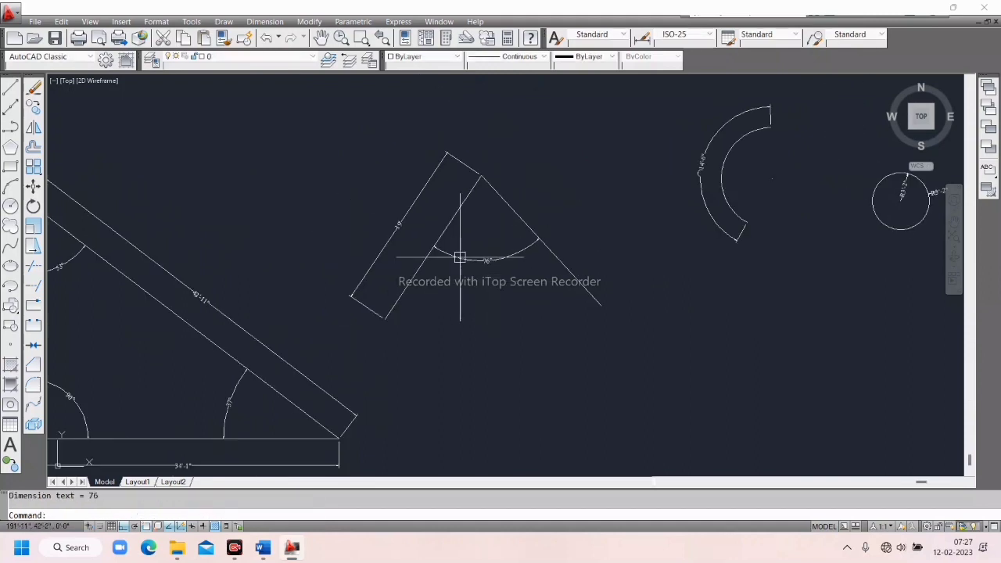
pyautogui.scroll(-3, 459, 227)
pyautogui.scroll(-2, 460, 237)
pyautogui.scroll(1, 413, 201)
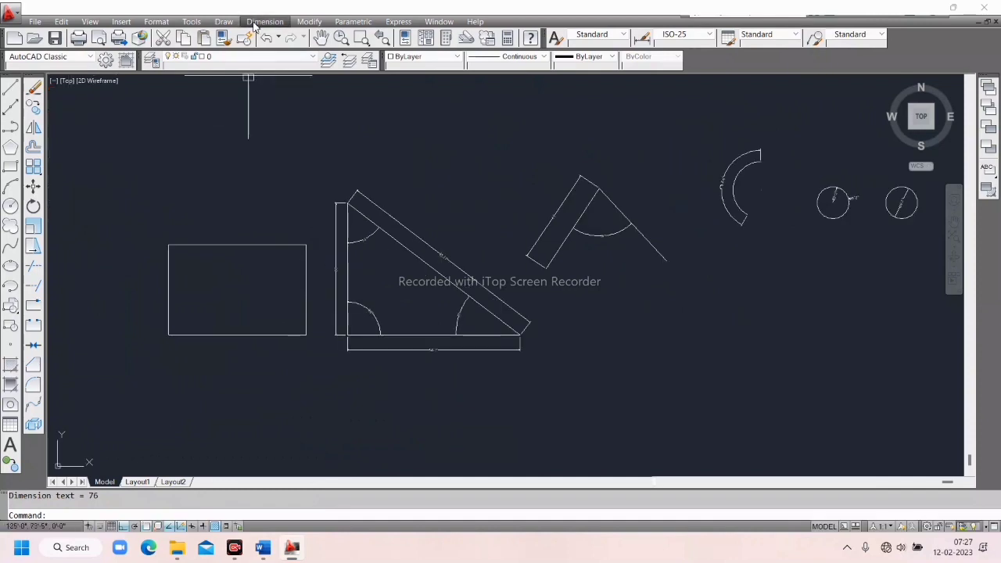
pyautogui.click(265, 21)
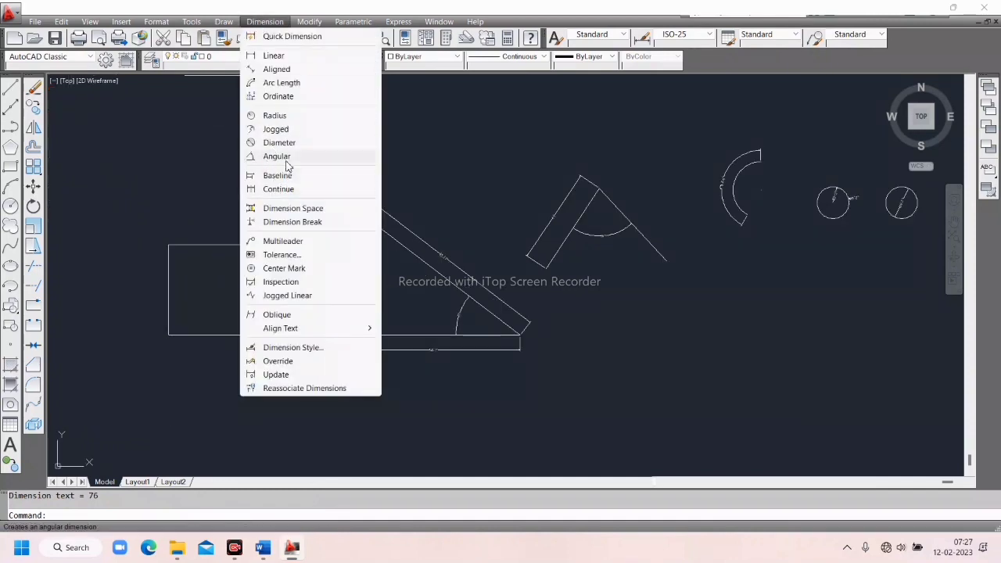
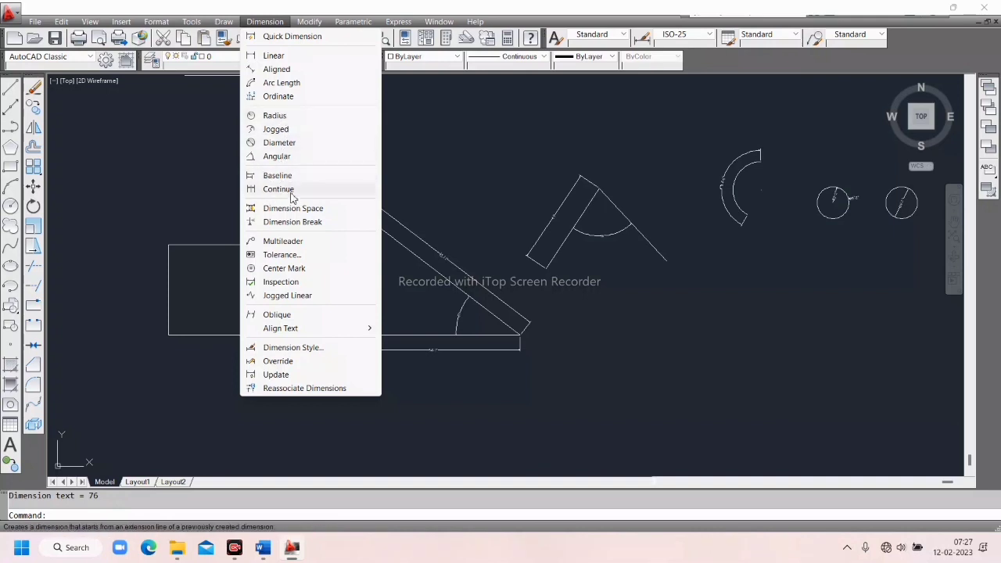
pyautogui.click(420, 177)
pyautogui.click(447, 201)
pyautogui.scroll(-2, 447, 201)
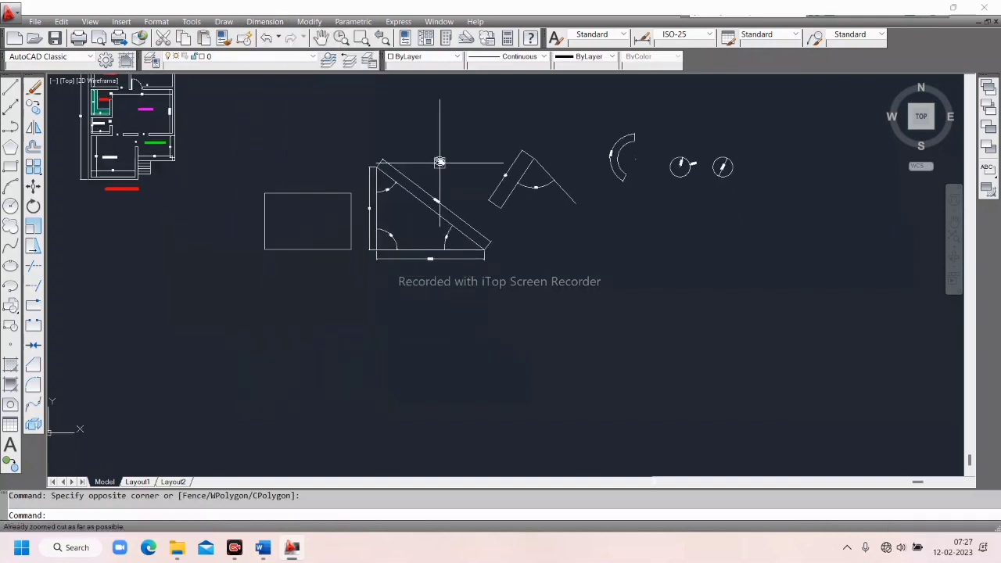
pyautogui.moveTo(362, 331); pyautogui.dragTo(335, 323, button='middle')
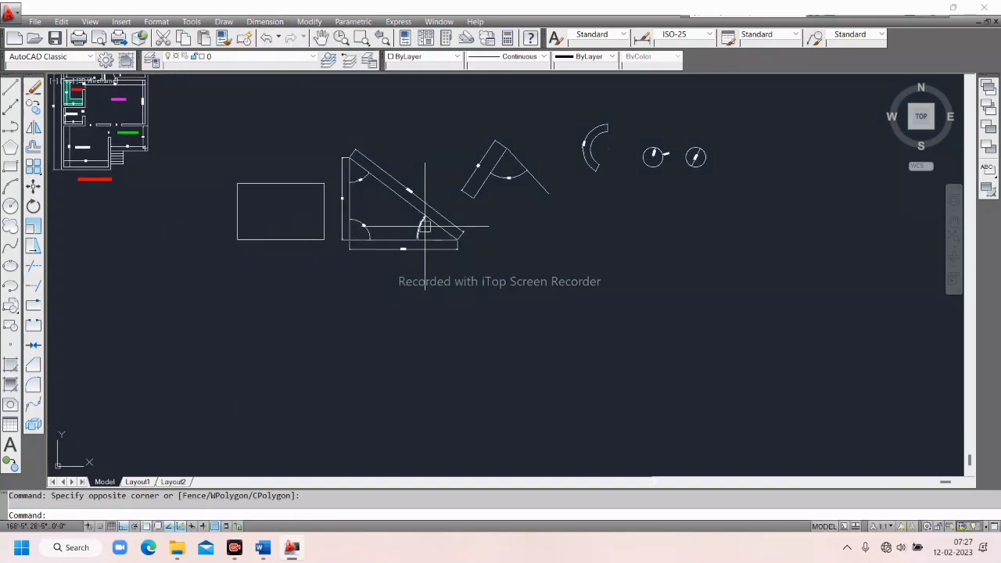
# Switch to the Word notes and find Chapter 04 on dimensions
pyautogui.click(258, 550)
pyautogui.scroll(-1, 391, 283)
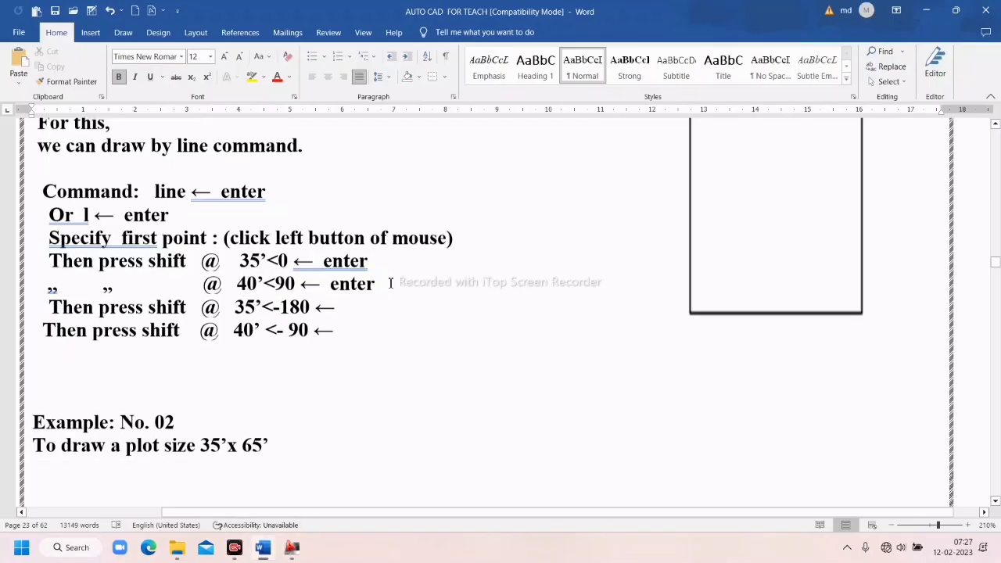
pyautogui.scroll(-20, 391, 283)
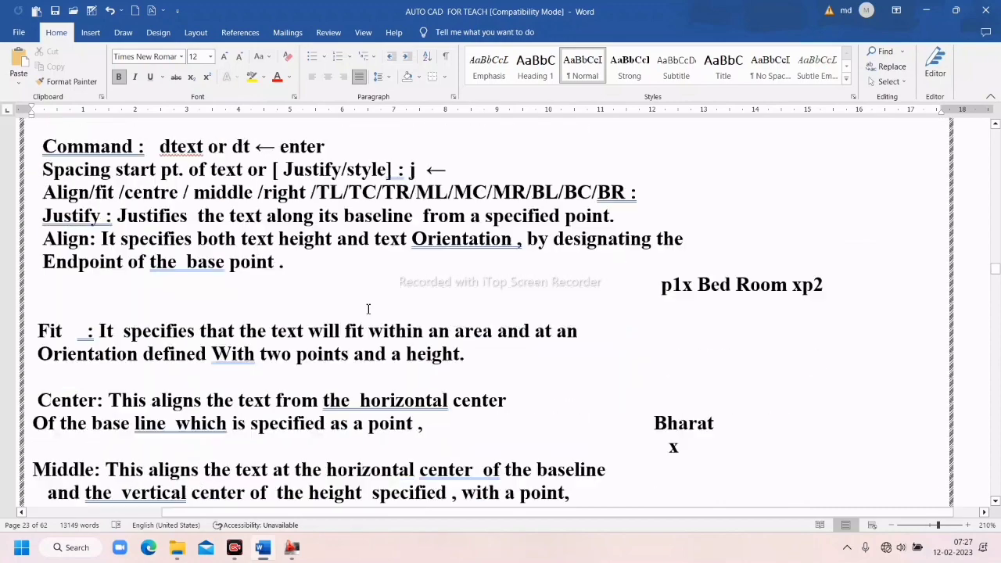
pyautogui.scroll(-15, 369, 309)
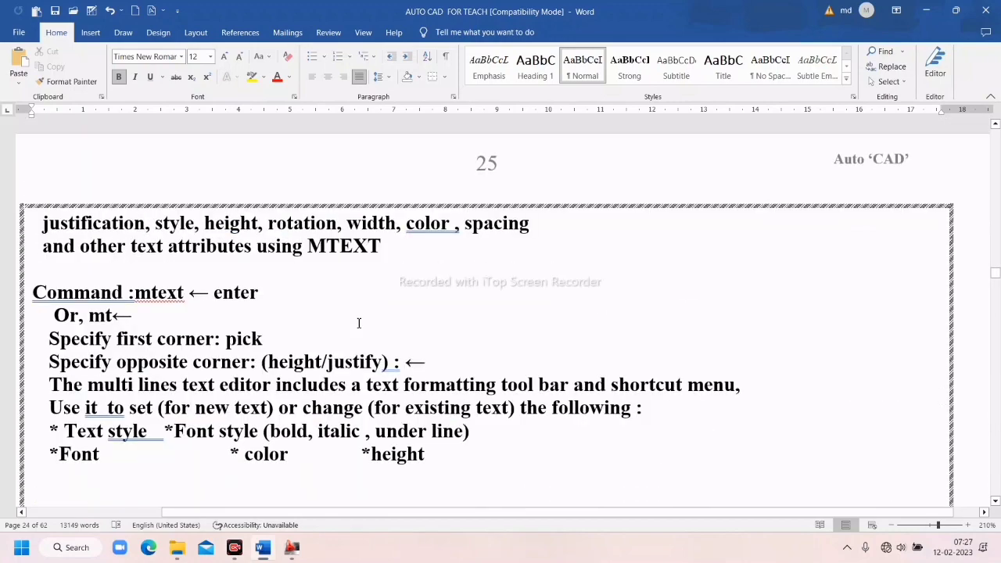
pyautogui.scroll(-6, 359, 323)
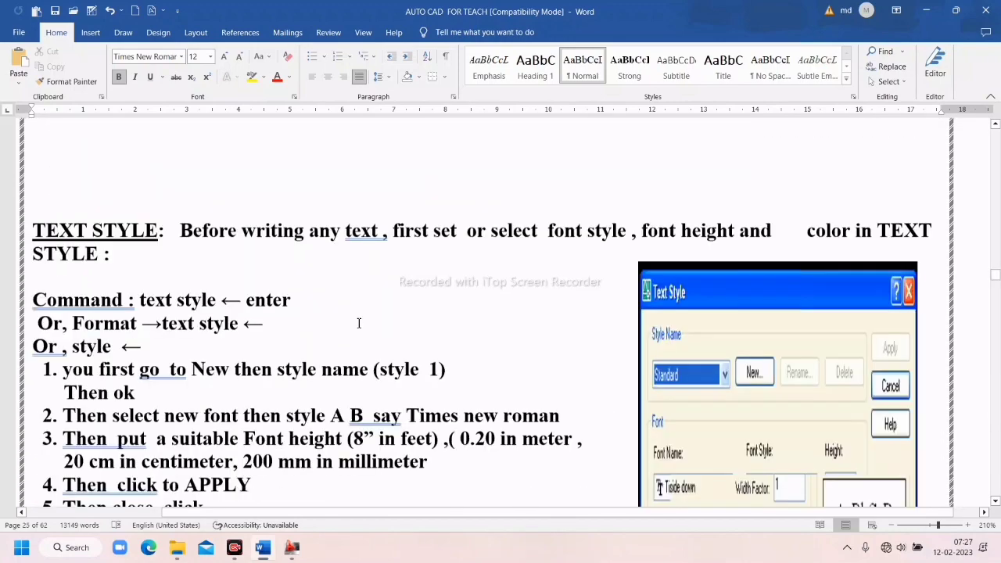
pyautogui.scroll(-10, 359, 323)
pyautogui.scroll(-6, 359, 323)
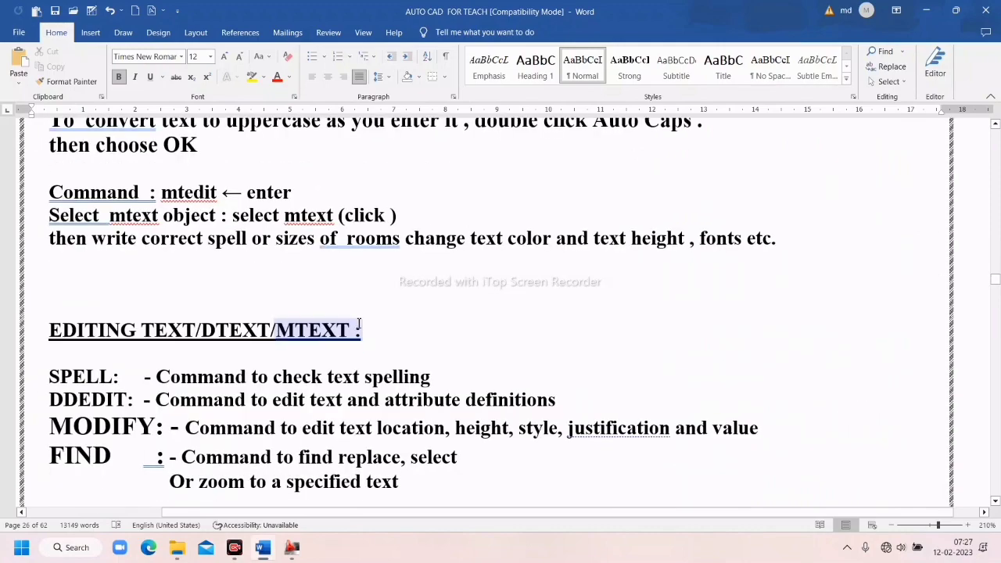
pyautogui.scroll(4, 359, 323)
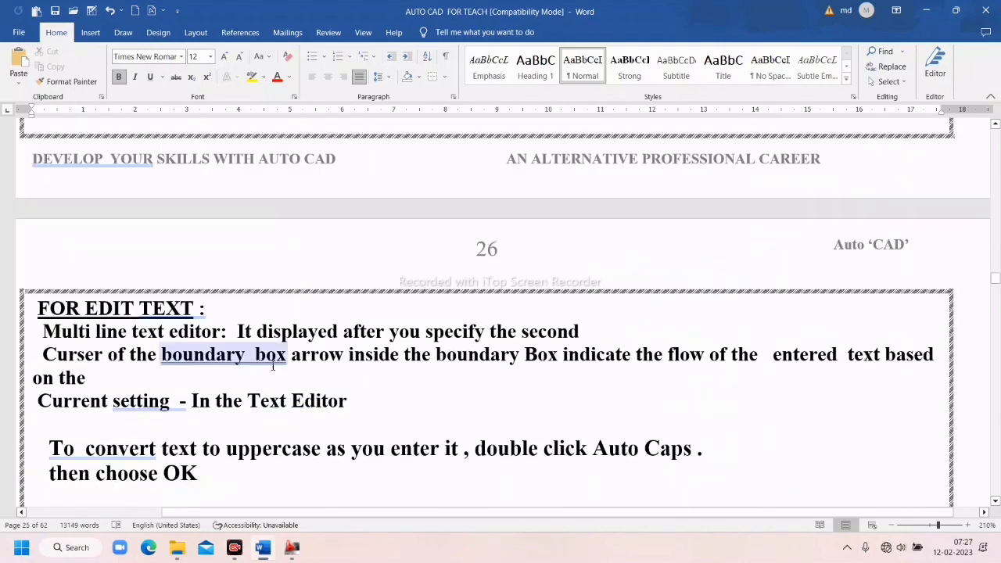
pyautogui.scroll(-9, 294, 343)
pyautogui.scroll(-15, 294, 342)
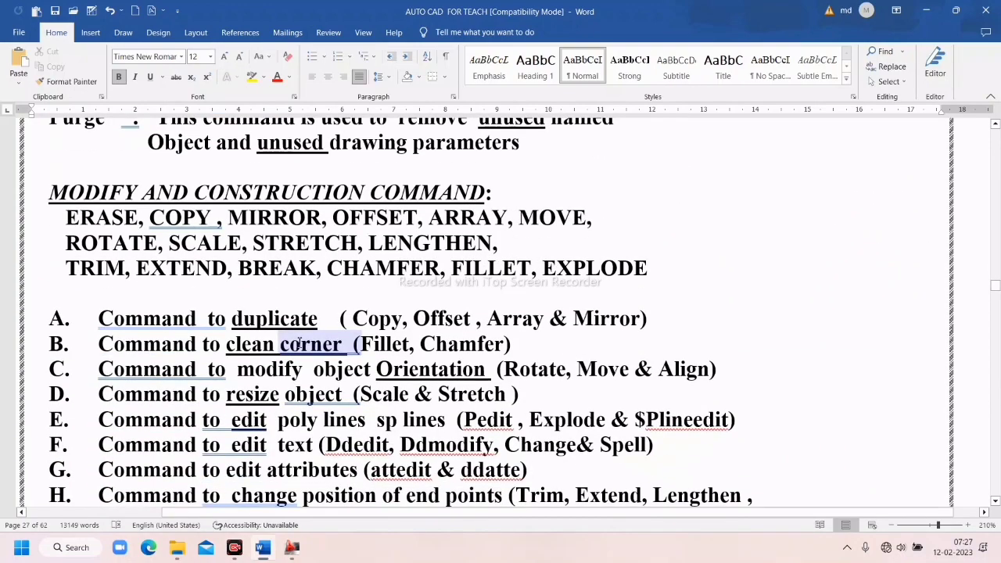
pyautogui.scroll(-10, 299, 343)
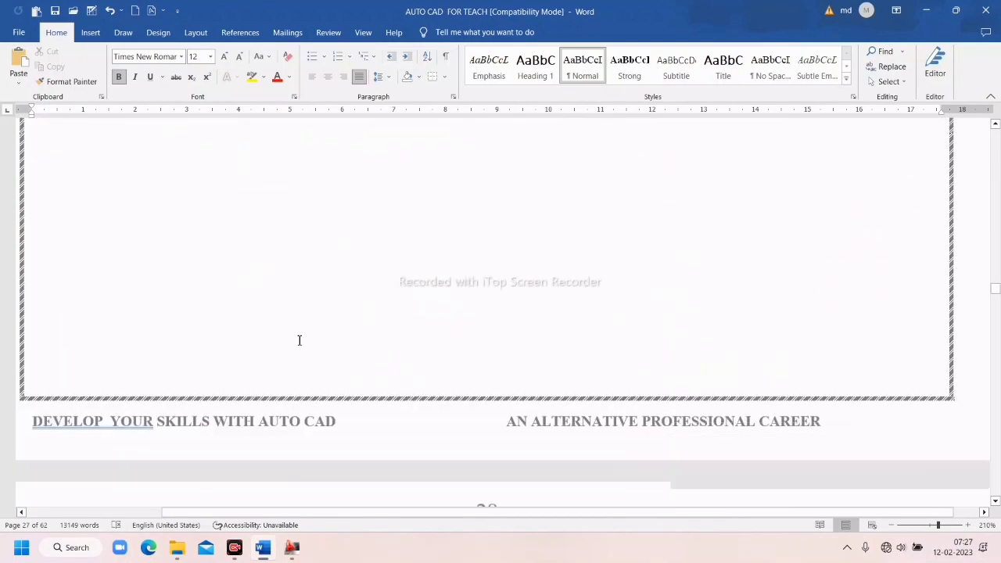
pyautogui.scroll(-4, 299, 340)
pyautogui.scroll(-20, 299, 338)
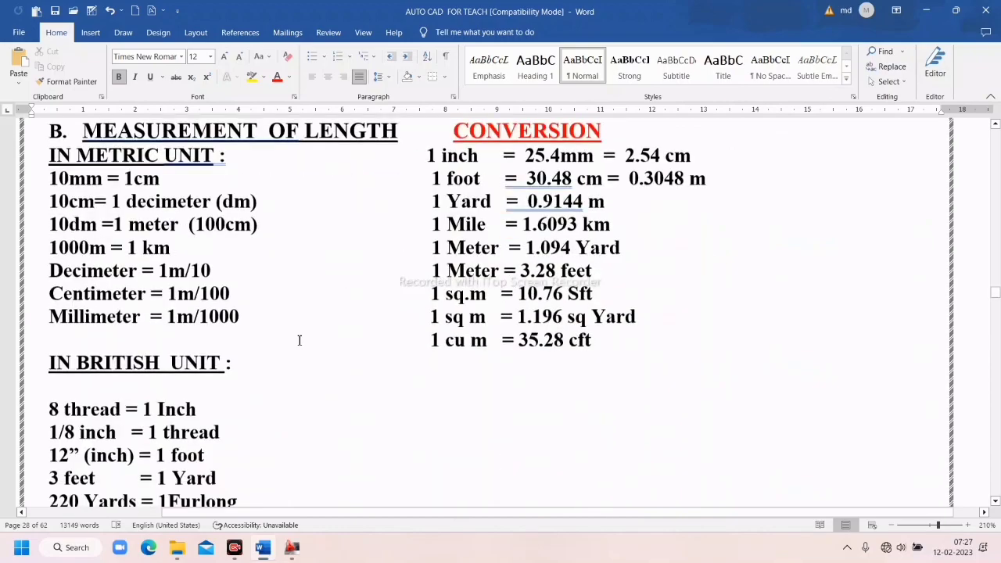
pyautogui.scroll(-20, 300, 338)
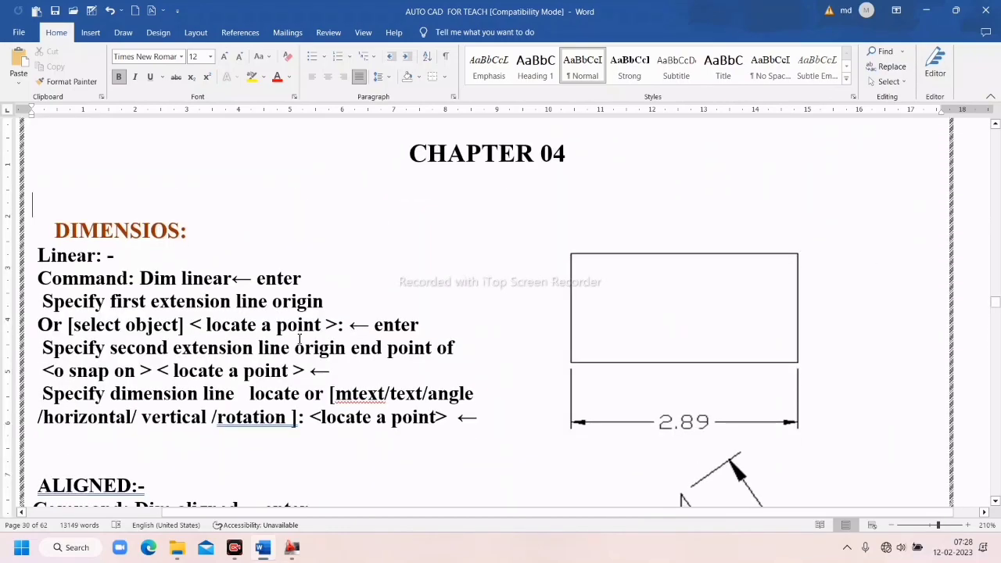
# Examine the dimension notes from linear and aligned through radius, jogged and diameter to the baseline, continue and leader examples
pyautogui.scroll(-3, 300, 338)
pyautogui.scroll(-2, 304, 330)
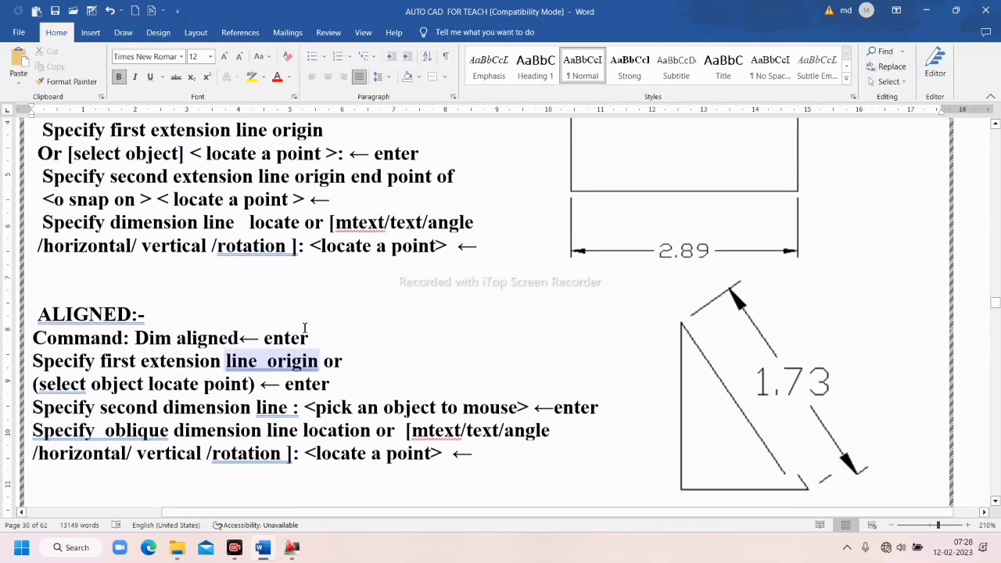
pyautogui.scroll(-13, 304, 329)
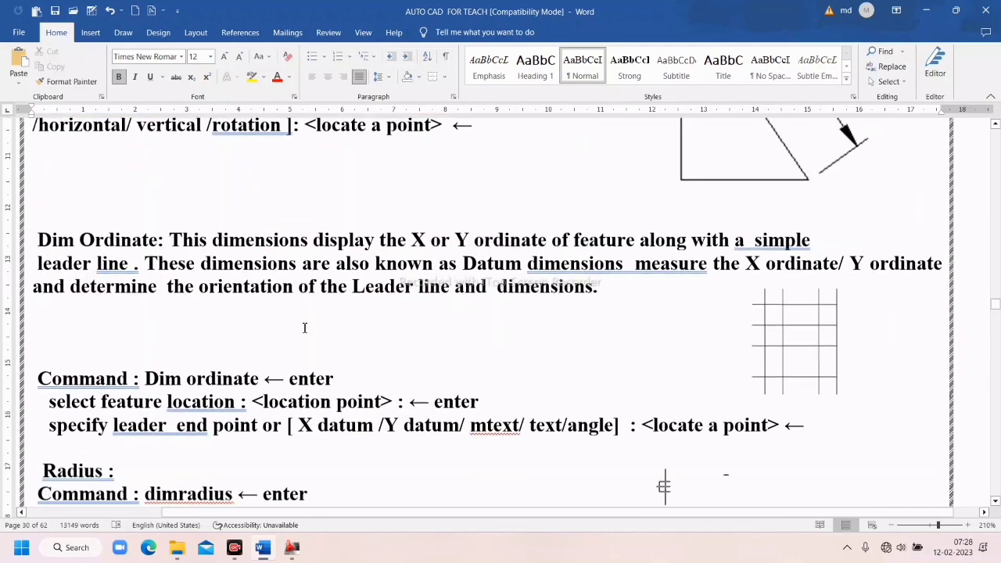
pyautogui.scroll(-11, 305, 328)
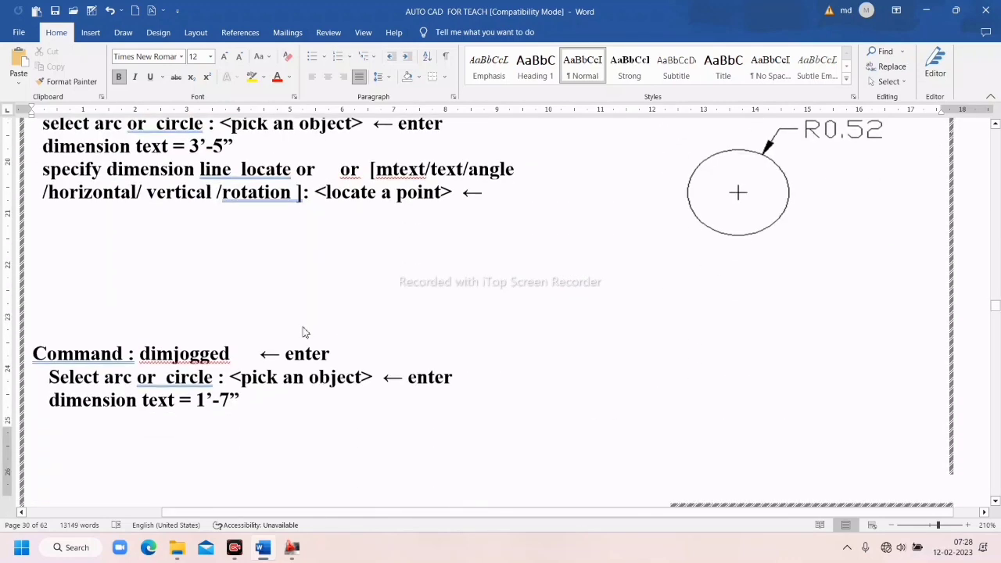
pyautogui.scroll(-4, 305, 328)
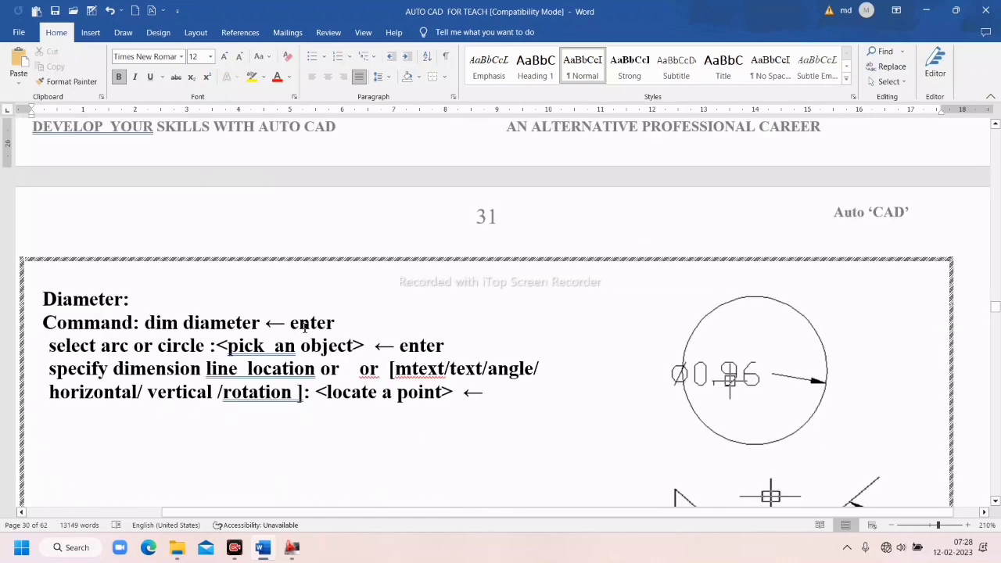
pyautogui.scroll(-20, 304, 328)
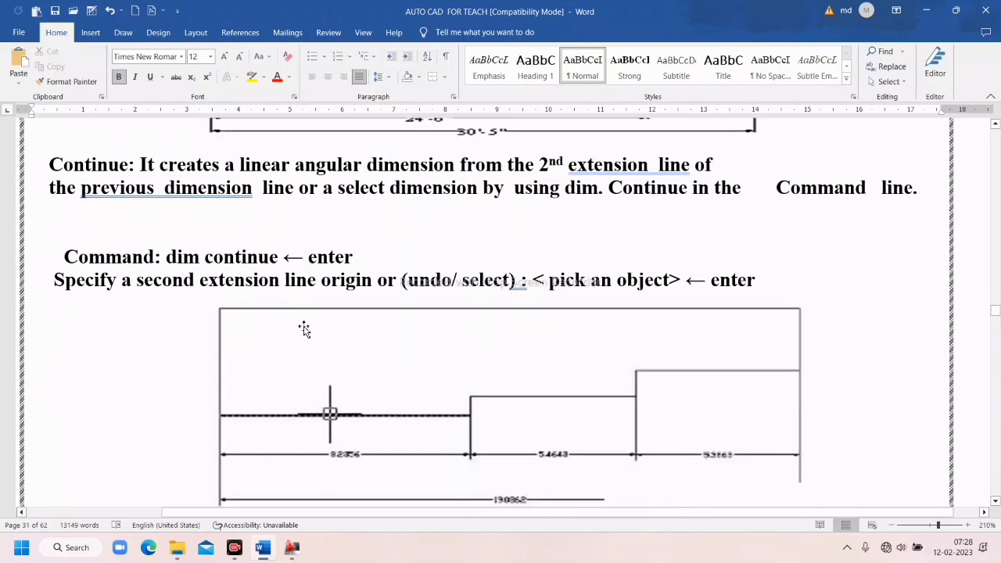
pyautogui.scroll(7, 305, 328)
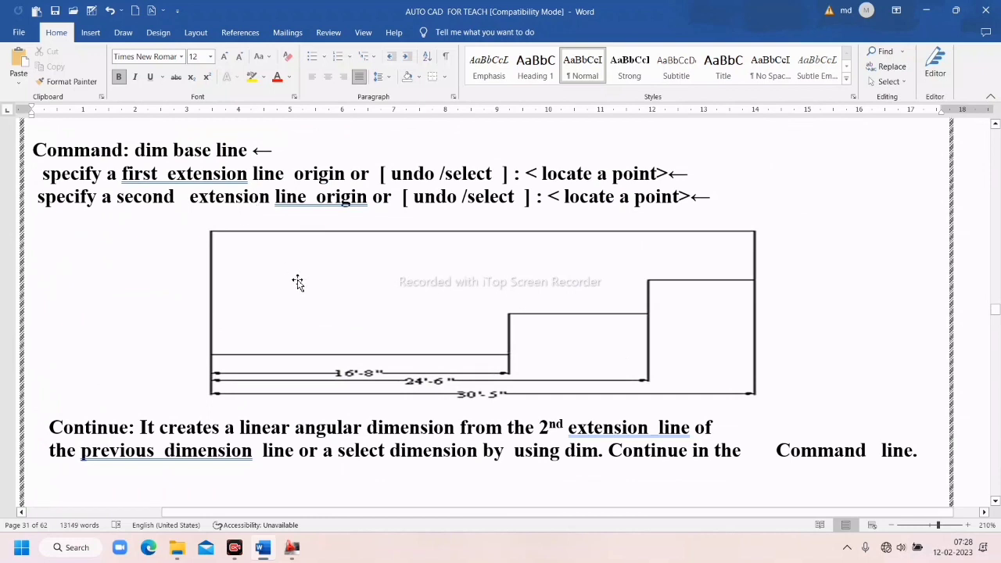
pyautogui.scroll(-12, 298, 282)
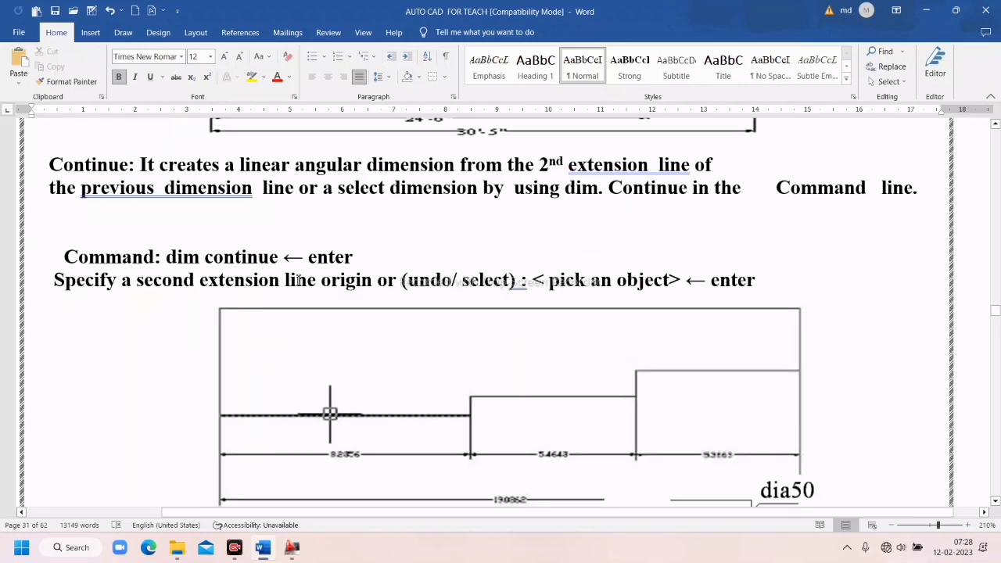
pyautogui.scroll(7, 298, 279)
pyautogui.scroll(1, 299, 279)
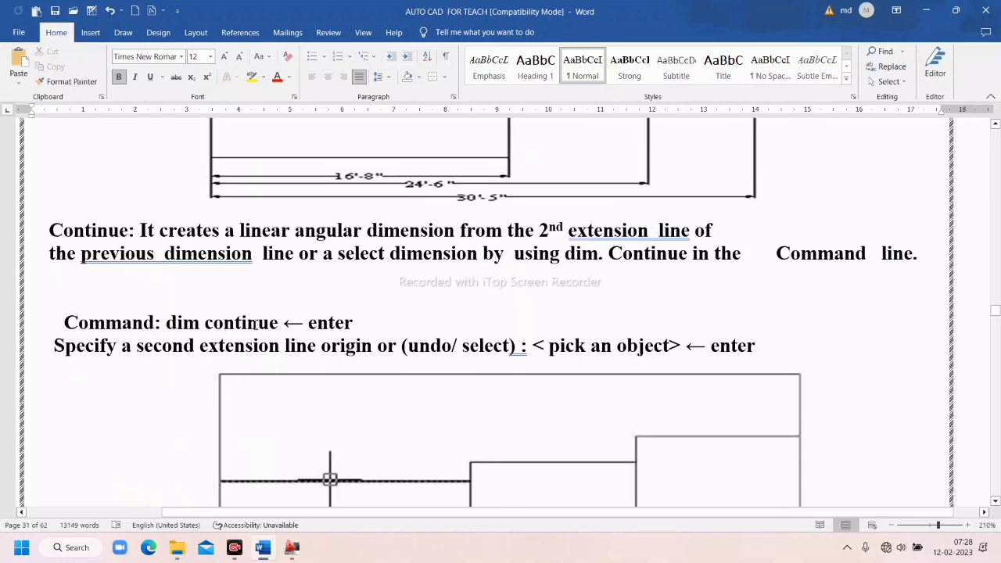
pyautogui.scroll(-7, 255, 325)
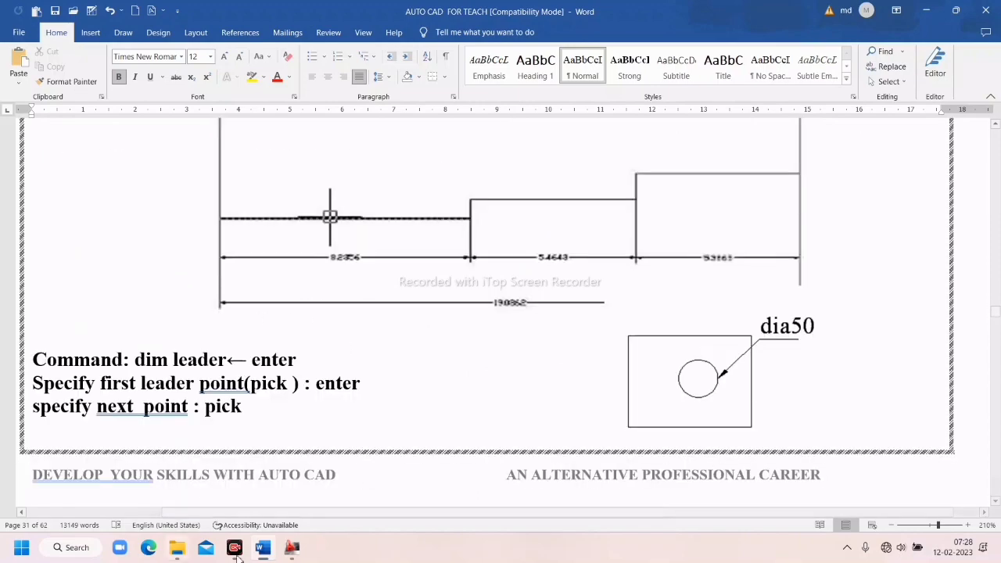
# Switch to AutoCAD and, in an empty area, draw three steps rising rightward, a vertical right side and a long top line running back left
pyautogui.click(293, 547)
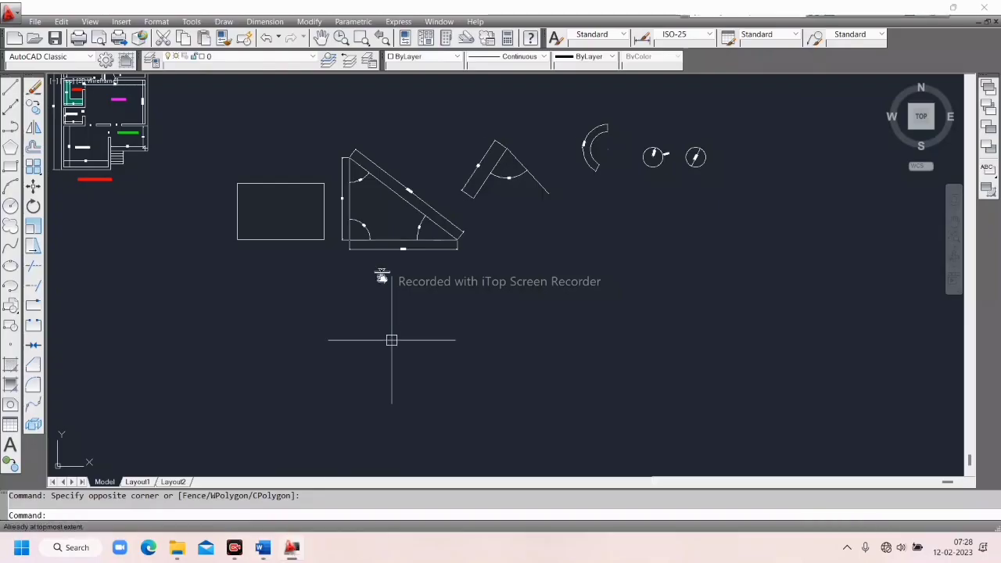
pyautogui.scroll(6, 419, 270)
pyautogui.moveTo(382, 274)
pyautogui.mouseDown(button='middle')
pyautogui.moveTo(442, 187)
pyautogui.moveTo(398, 201)
pyautogui.mouseUp(button='middle')
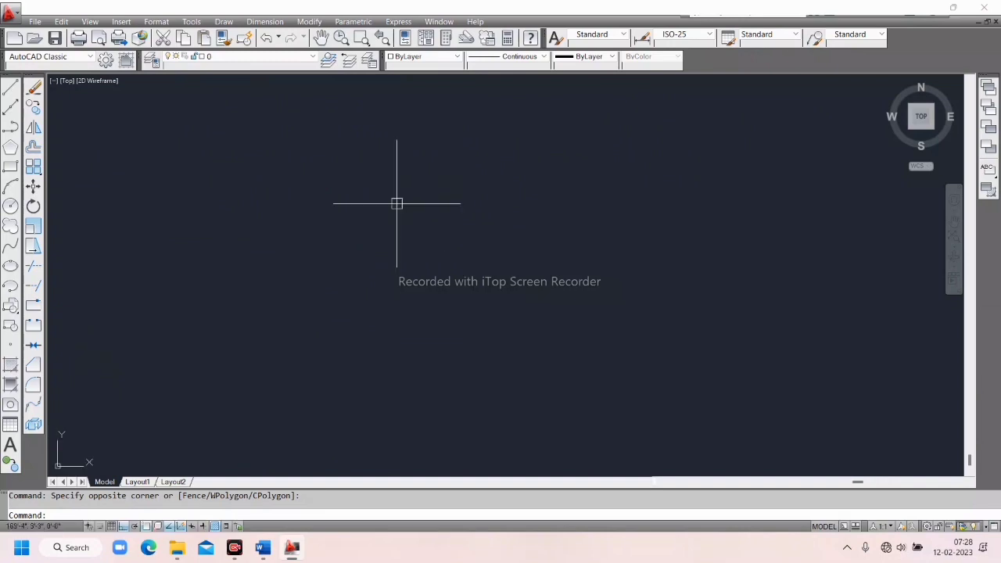
pyautogui.click(11, 88)
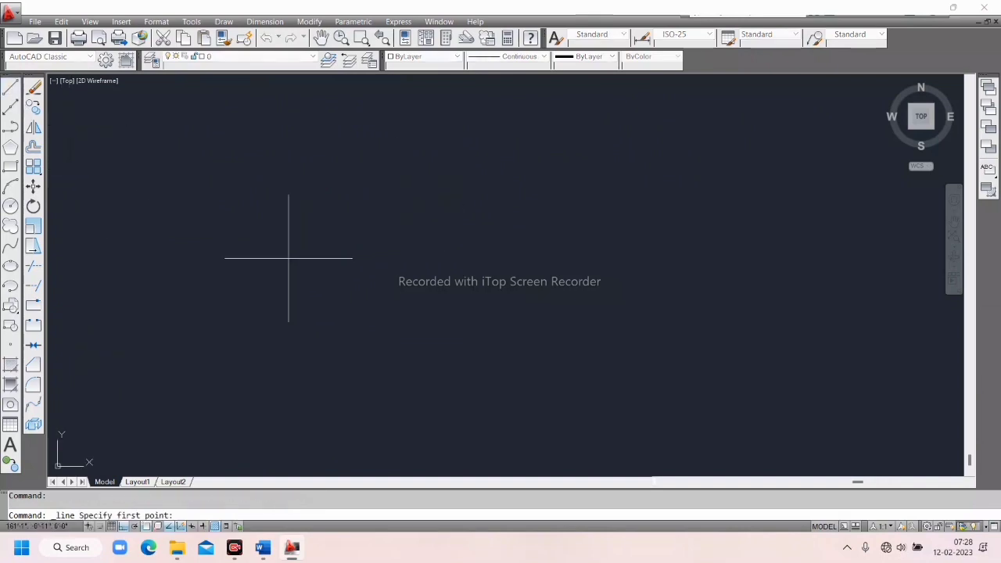
pyautogui.click(280, 245)
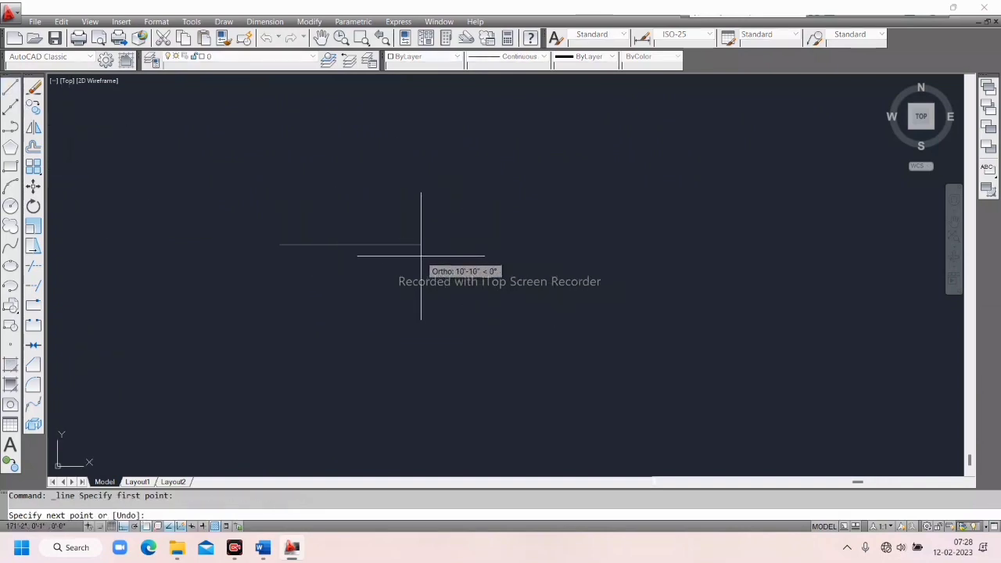
pyautogui.click(380, 248)
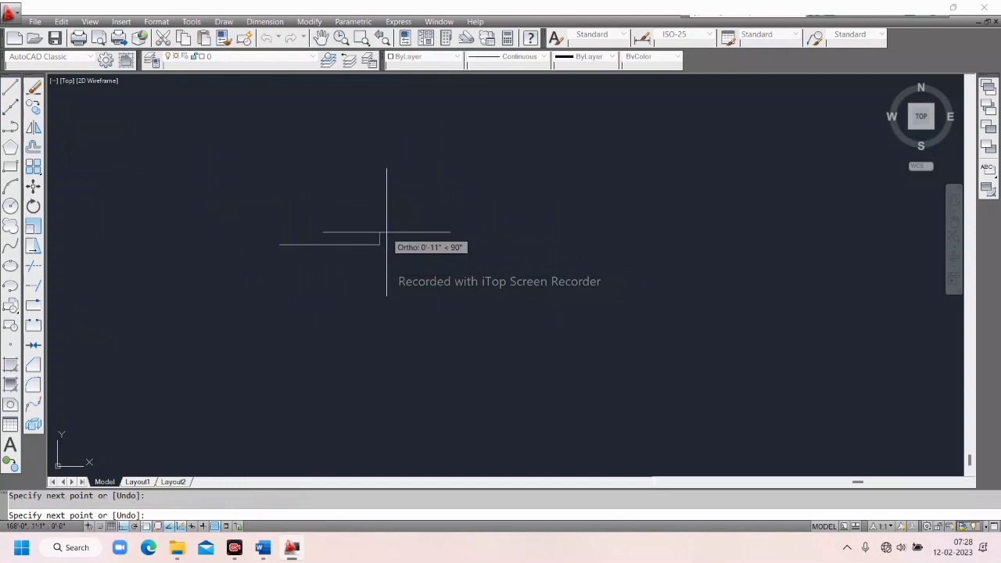
pyautogui.click(386, 210)
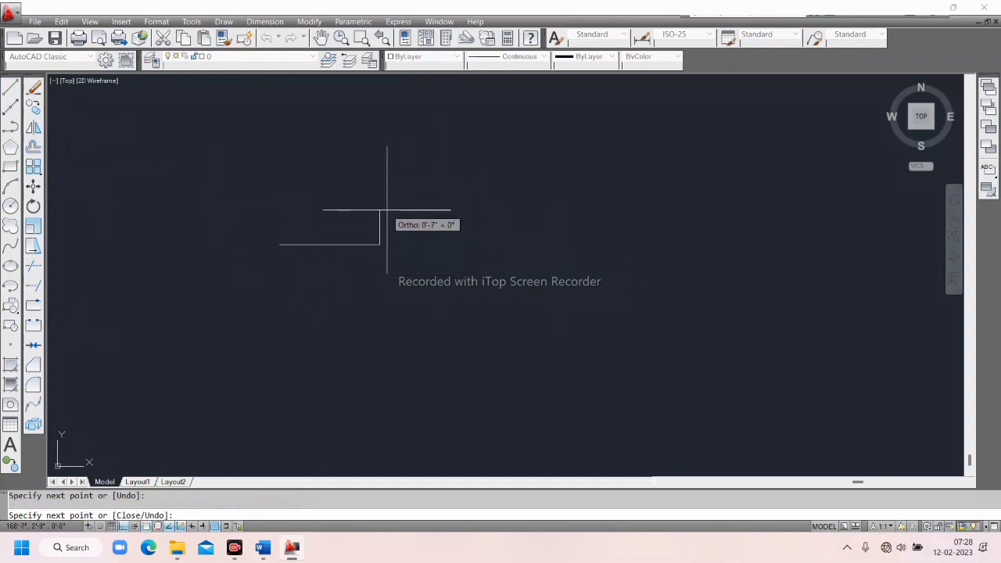
pyautogui.click(475, 210)
pyautogui.click(475, 189)
pyautogui.click(556, 188)
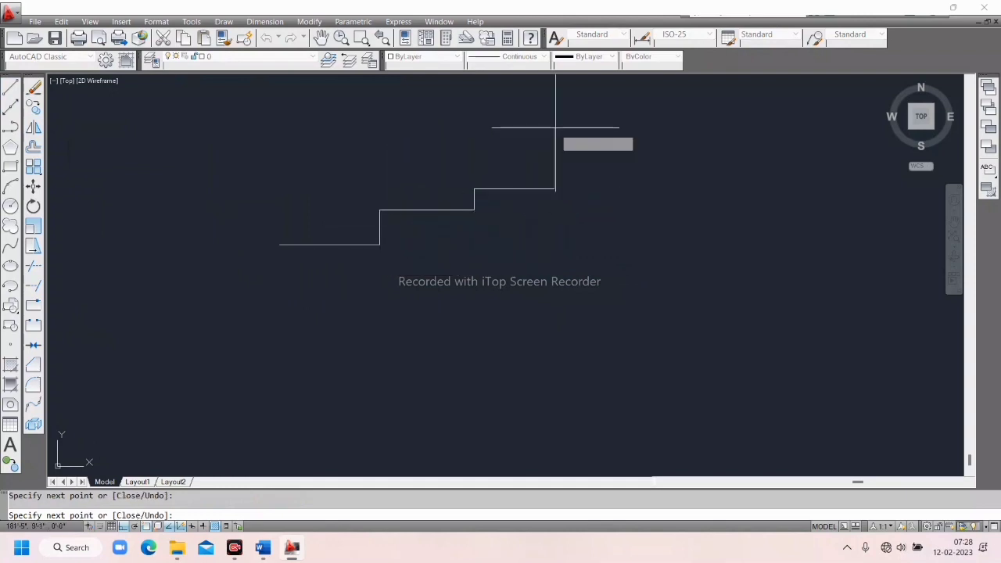
pyautogui.click(557, 127)
pyautogui.rightClick(243, 165)
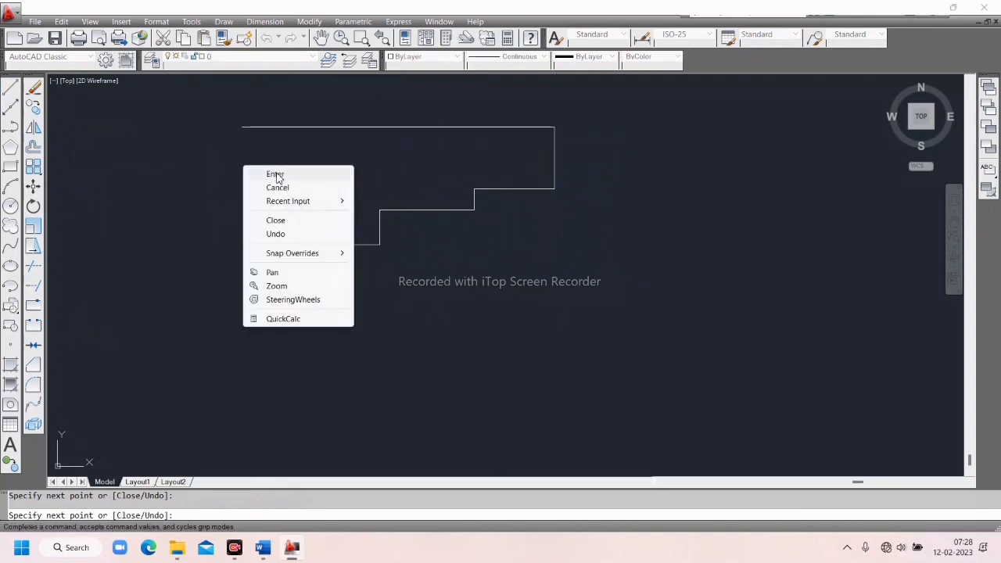
pyautogui.click(275, 175)
# Draw a vertical line from the lowest step's open left end up to the top line, closing the stepped outline's left side
pyautogui.click(11, 88)
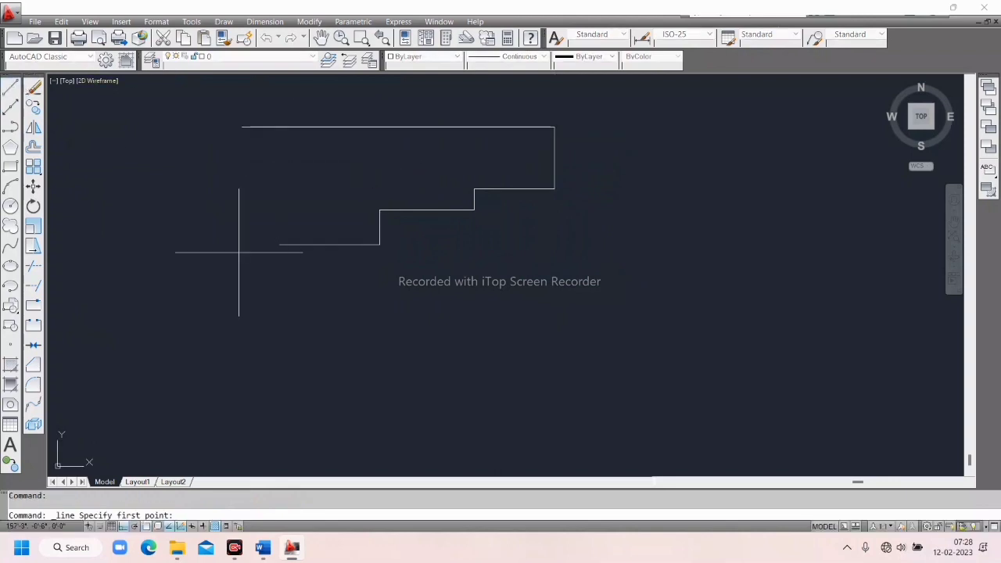
pyautogui.click(280, 245)
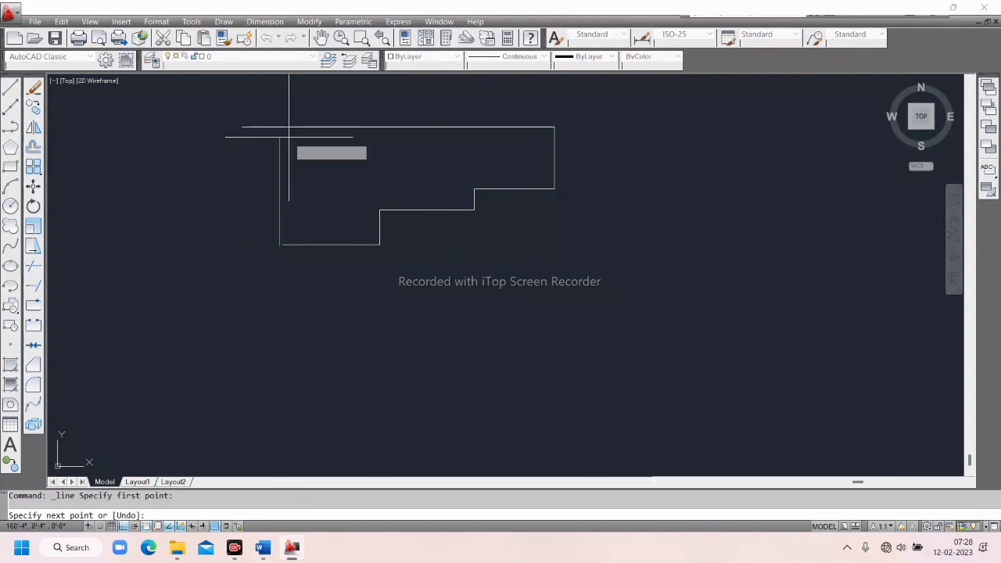
pyautogui.click(279, 126)
pyautogui.rightClick(279, 127)
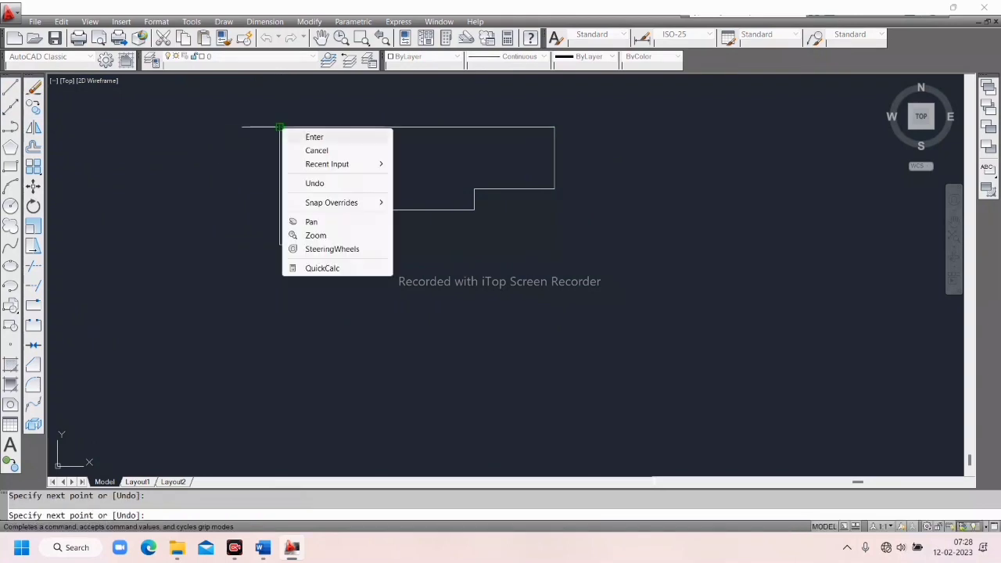
pyautogui.click(308, 139)
# Trim the part of the top line that overhangs the stepped outline's left side
pyautogui.click(32, 268)
pyautogui.press('Return')
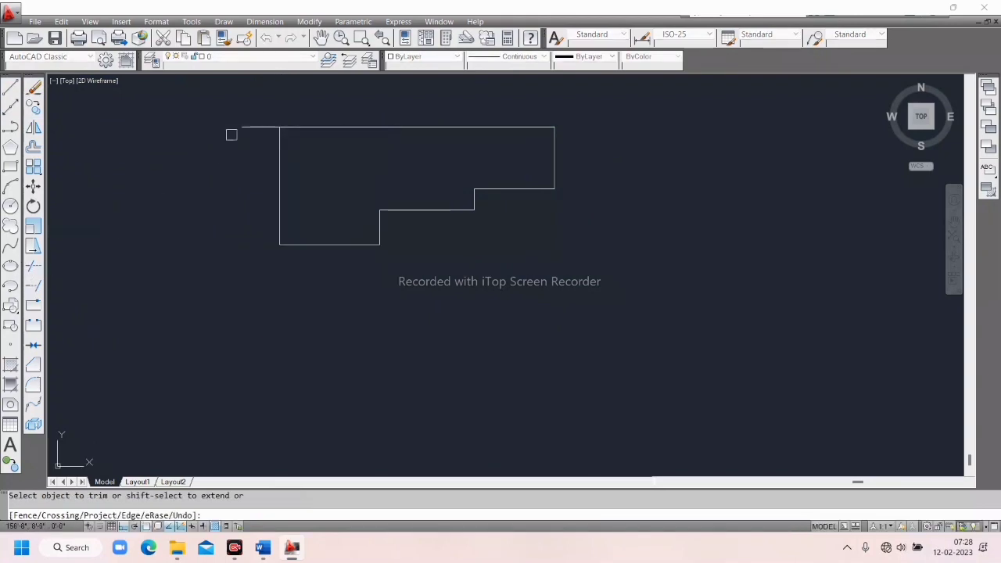
pyautogui.click(242, 145)
pyautogui.rightClick(197, 155)
pyautogui.click(216, 163)
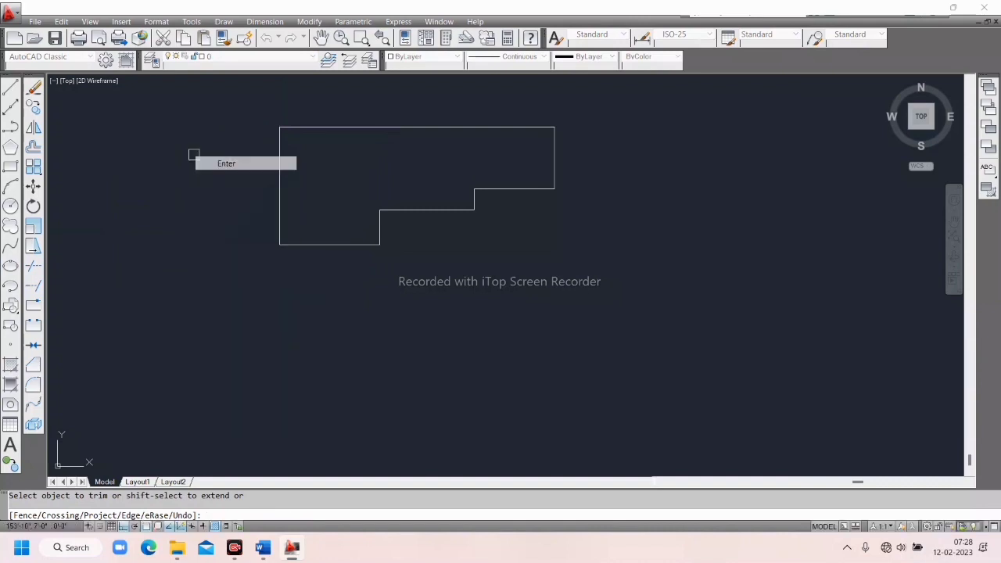
# Copy the whole stepped outline horizontally to the empty space on its right
pyautogui.click(34, 108)
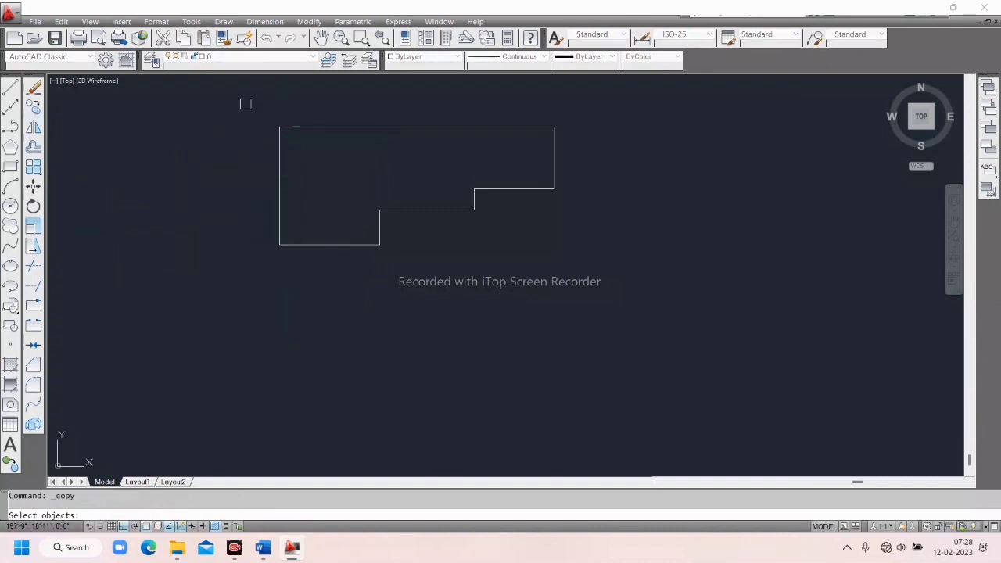
pyautogui.moveTo(246, 104); pyautogui.dragTo(596, 286)
pyautogui.press('Return')
pyautogui.click(448, 248)
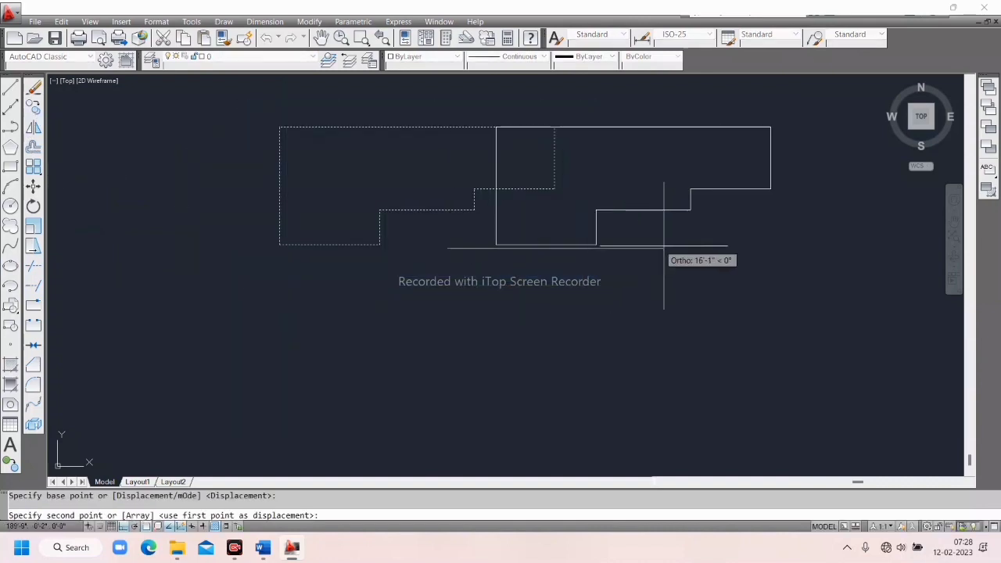
pyautogui.scroll(-4, 713, 248)
pyautogui.moveTo(713, 248); pyautogui.dragTo(363, 271, button='middle')
pyautogui.click(545, 252)
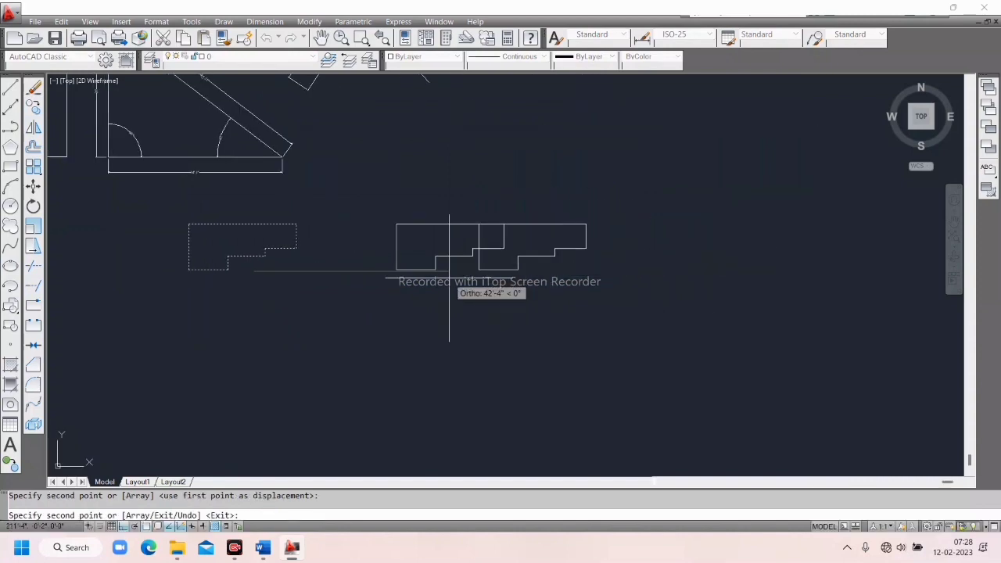
# End the copy operation and frame both stepped outlines side by side
pyautogui.scroll(3, 408, 279)
pyautogui.press('Escape')
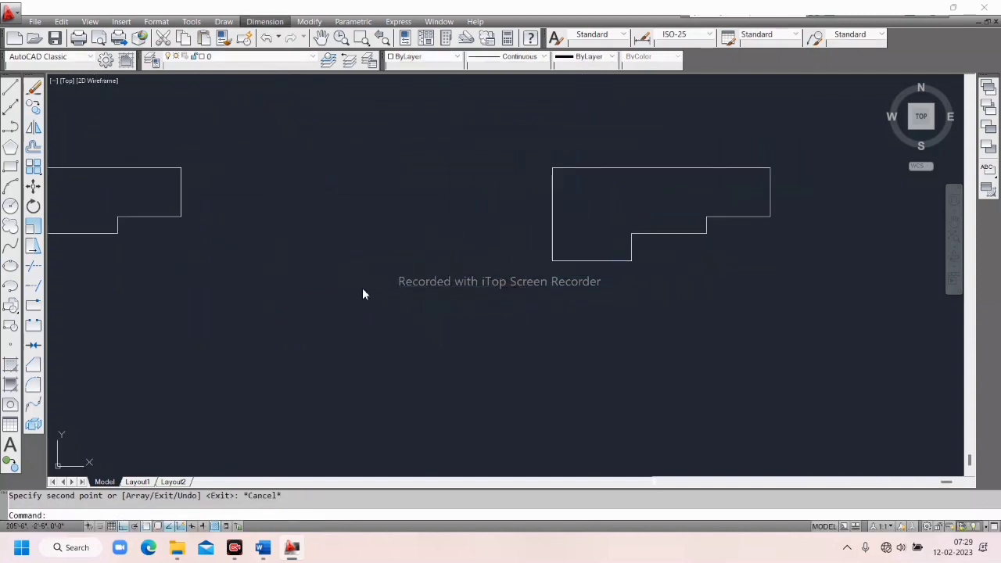
pyautogui.scroll(-4, 362, 294)
pyautogui.scroll(5, 407, 292)
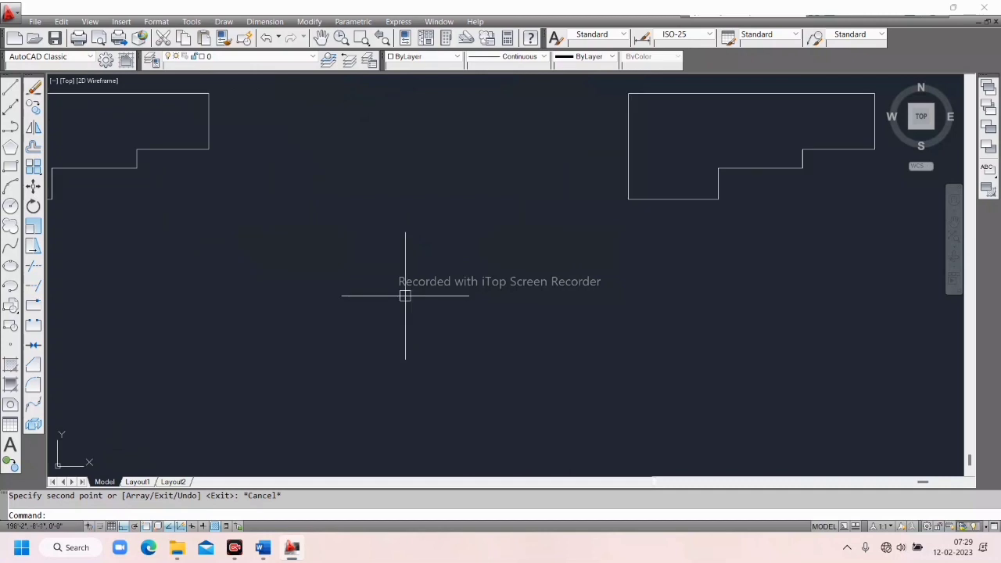
pyautogui.scroll(-4, 405, 296)
pyautogui.scroll(3, 405, 295)
pyautogui.moveTo(404, 296); pyautogui.dragTo(442, 300, button='middle')
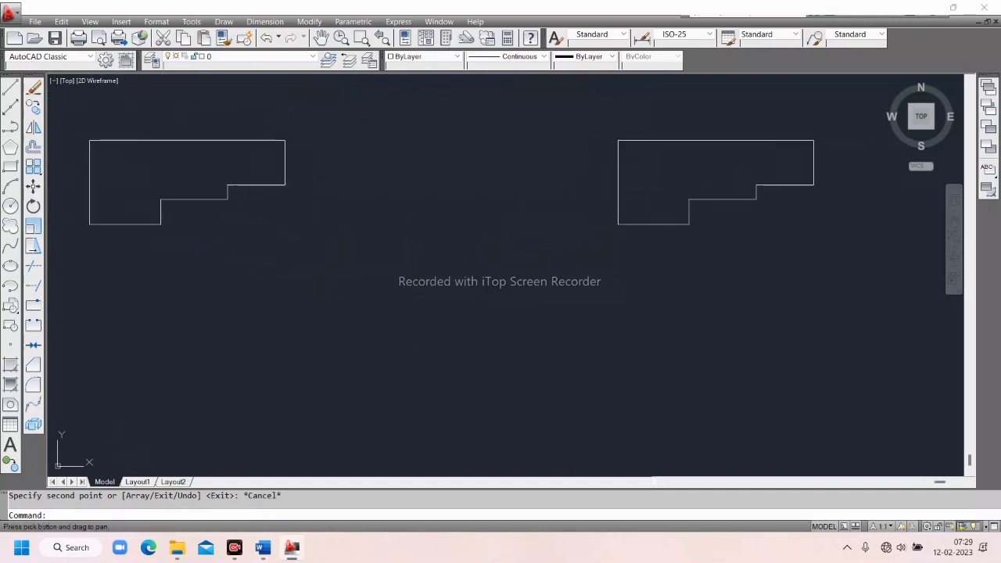
pyautogui.click(267, 22)
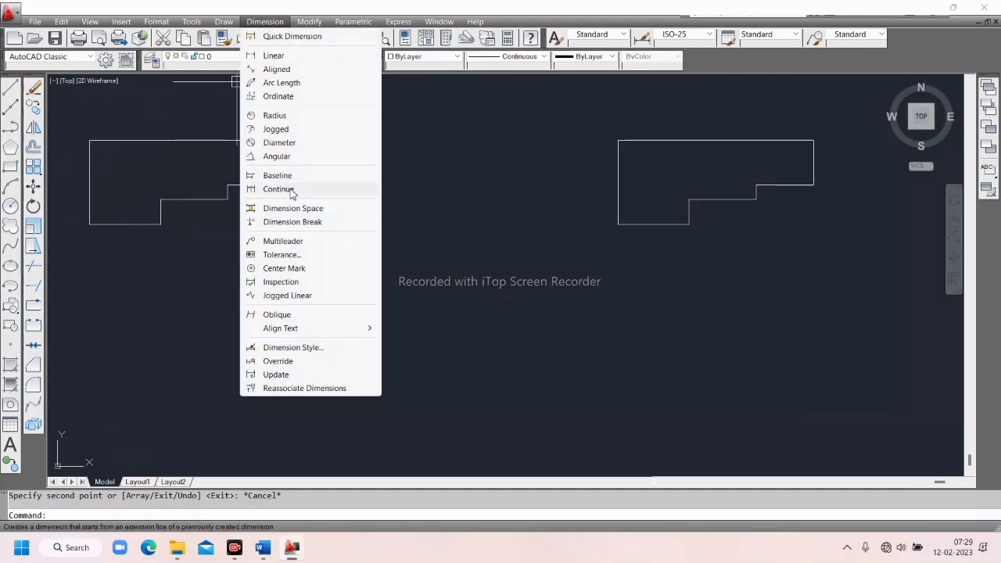
pyautogui.click(280, 57)
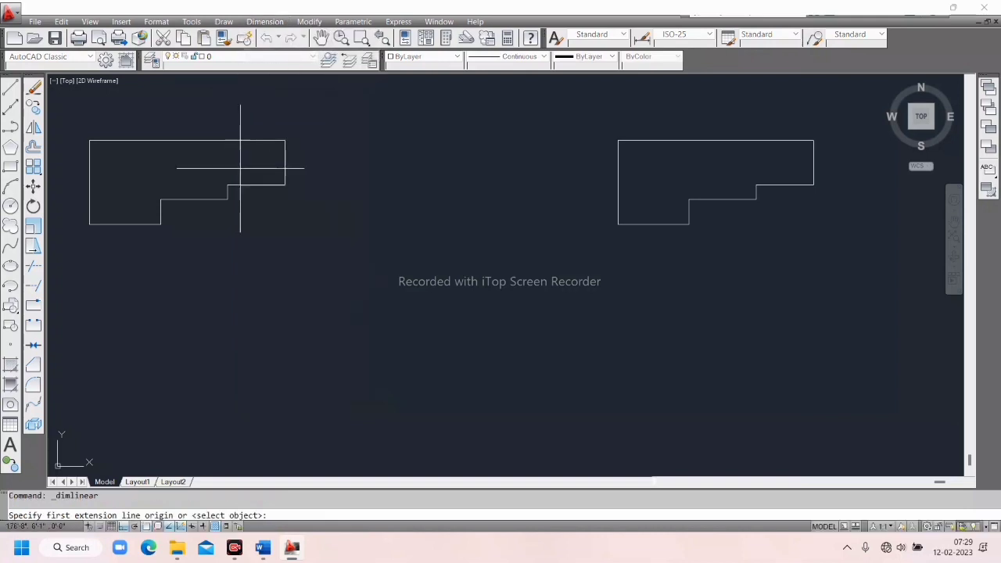
pyautogui.click(89, 228)
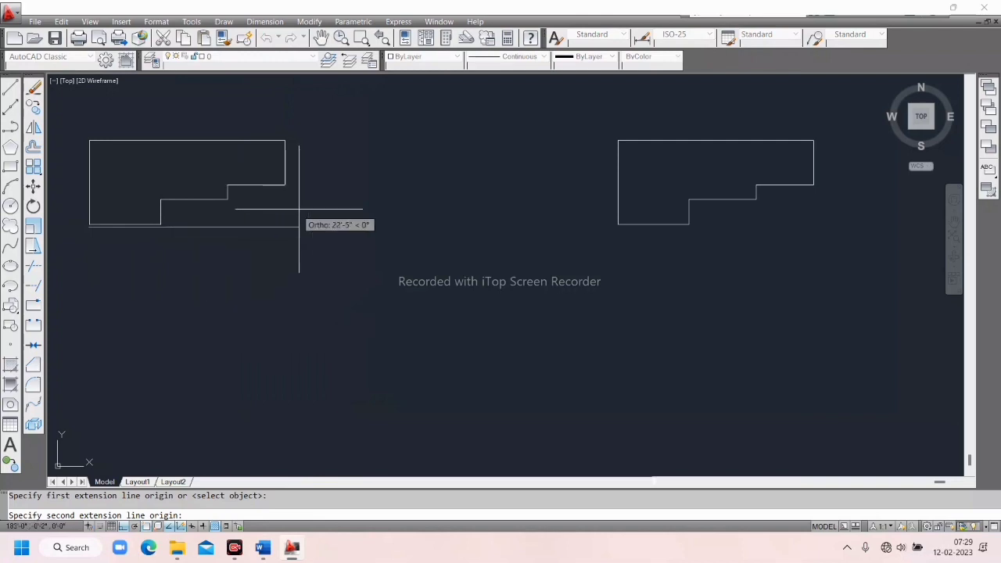
pyautogui.press('Escape')
# Add a linear dimension of the original stepped outline's full width, from its lower-left corner to its right side's lower end, placed below it
pyautogui.rightClick(179, 124)
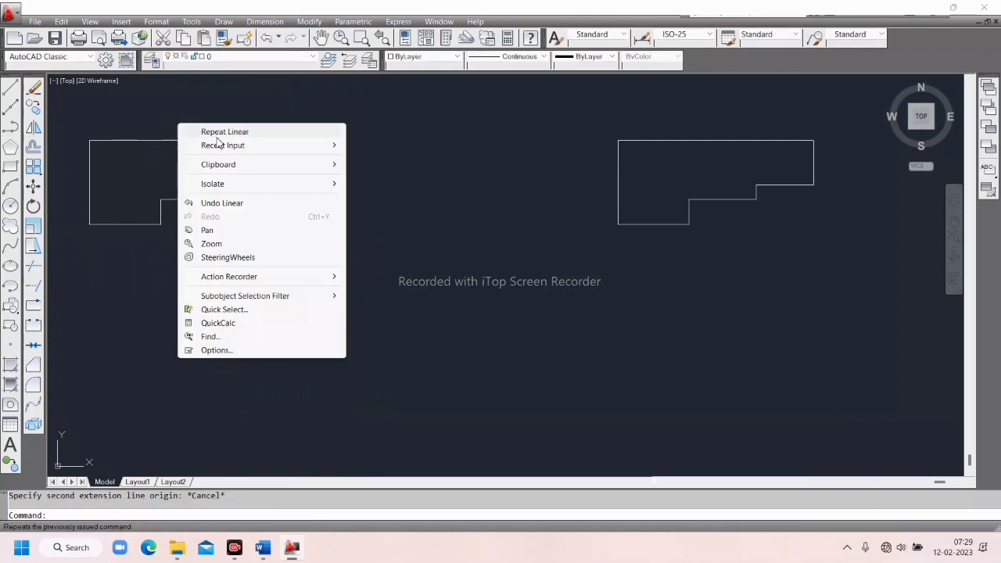
pyautogui.click(221, 131)
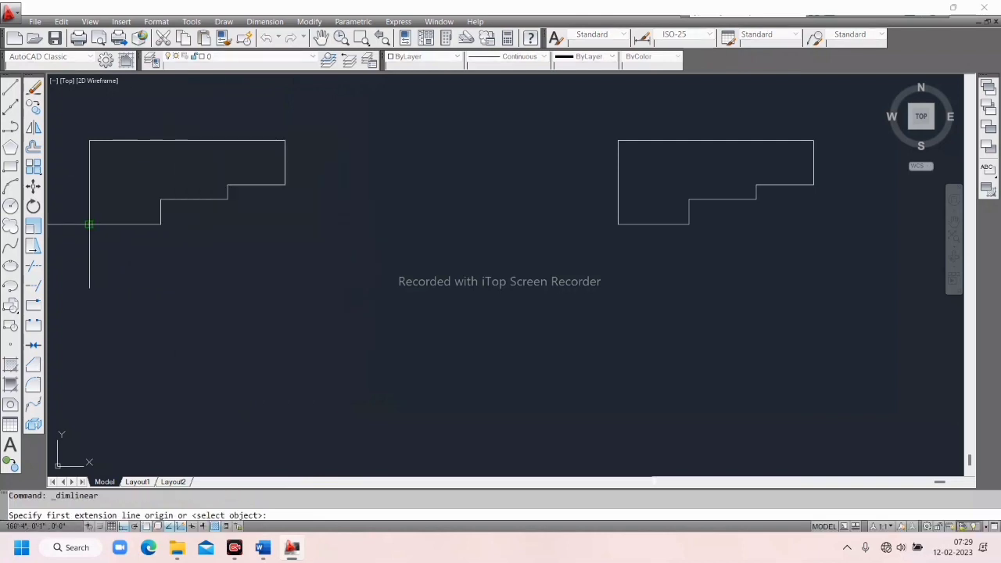
pyautogui.click(90, 224)
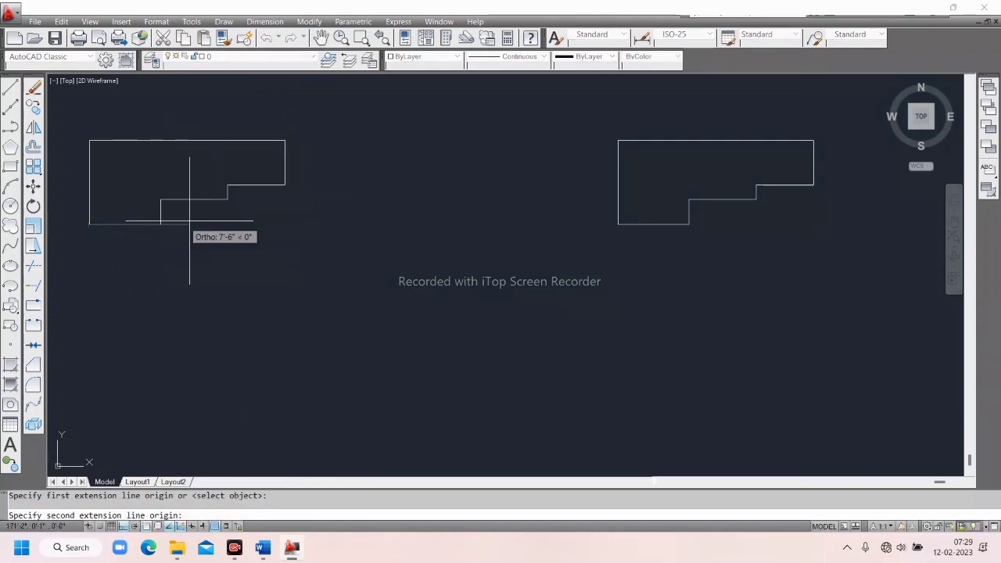
pyautogui.click(285, 186)
pyautogui.click(172, 253)
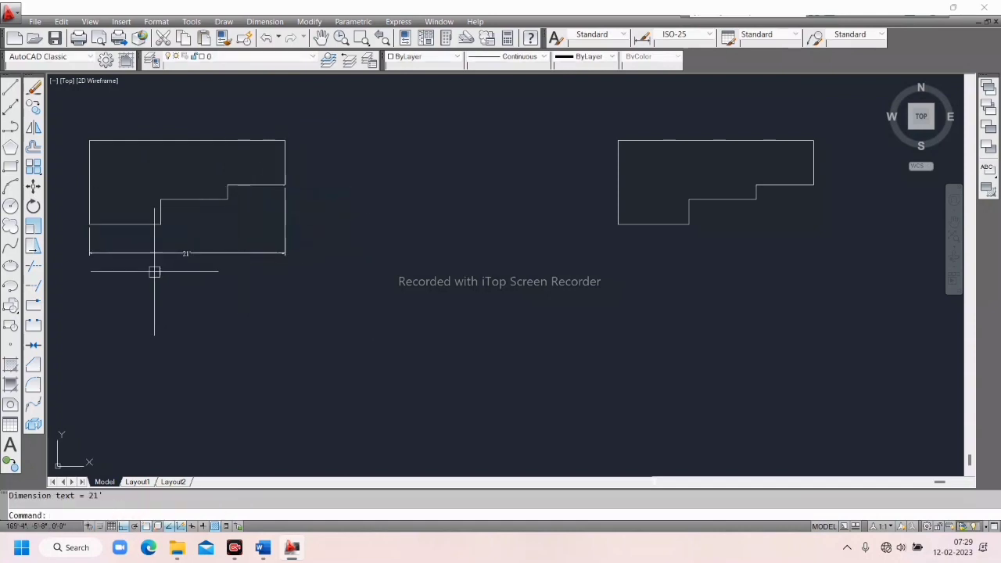
# Add baseline dimensions from the overall dimension's left origin to the outer corners of the lowest and middle steps
pyautogui.scroll(3, 154, 272)
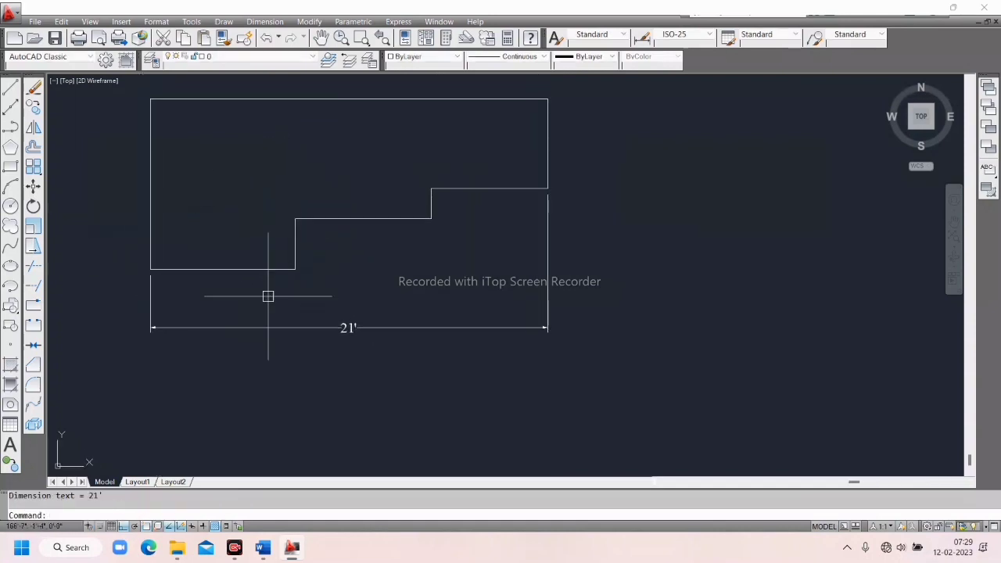
pyautogui.click(264, 21)
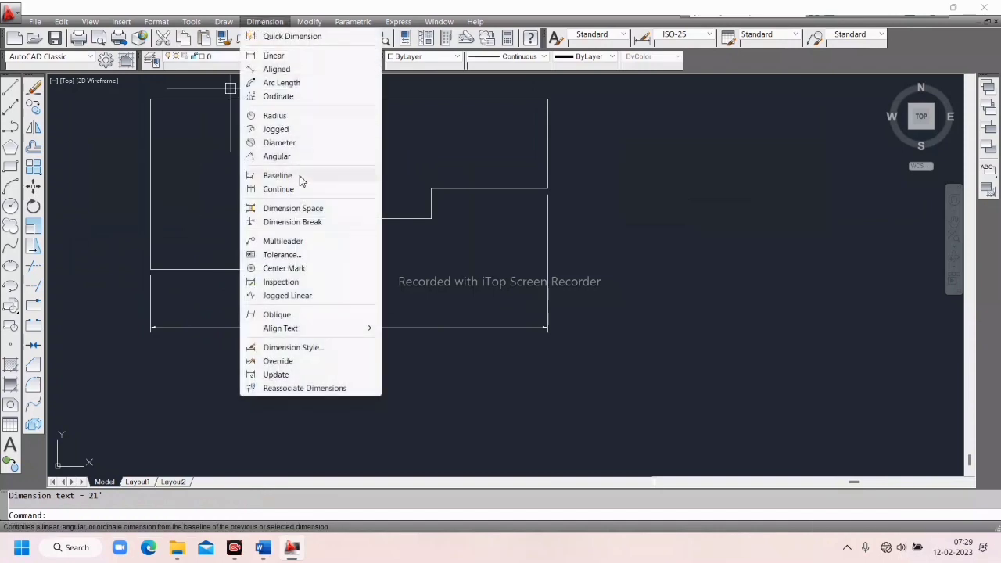
pyautogui.click(282, 178)
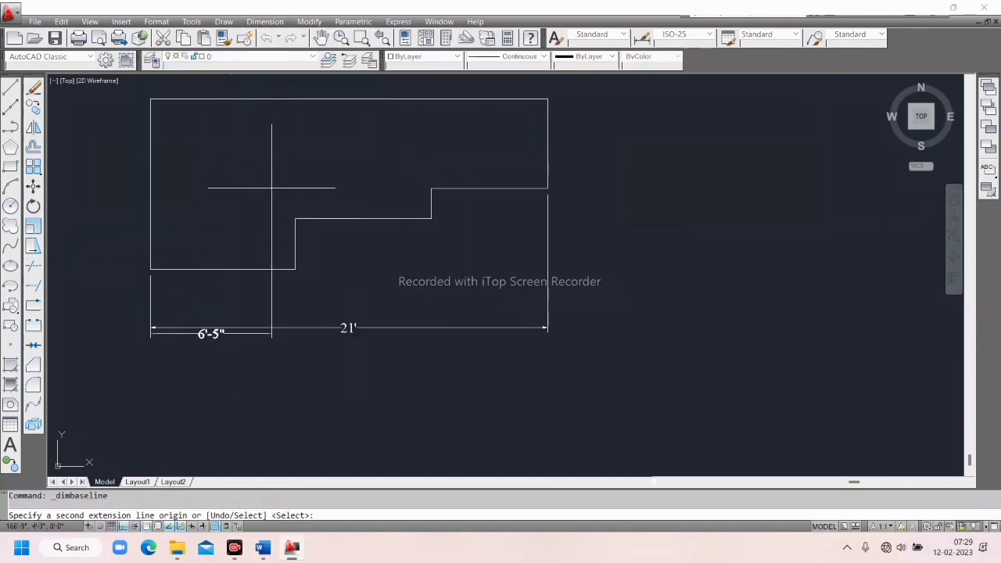
pyautogui.scroll(3, 298, 288)
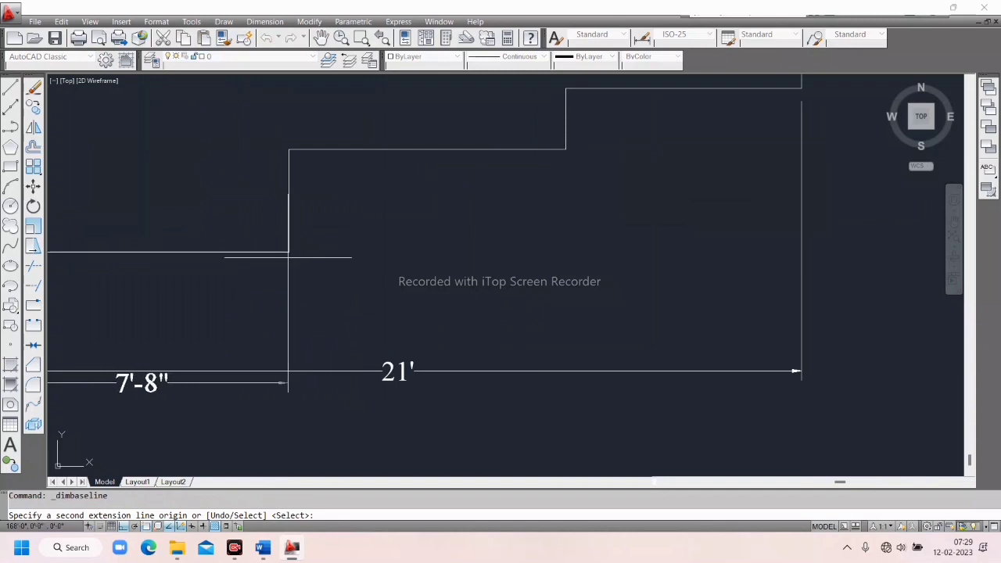
pyautogui.click(290, 252)
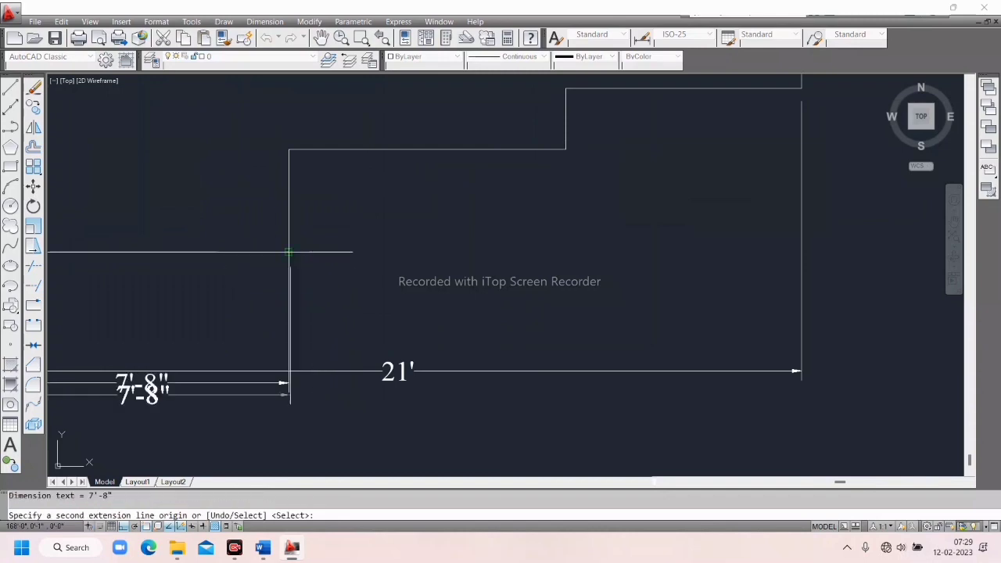
pyautogui.click(568, 148)
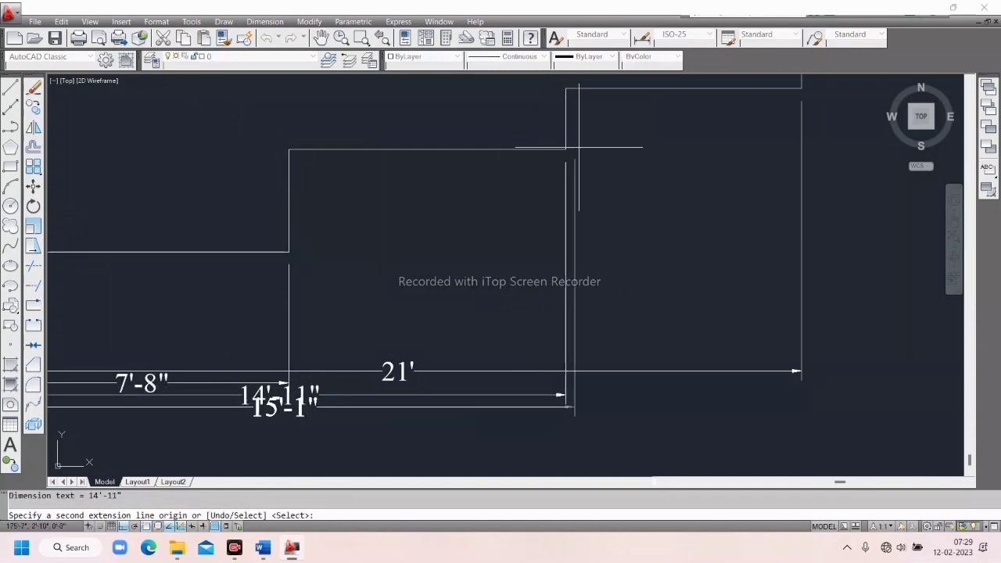
# Extend the baseline dimensions to the highest step's right end and finish the baseline command
pyautogui.scroll(-5, 593, 141)
pyautogui.scroll(6, 606, 133)
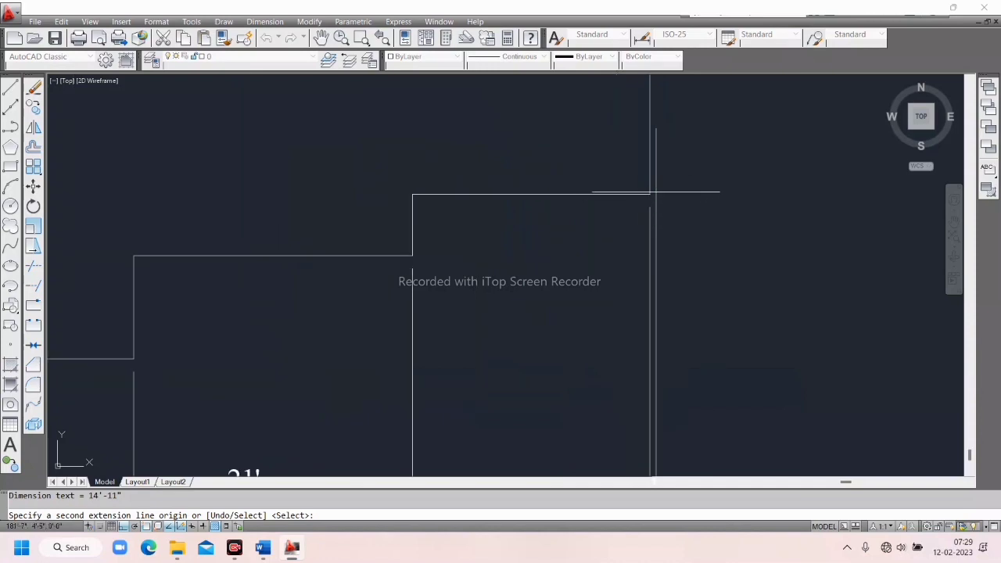
pyautogui.scroll(-6, 646, 194)
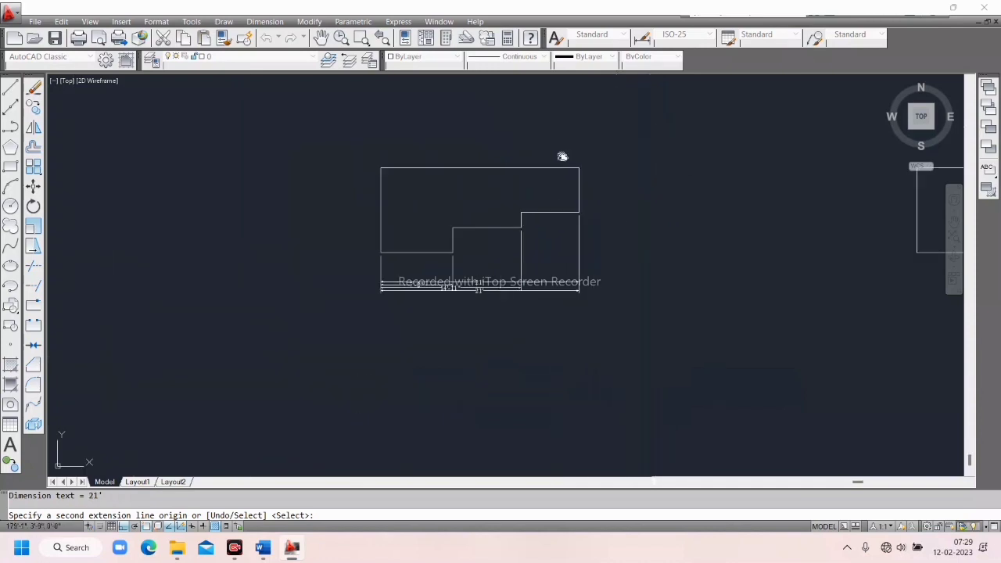
pyautogui.rightClick(577, 196)
pyautogui.click(603, 201)
pyautogui.scroll(3, 491, 220)
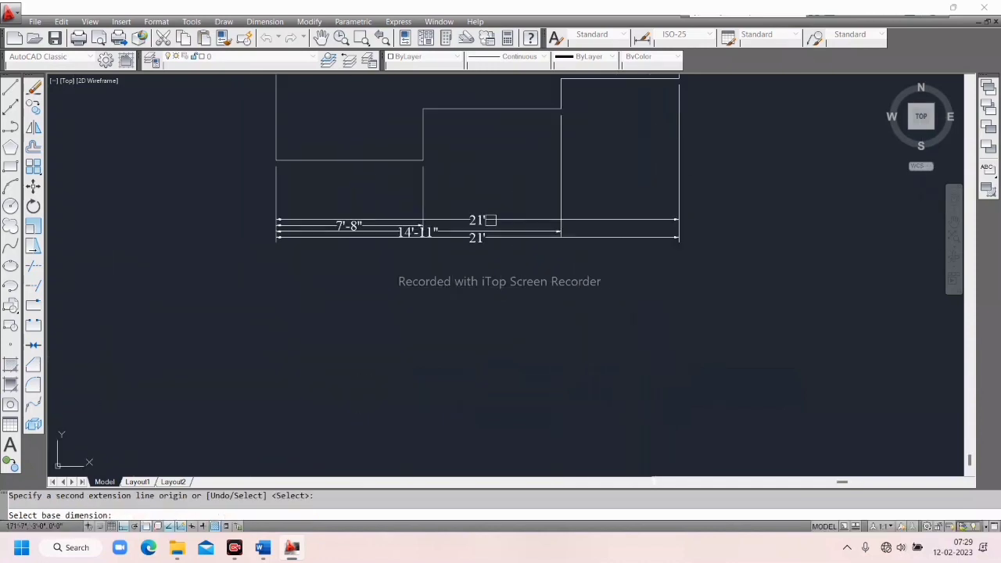
pyautogui.press('Escape')
# Erase the original overall linear dimension above the stacked baseline dimensions
pyautogui.scroll(3, 487, 217)
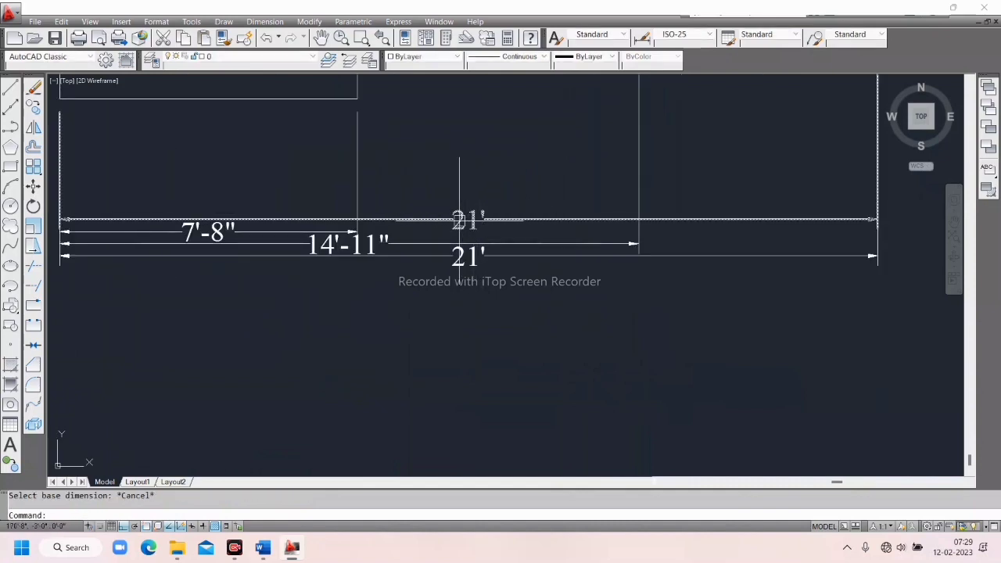
pyautogui.click(33, 187)
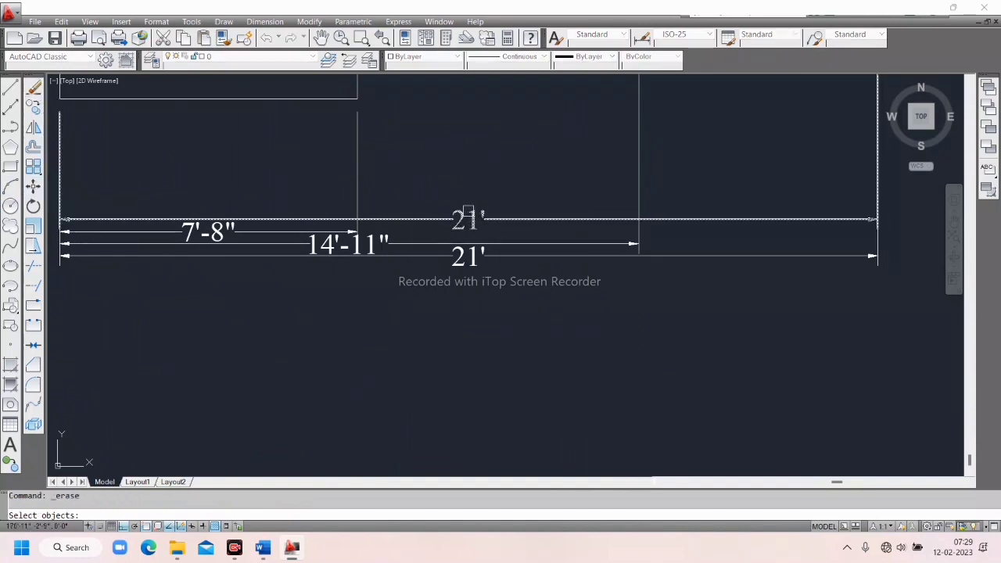
pyautogui.click(462, 219)
pyautogui.press('Return')
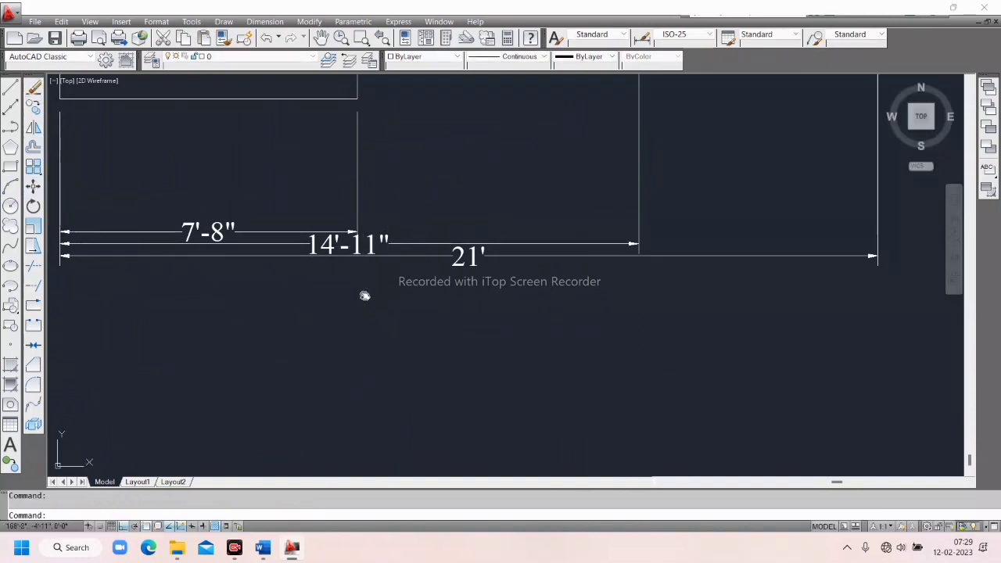
# Examine how the three baseline dimensions share the outline's left edge and reach each step's corner
pyautogui.moveTo(364, 296)
pyautogui.mouseDown(button='middle')
pyautogui.moveTo(404, 347)
pyautogui.moveTo(409, 338)
pyautogui.mouseUp(button='middle')
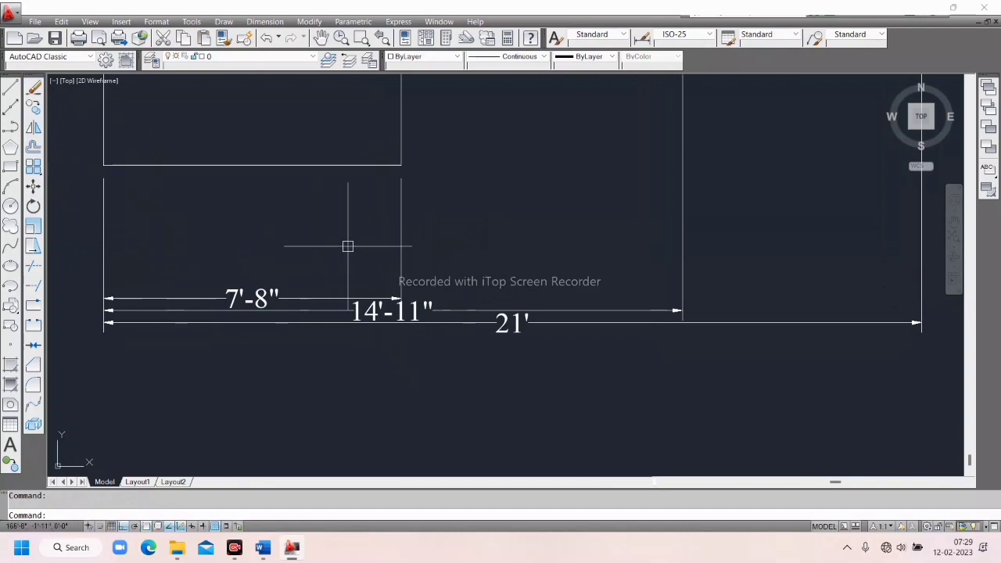
pyautogui.scroll(-4, 376, 227)
pyautogui.scroll(3, 278, 234)
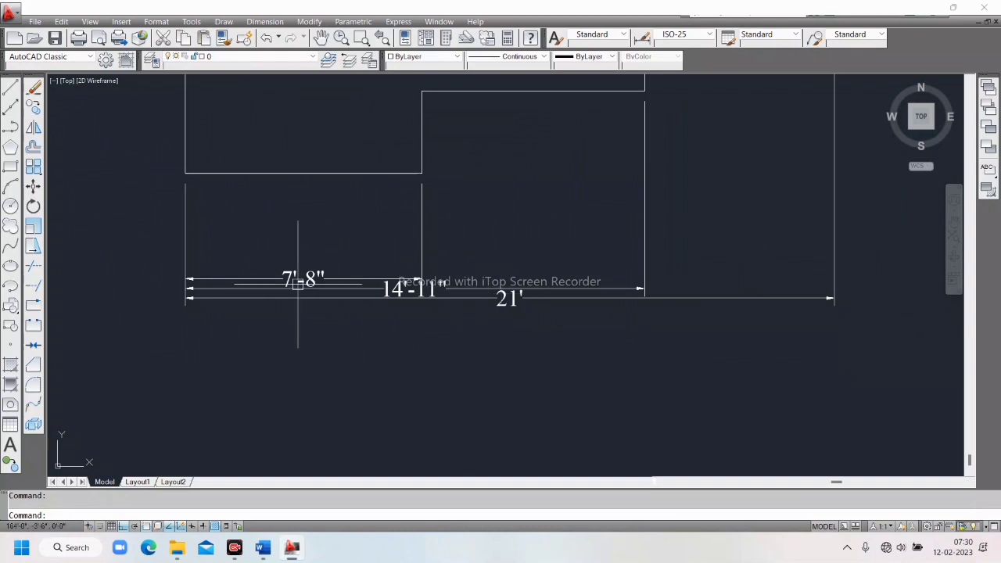
pyautogui.moveTo(269, 253); pyautogui.dragTo(268, 305, button='middle')
pyautogui.scroll(2, 269, 305)
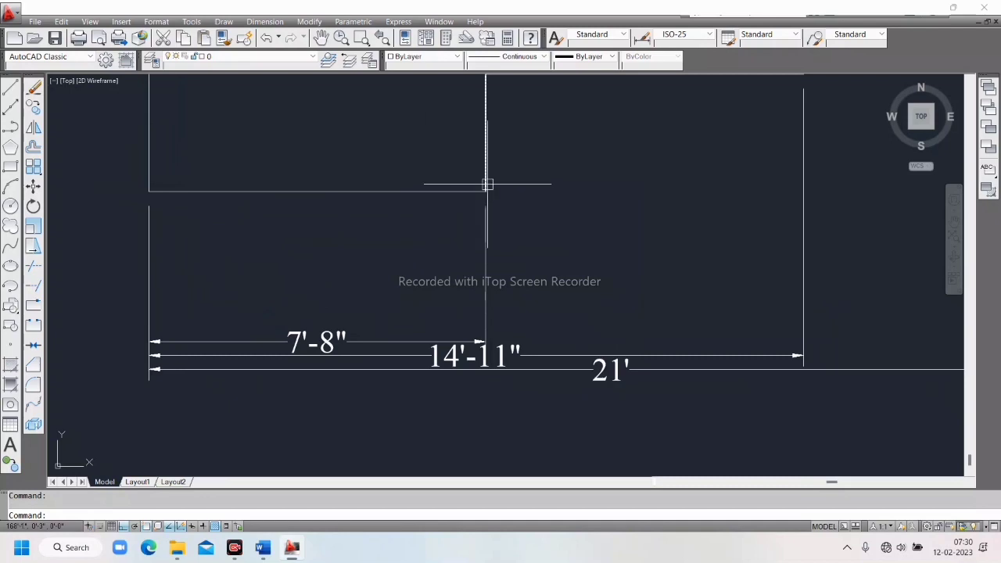
pyautogui.scroll(-2, 425, 228)
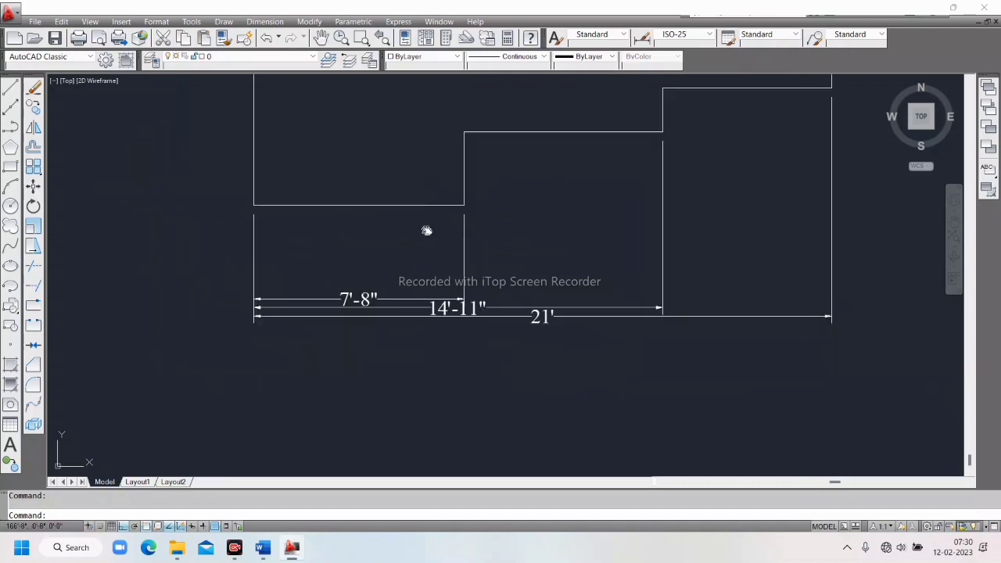
pyautogui.moveTo(424, 228); pyautogui.dragTo(347, 244, button='middle')
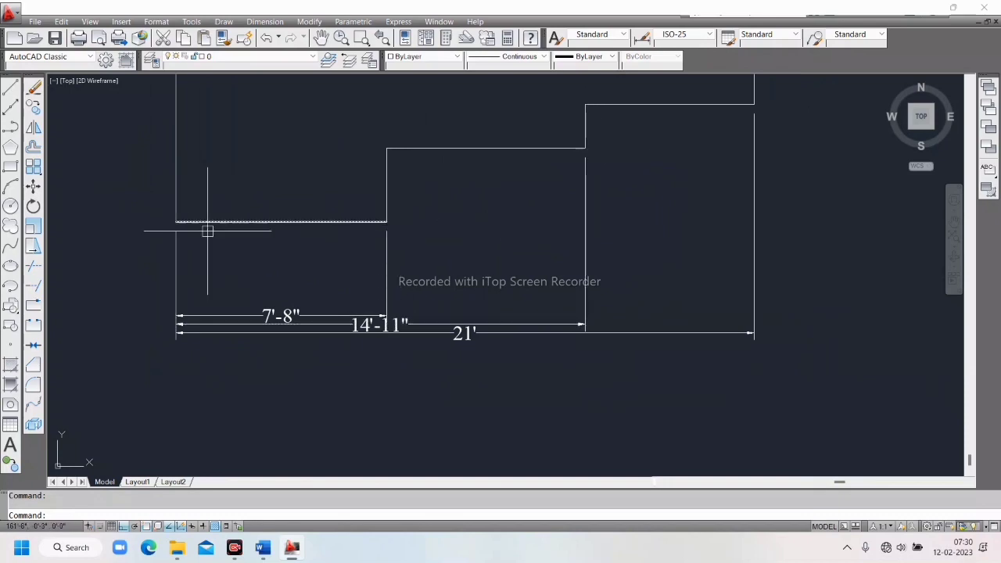
pyautogui.click(754, 121)
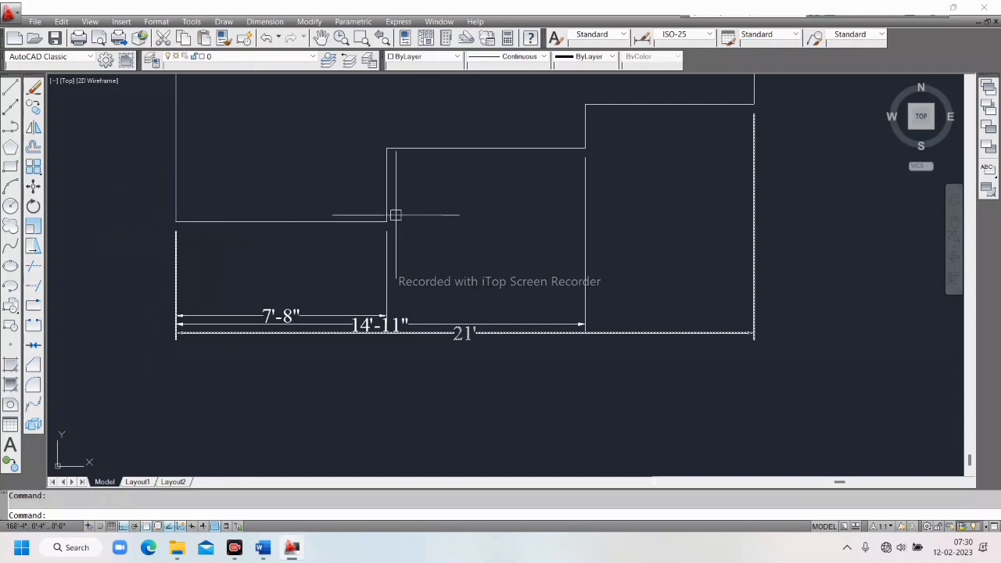
pyautogui.press('Escape')
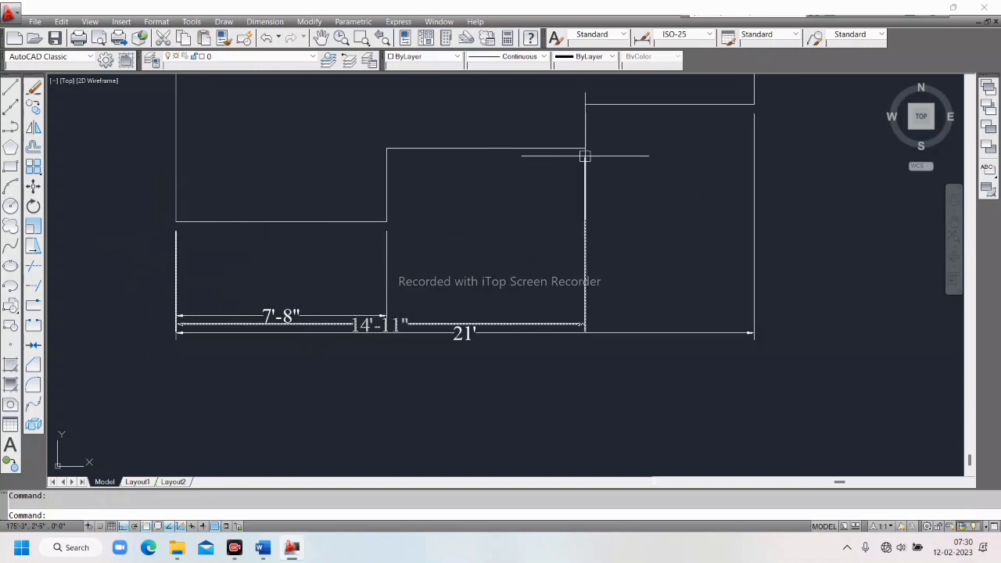
pyautogui.scroll(3, 383, 331)
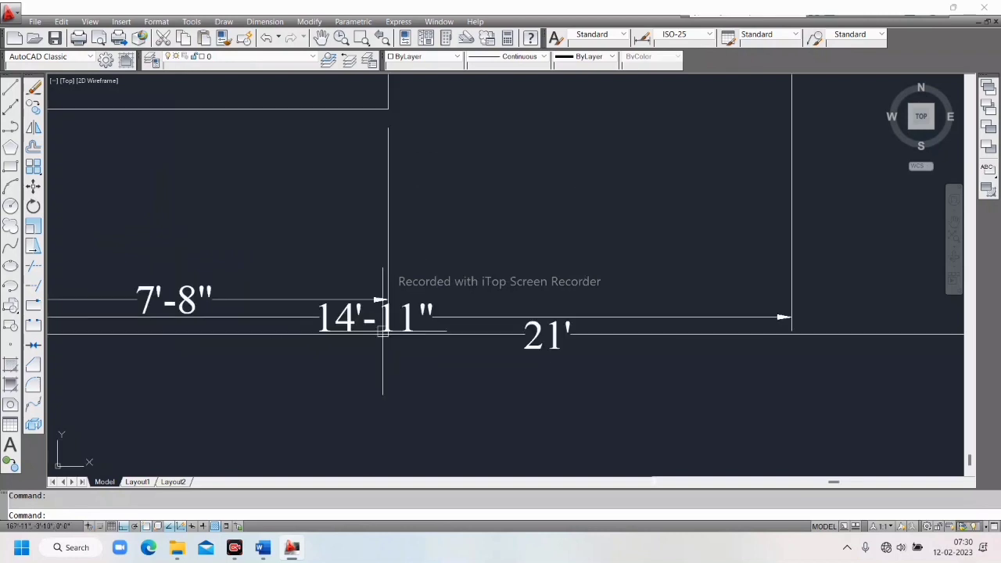
pyautogui.scroll(-4, 496, 263)
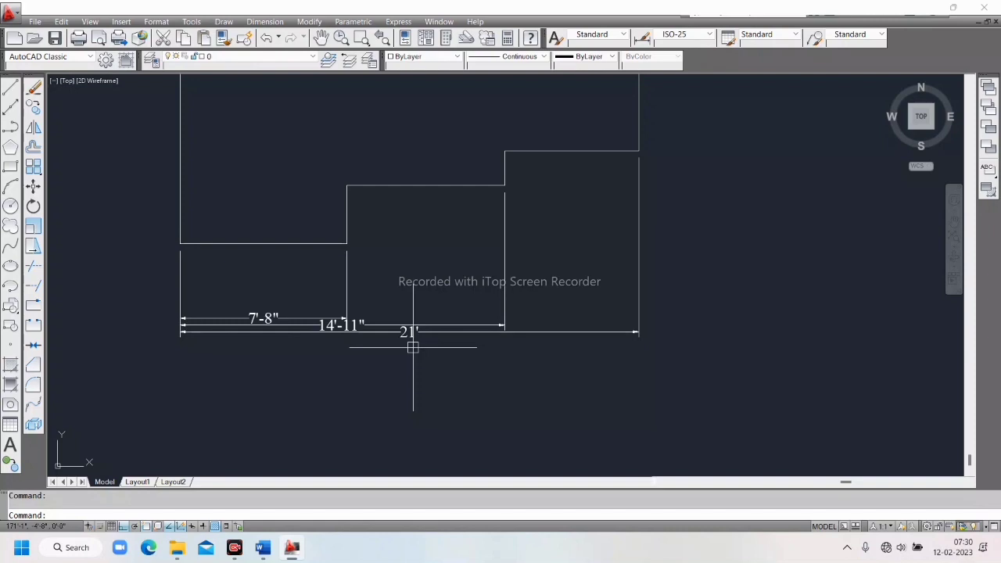
# Try a linear dimension from the second stepped outline's lower-left corner to the highest step's right end, and erase it
pyautogui.scroll(-4, 482, 241)
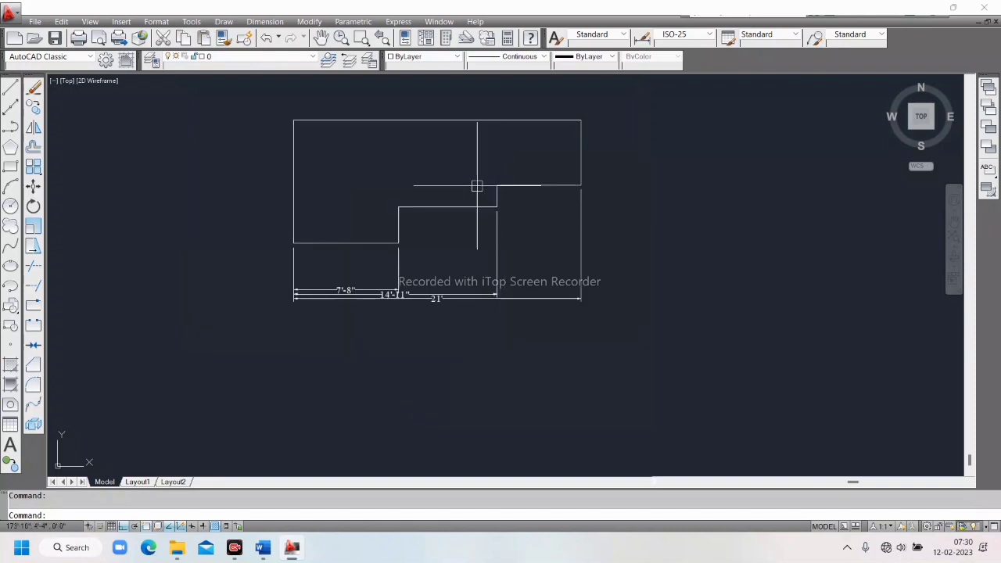
pyautogui.scroll(-4, 376, 273)
pyautogui.moveTo(353, 274); pyautogui.dragTo(42, 281, button='middle')
pyautogui.scroll(3, 675, 202)
pyautogui.scroll(3, 597, 208)
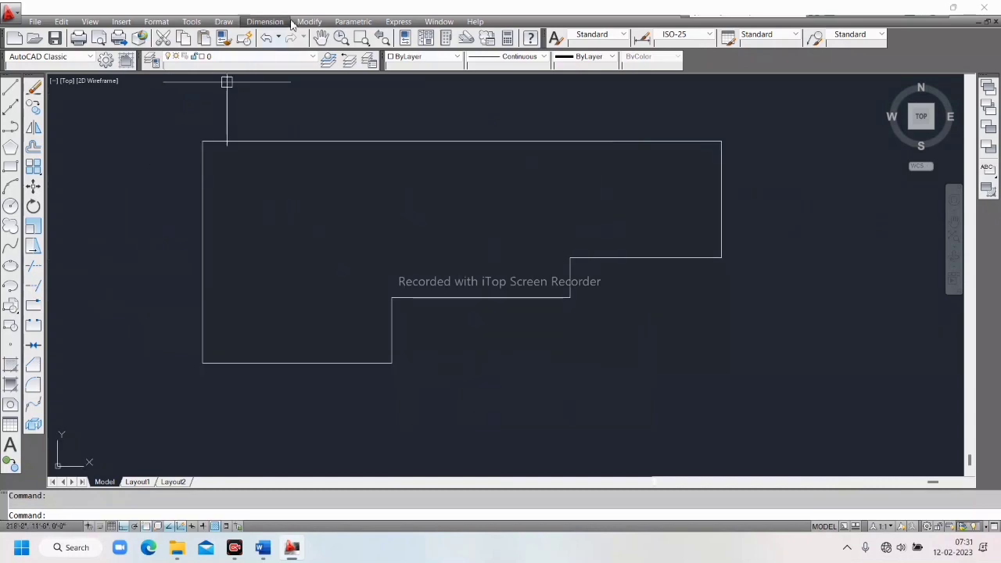
pyautogui.click(266, 21)
pyautogui.click(274, 53)
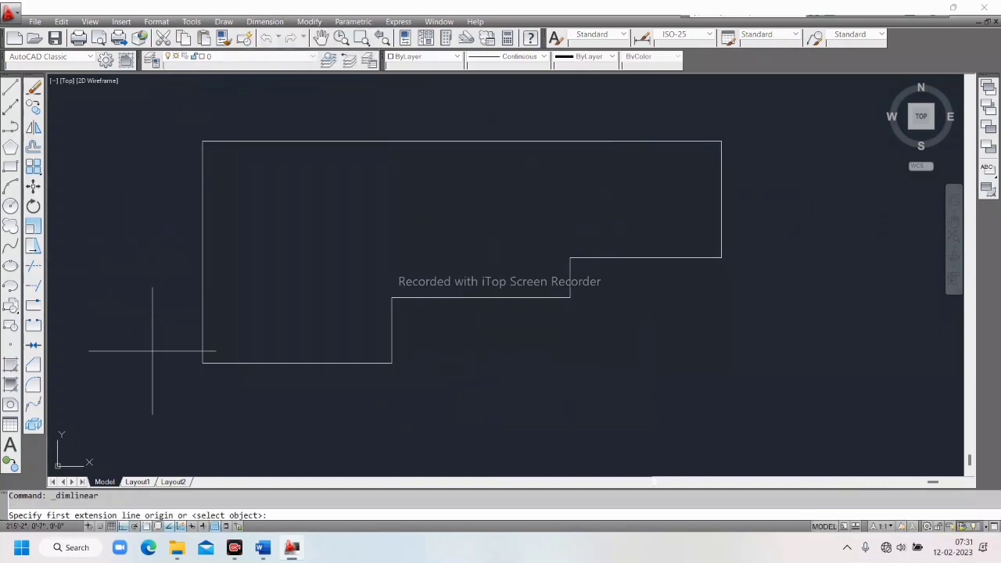
pyautogui.click(203, 363)
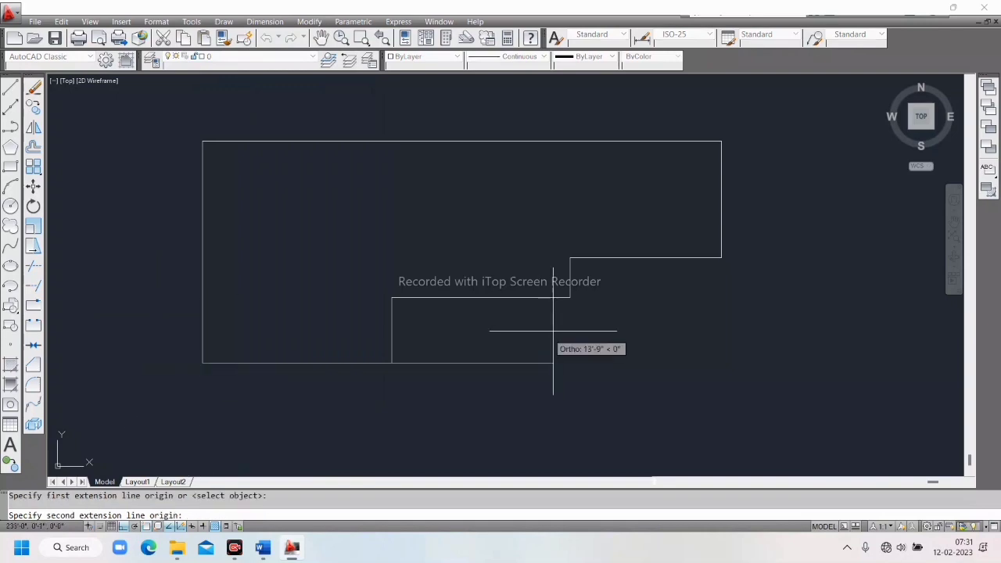
pyautogui.click(721, 257)
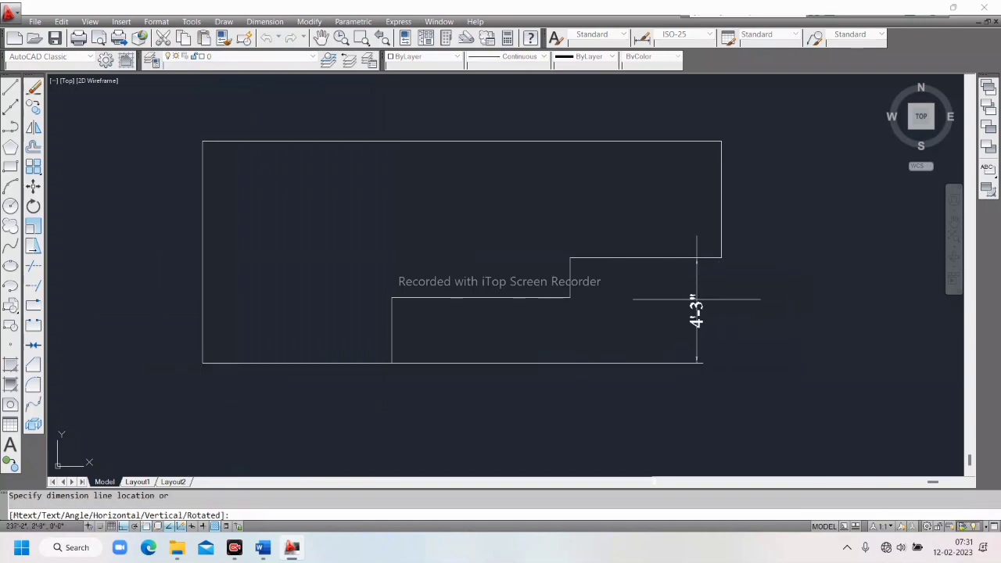
pyautogui.scroll(3, 698, 297)
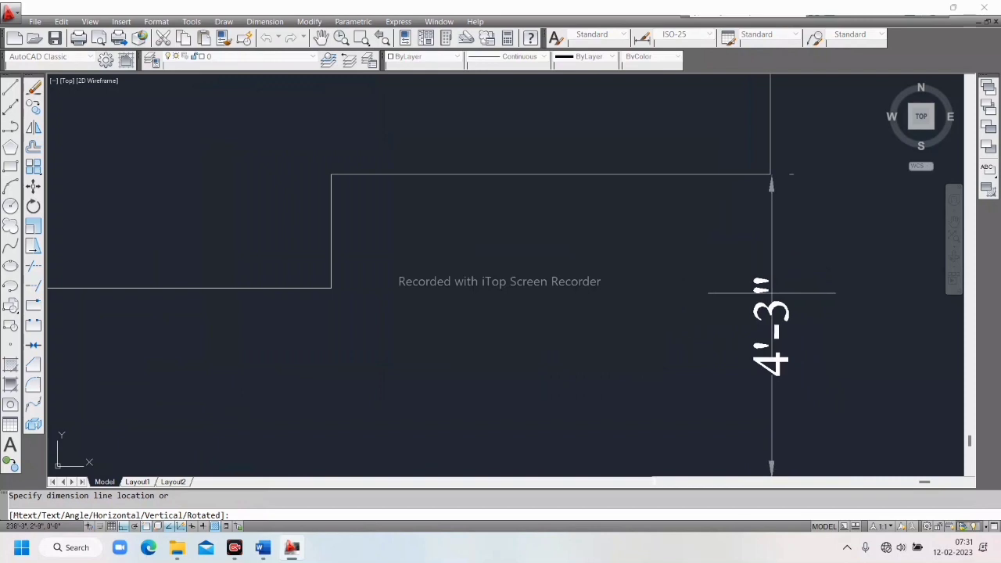
pyautogui.click(770, 293)
pyautogui.scroll(-3, 669, 282)
pyautogui.scroll(3, 687, 275)
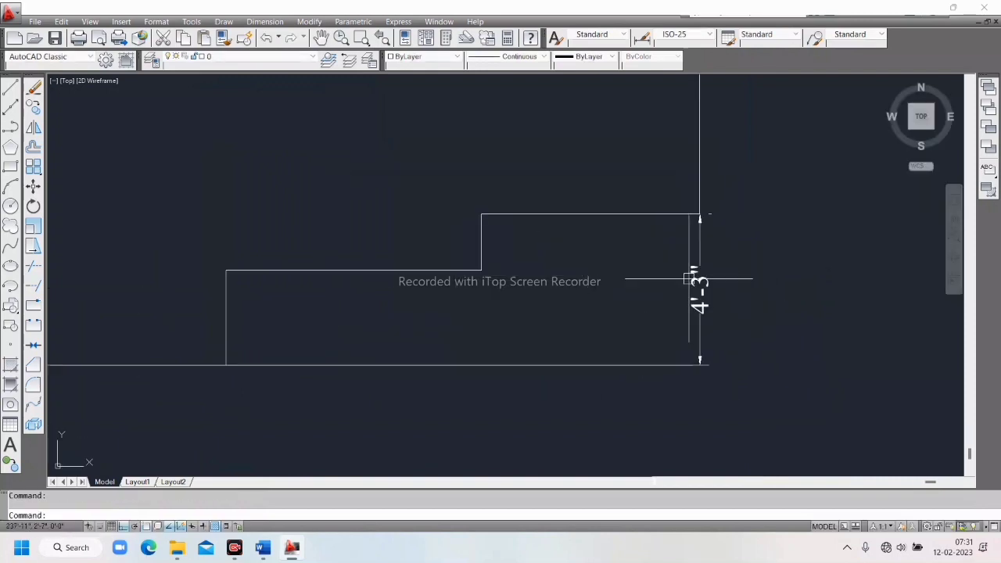
pyautogui.click(698, 283)
pyautogui.click(34, 88)
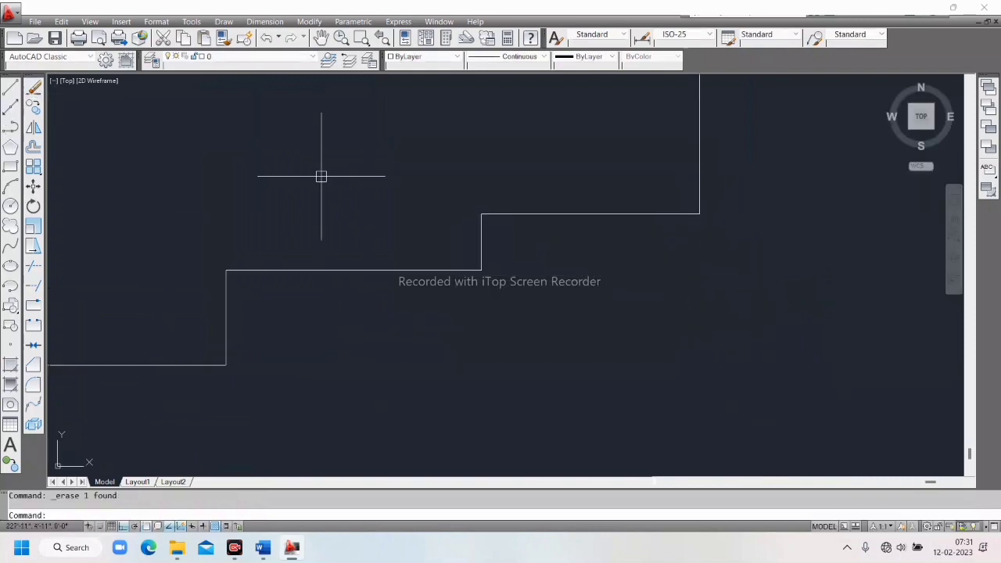
# Place a horizontal linear dimension below the second outline, from its lower-left corner to the highest step's right end
pyautogui.click(267, 25)
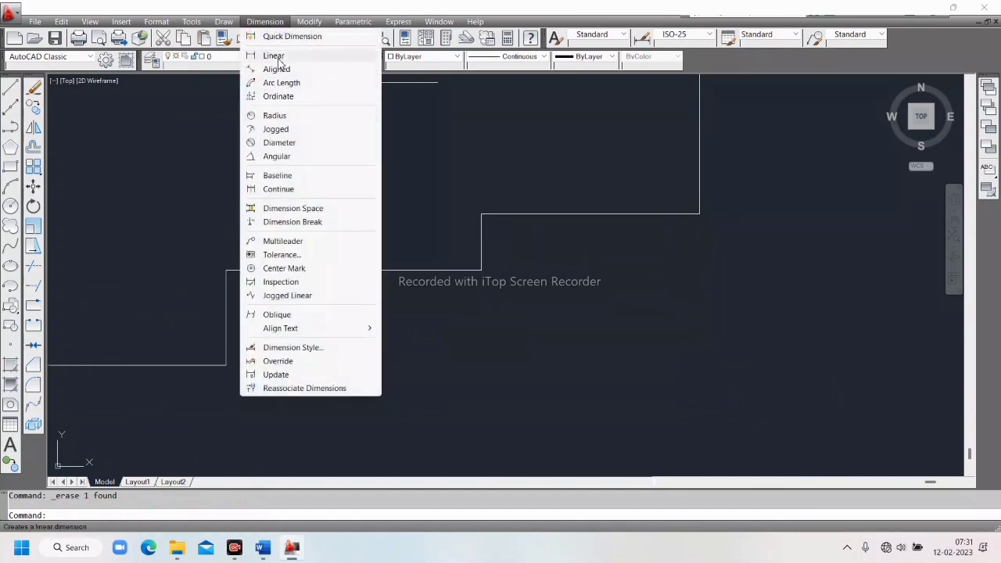
pyautogui.click(274, 56)
pyautogui.scroll(-6, 437, 288)
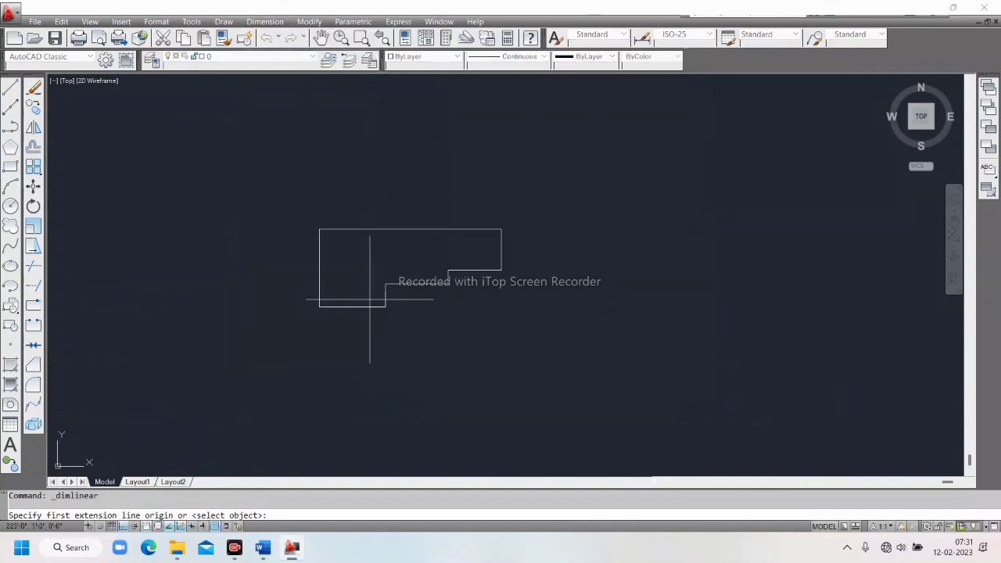
pyautogui.click(319, 307)
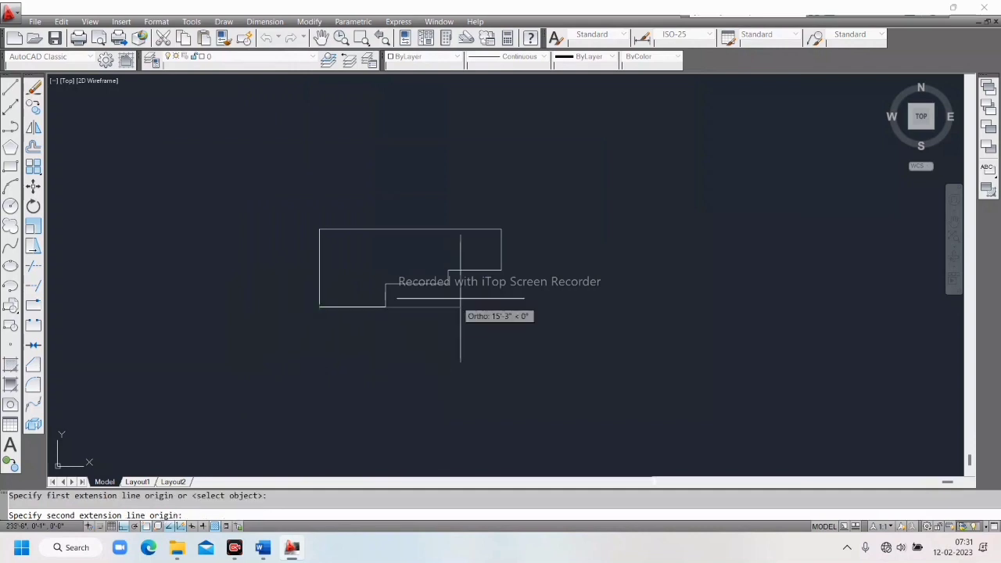
pyautogui.click(502, 270)
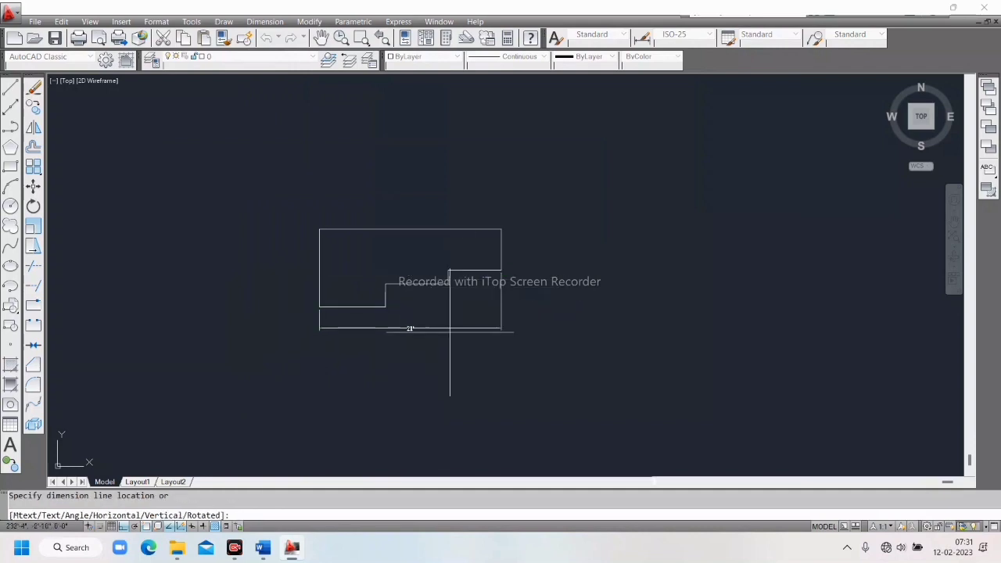
pyautogui.scroll(5, 447, 334)
pyautogui.click(433, 329)
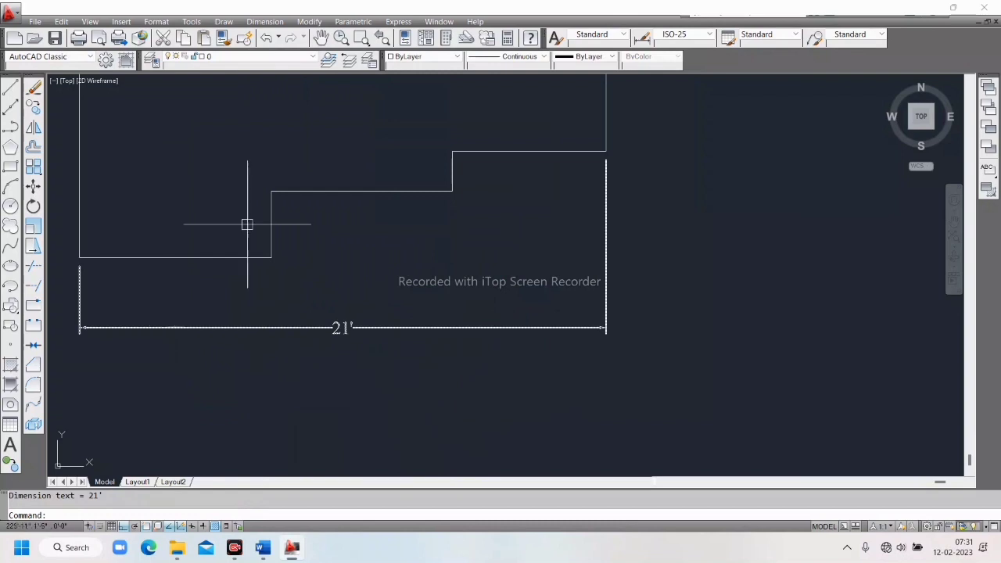
# Add continue dimensions from the overall dimension to the outline's lower-left corner and on to the lowest step's right corner
pyautogui.click(267, 22)
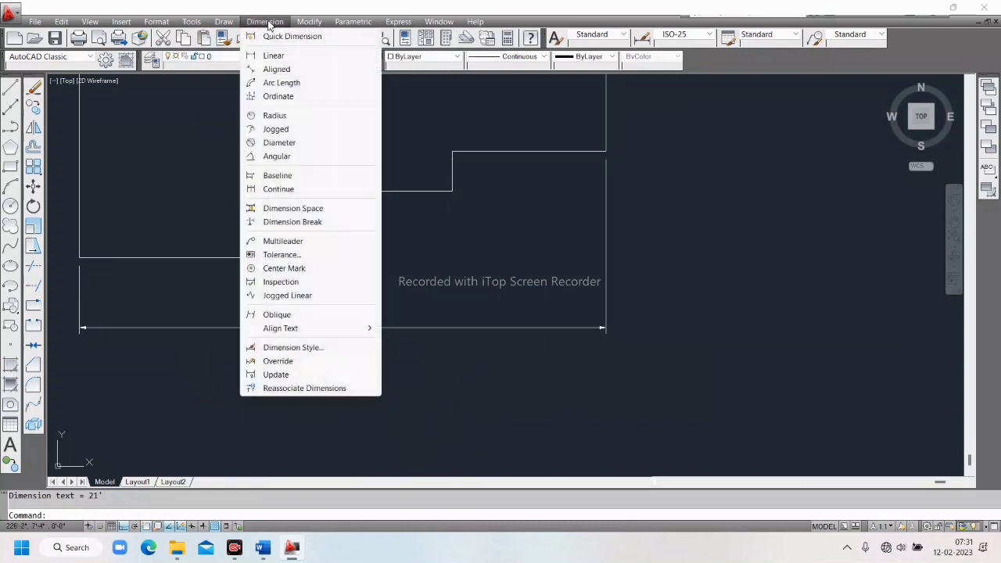
pyautogui.click(281, 189)
pyautogui.scroll(5, 115, 271)
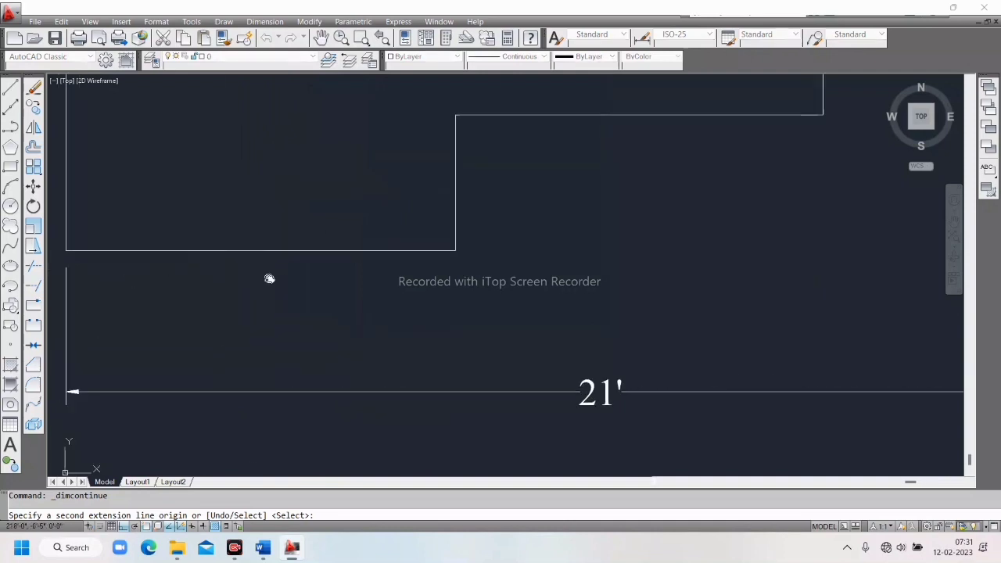
pyautogui.click(216, 245)
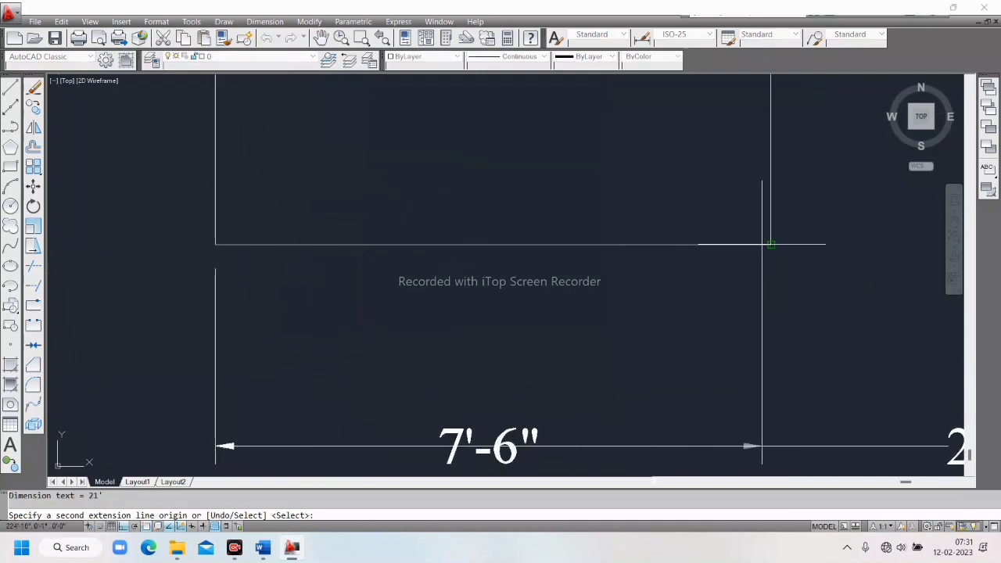
pyautogui.click(719, 217)
pyautogui.scroll(-4, 722, 217)
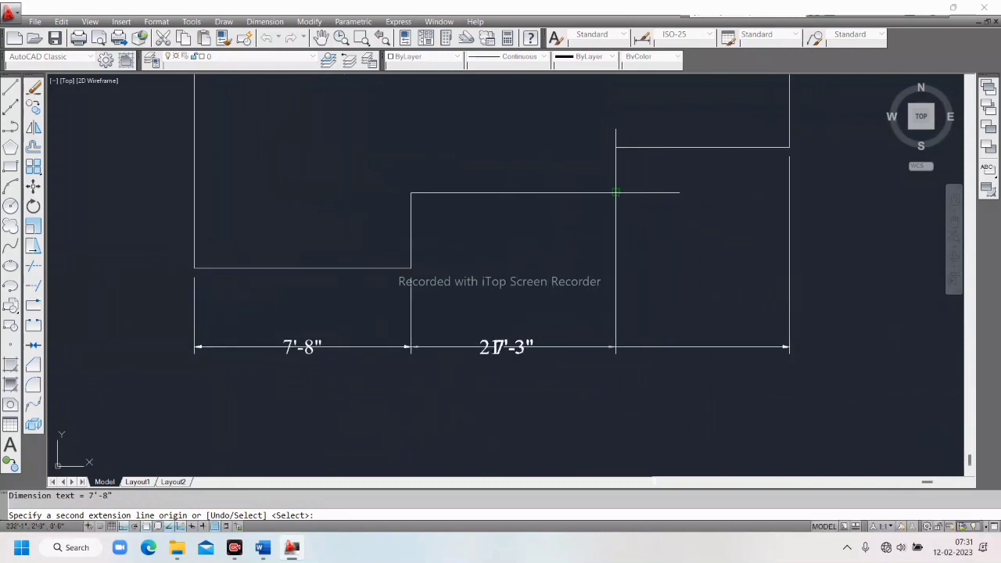
# Extend the continued dimensions to the middle step's right corner and the highest step's right end, and finish the command
pyautogui.click(616, 191)
pyautogui.scroll(5, 744, 124)
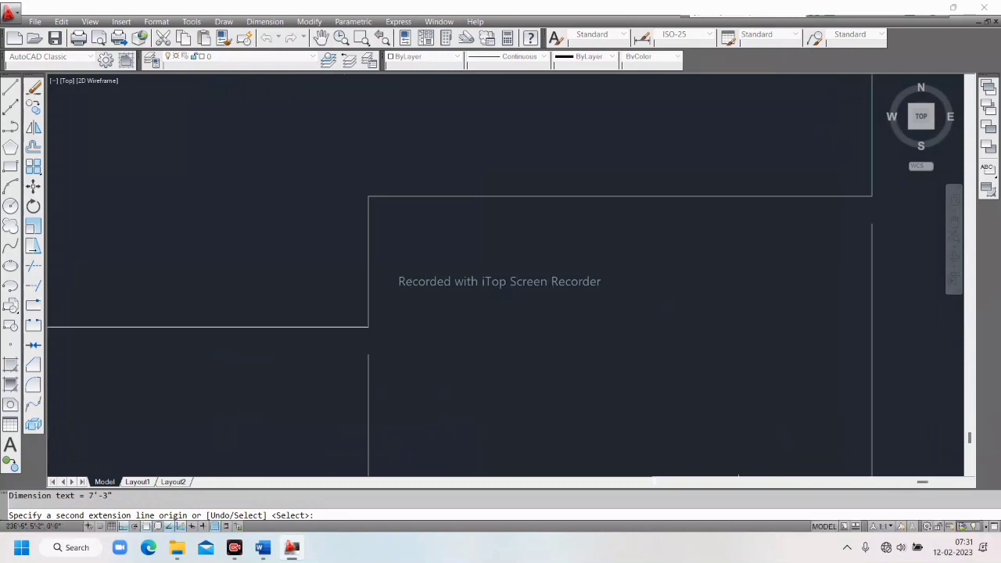
pyautogui.click(874, 195)
pyautogui.scroll(-6, 514, 151)
pyautogui.rightClick(519, 236)
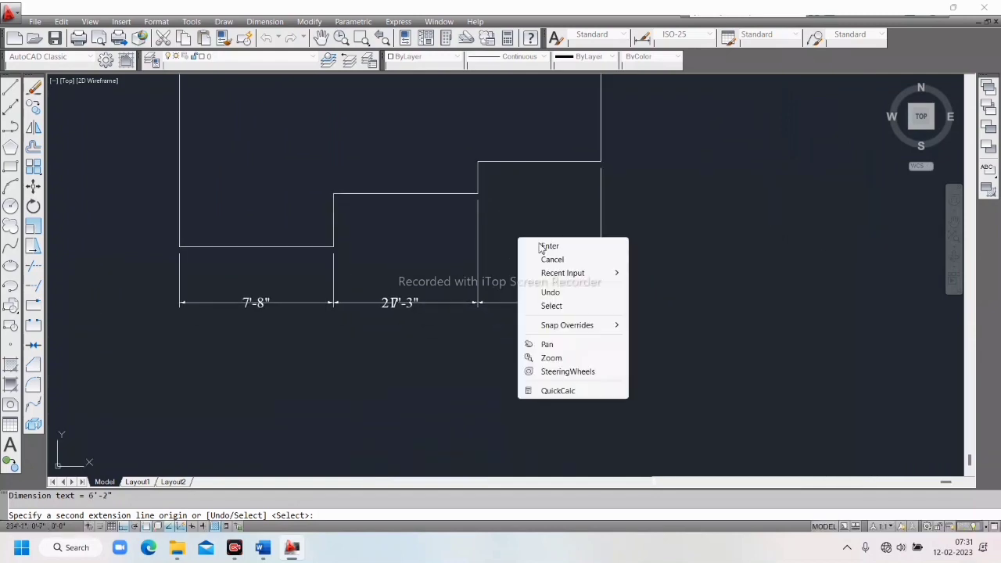
pyautogui.click(537, 246)
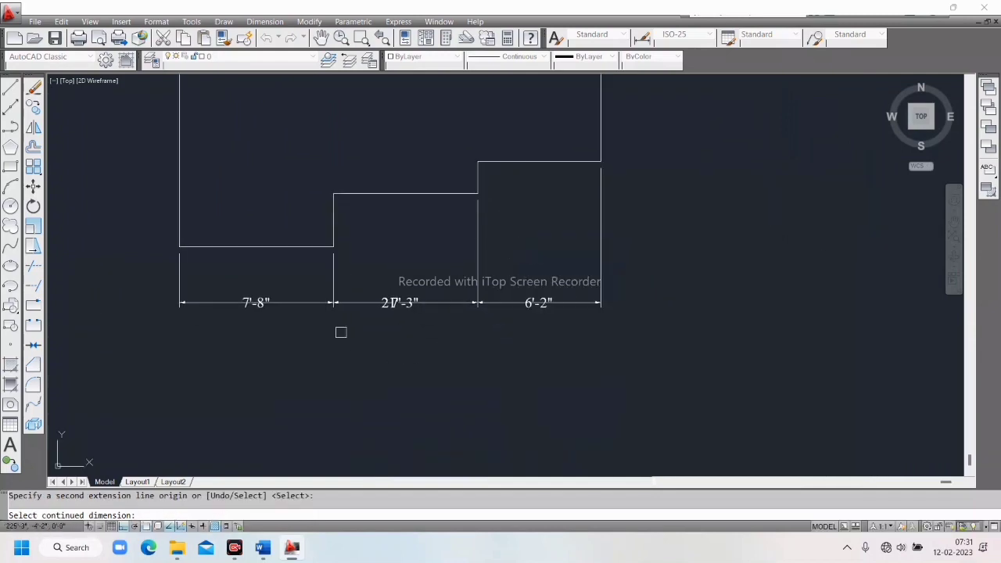
pyautogui.press('Escape')
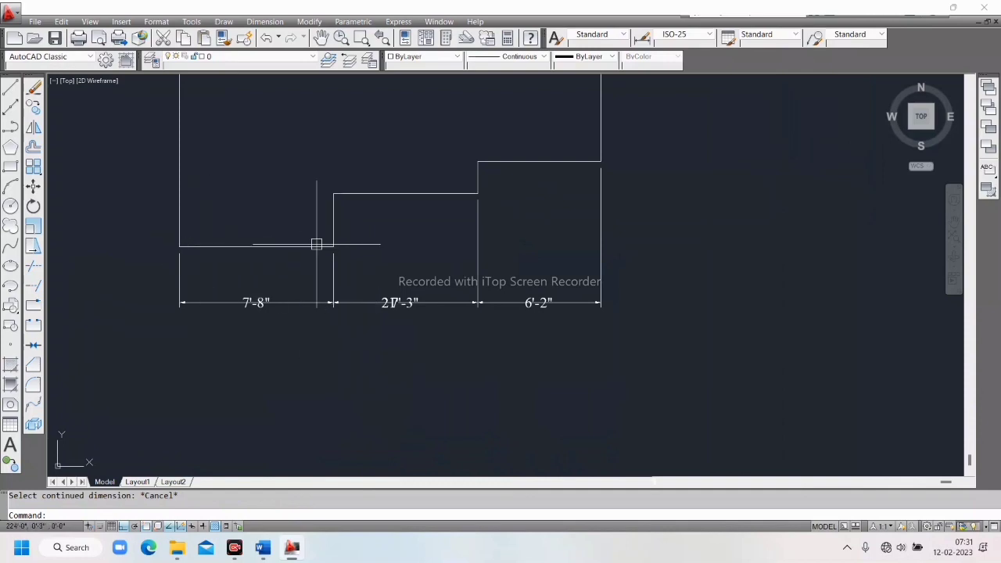
# Move the lowest step's continued dimension straight up, clear of the overall dimension line
pyautogui.scroll(2, 246, 291)
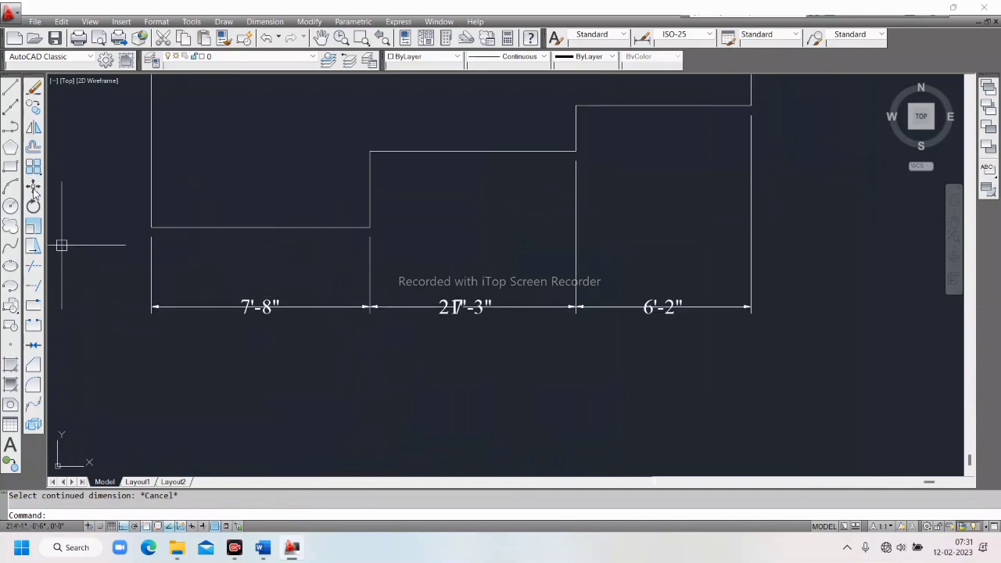
pyautogui.click(33, 186)
pyautogui.click(245, 291)
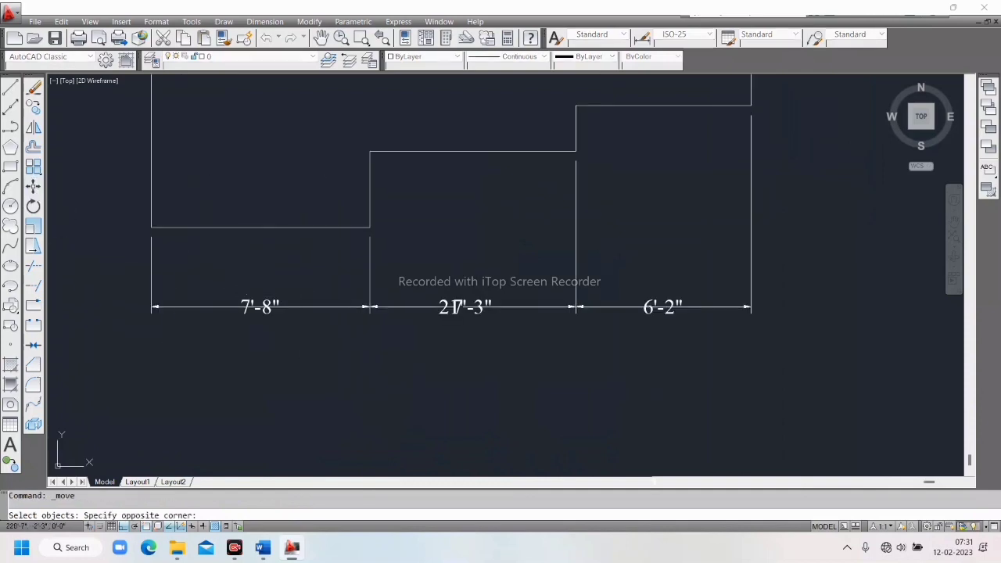
pyautogui.click(245, 299)
pyautogui.press('Return')
pyautogui.click(267, 283)
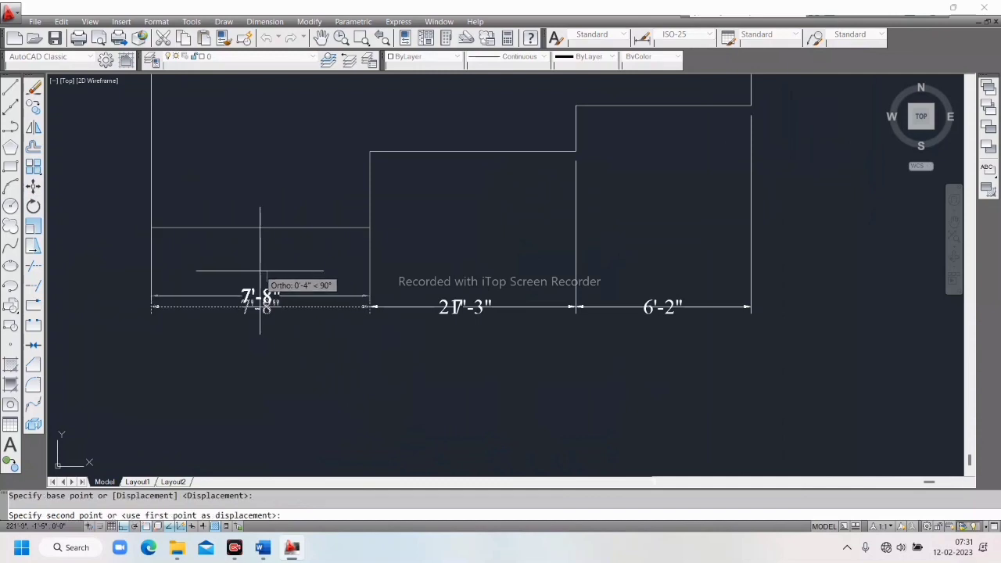
pyautogui.click(267, 256)
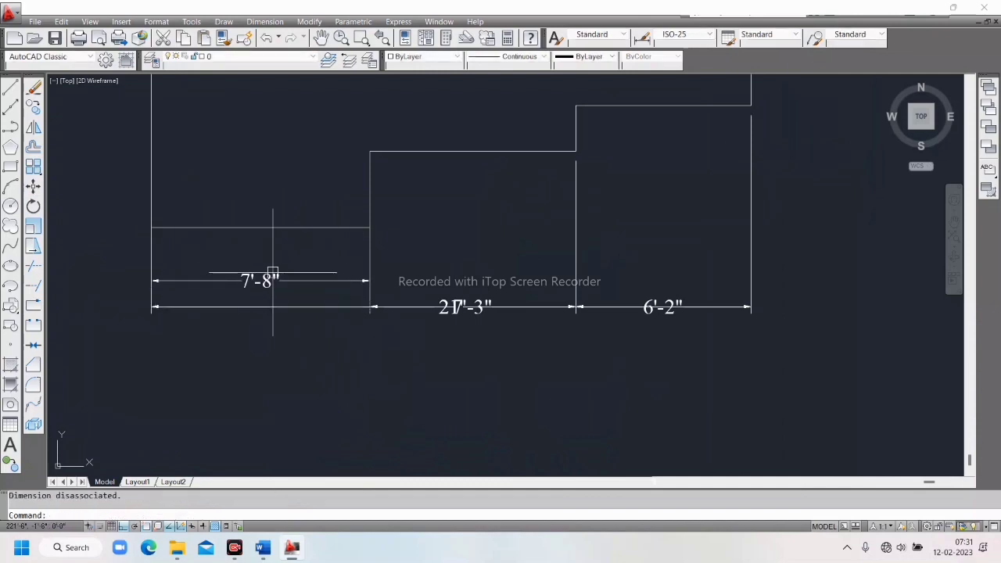
# Move the middle step's continued dimension straight up, off the overall dimension's text
pyautogui.rightClick(313, 182)
pyautogui.click(343, 193)
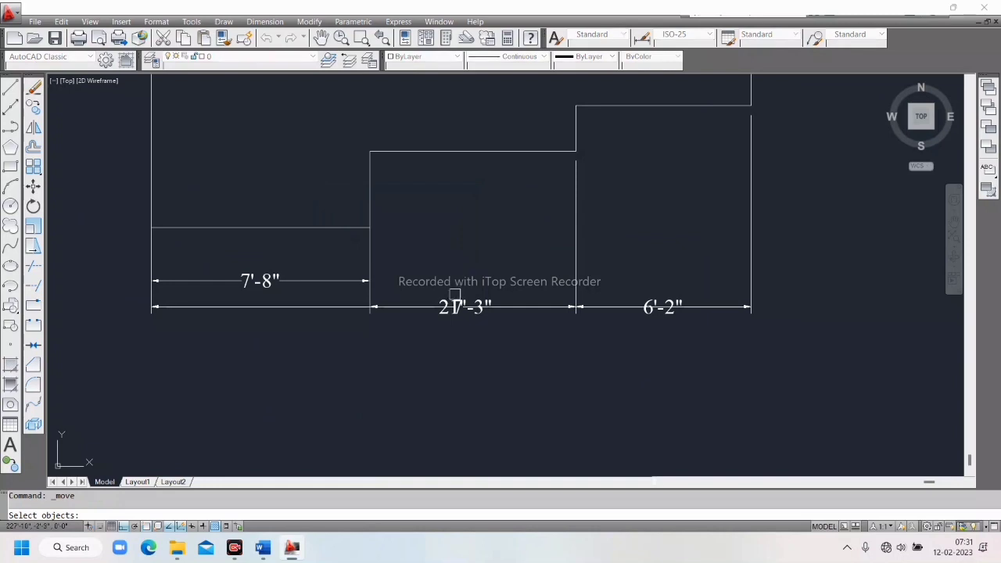
pyautogui.click(455, 294)
pyautogui.press('Return')
pyautogui.click(471, 258)
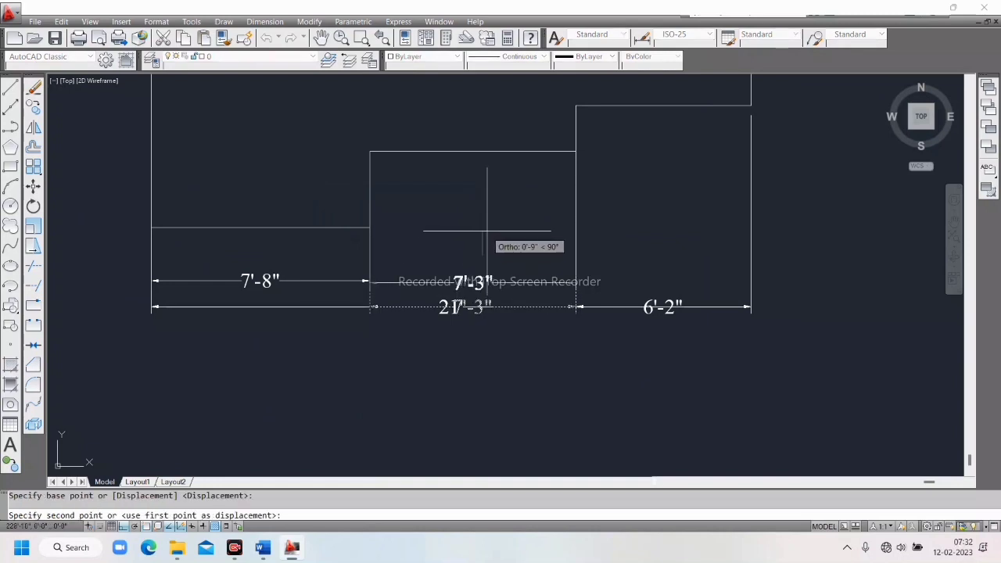
pyautogui.click(489, 226)
# Move the highest step's continued dimension straight up, in line with the middle step's dimension
pyautogui.rightClick(332, 145)
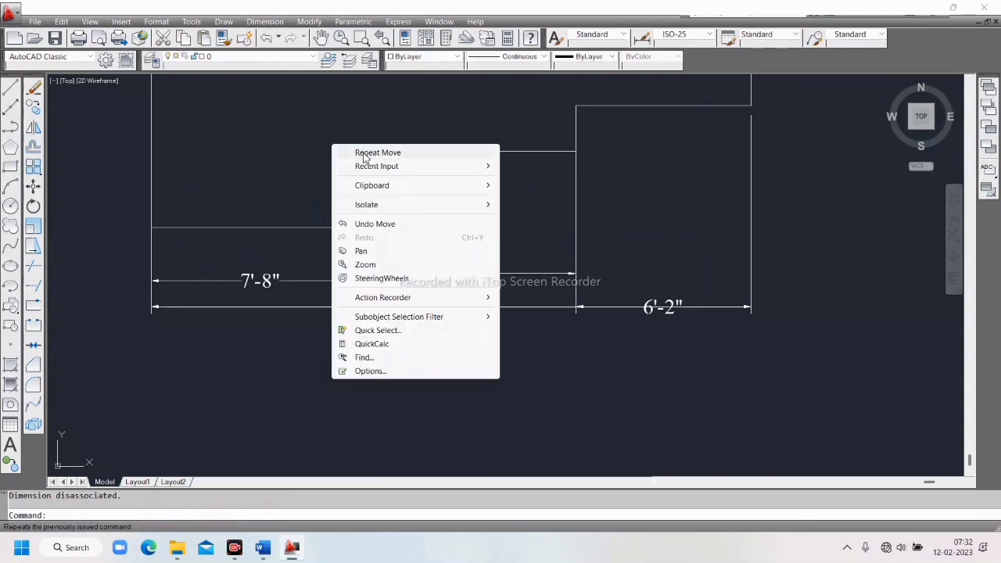
pyautogui.click(367, 153)
pyautogui.click(660, 293)
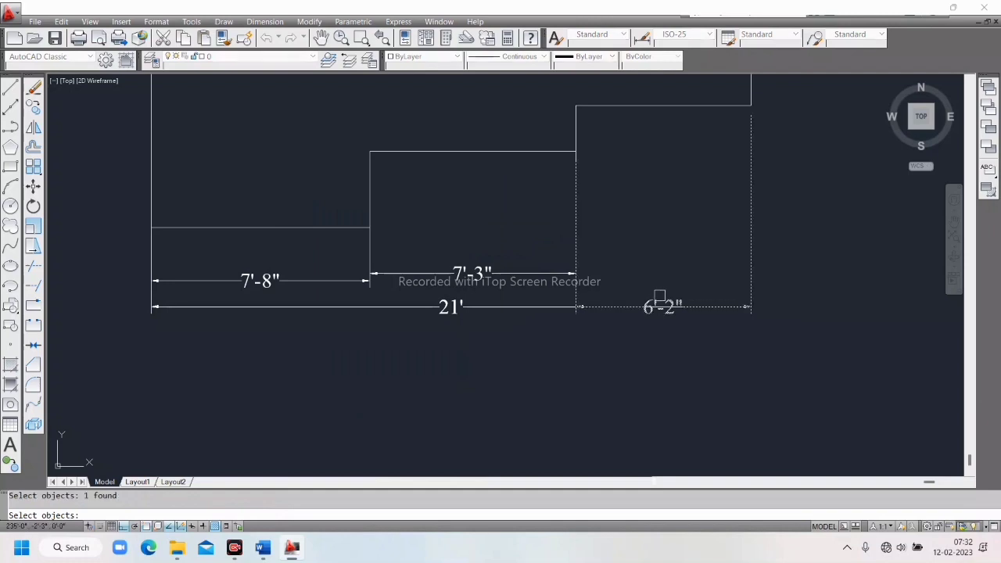
pyautogui.press('Return')
pyautogui.click(664, 265)
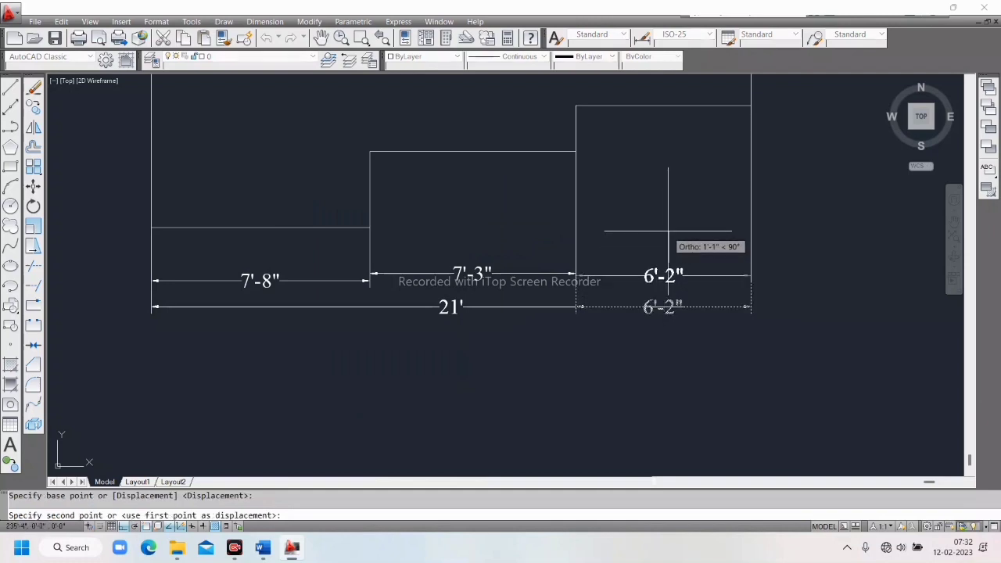
pyautogui.click(668, 229)
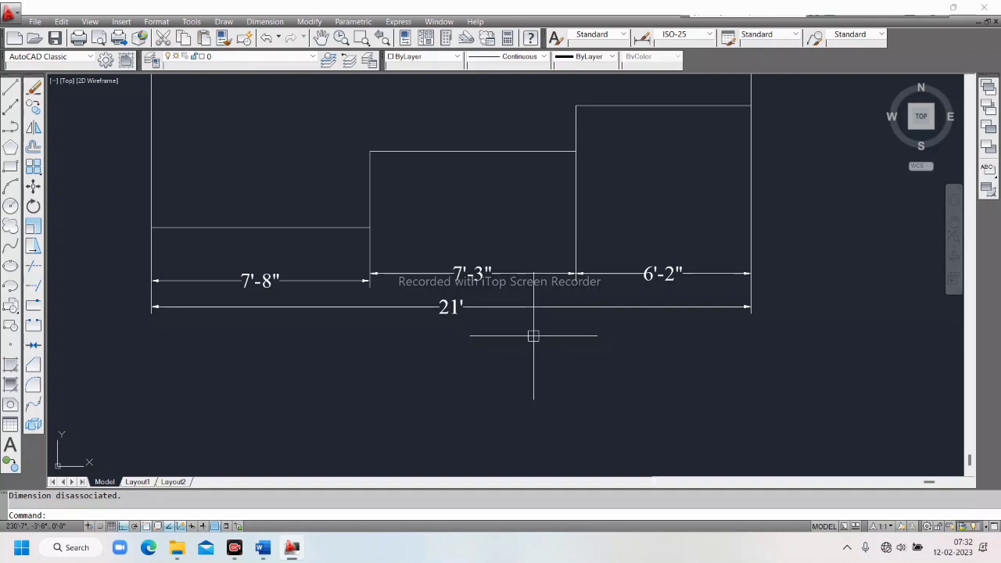
# Examine the chain of continued step dimensions against the overall dimension below the outline
pyautogui.click(266, 22)
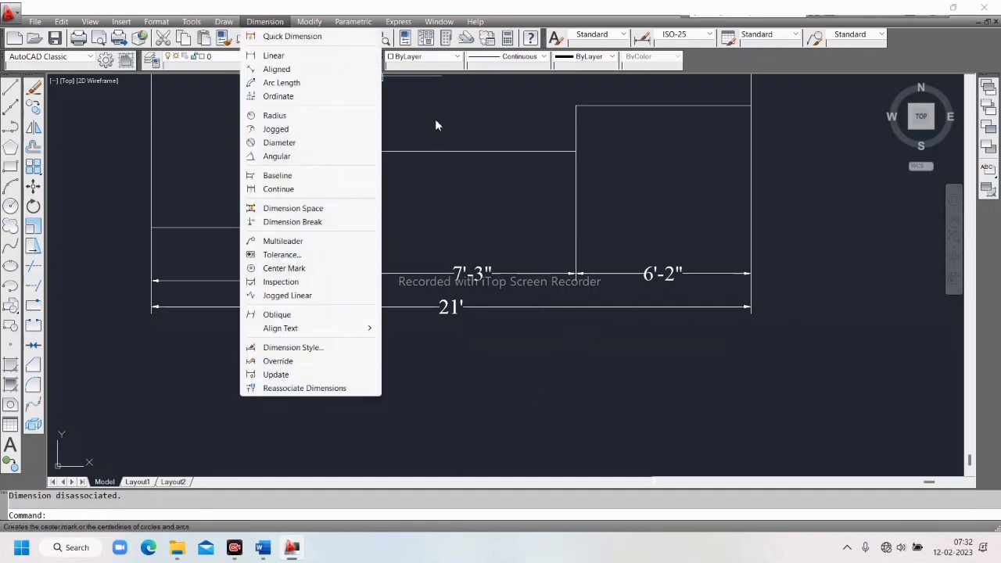
pyautogui.click(479, 225)
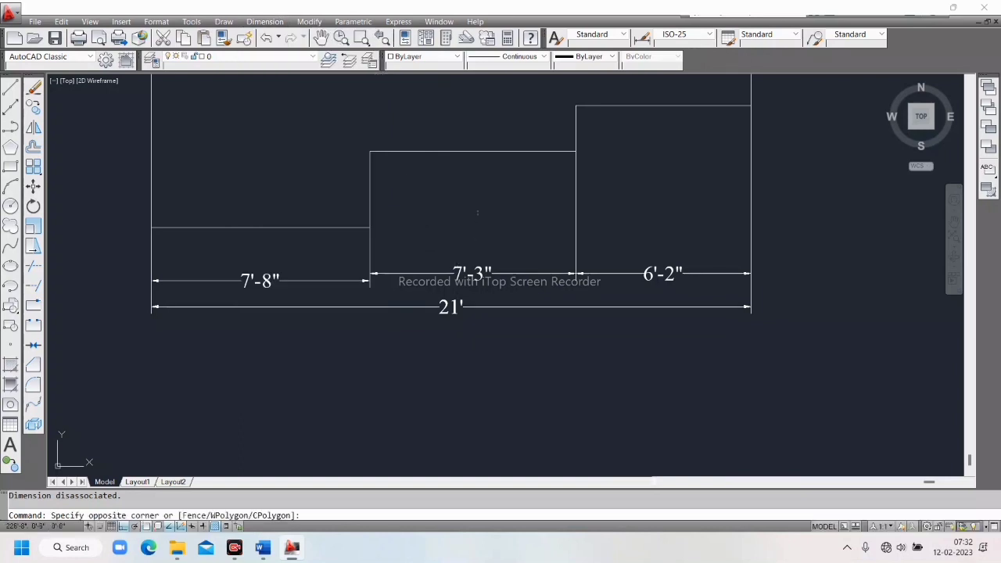
pyautogui.click(482, 213)
pyautogui.scroll(-5, 482, 213)
pyautogui.moveTo(482, 213)
pyautogui.mouseDown(button='middle')
pyautogui.moveTo(410, 266)
pyautogui.moveTo(291, 268)
pyautogui.mouseUp(button='middle')
pyautogui.scroll(3, 410, 266)
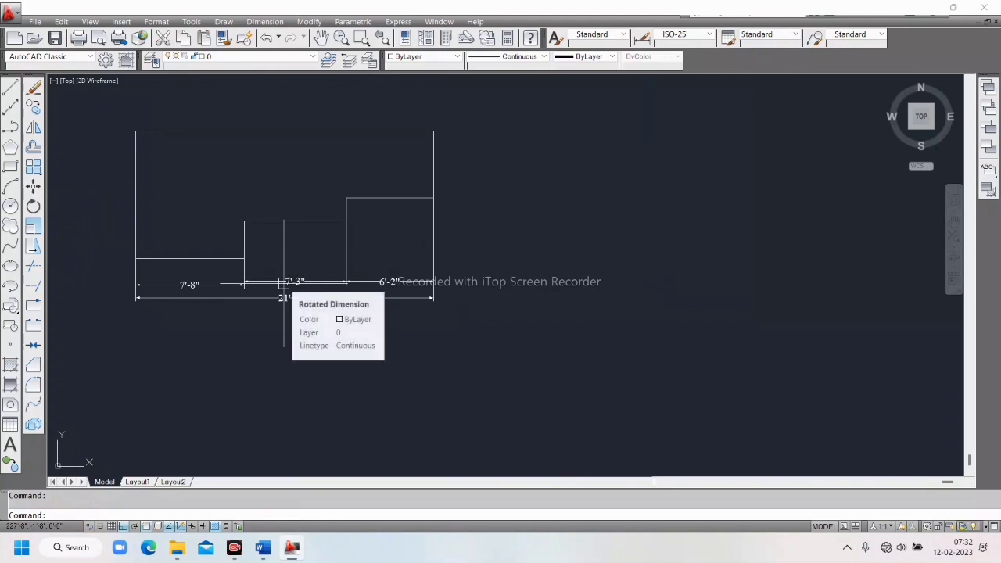
pyautogui.scroll(6, 188, 279)
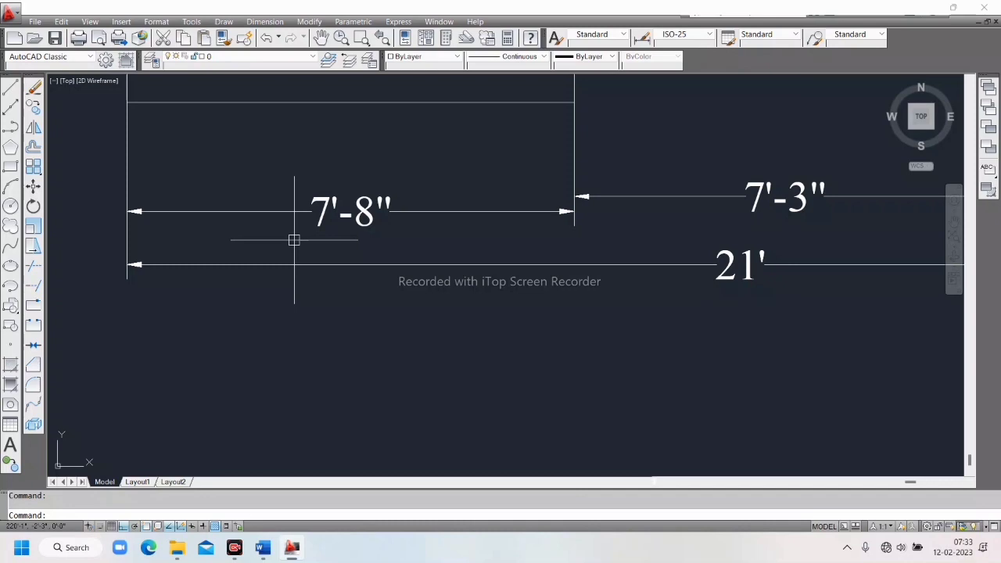
# Override the lowest step's continued dimension text with 10' using DIMEDIT's New option
pyautogui.write('DI')
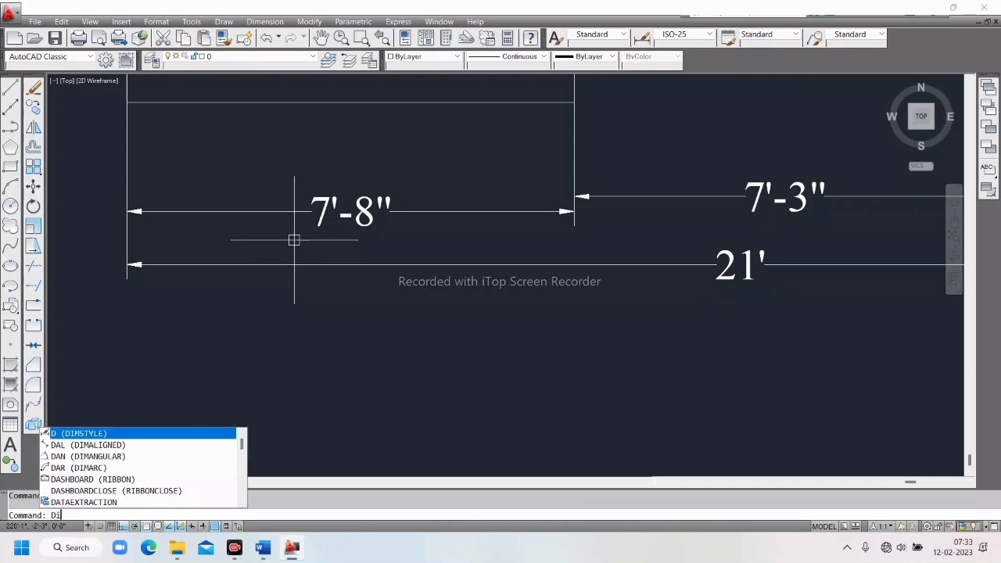
pyautogui.write('MED')
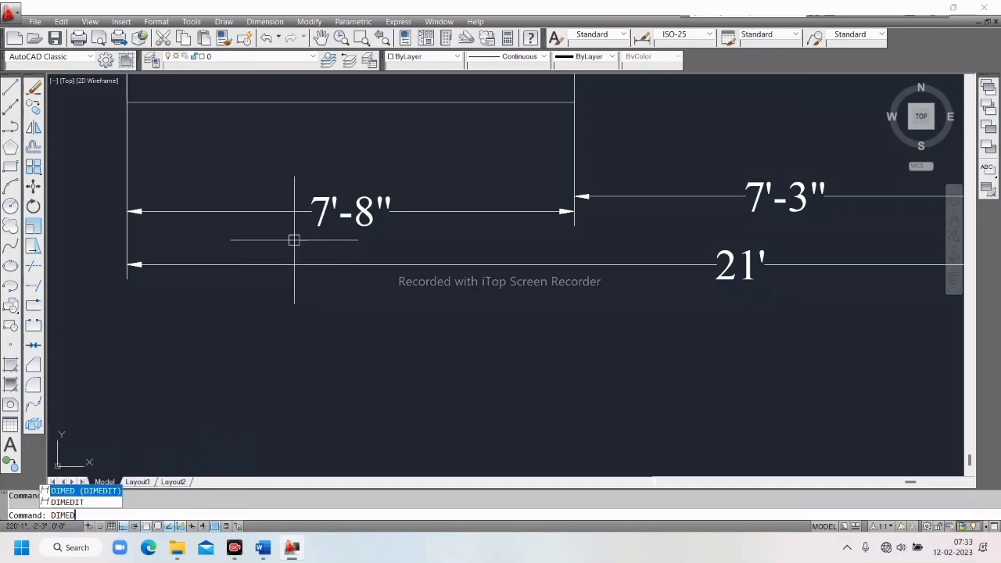
pyautogui.write('IT')
pyautogui.press('Return')
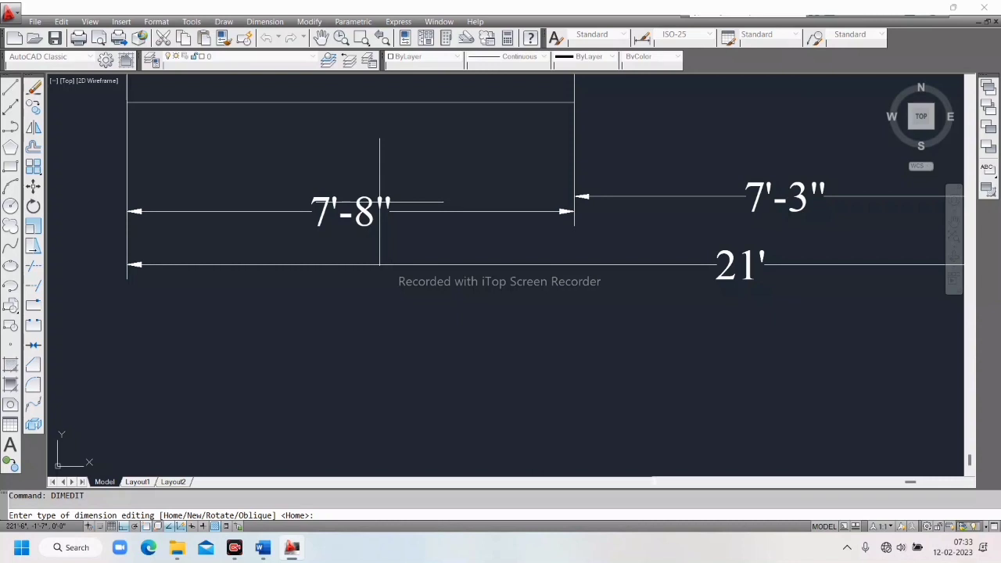
pyautogui.press('Return')
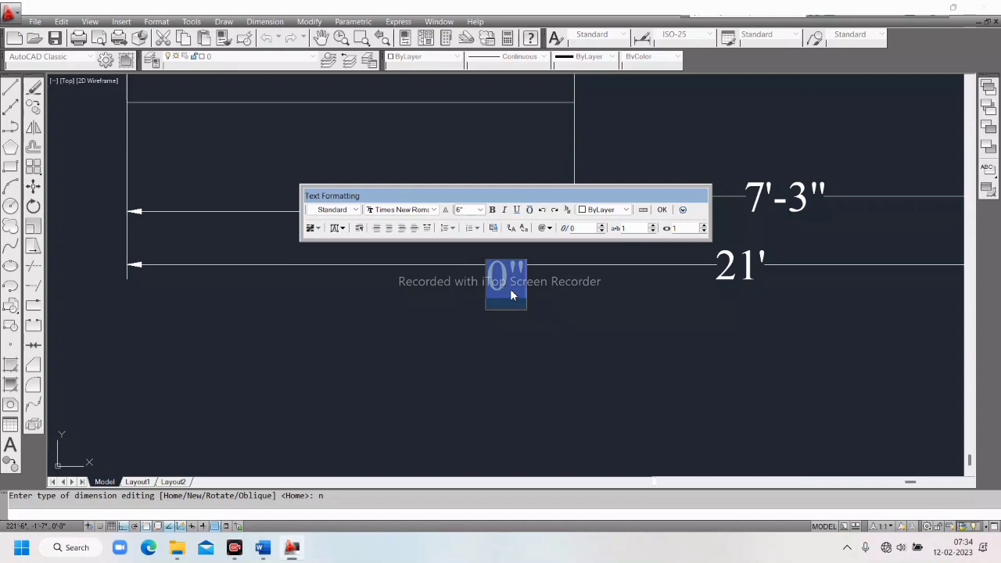
pyautogui.press('Delete')
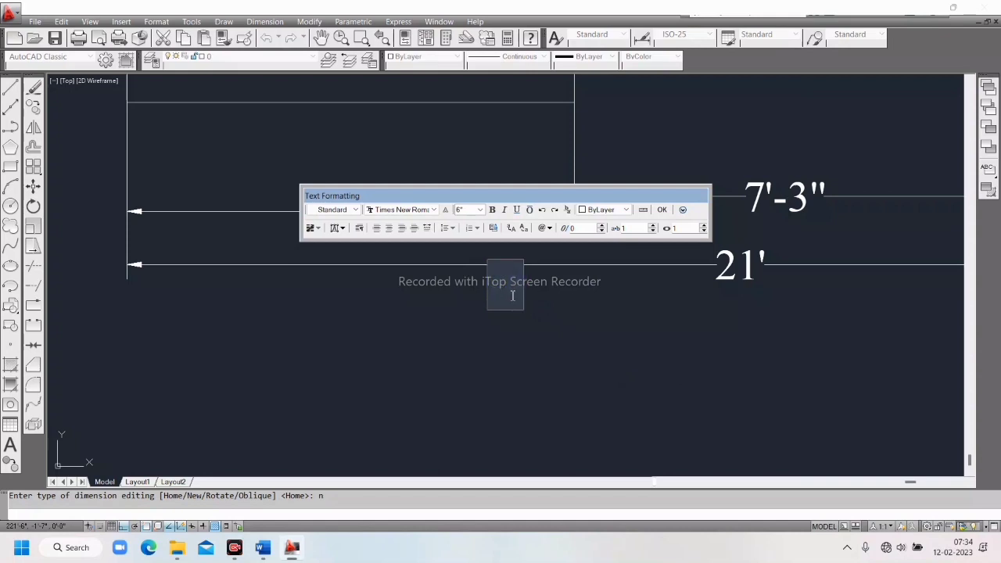
pyautogui.moveTo(527, 197); pyautogui.dragTo(530, 136)
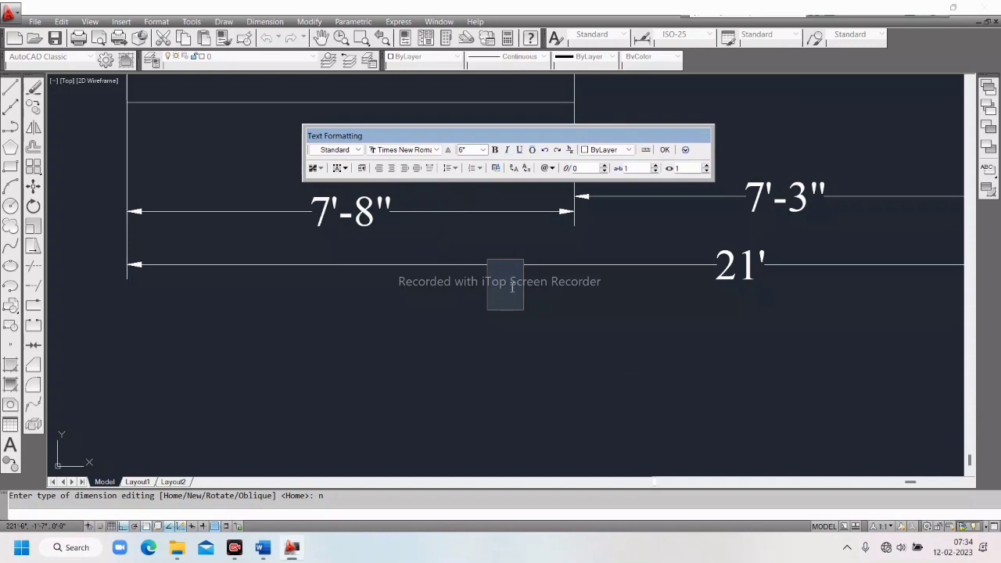
pyautogui.write('10')
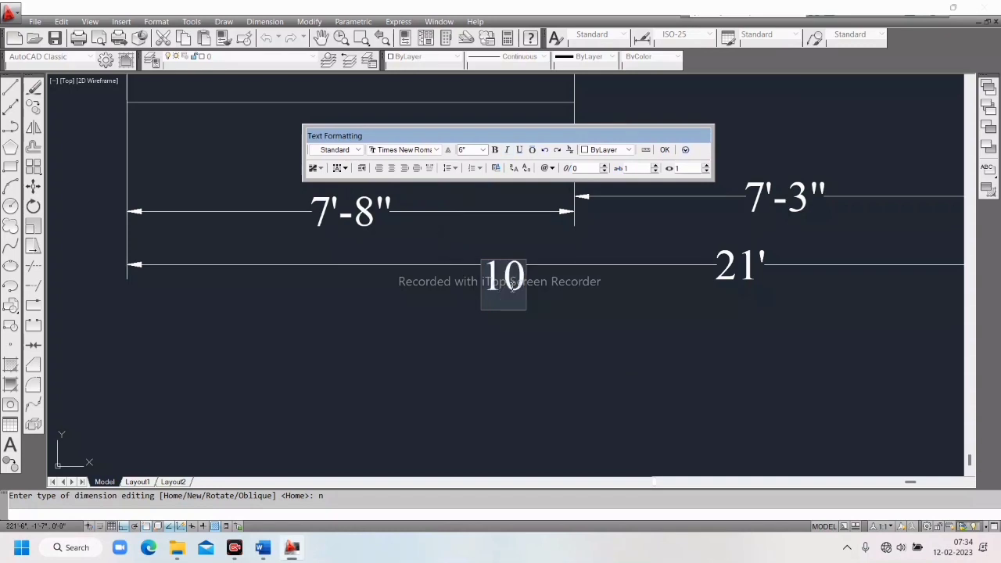
pyautogui.write("'")
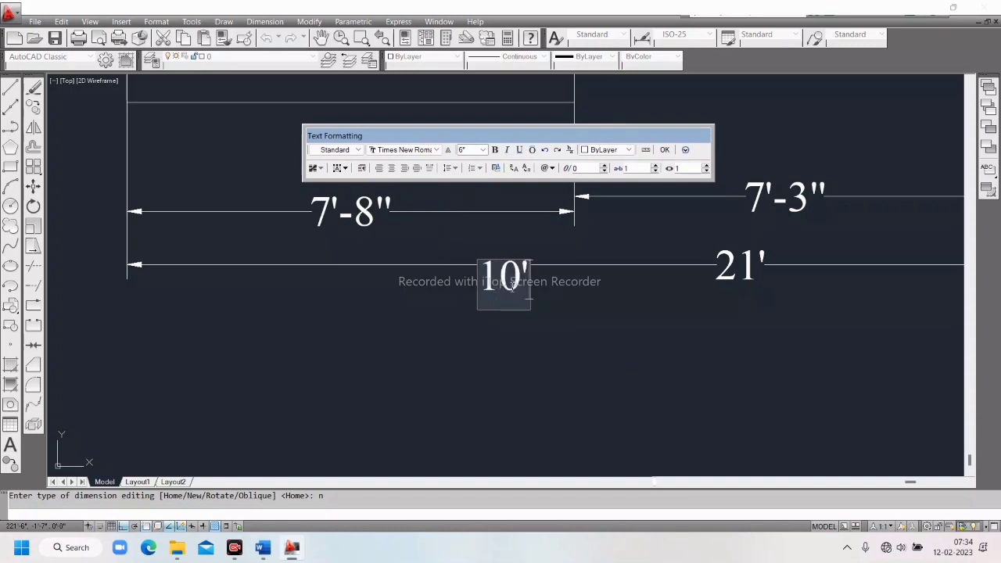
pyautogui.click(665, 149)
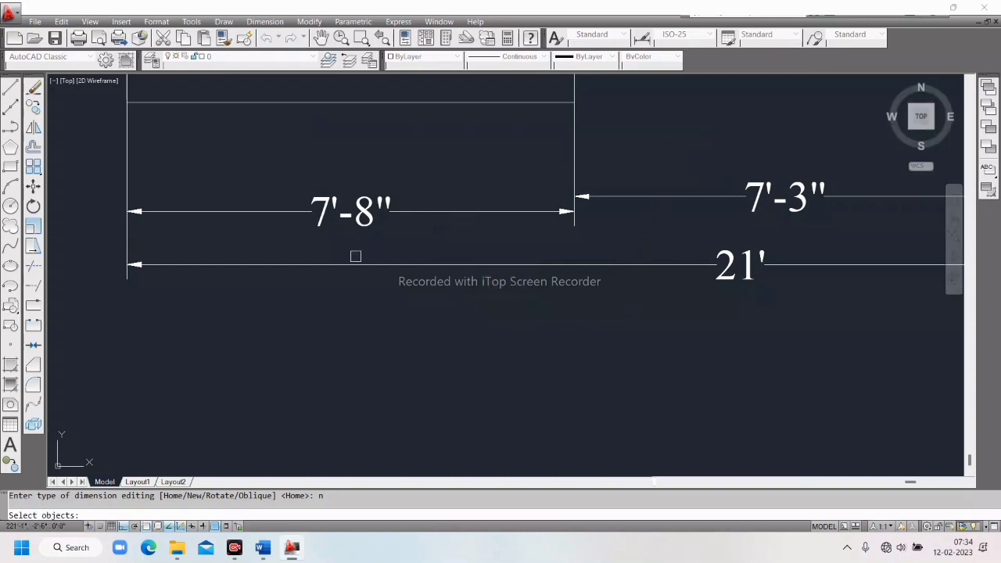
pyautogui.click(356, 222)
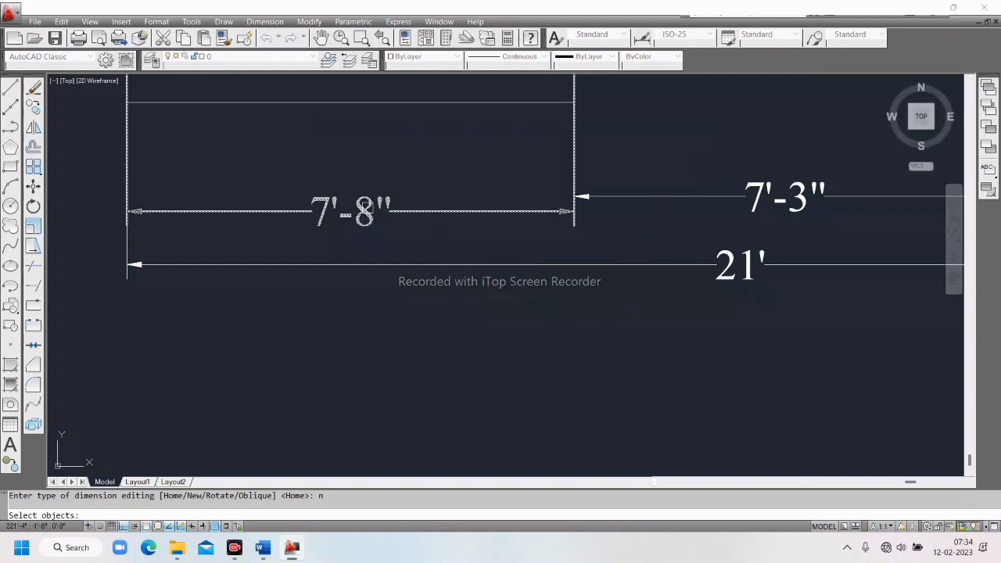
pyautogui.click(364, 209)
pyautogui.press('Return')
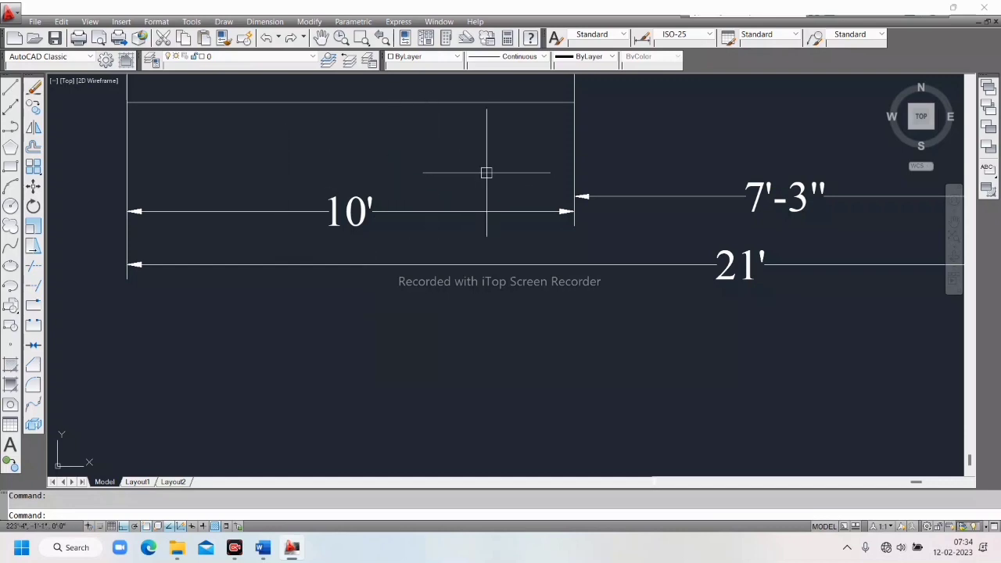
# Replace the overall dimension's text below the stepped outline with 22' using the New option of DIMEDIT
pyautogui.scroll(-4, 401, 343)
pyautogui.moveTo(401, 343); pyautogui.dragTo(389, 375, button='middle')
pyautogui.scroll(2, 395, 322)
pyautogui.moveTo(392, 297); pyautogui.dragTo(372, 224, button='middle')
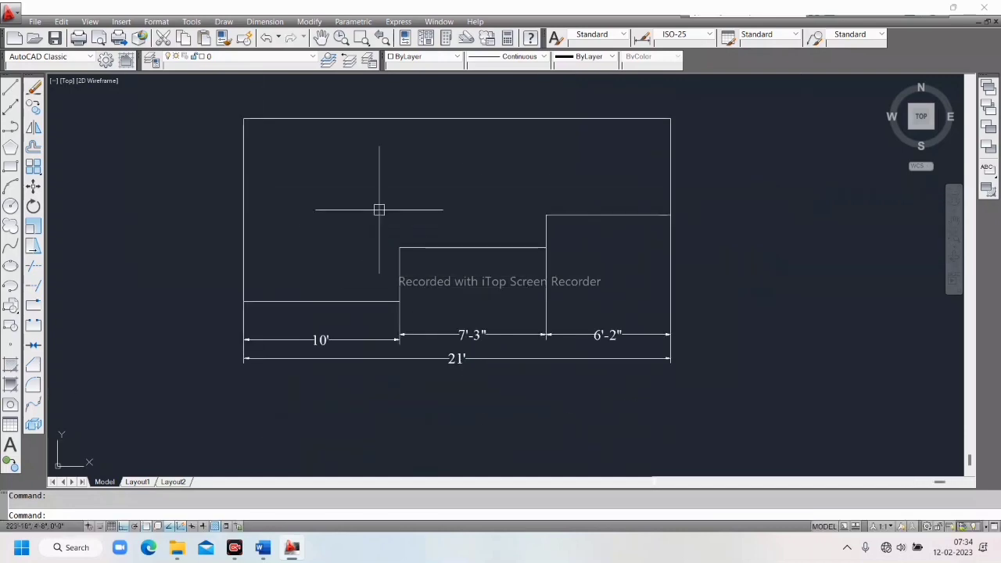
pyautogui.click(514, 252)
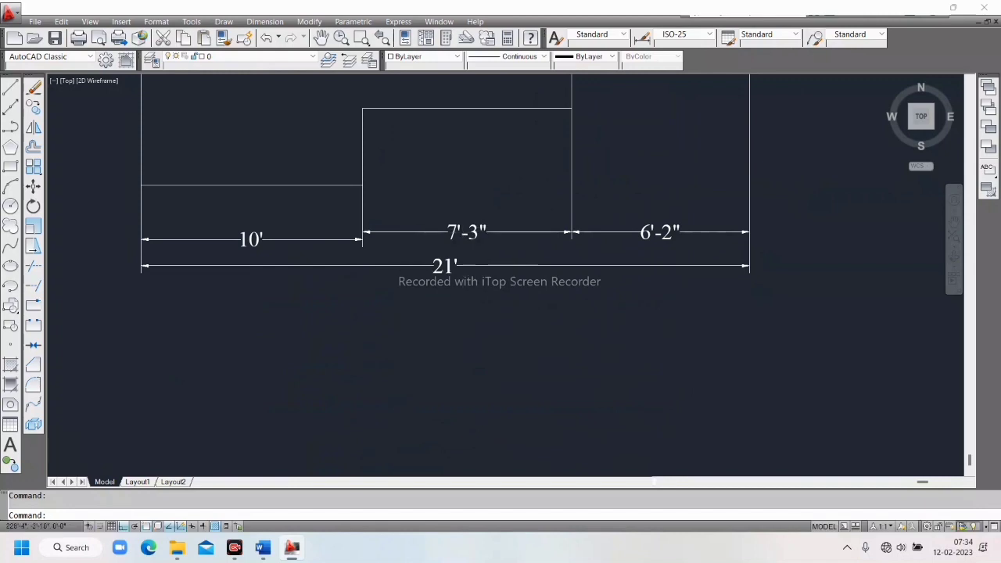
pyautogui.scroll(2, 466, 272)
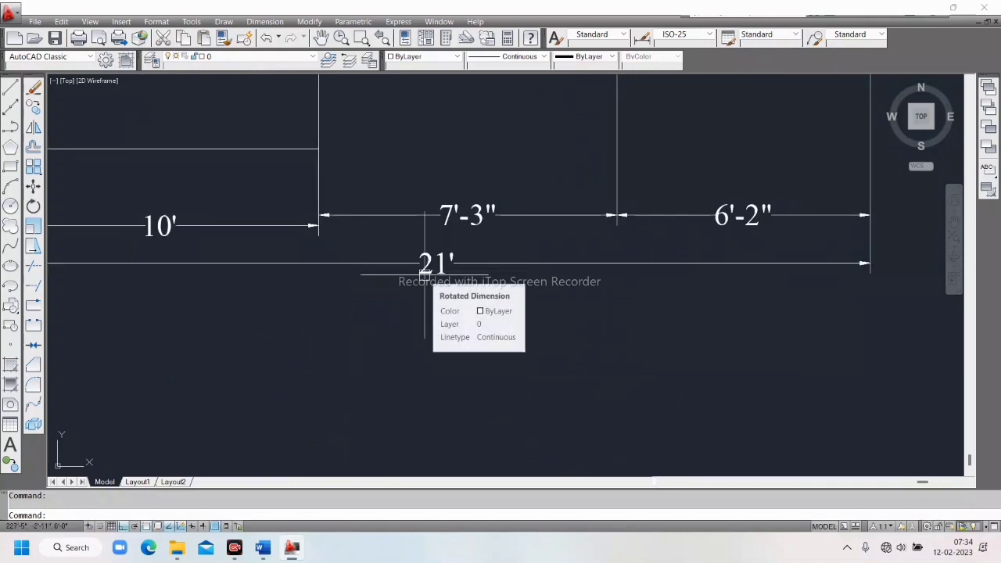
pyautogui.write('e')
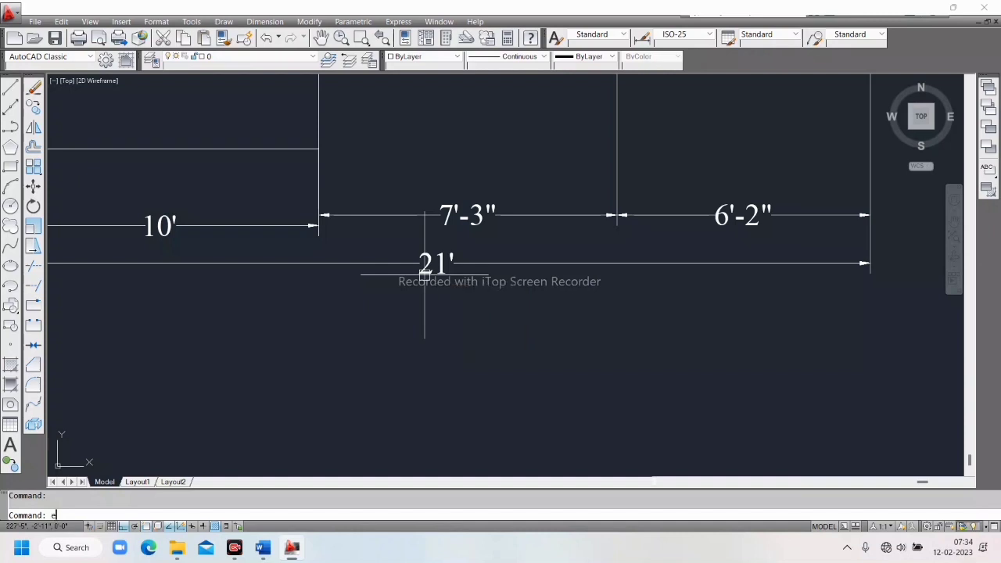
pyautogui.write('DIMedit')
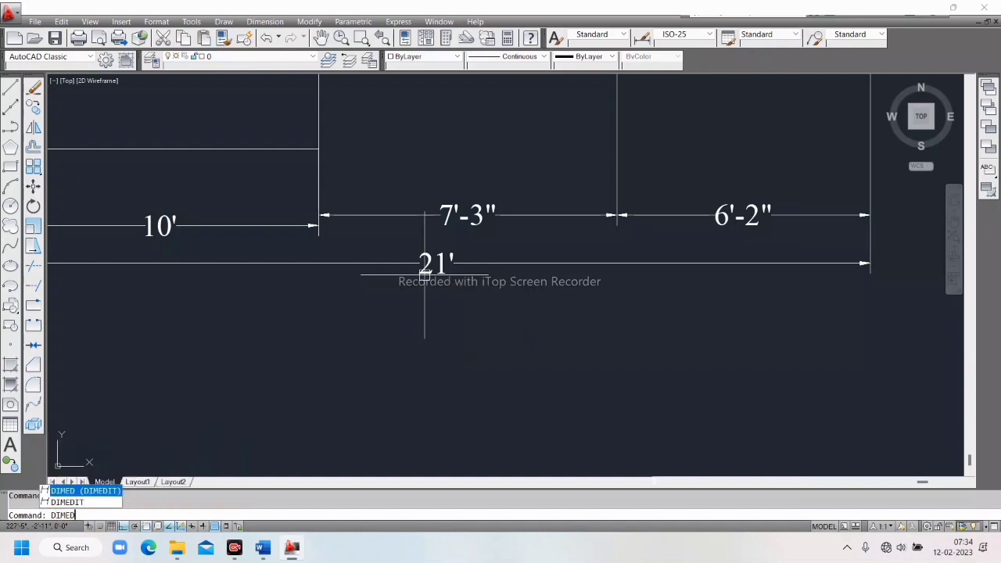
pyautogui.press('Return')
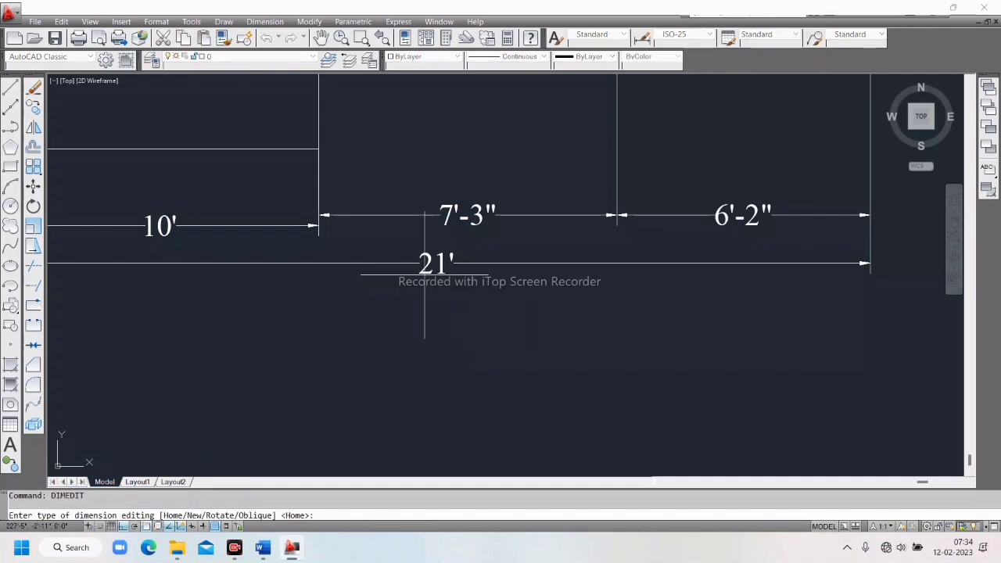
pyautogui.write('n')
pyautogui.press('Return')
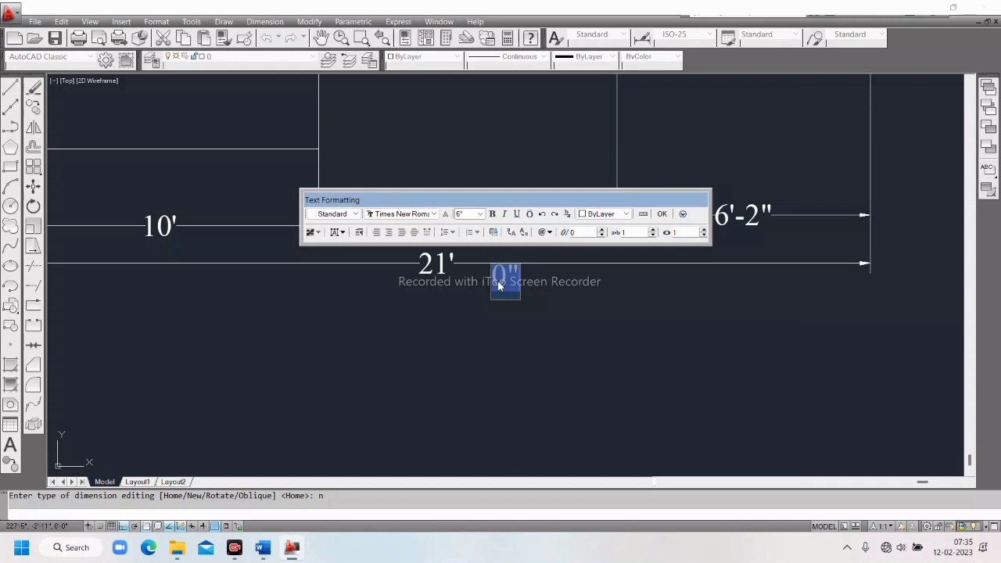
pyautogui.press('BackSpace')
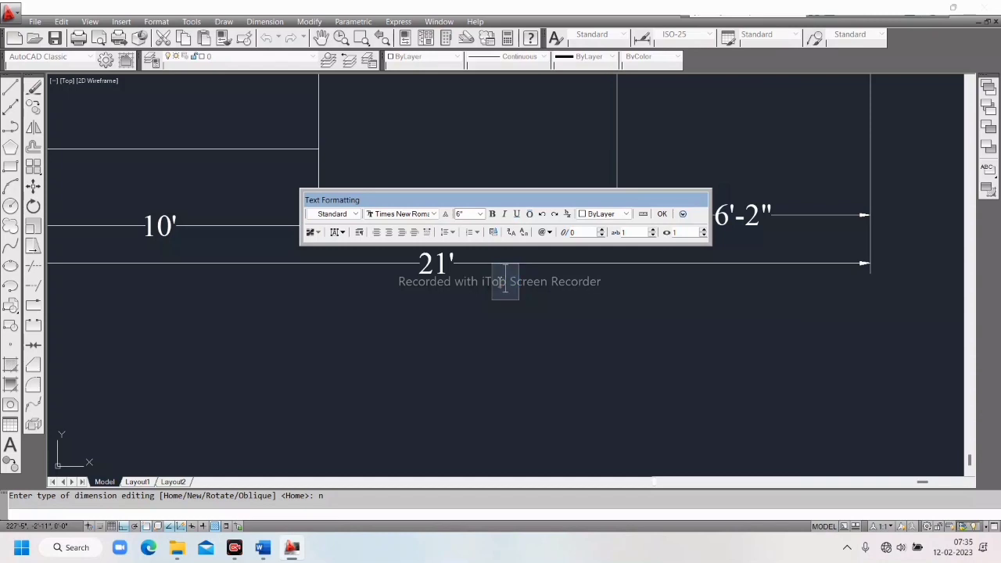
pyautogui.write("22'")
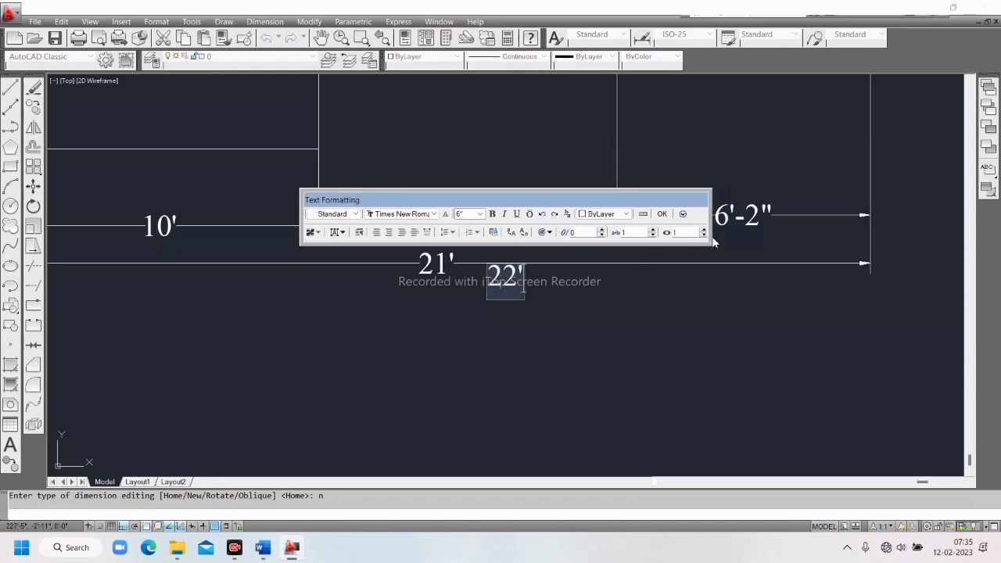
pyautogui.click(662, 215)
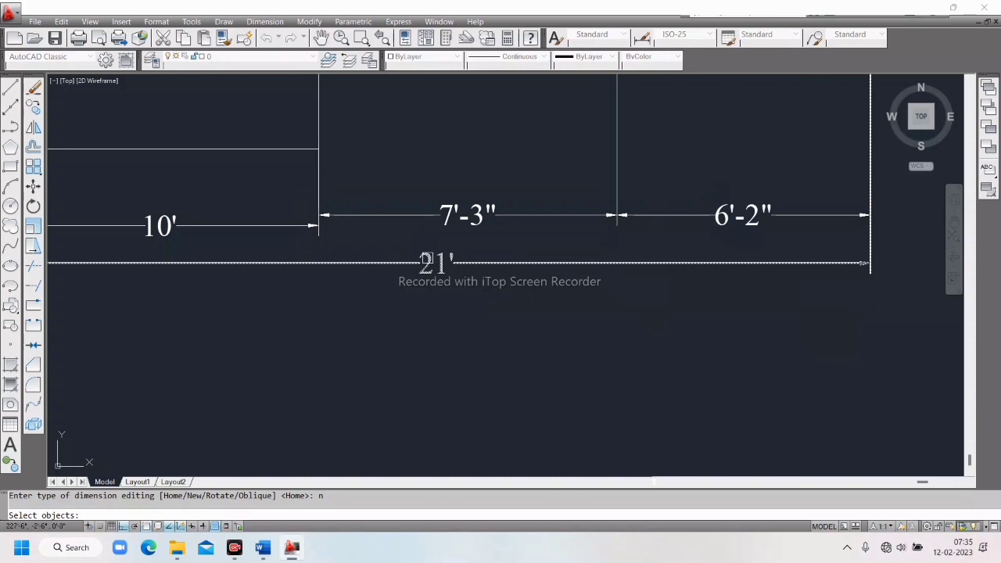
pyautogui.click(426, 263)
pyautogui.press('Return')
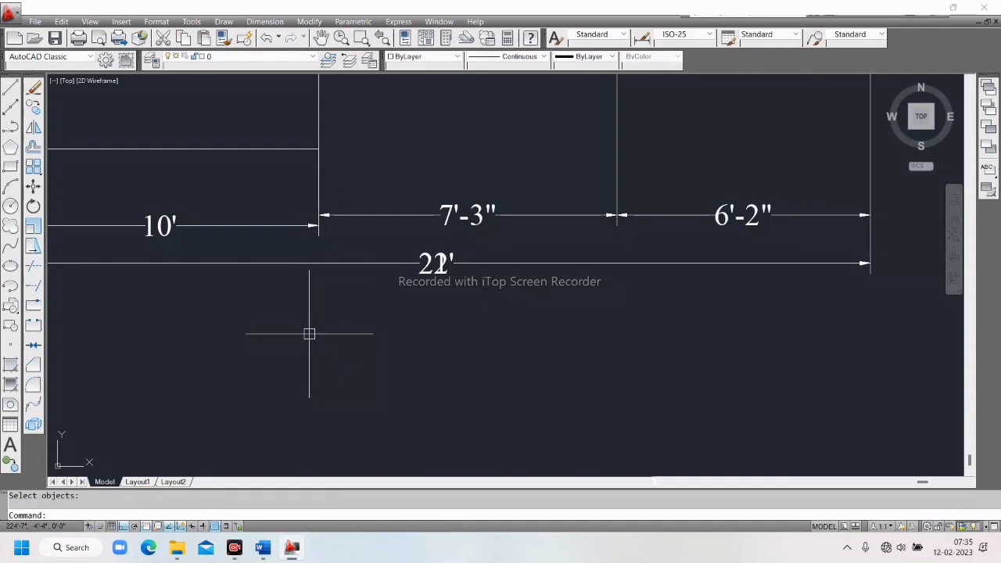
# Rotate the overall dimension's text to 45 degrees using DIMEDIT's Rotate option
pyautogui.rightClick(464, 164)
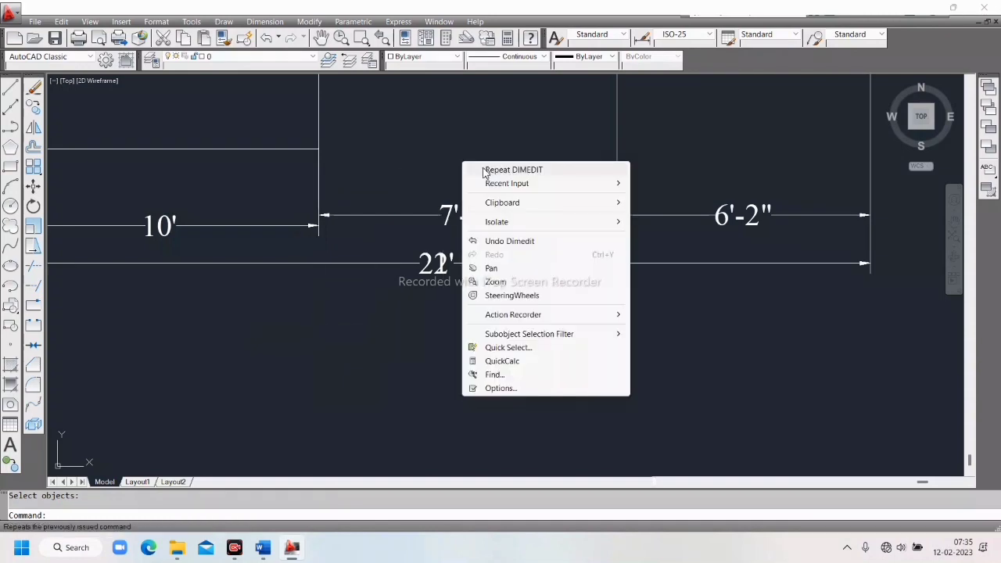
pyautogui.click(488, 170)
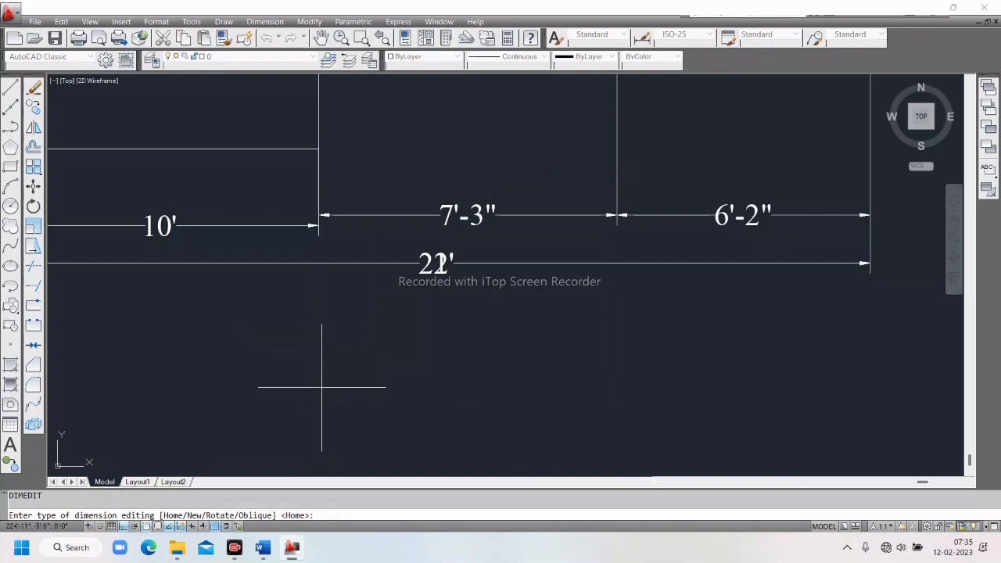
pyautogui.write('r')
pyautogui.press('Return')
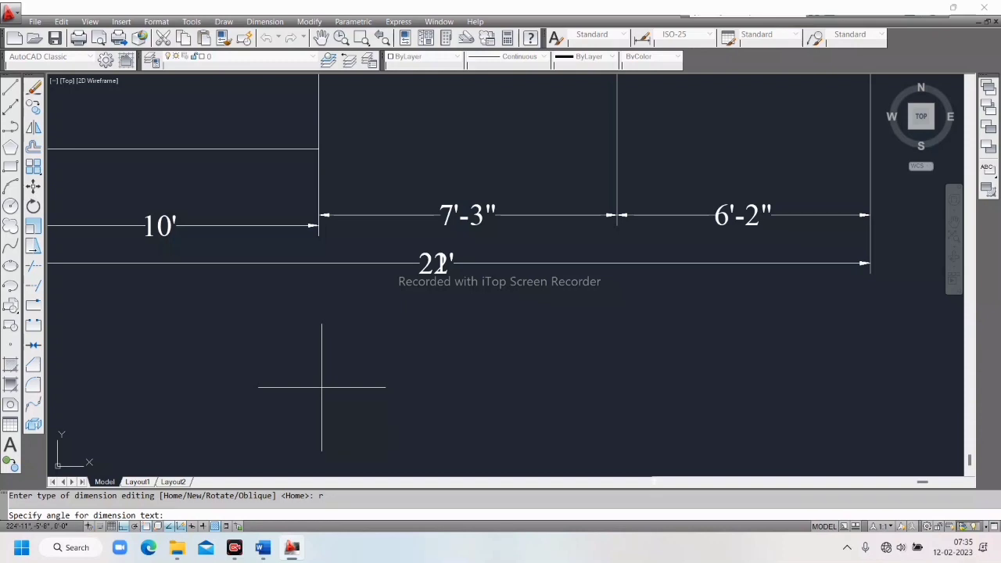
pyautogui.write('45')
pyautogui.press('Return')
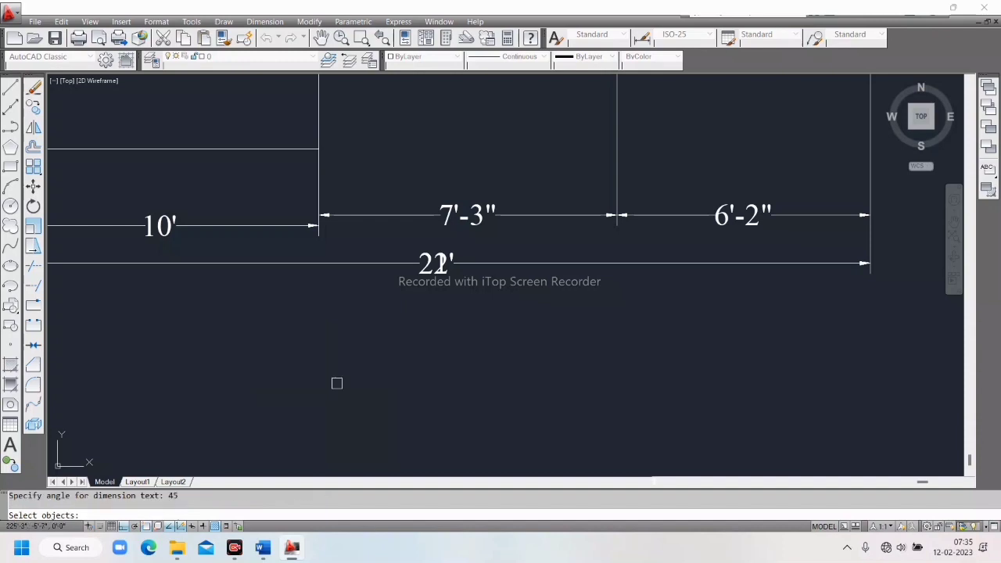
pyautogui.click(448, 251)
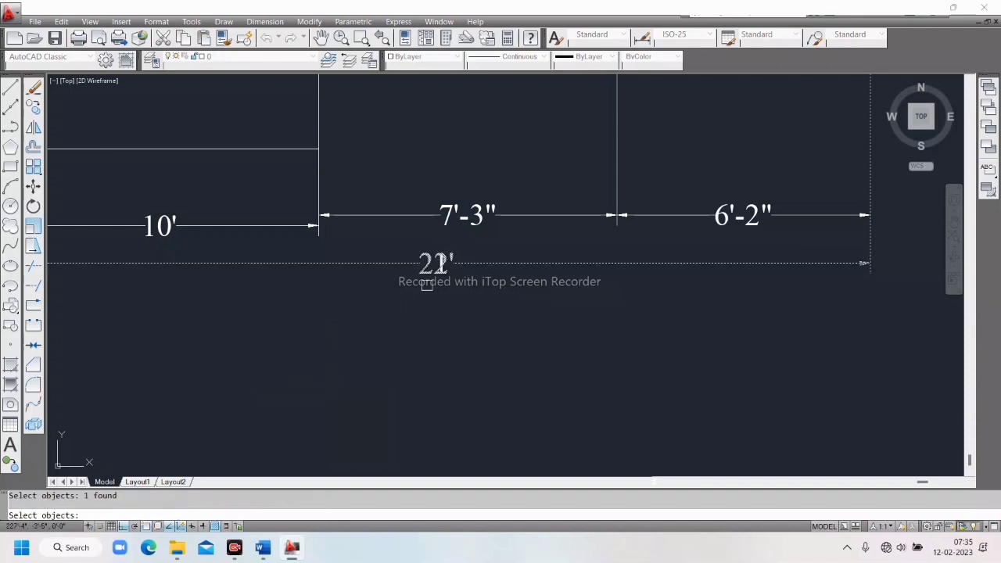
pyautogui.press('Return')
pyautogui.scroll(3, 435, 258)
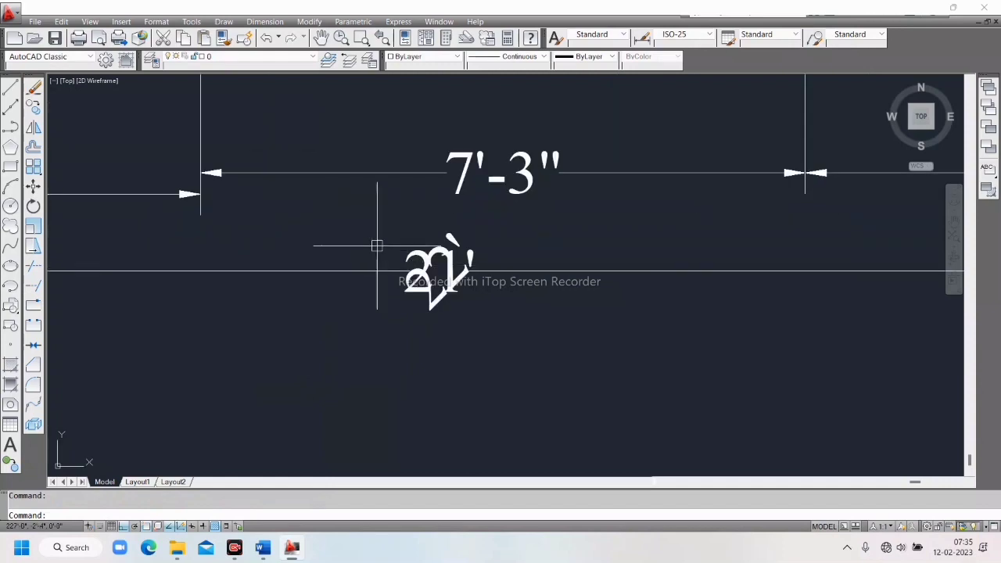
# Slant the extension lines of the 21' overall dimension below the continued-dimension outline at 45 degrees using DIMEDIT's Oblique option
pyautogui.click(439, 270)
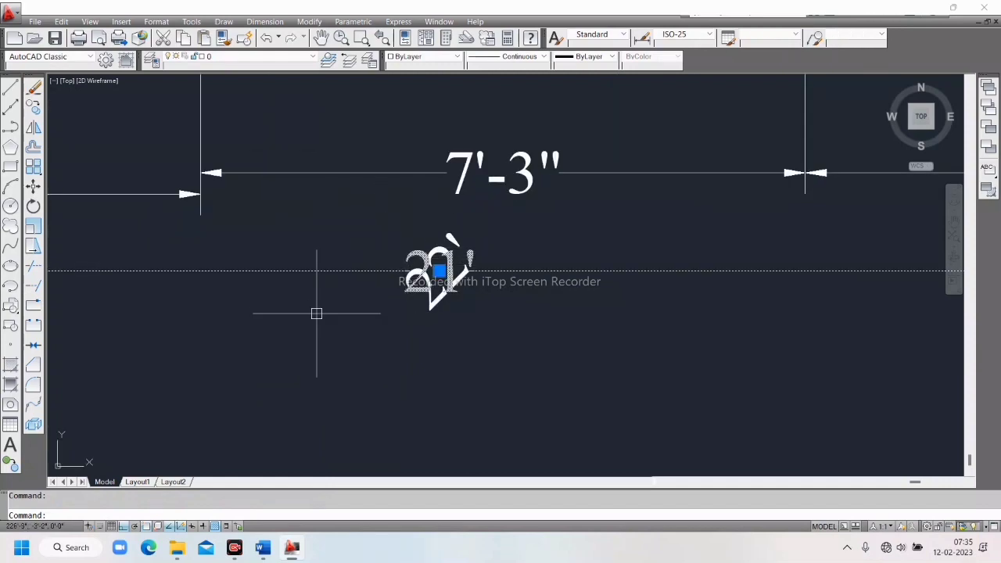
pyautogui.scroll(-2, 397, 287)
pyautogui.scroll(-4, 422, 278)
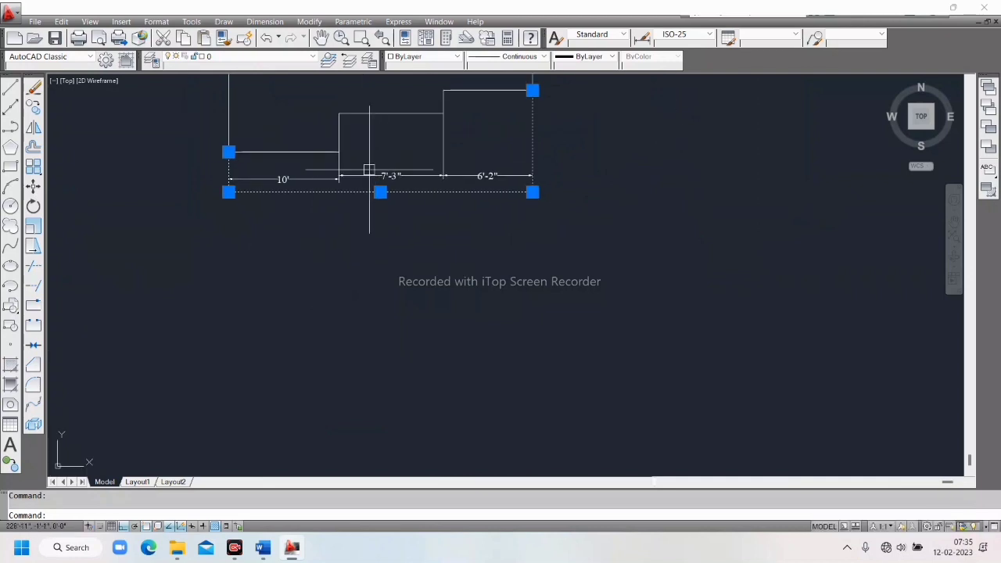
pyautogui.scroll(2, 368, 168)
pyautogui.scroll(-5, 347, 170)
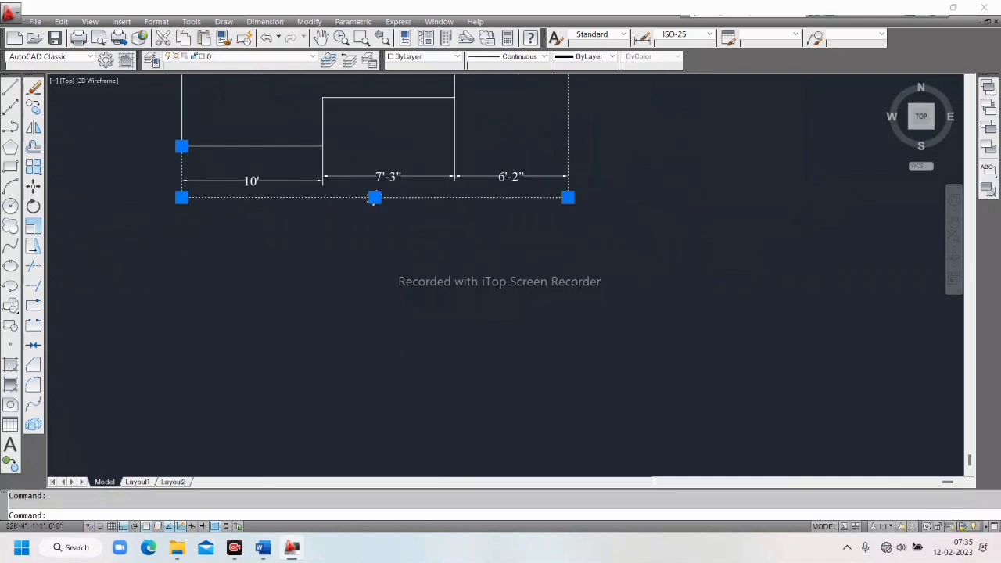
pyautogui.moveTo(354, 206); pyautogui.dragTo(410, 130, button='middle')
pyautogui.scroll(2, 410, 130)
pyautogui.moveTo(445, 163); pyautogui.dragTo(492, 115, button='middle')
pyautogui.scroll(-2, 439, 202)
pyautogui.moveTo(471, 196); pyautogui.dragTo(807, 178, button='middle')
pyautogui.moveTo(258, 206); pyautogui.dragTo(421, 304, button='middle')
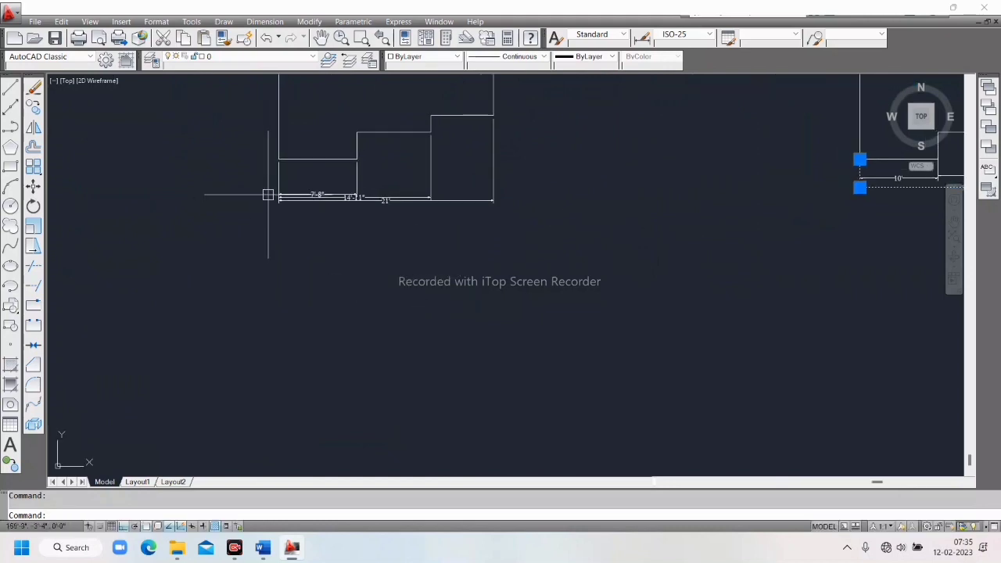
pyautogui.rightClick(211, 160)
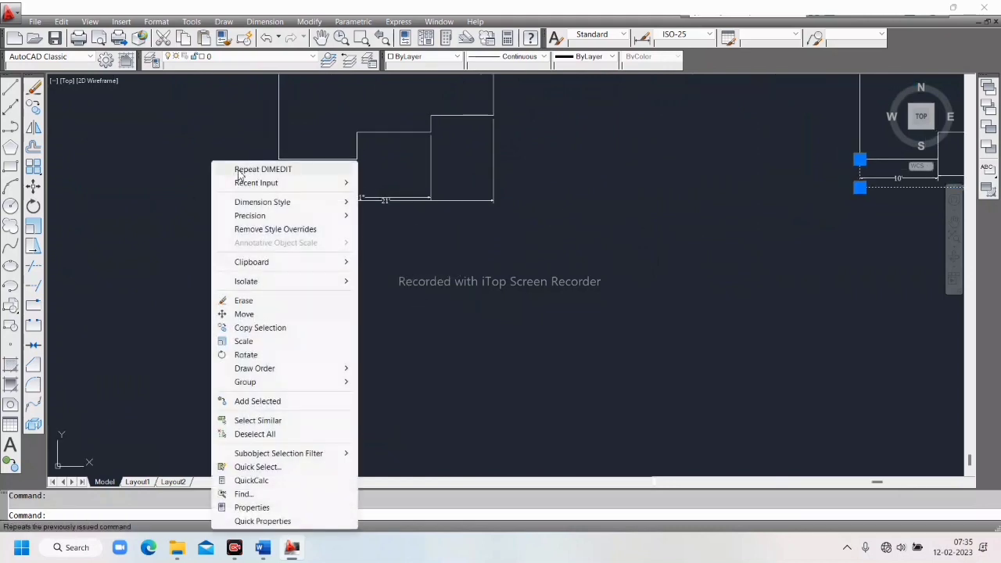
pyautogui.click(234, 169)
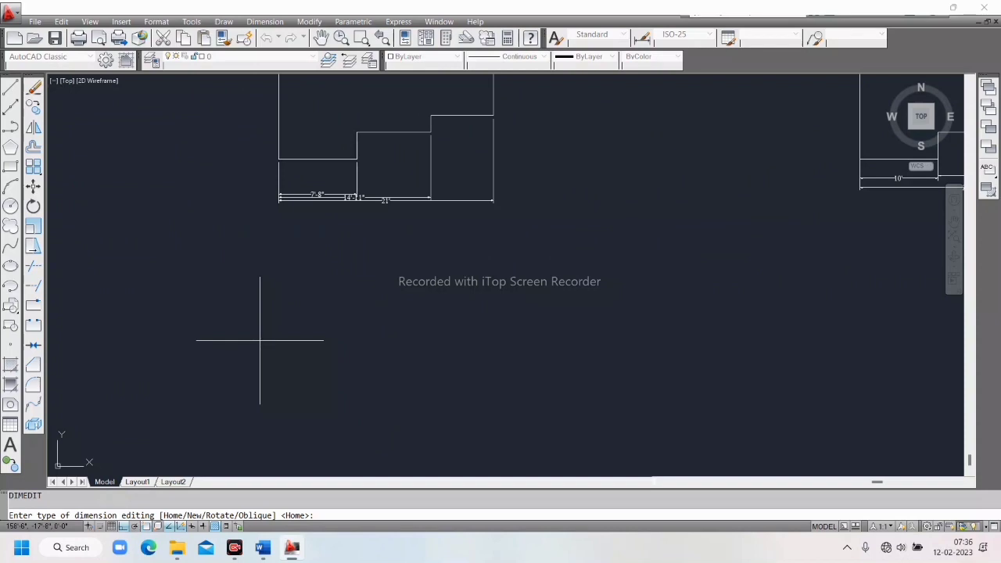
pyautogui.write('o')
pyautogui.press('Return')
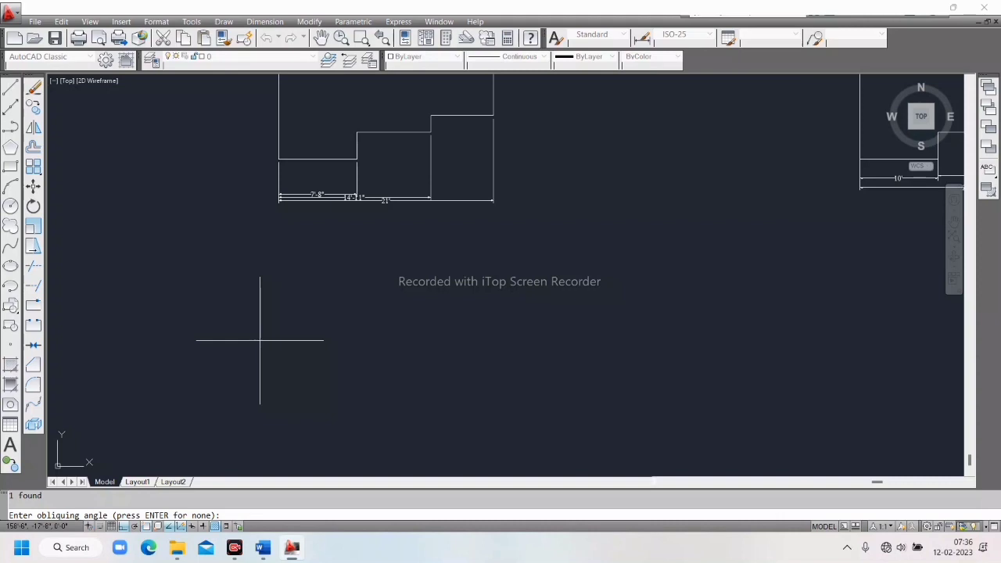
pyautogui.write('45')
pyautogui.press('Return')
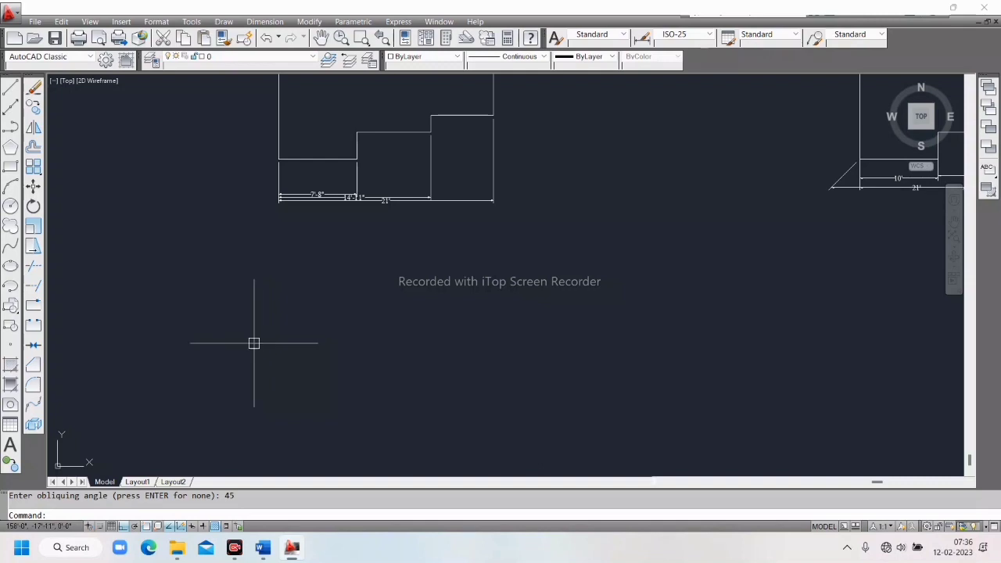
# Apply a 45-degree obliquing angle to the longest baseline dimension below the other stepped outline with DIMEDIT
pyautogui.rightClick(253, 253)
pyautogui.click(293, 259)
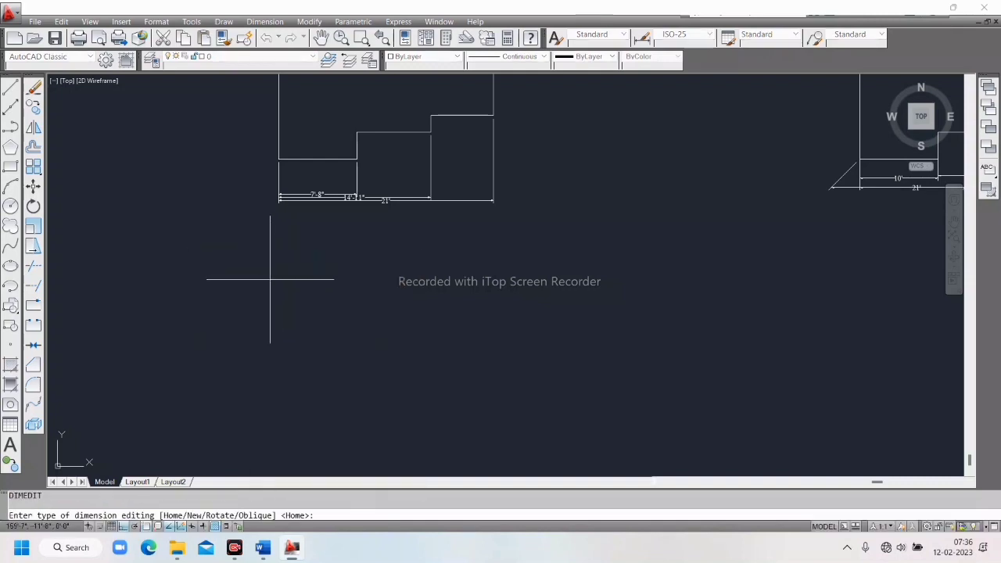
pyautogui.write('o')
pyautogui.press('Return')
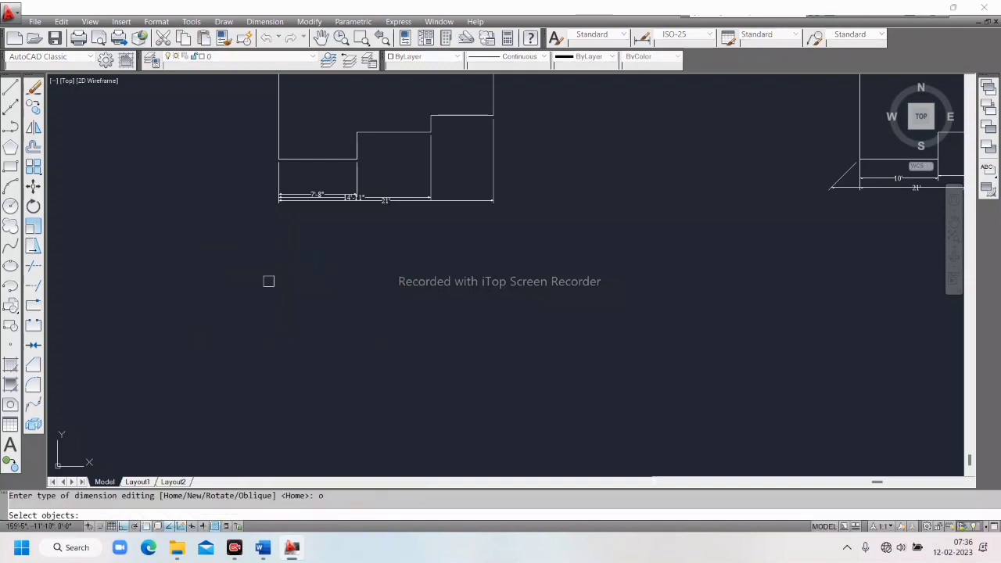
pyautogui.scroll(3, 375, 188)
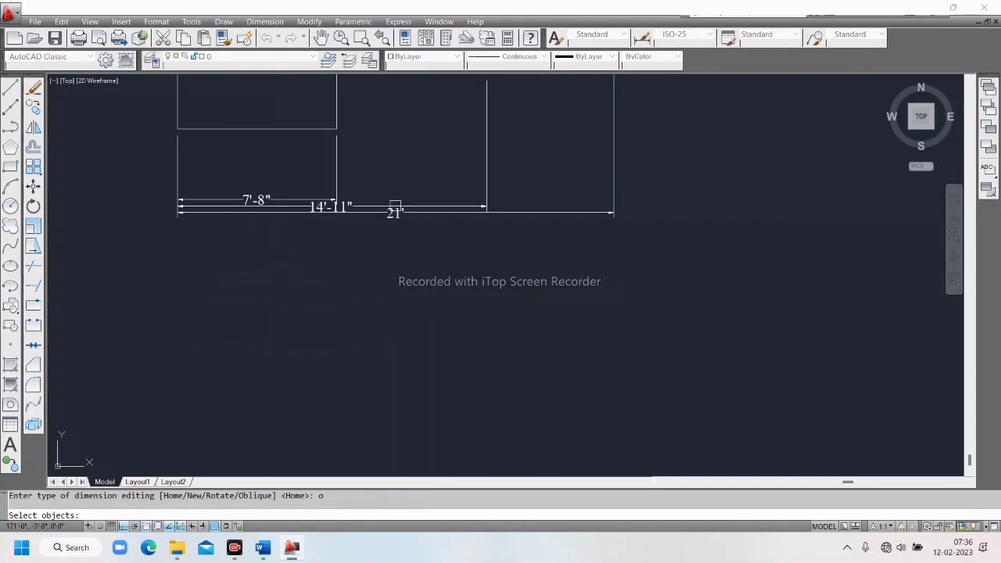
pyautogui.click(411, 213)
pyautogui.press('Return')
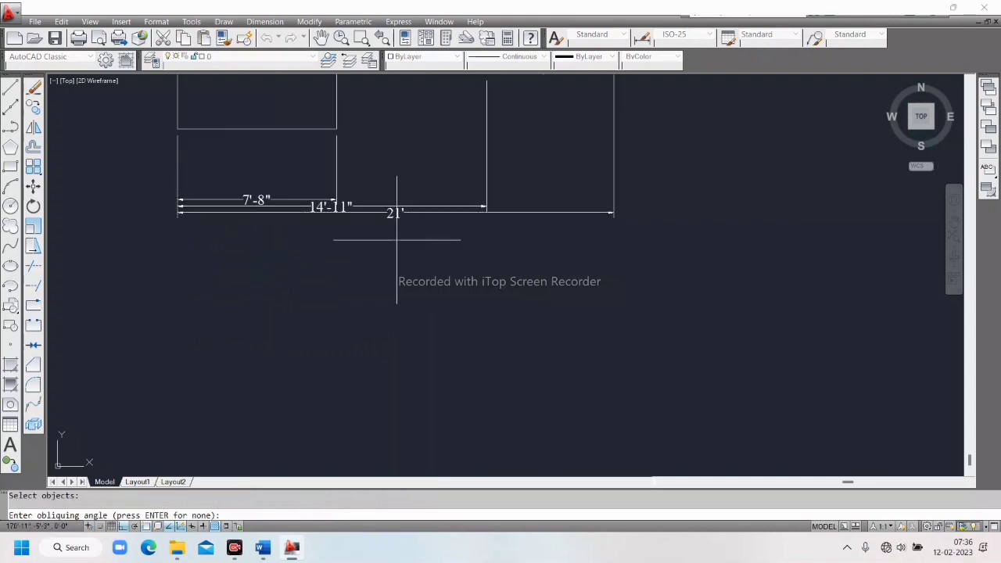
pyautogui.write('45')
pyautogui.press('Return')
pyautogui.scroll(-3, 396, 240)
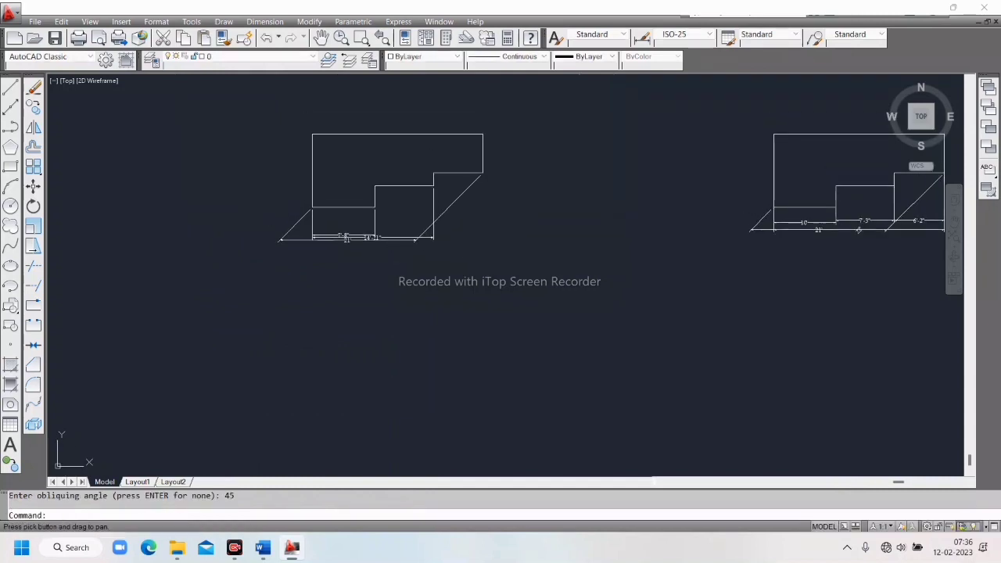
pyautogui.scroll(4, 404, 221)
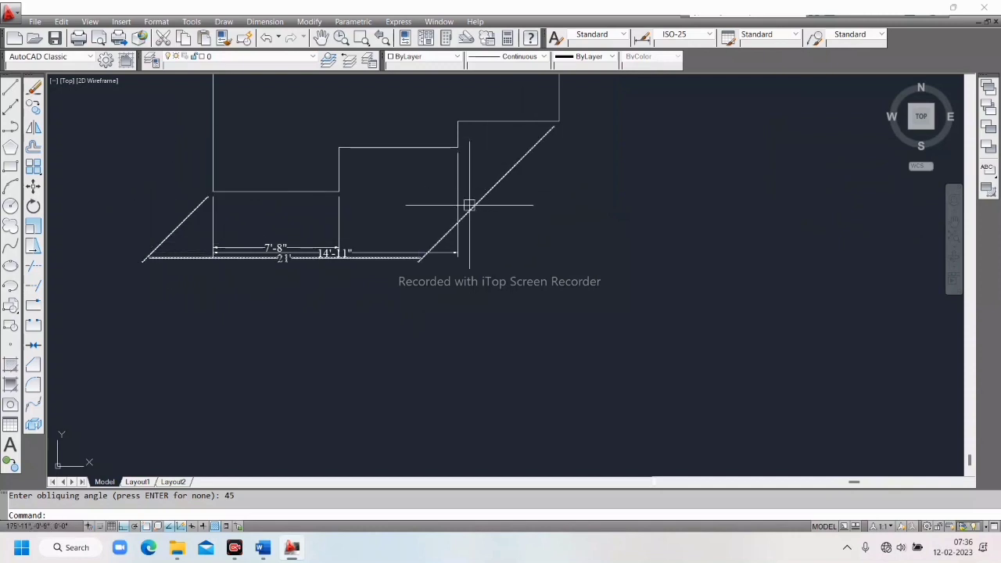
pyautogui.moveTo(402, 269); pyautogui.dragTo(398, 122, button='middle')
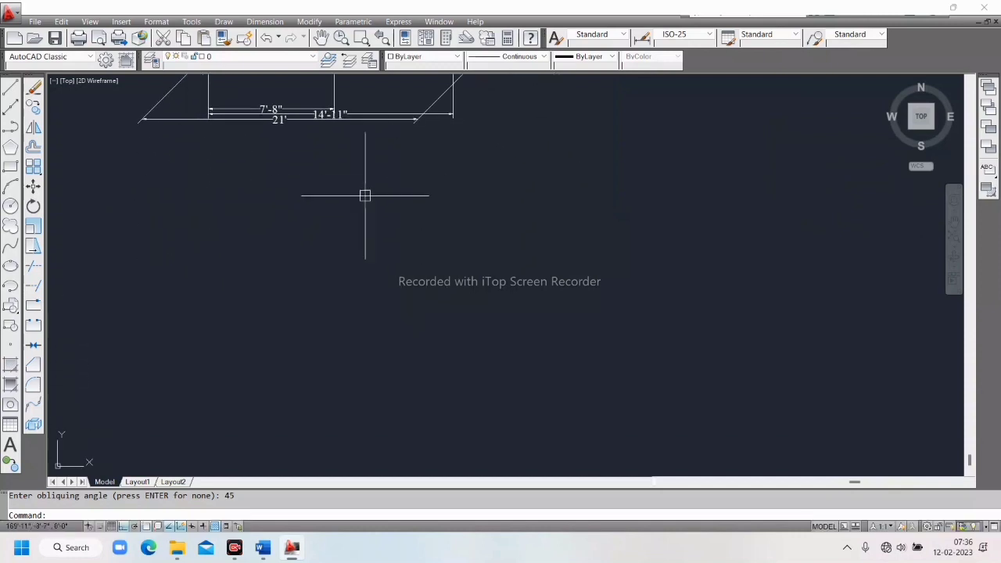
pyautogui.moveTo(365, 194); pyautogui.dragTo(364, 117, button='middle')
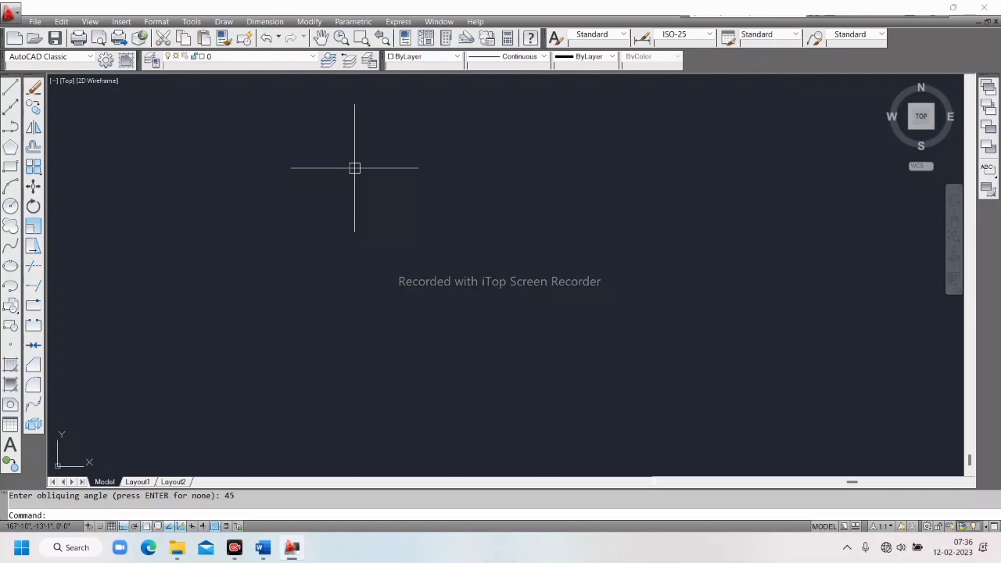
pyautogui.hotkey('ctrl', 'z')
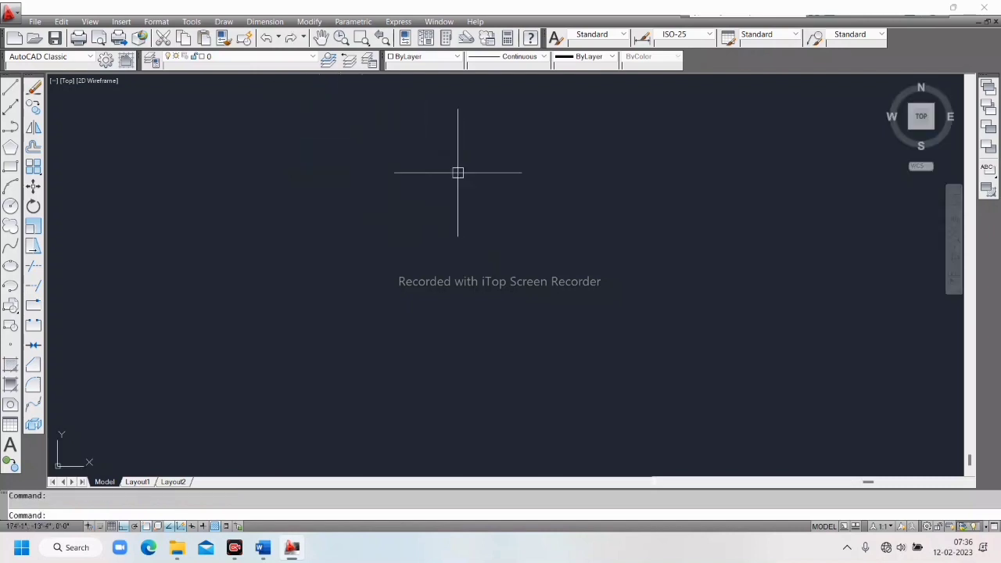
pyautogui.moveTo(458, 172); pyautogui.dragTo(440, 233, button='middle')
pyautogui.moveTo(407, 191); pyautogui.dragTo(420, 92, button='middle')
pyautogui.moveTo(336, 261); pyautogui.dragTo(352, 161, button='middle')
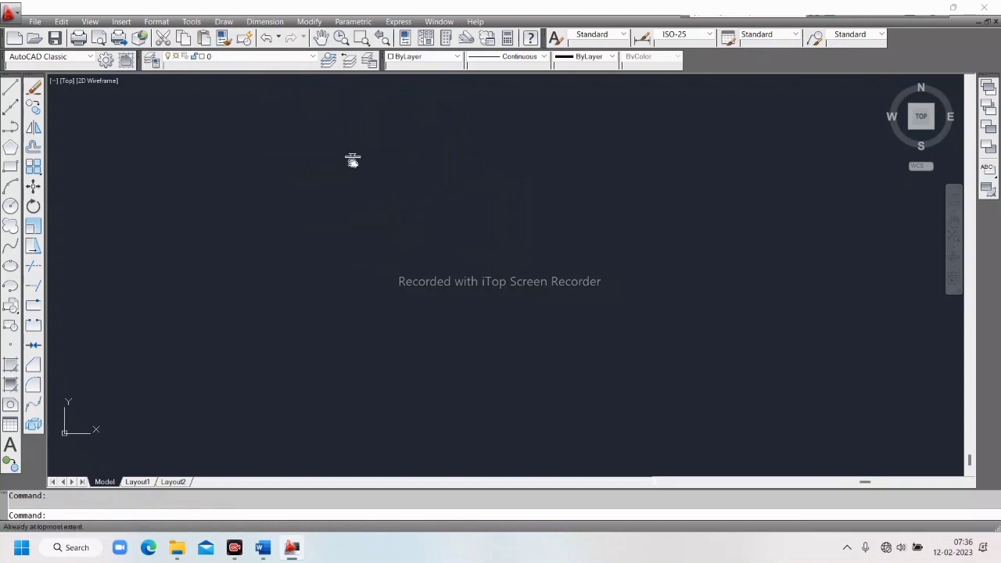
pyautogui.scroll(-3, 378, 289)
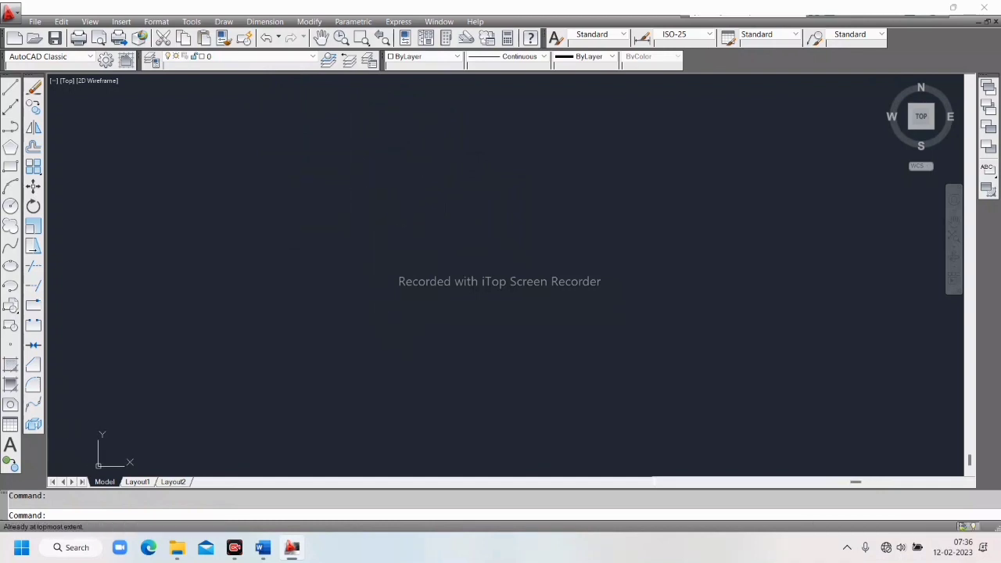
pyautogui.click(930, 8)
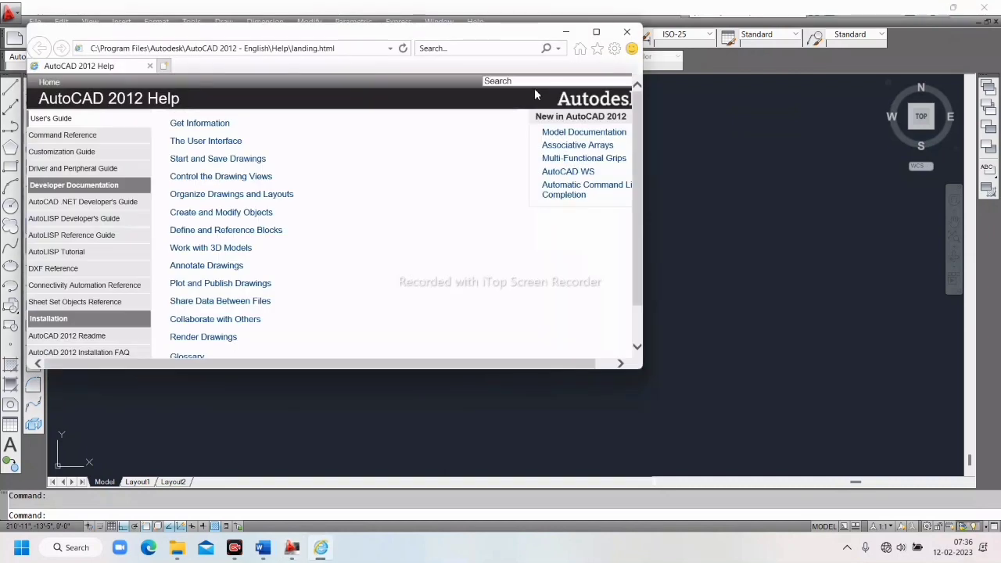
pyautogui.click(626, 32)
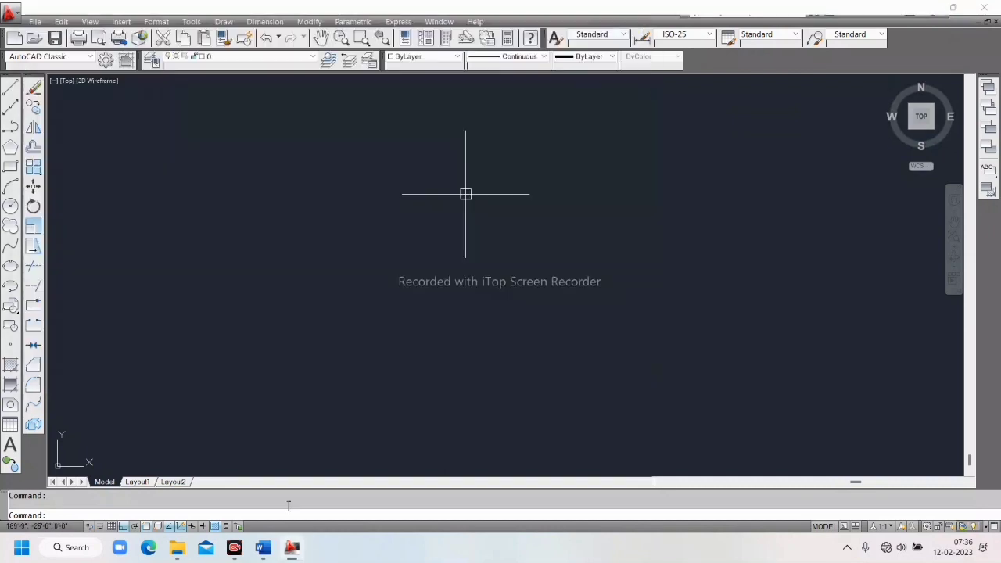
# Switch to the Word notes and read the DIMEDIT examples, the Dimension Style Manager figure and its numbered setup steps
pyautogui.click(263, 548)
pyautogui.scroll(-12, 404, 354)
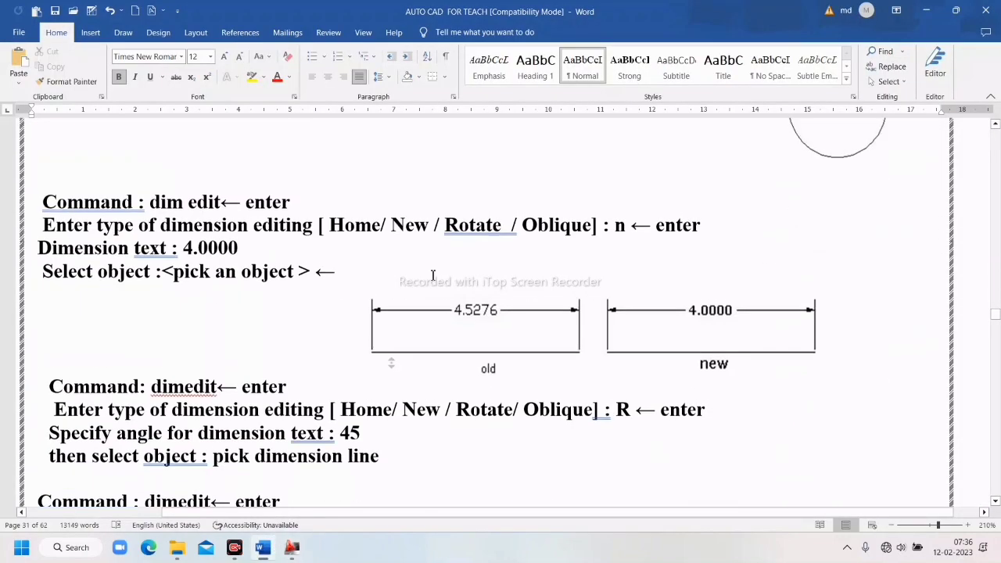
pyautogui.scroll(-15, 384, 346)
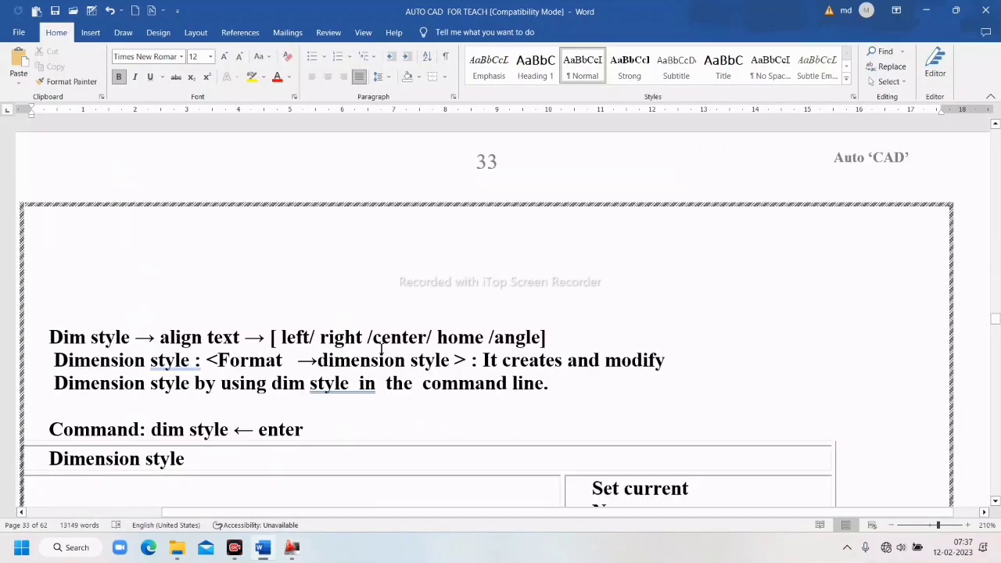
pyautogui.scroll(-6, 380, 349)
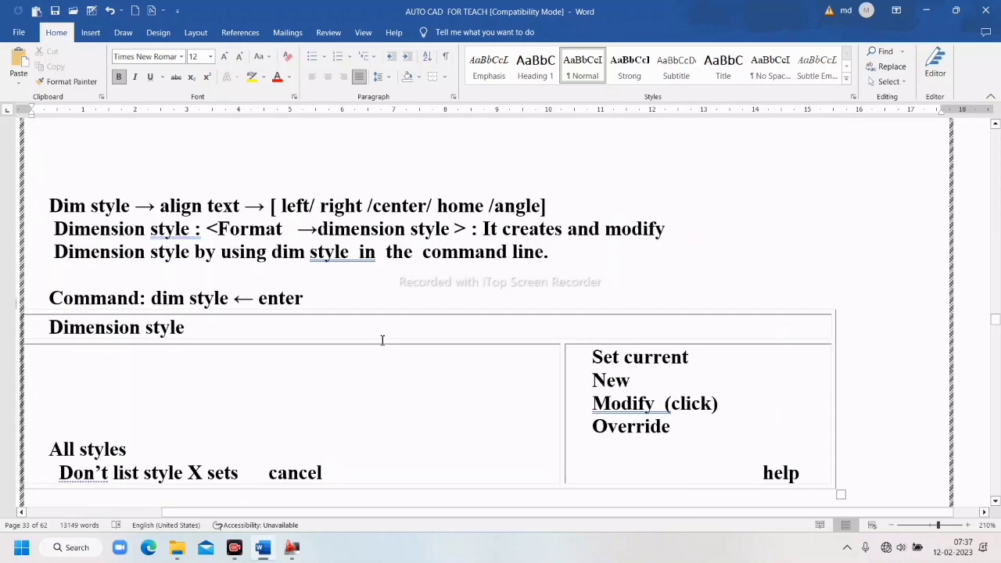
pyautogui.scroll(-8, 382, 339)
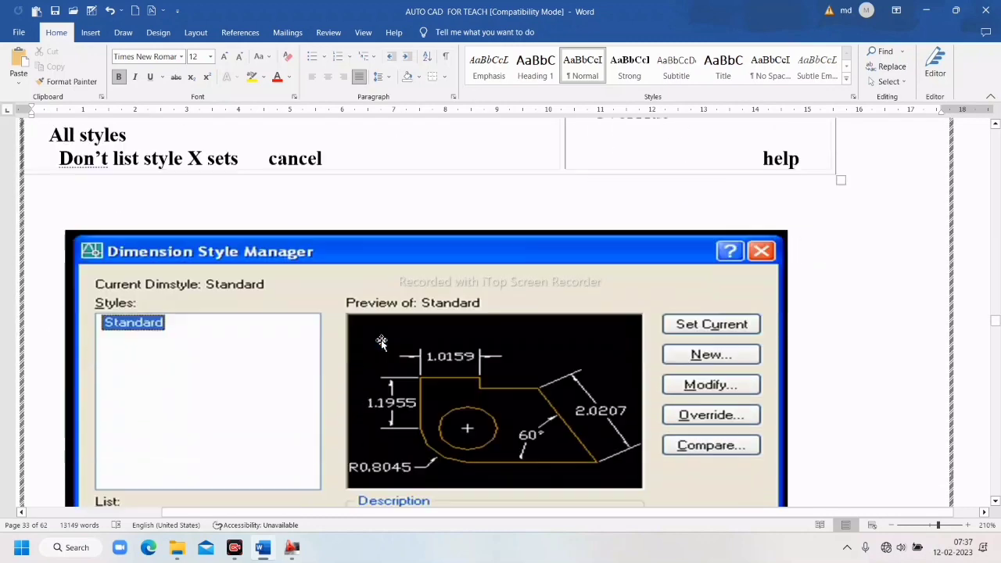
pyautogui.scroll(-7, 382, 341)
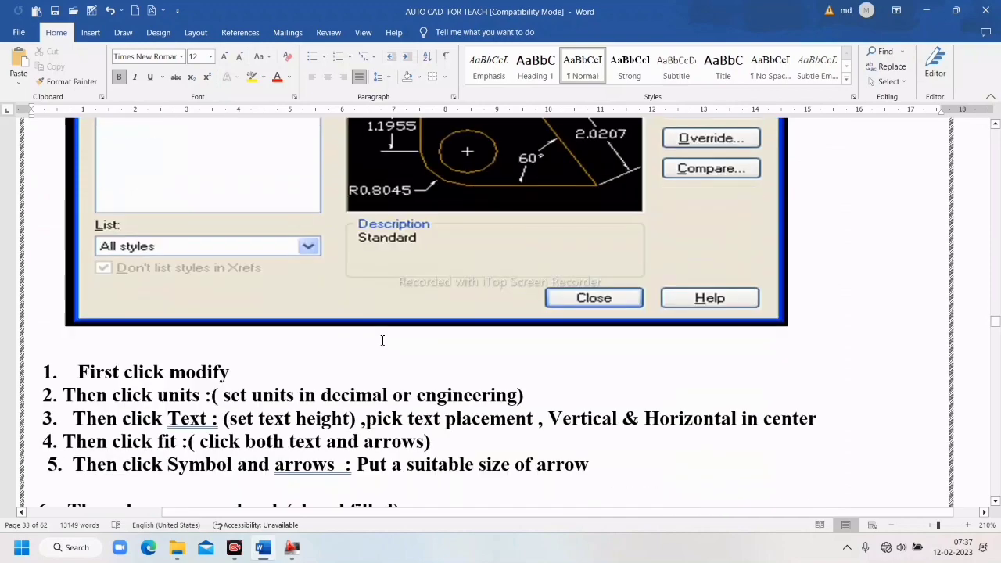
pyautogui.scroll(-8, 382, 340)
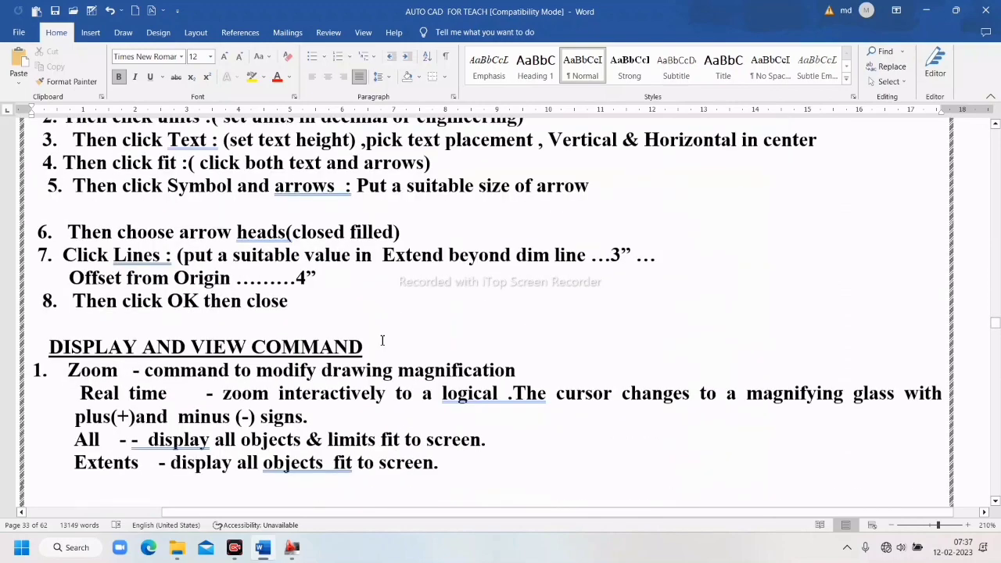
# Browse the notes on zoom and view commands, the double-line ground floor plan and drawing swinging doors
pyautogui.scroll(-17, 382, 341)
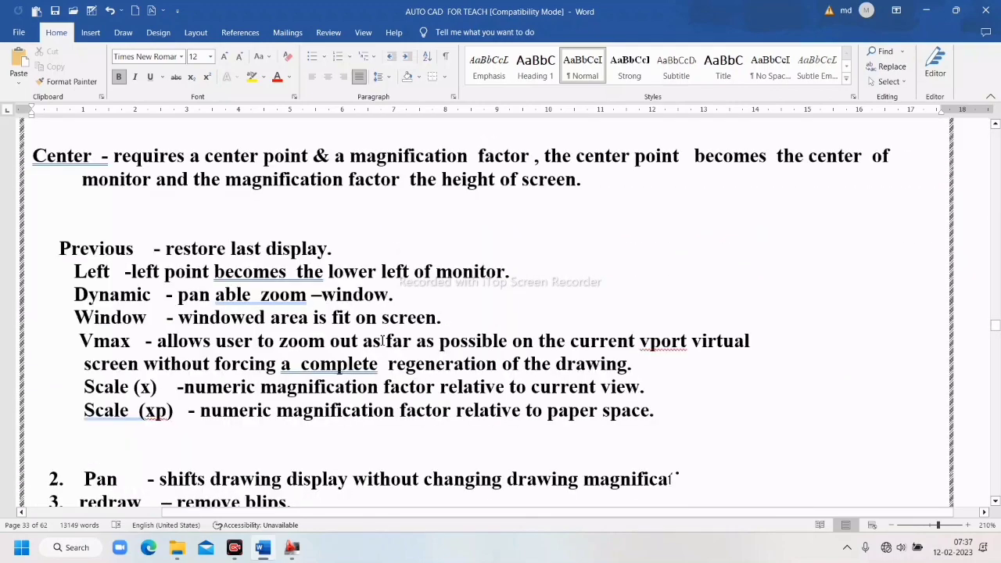
pyautogui.scroll(-8, 380, 391)
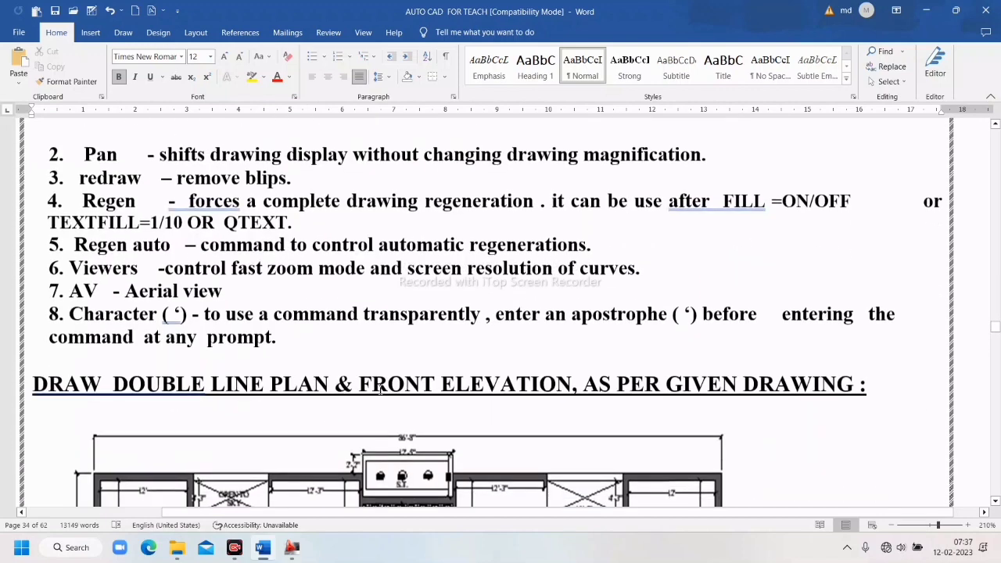
pyautogui.scroll(-11, 379, 391)
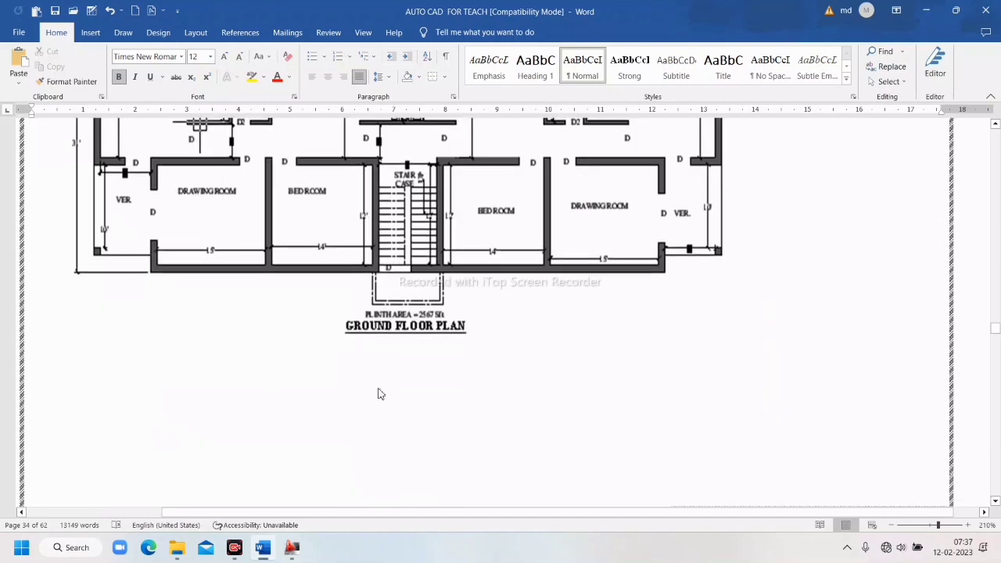
pyautogui.scroll(-8, 378, 394)
pyautogui.scroll(-10, 379, 392)
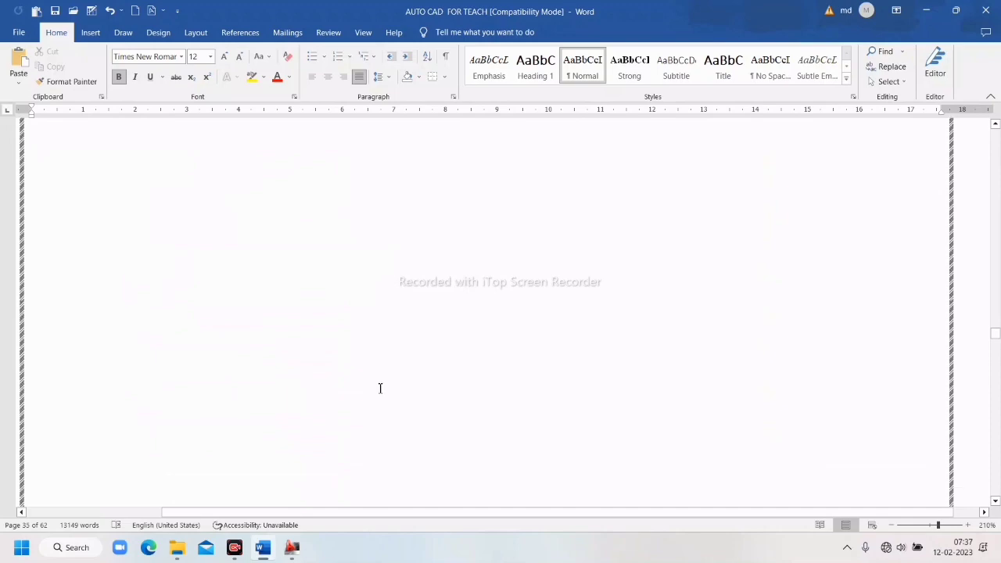
pyautogui.scroll(-15, 380, 388)
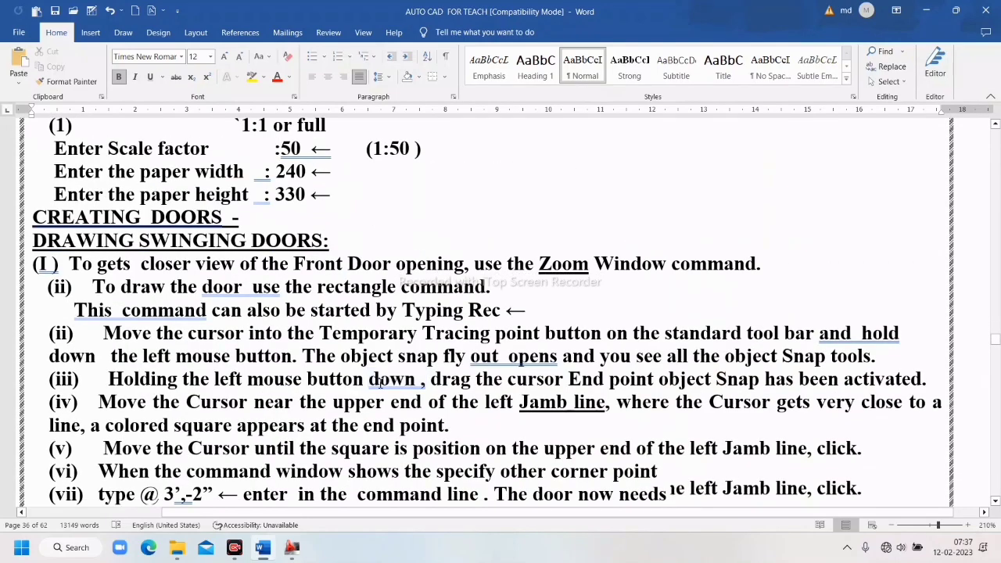
# Go back through the notes to the units section on page 28 and read the F.P.S., C.G.S. and M.K.S. systems
pyautogui.scroll(3, 380, 383)
pyautogui.scroll(9, 380, 384)
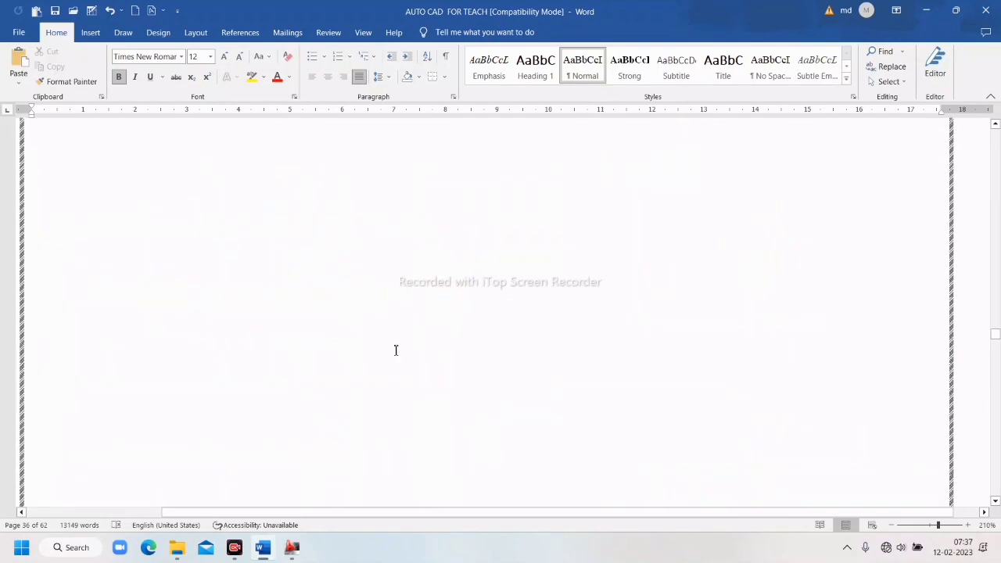
pyautogui.scroll(6, 397, 351)
pyautogui.scroll(20, 397, 351)
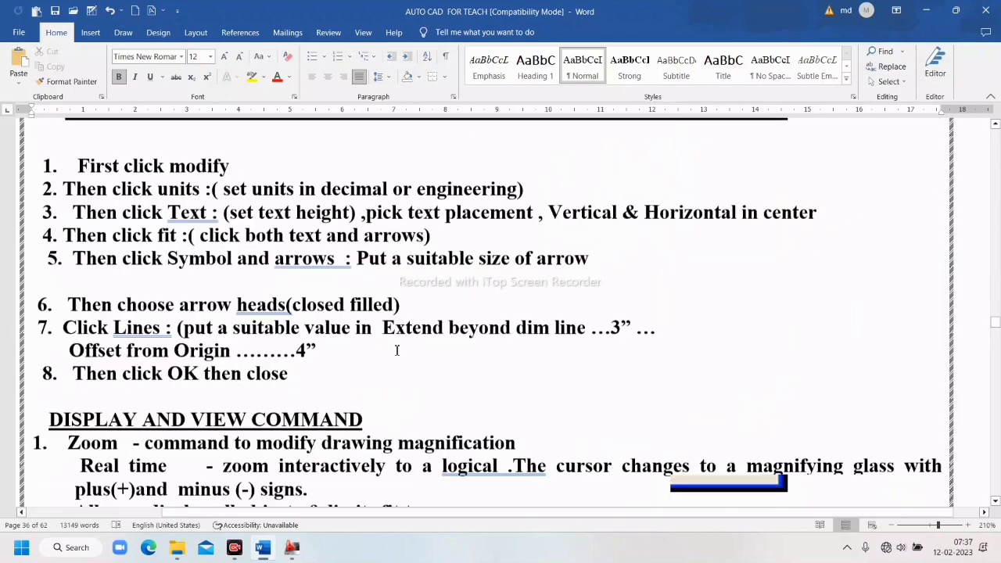
pyautogui.scroll(20, 397, 351)
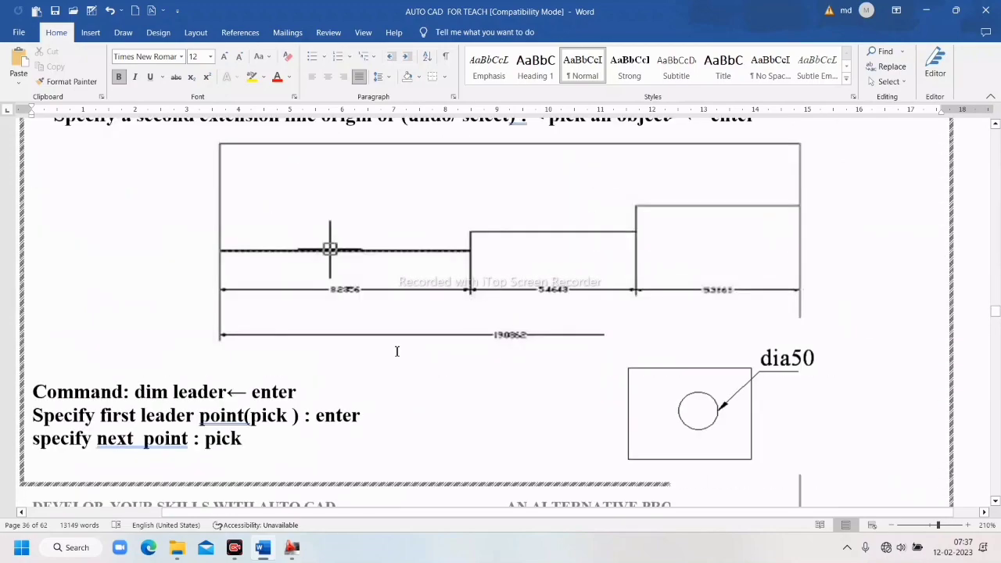
pyautogui.scroll(20, 397, 352)
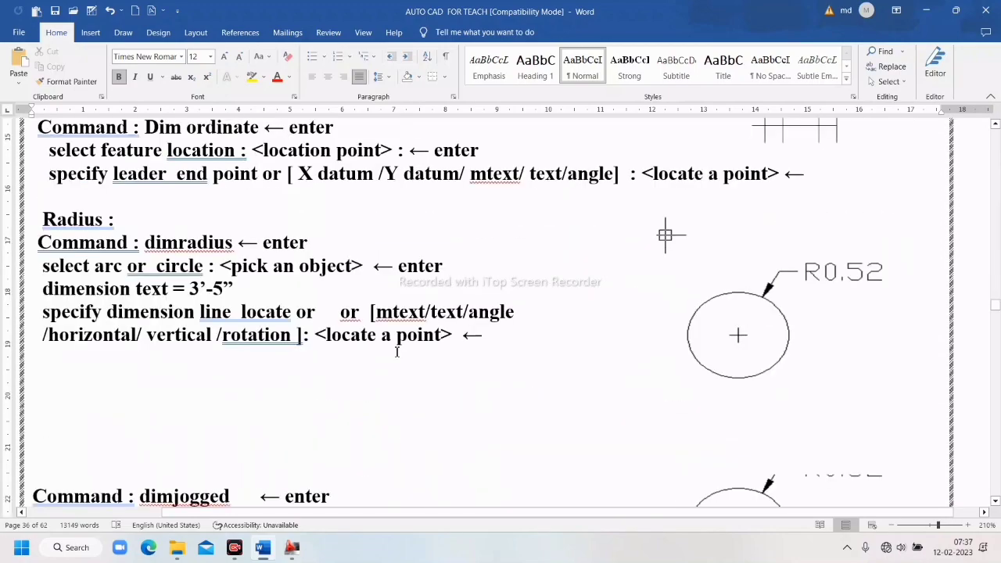
pyautogui.scroll(20, 406, 285)
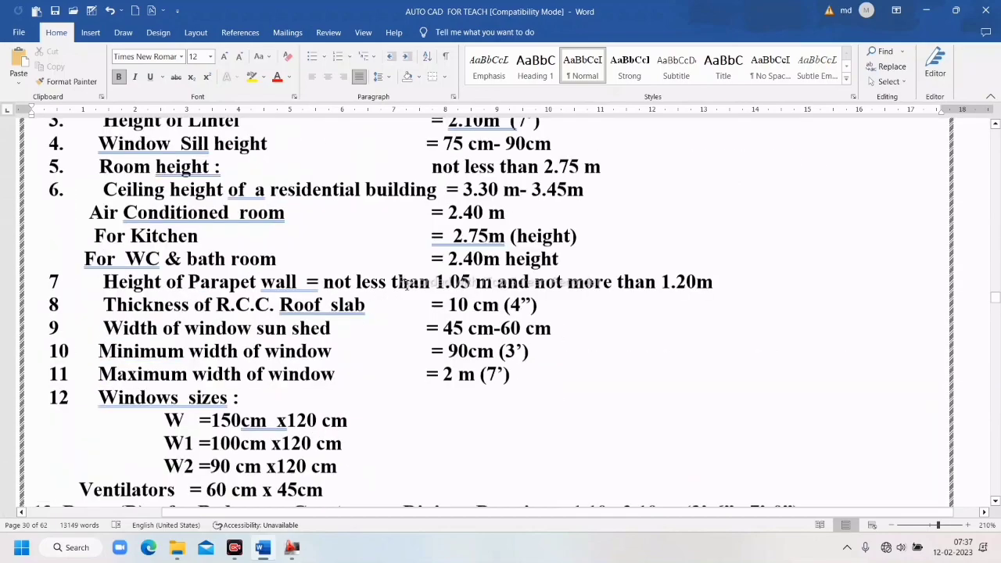
pyautogui.scroll(20, 405, 287)
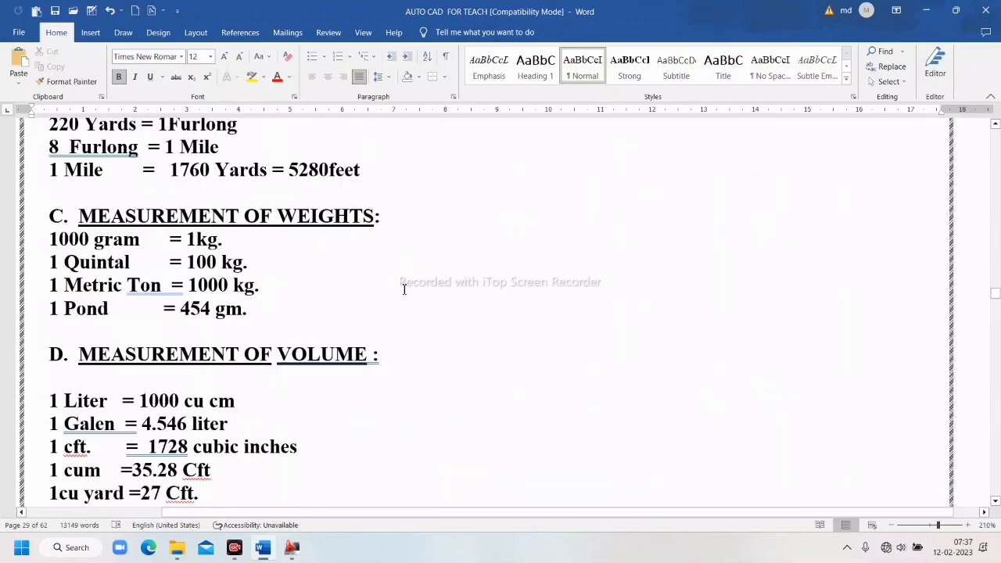
pyautogui.scroll(5, 295, 258)
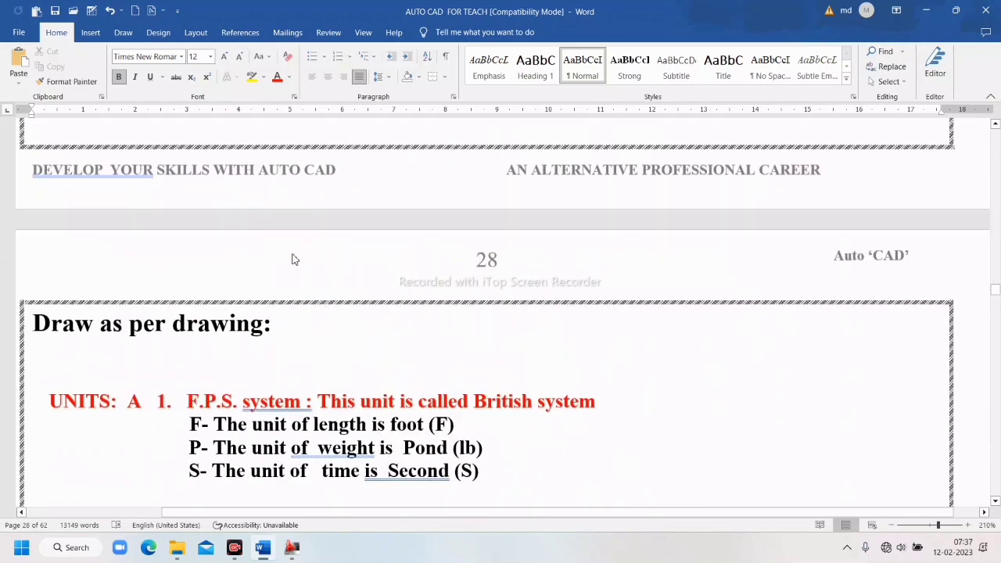
pyautogui.scroll(-5, 295, 258)
pyautogui.scroll(-3, 344, 264)
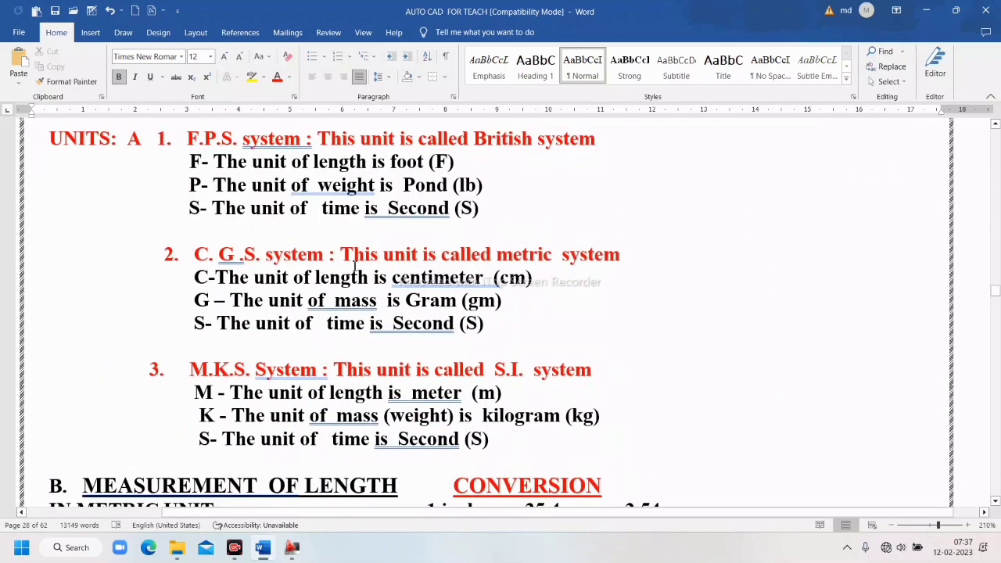